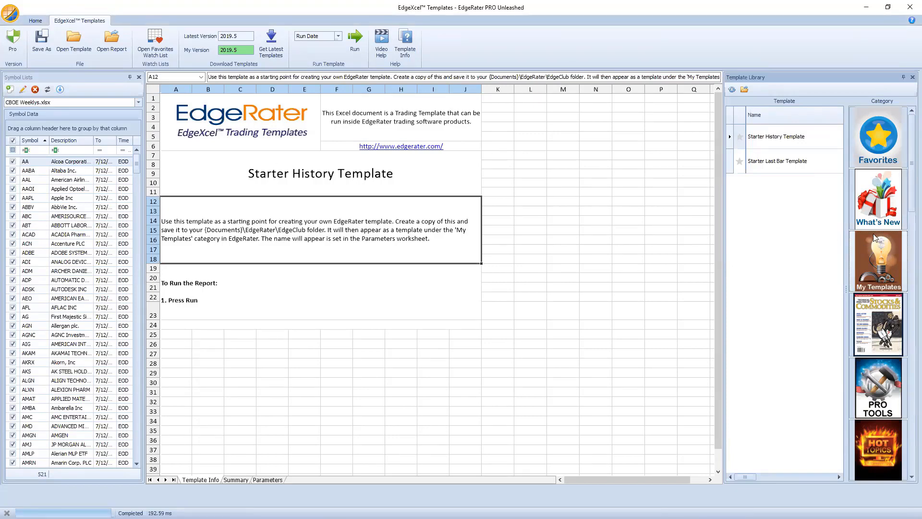
Show the My Templates category and compare the Starter Last Bar Template with the Starter History Template, ending on the latter.
{"action": "left_click", "coordinate": [888, 220]}
{"action": "left_click", "coordinate": [884, 278]}
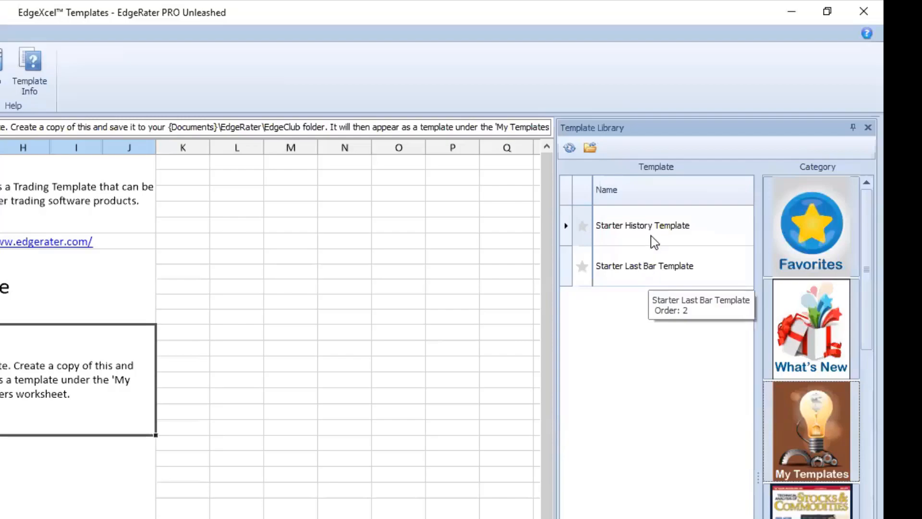
{"action": "left_click", "coordinate": [658, 268]}
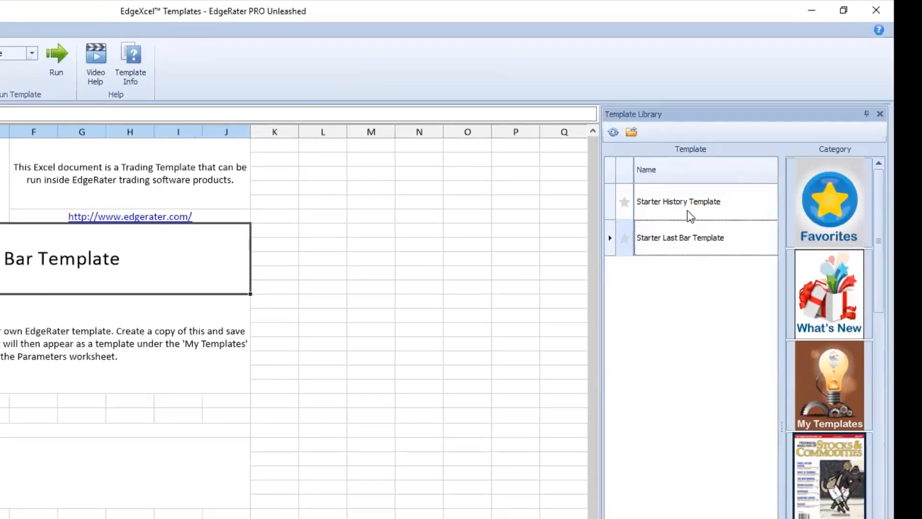
{"action": "left_click", "coordinate": [687, 211]}
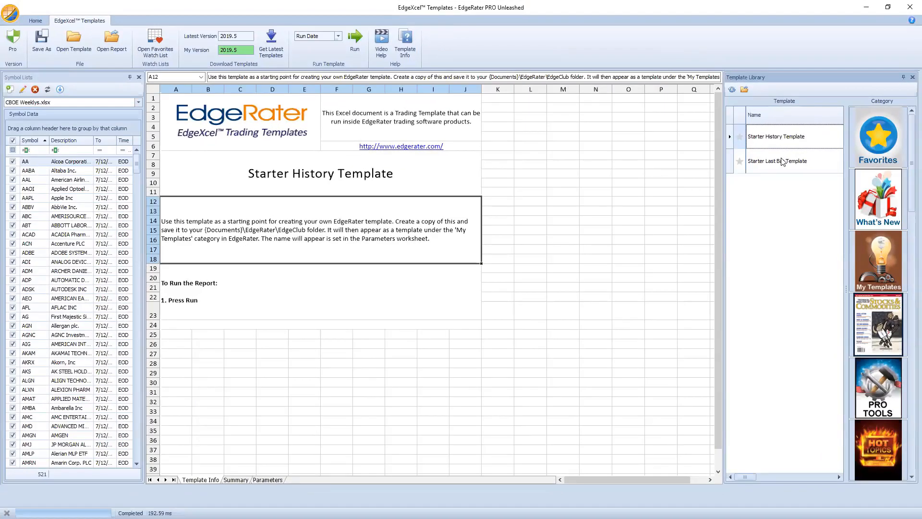
{"action": "left_click", "coordinate": [781, 157]}
{"action": "left_click", "coordinate": [782, 140]}
{"action": "left_click", "coordinate": [782, 156]}
{"action": "left_click", "coordinate": [784, 141]}
{"action": "left_click", "coordinate": [787, 157]}
{"action": "left_click", "coordinate": [783, 143]}
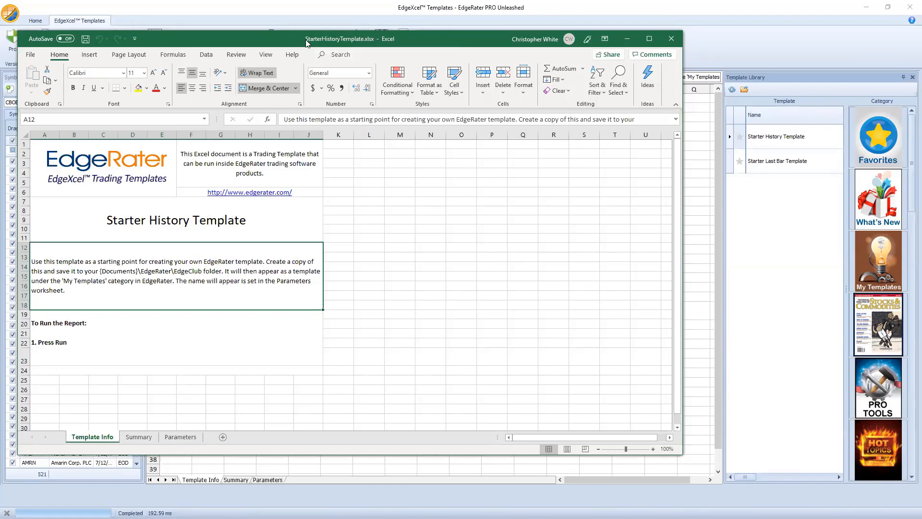
Switch to StarterHistoryTemplate.xlsx in Excel, reposition its window and make it taller.
{"action": "left_click_drag", "start_coordinate": [286, 29], "coordinate": [276, 3]}
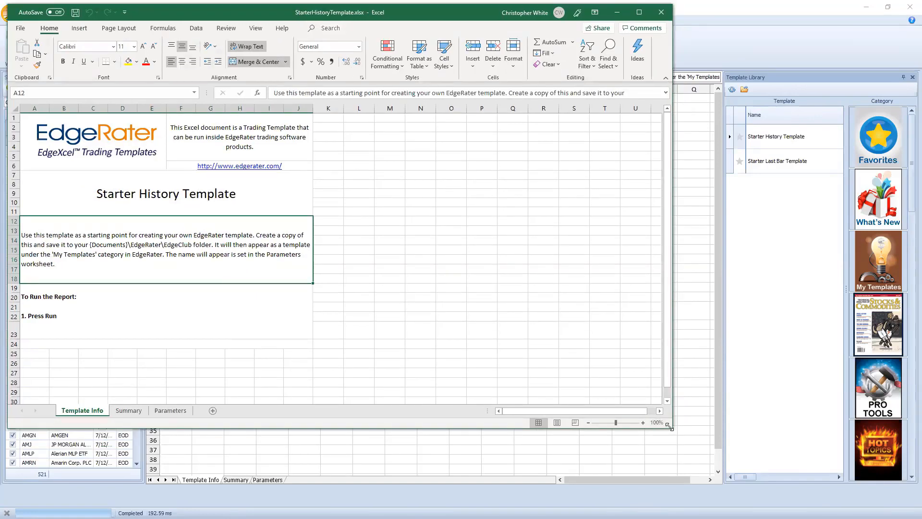
{"action": "left_click_drag", "start_coordinate": [669, 428], "coordinate": [665, 483]}
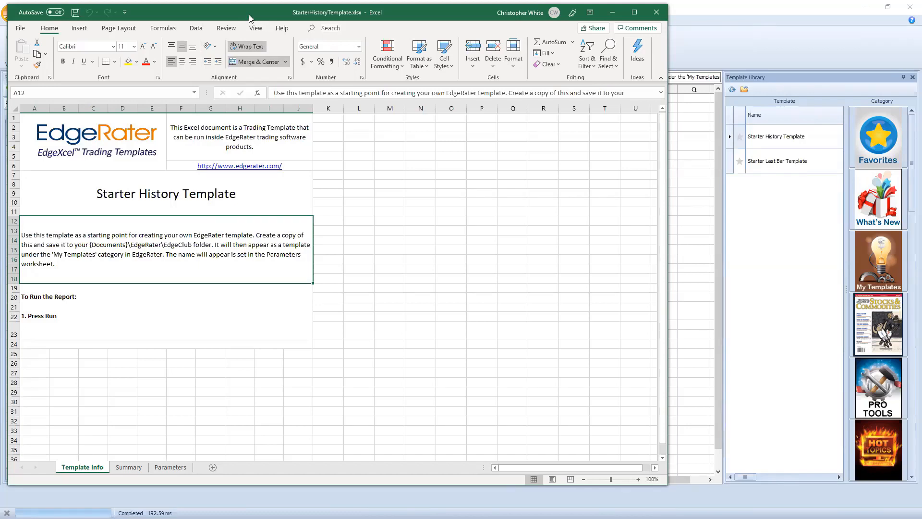
{"action": "left_click_drag", "start_coordinate": [252, 16], "coordinate": [255, 16]}
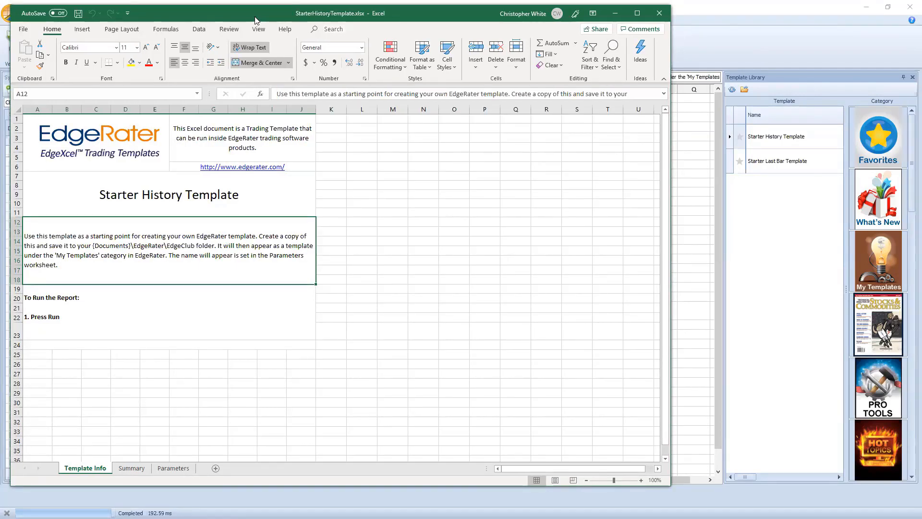
{"action": "left_click_drag", "start_coordinate": [255, 19], "coordinate": [258, 23]}
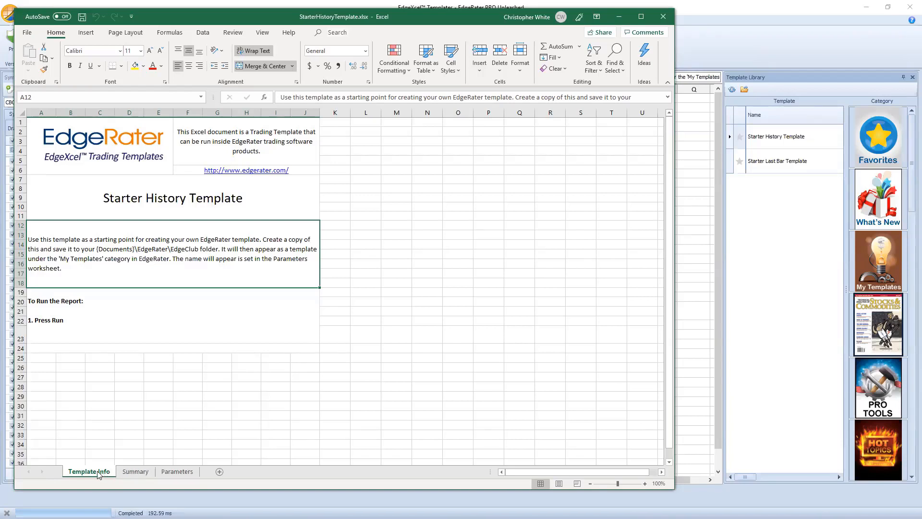
Examine the workbook's Summary and Parameters worksheets and return to the Template Info worksheet.
{"action": "left_click", "coordinate": [133, 473]}
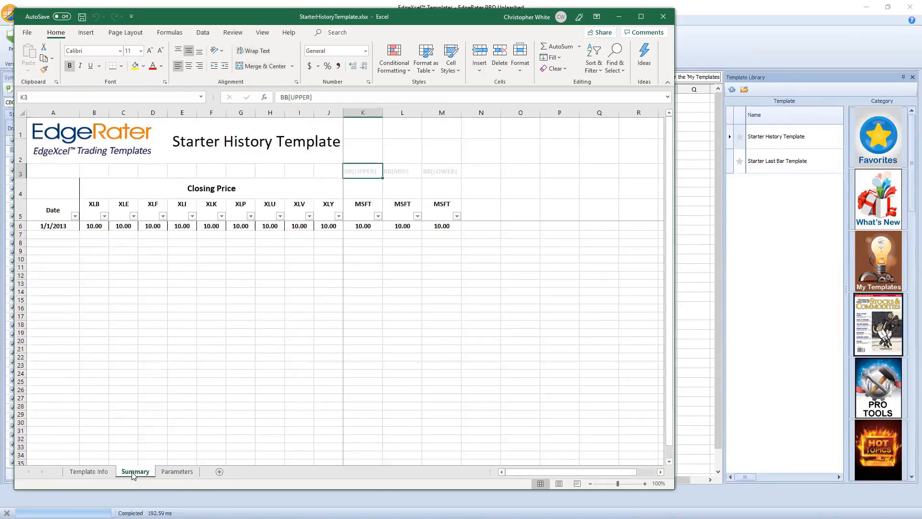
{"action": "left_click", "coordinate": [179, 474]}
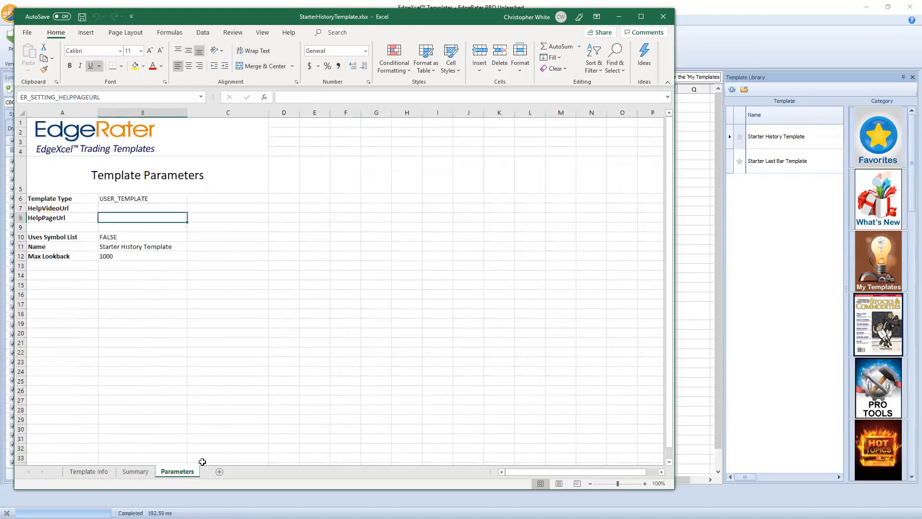
{"action": "left_click", "coordinate": [98, 474]}
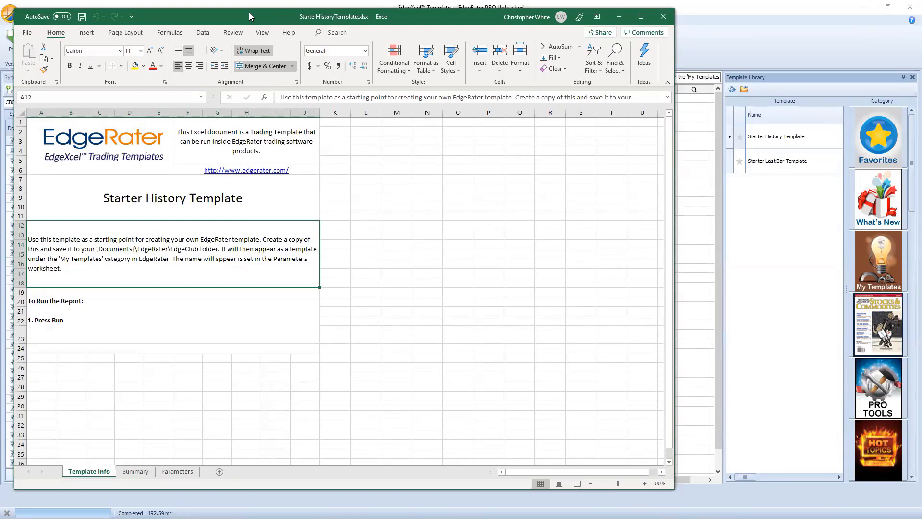
Narrow and reposition the Excel window so the template in EdgeRater can be seen beside it.
{"action": "left_click_drag", "start_coordinate": [249, 13], "coordinate": [438, 31]}
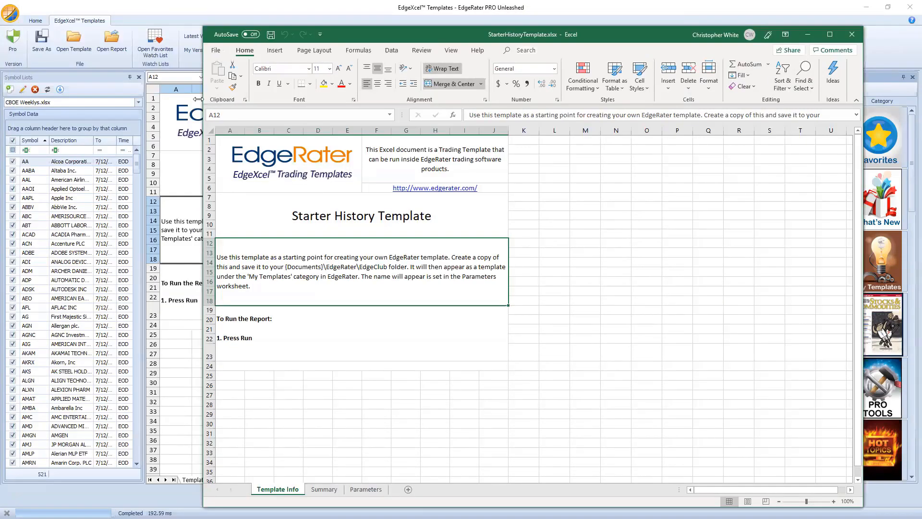
{"action": "left_click_drag", "start_coordinate": [197, 98], "coordinate": [473, 57]}
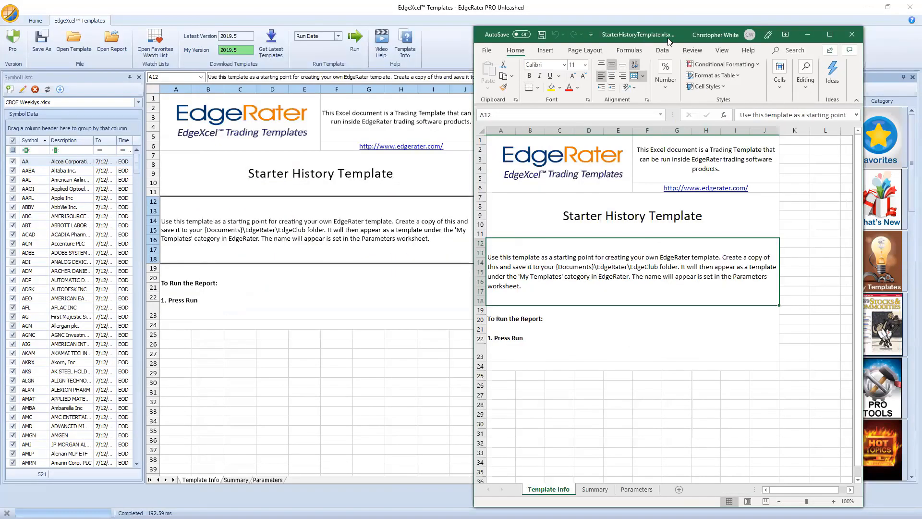
{"action": "left_click_drag", "start_coordinate": [683, 33], "coordinate": [724, 24]}
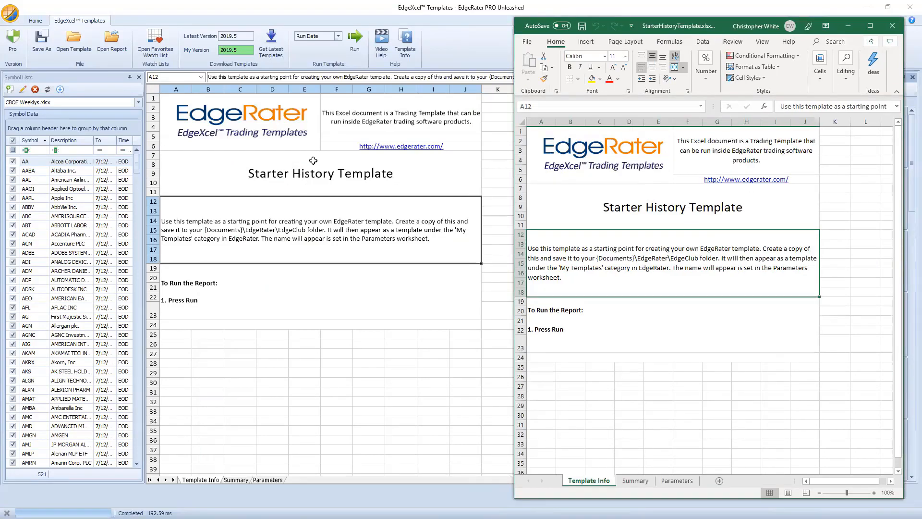
Change the Template Info title in cell A7 to "A Starter History Template" and save the workbook.
{"action": "left_click", "coordinate": [604, 199]}
{"action": "double_click", "coordinate": [604, 199]}
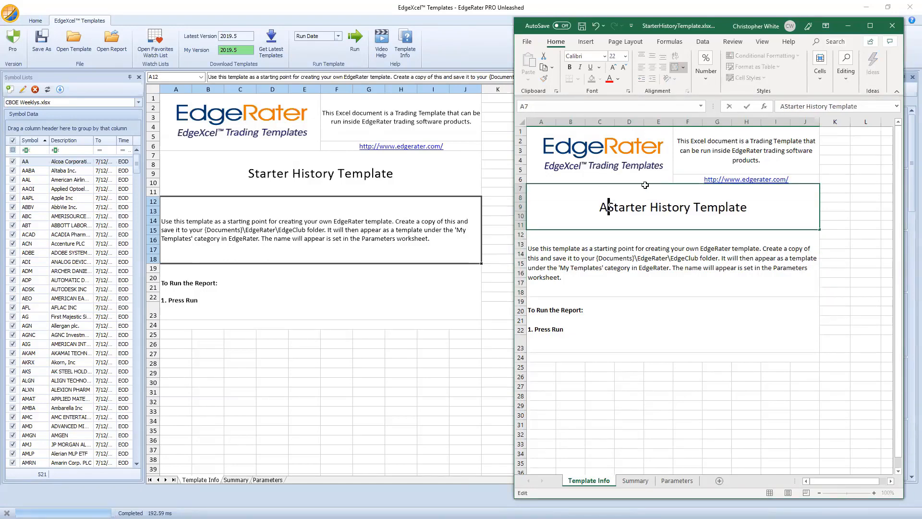
{"action": "type", "text": "A"}
{"action": "key", "text": "Return"}
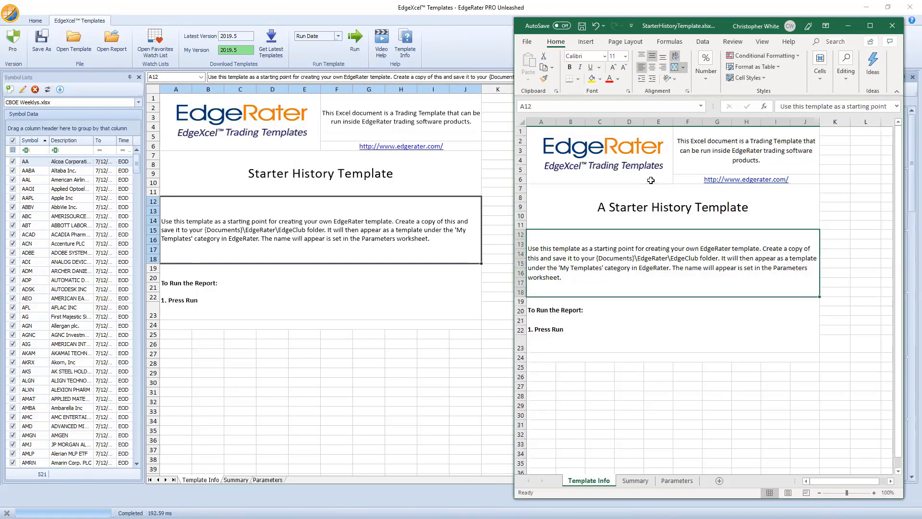
{"action": "left_click", "coordinate": [583, 28]}
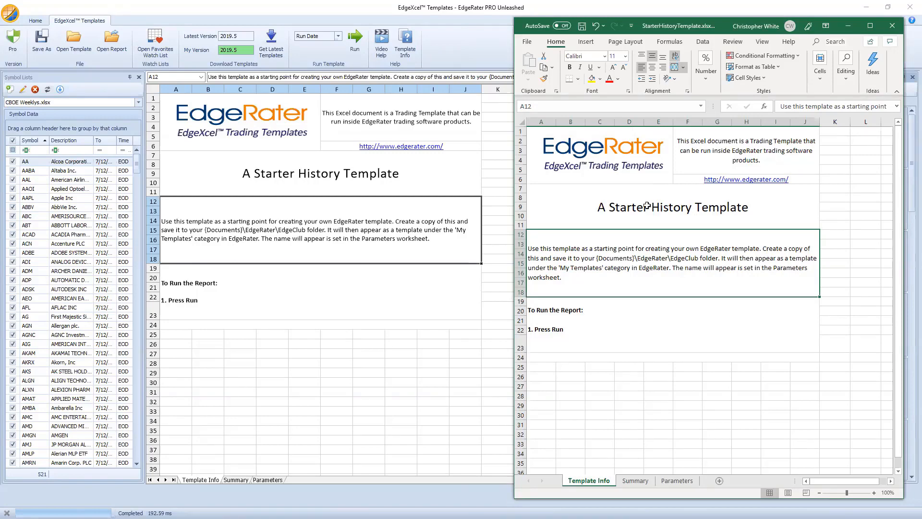
Remove the leading "A" from the A7 title so it reads "Starter History Template" and save the workbook.
{"action": "left_click", "coordinate": [597, 207]}
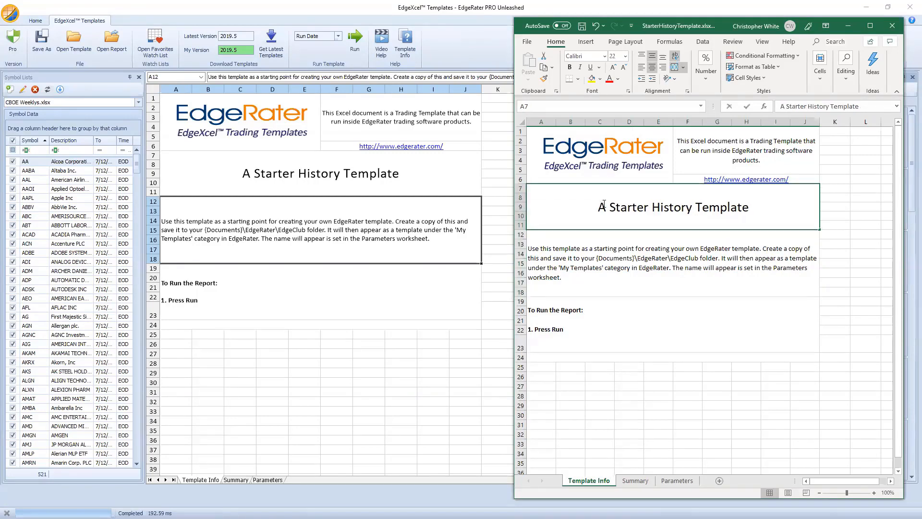
{"action": "double_click", "coordinate": [599, 206]}
{"action": "left_click", "coordinate": [610, 207]}
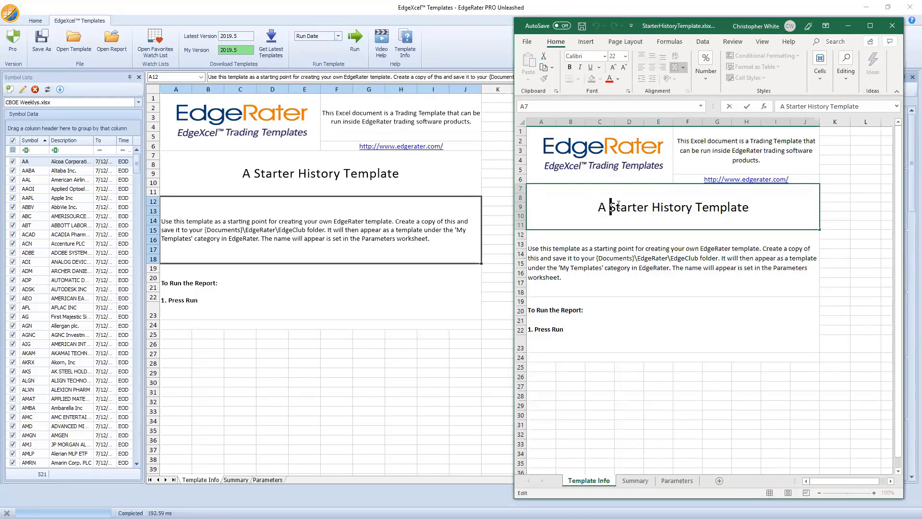
{"action": "key", "text": "BackSpace"}
{"action": "key", "text": "BackSpace"}
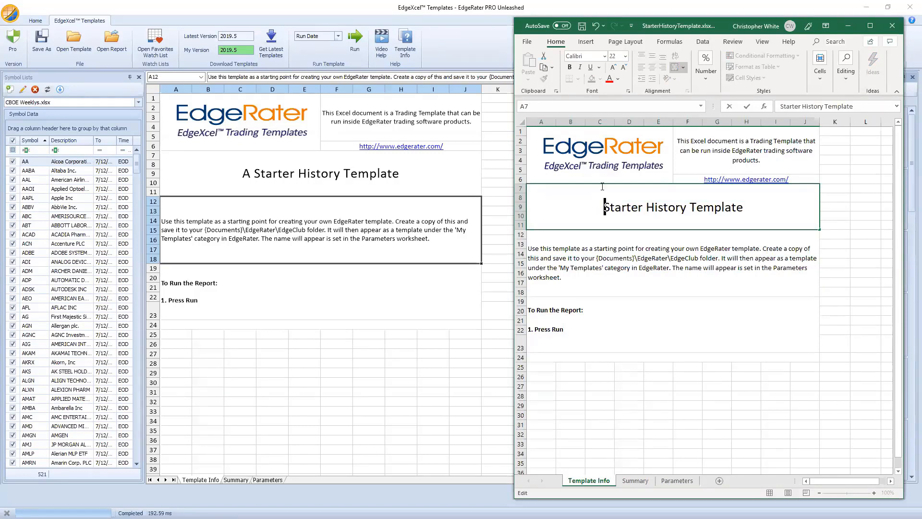
{"action": "left_click", "coordinate": [581, 27]}
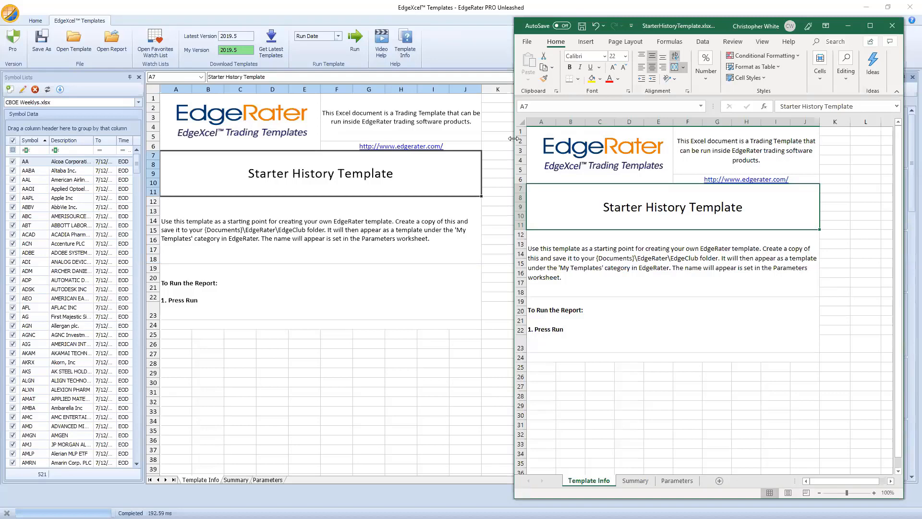
Widen the Excel window and display the workbook's Summary worksheet.
{"action": "left_click_drag", "start_coordinate": [514, 139], "coordinate": [356, 140]}
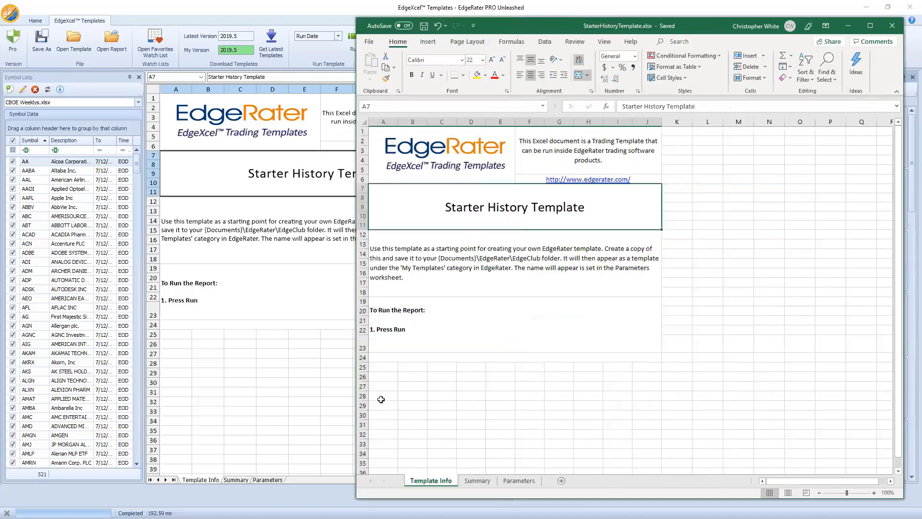
{"action": "left_click", "coordinate": [476, 481]}
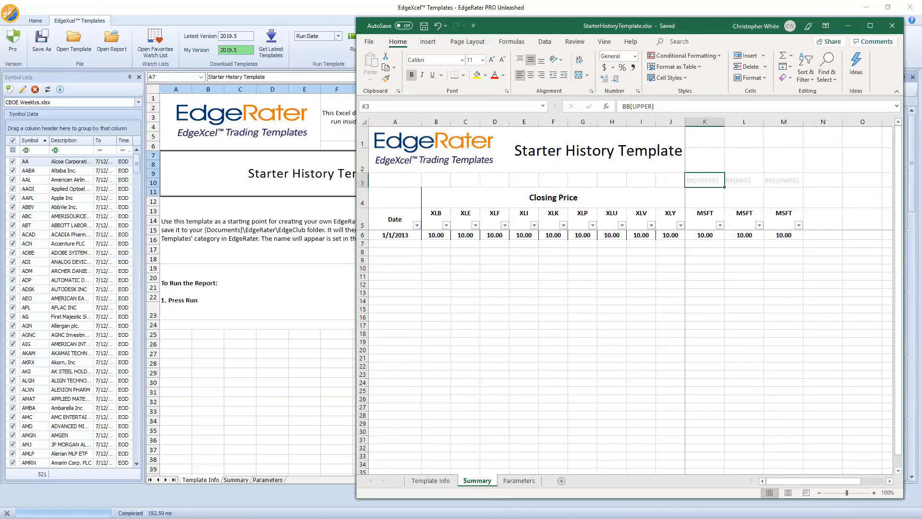
Switch to EdgeRater PRO, run the Starter History Template and review the generated report in a smaller window.
{"action": "left_click", "coordinate": [303, 7]}
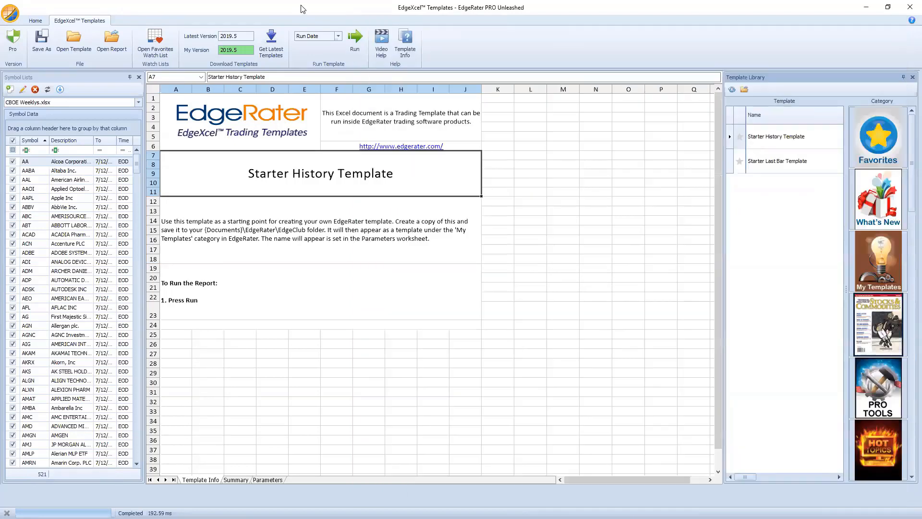
{"action": "left_click", "coordinate": [354, 39]}
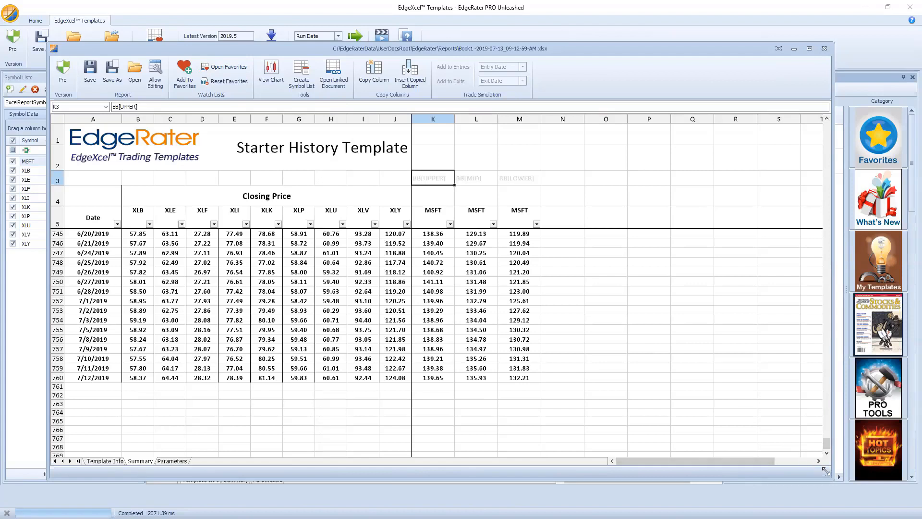
{"action": "left_click_drag", "start_coordinate": [826, 472], "coordinate": [690, 450]}
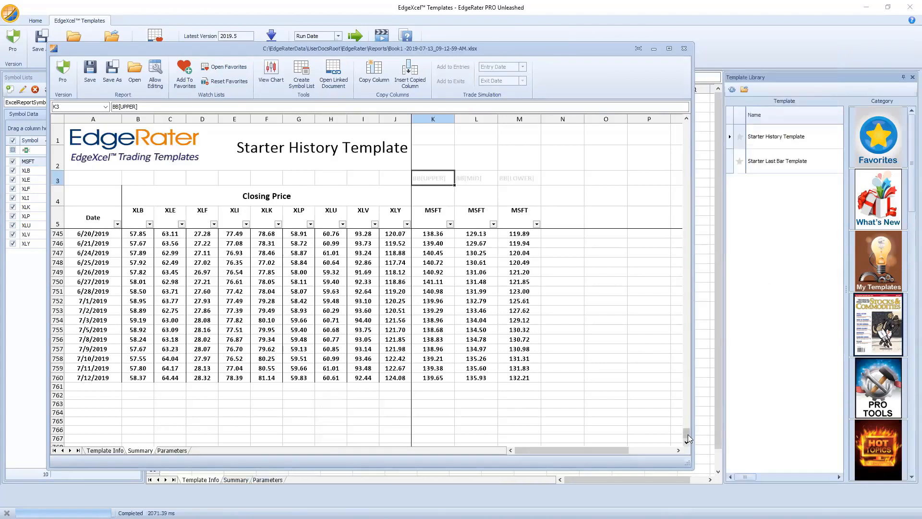
{"action": "scroll", "coordinate": [687, 433], "scroll_direction": "up", "scroll_amount": 1}
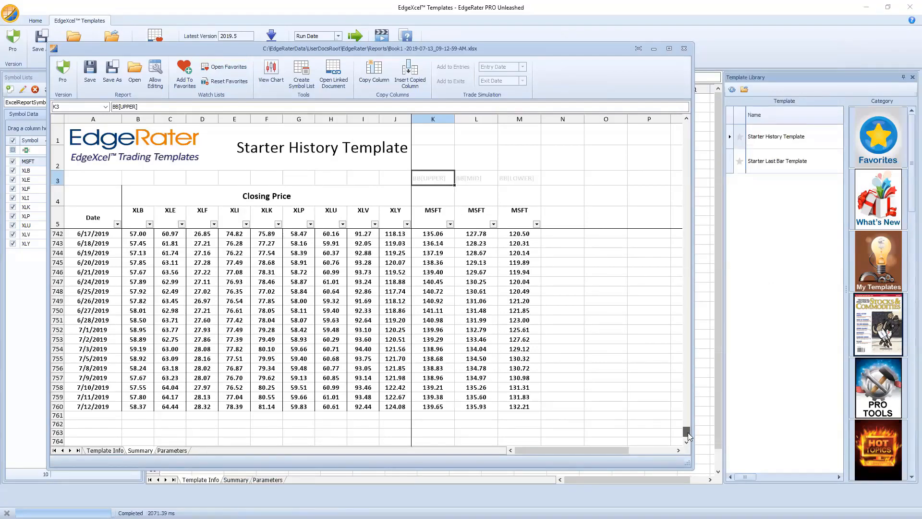
{"action": "left_click_drag", "start_coordinate": [687, 432], "coordinate": [665, 432]}
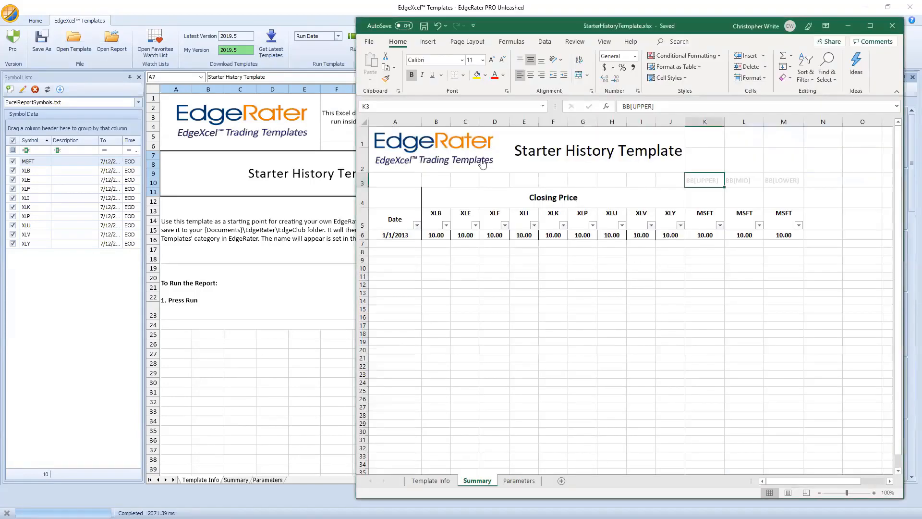
Widen the Excel template window and examine the Template Type setting on the Parameters worksheet.
{"action": "left_click_drag", "start_coordinate": [353, 72], "coordinate": [254, 77]}
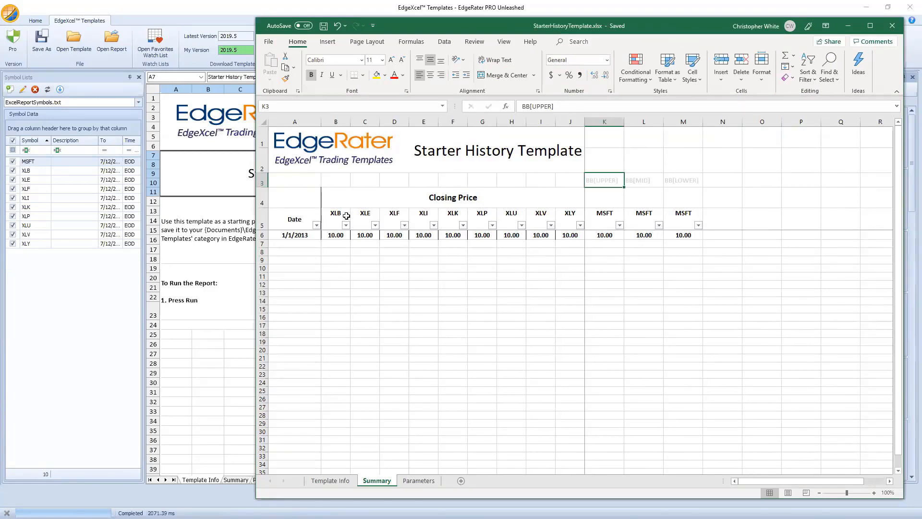
{"action": "left_click", "coordinate": [428, 482]}
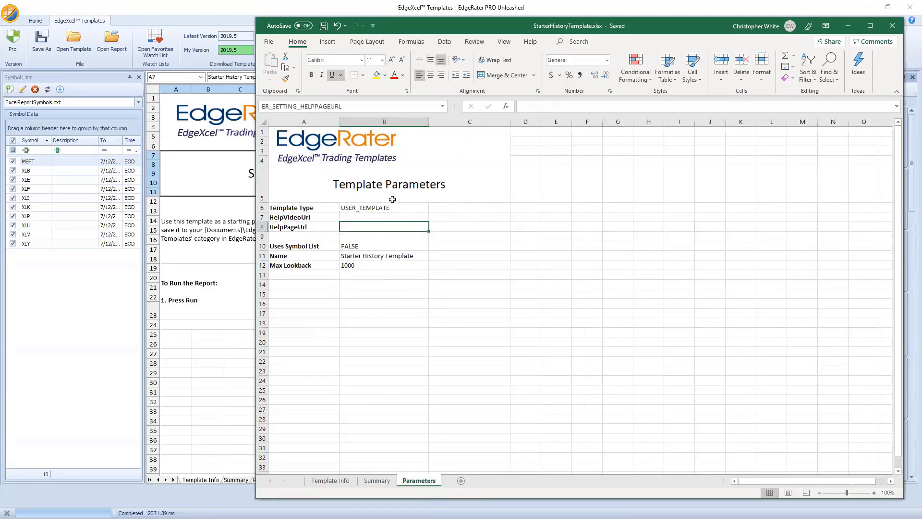
{"action": "left_click", "coordinate": [408, 207]}
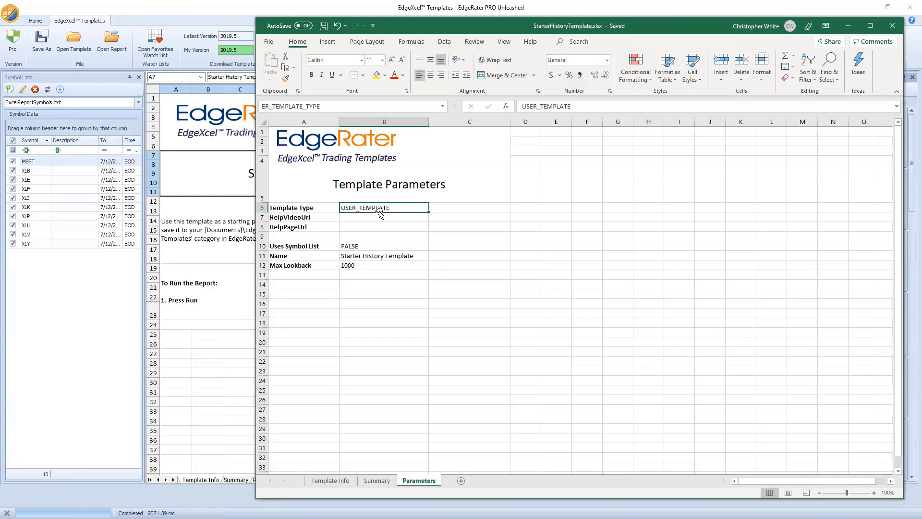
Return to the Summary worksheet, then reposition and widen the Excel window over EdgeRater.
{"action": "left_click", "coordinate": [383, 481]}
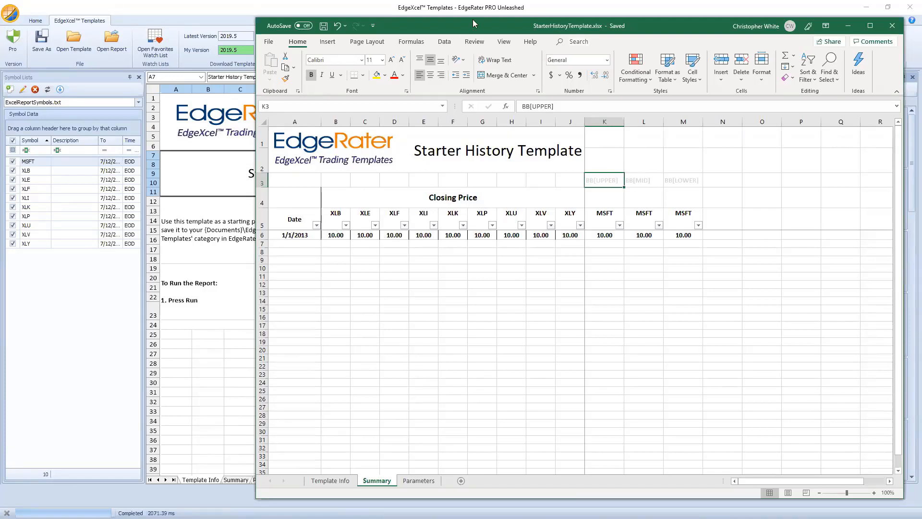
{"action": "left_click_drag", "start_coordinate": [471, 25], "coordinate": [443, 20]}
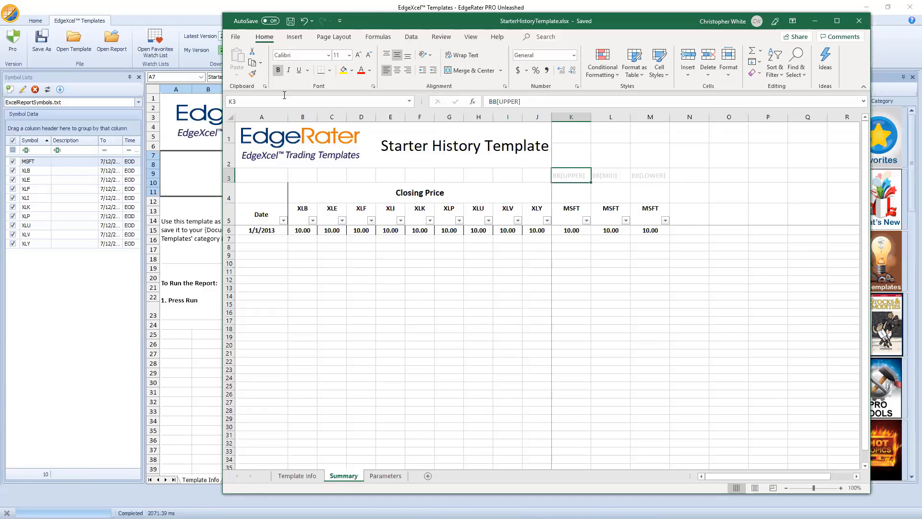
{"action": "left_click_drag", "start_coordinate": [379, 20], "coordinate": [341, 16]}
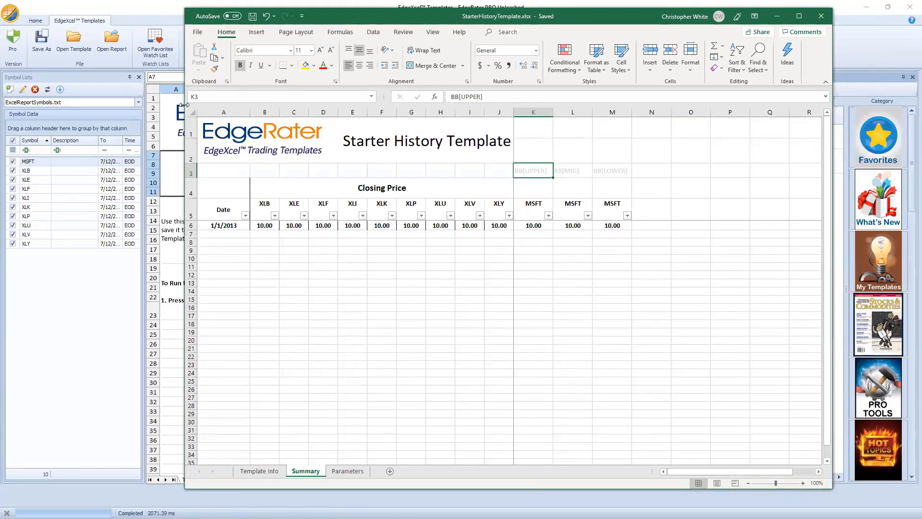
{"action": "left_click_drag", "start_coordinate": [183, 105], "coordinate": [118, 105]}
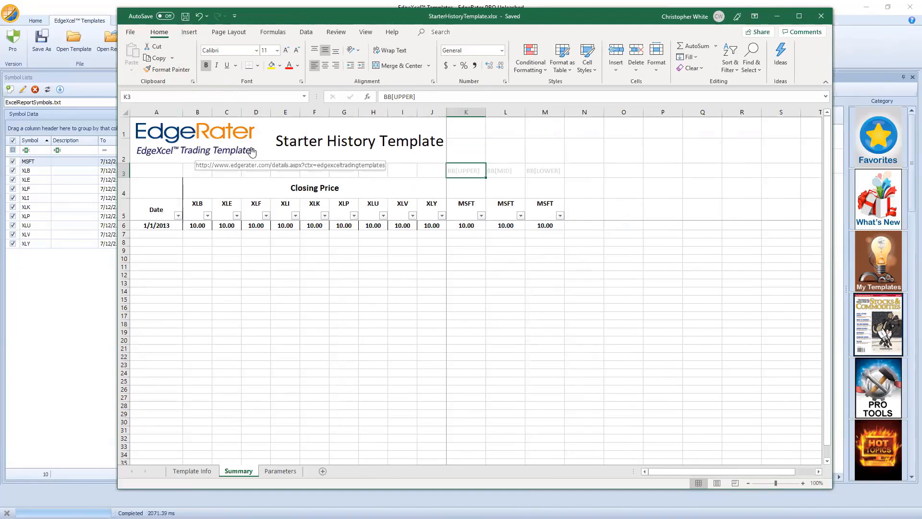
Open the Name Manager and examine which Summary cells the ER_DATA named range refers to.
{"action": "left_click", "coordinate": [277, 37]}
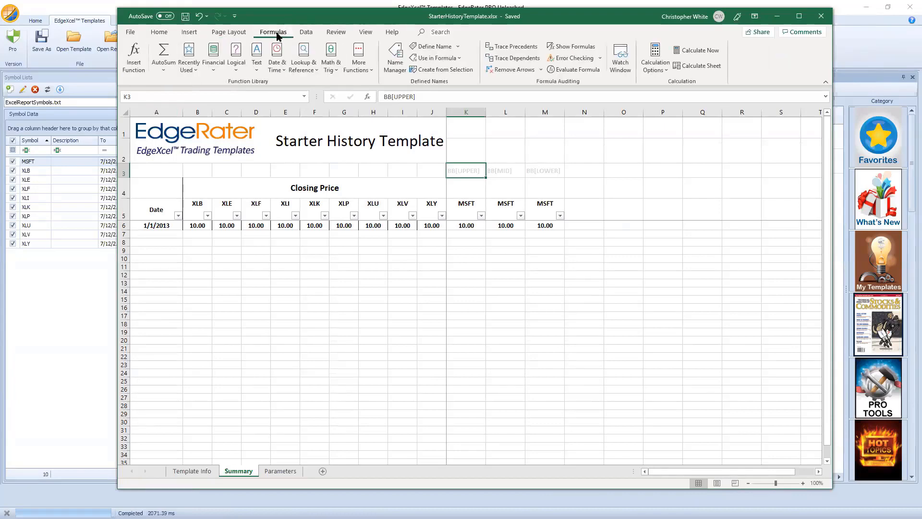
{"action": "left_click", "coordinate": [398, 65]}
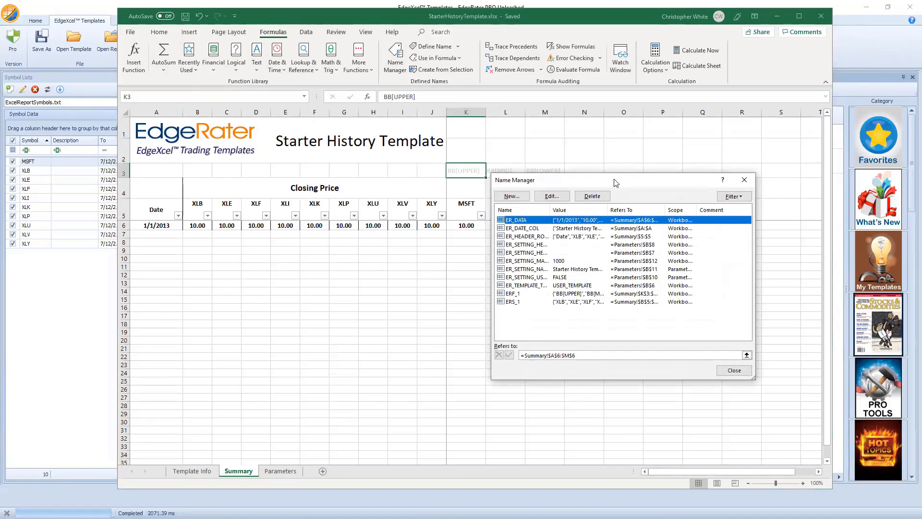
{"action": "left_click_drag", "start_coordinate": [611, 180], "coordinate": [544, 130]}
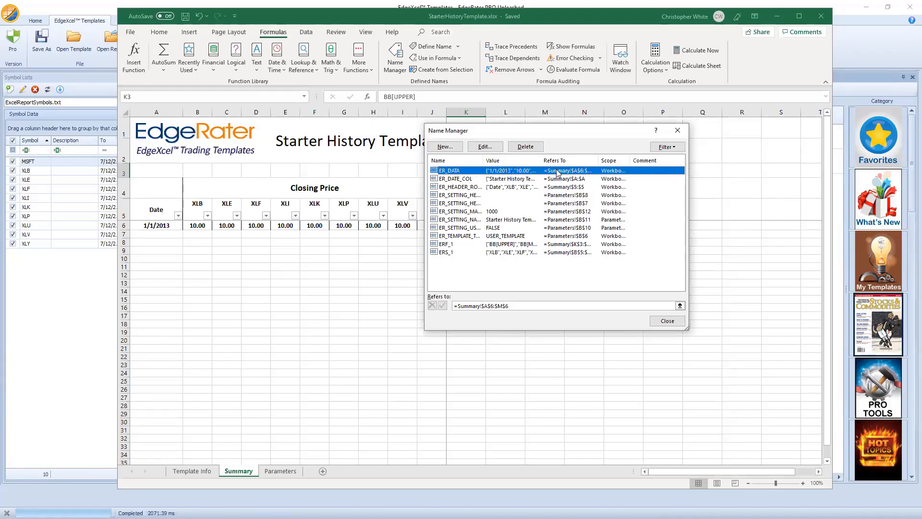
{"action": "left_click_drag", "start_coordinate": [599, 161], "coordinate": [613, 161]}
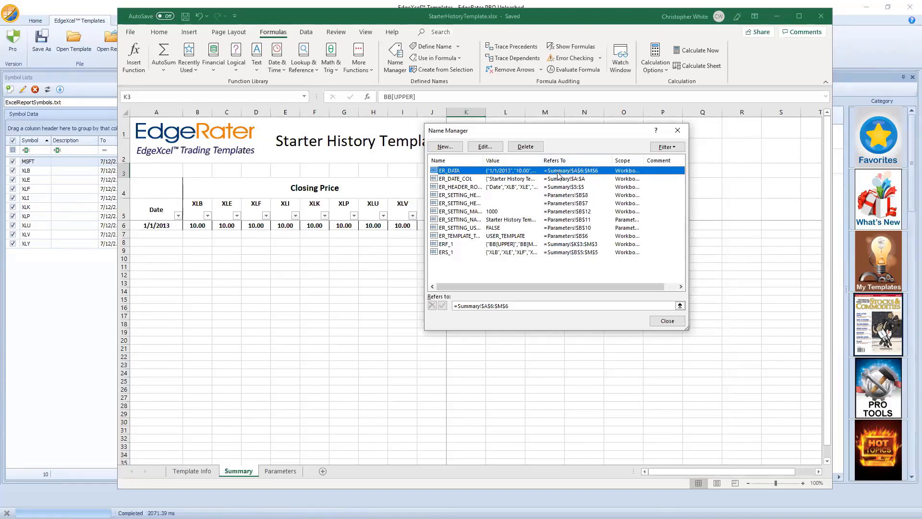
{"action": "left_click", "coordinate": [680, 306]}
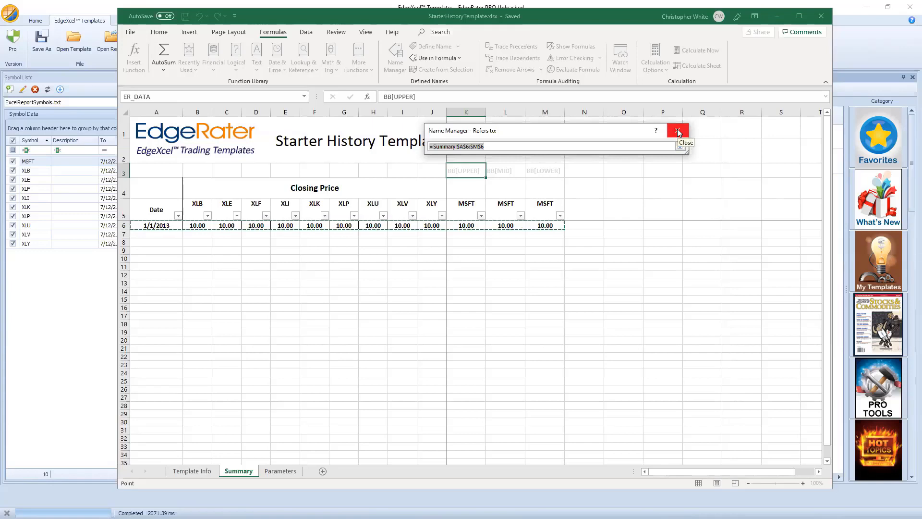
{"action": "left_click", "coordinate": [679, 132]}
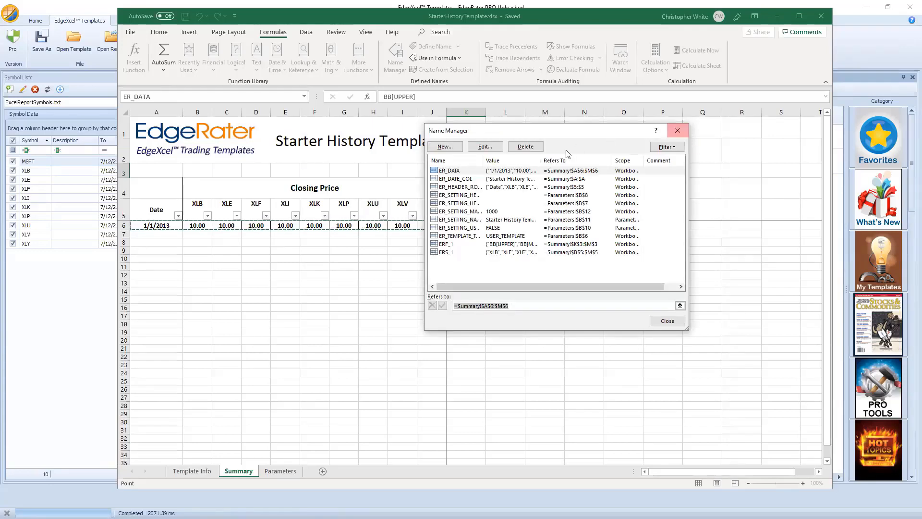
Widen the Name column in the Name Manager and examine the cells referenced by ERF_1 and ERS_1.
{"action": "left_click_drag", "start_coordinate": [483, 159], "coordinate": [518, 155]}
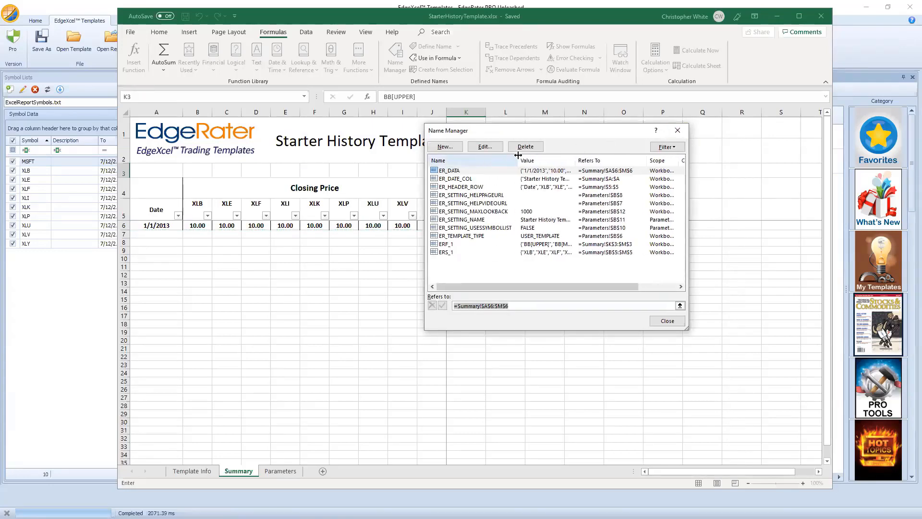
{"action": "left_click", "coordinate": [450, 245]}
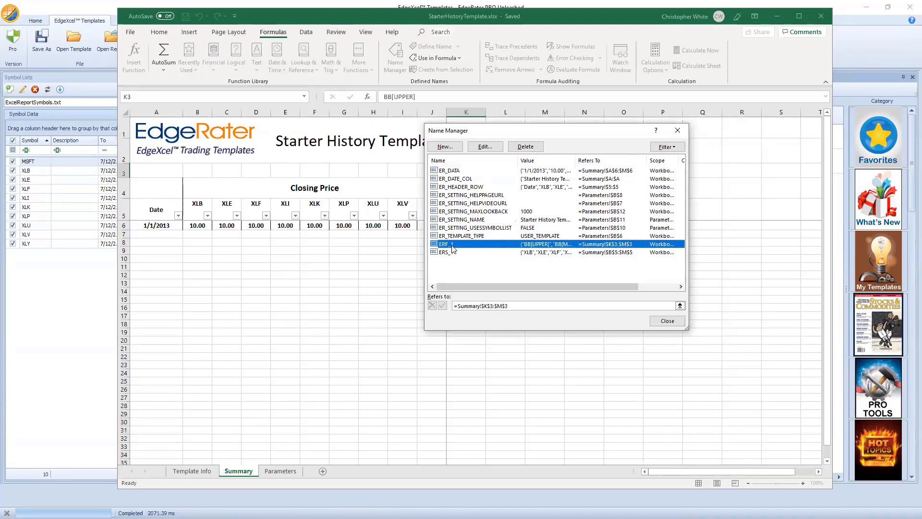
{"action": "left_click", "coordinate": [679, 306]}
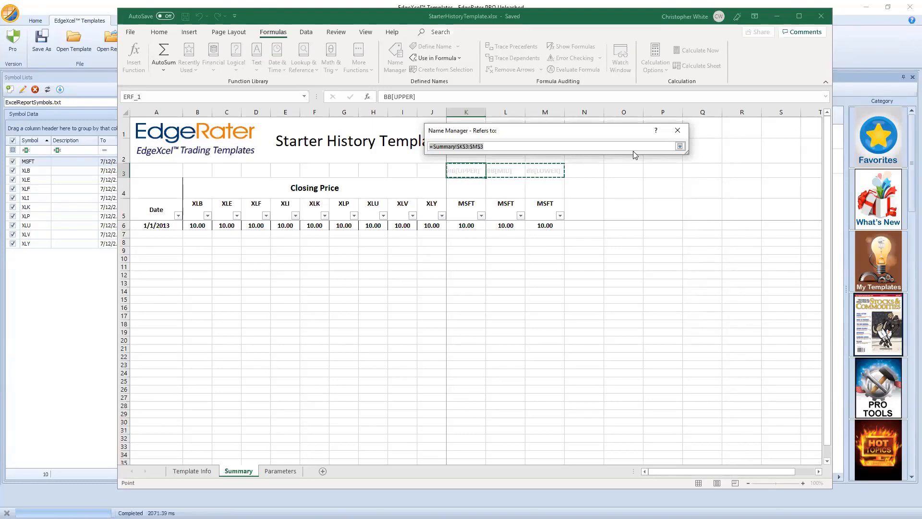
{"action": "left_click", "coordinate": [679, 146]}
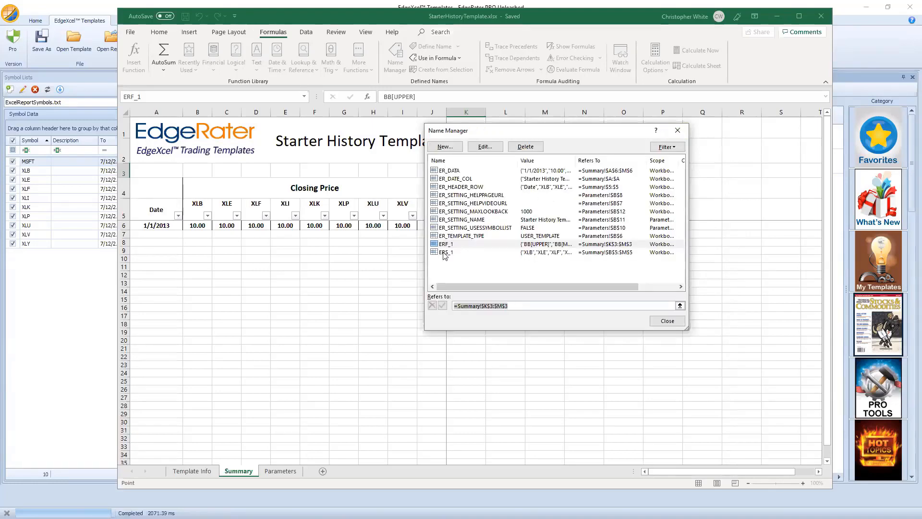
{"action": "left_click", "coordinate": [444, 252]}
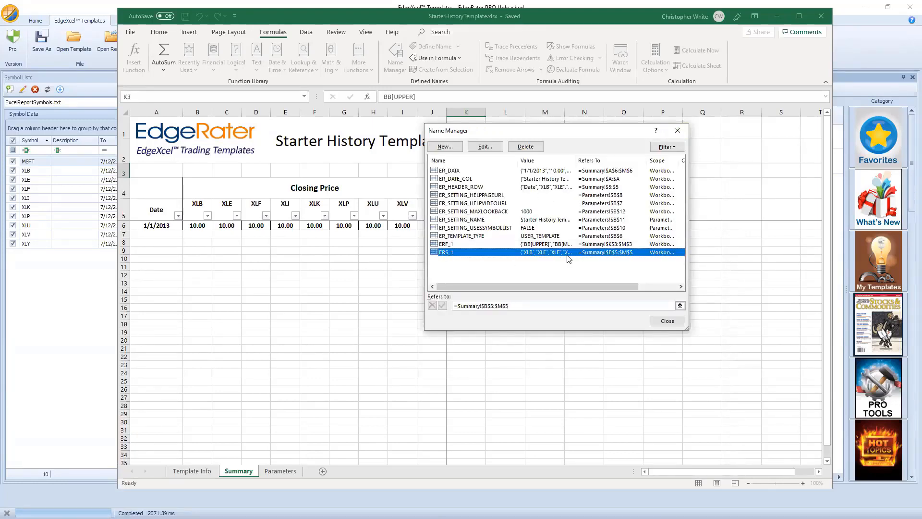
{"action": "left_click", "coordinate": [680, 306]}
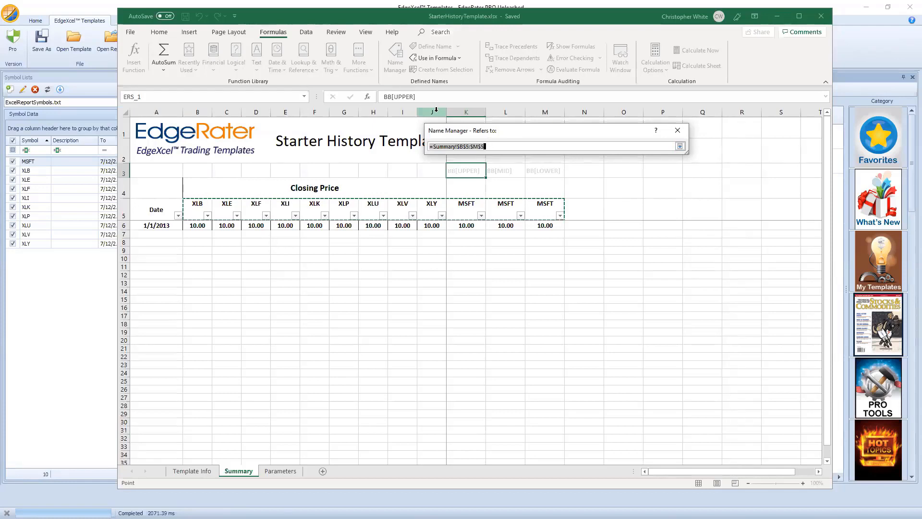
{"action": "left_click", "coordinate": [675, 131]}
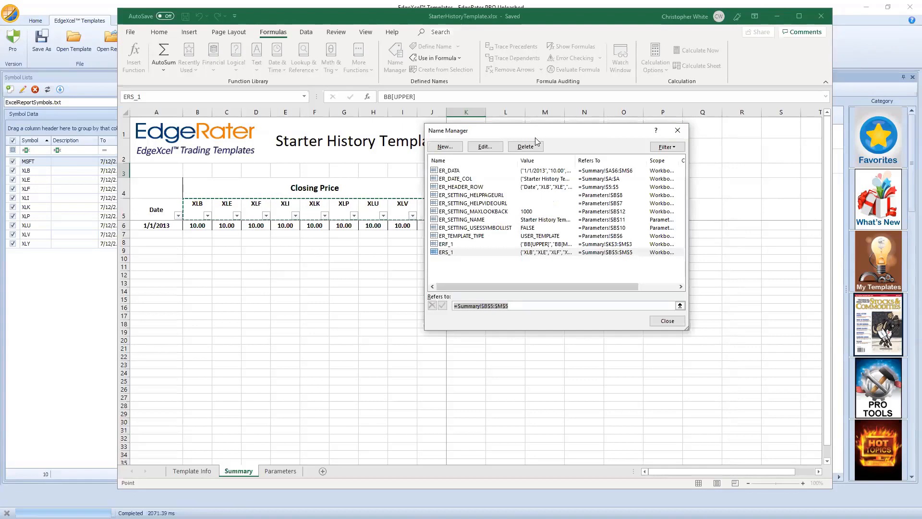
Move the Name Manager clear of the template columns, recheck the ERF_1 range on the sheet and close the manager.
{"action": "left_click_drag", "start_coordinate": [535, 136], "coordinate": [712, 244]}
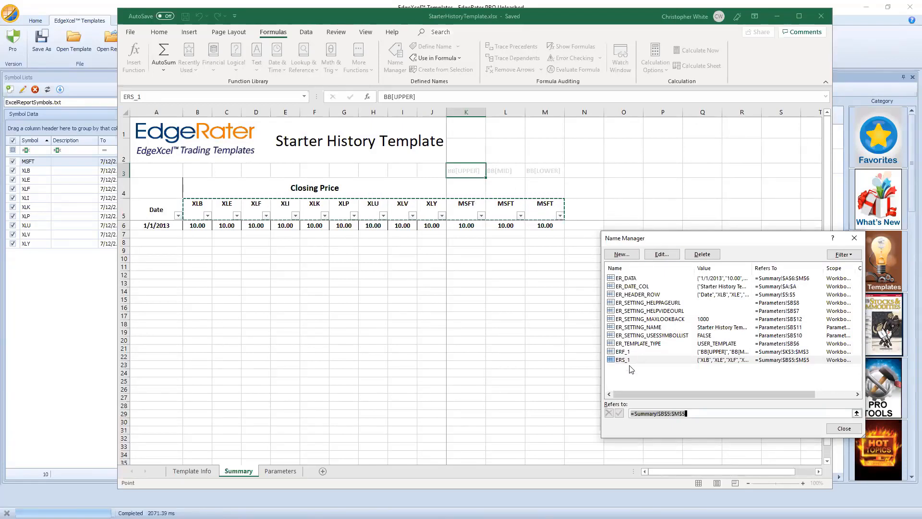
{"action": "left_click", "coordinate": [623, 352]}
{"action": "left_click", "coordinate": [856, 413]}
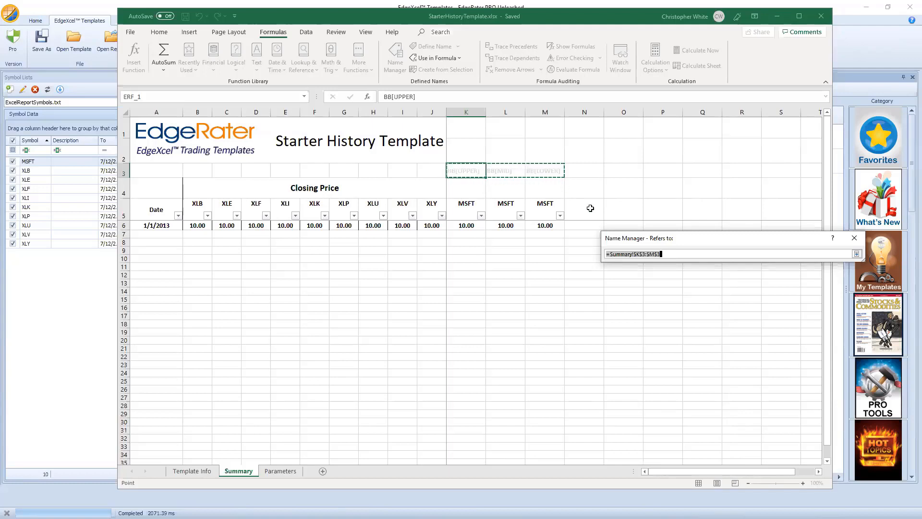
{"action": "left_click", "coordinate": [854, 238]}
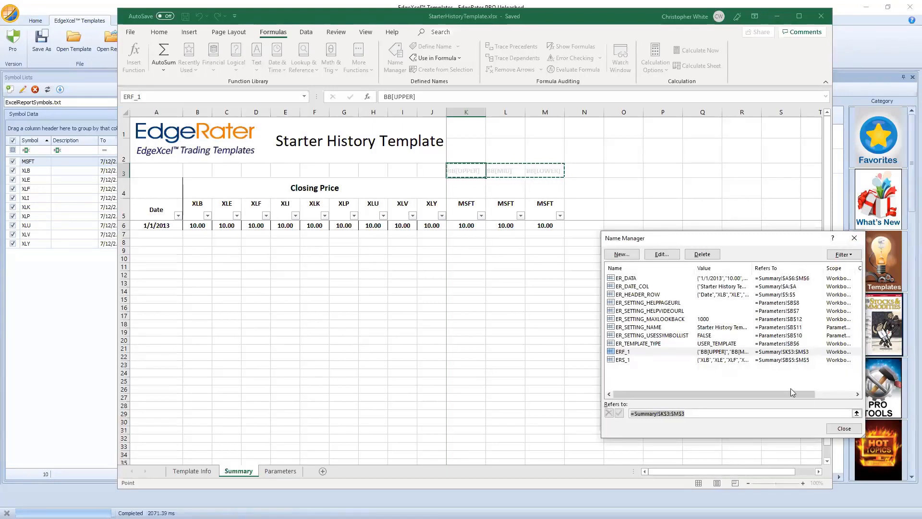
{"action": "left_click", "coordinate": [844, 428]}
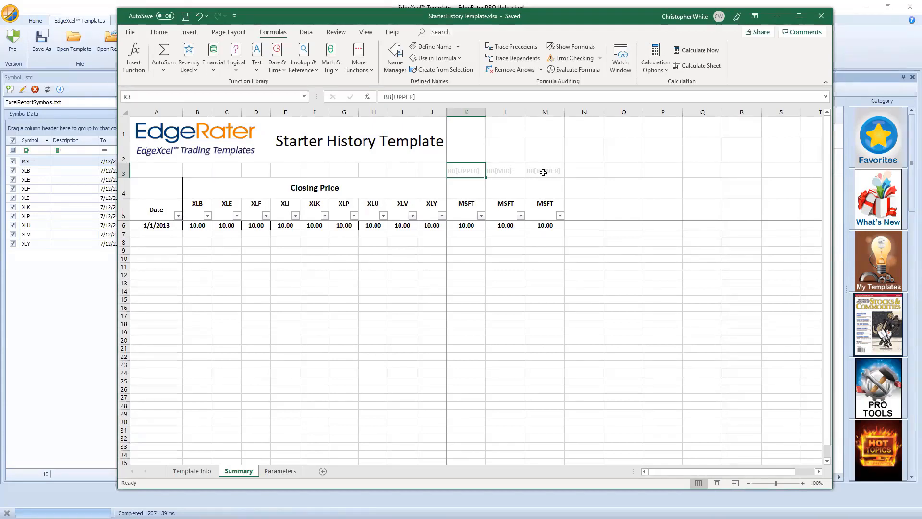
Set the font color of the BB formula cells K3:M3 on the Summary worksheet to Automatic.
{"action": "left_click", "coordinate": [543, 172], "text": "shift"}
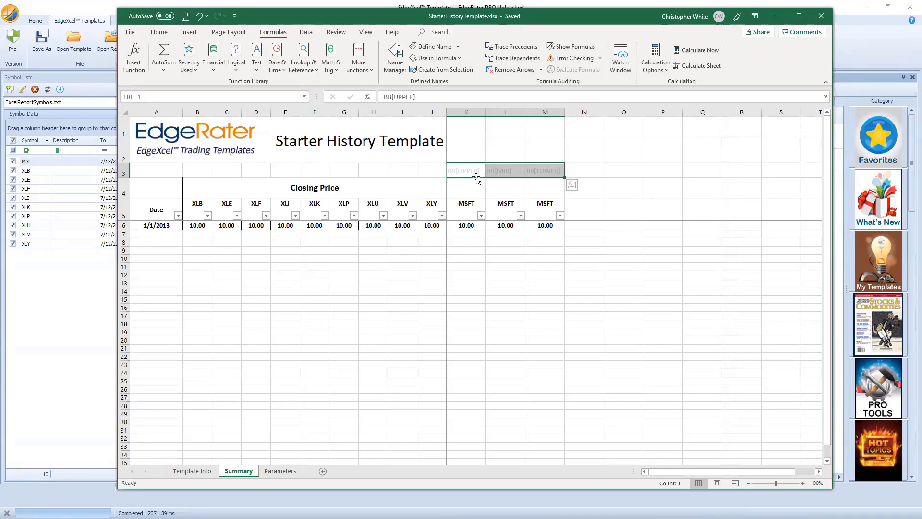
{"action": "left_click_drag", "start_coordinate": [476, 172], "coordinate": [554, 173]}
{"action": "left_click", "coordinate": [161, 32]}
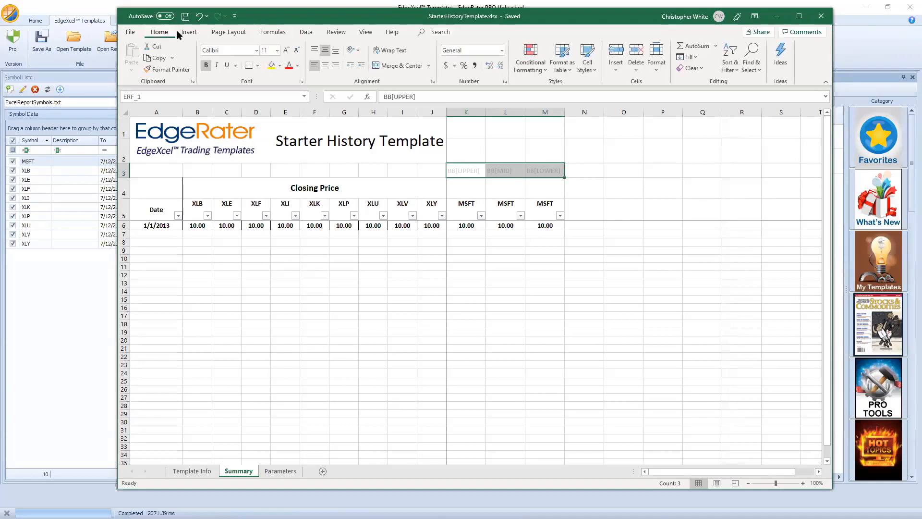
{"action": "left_click", "coordinate": [298, 65]}
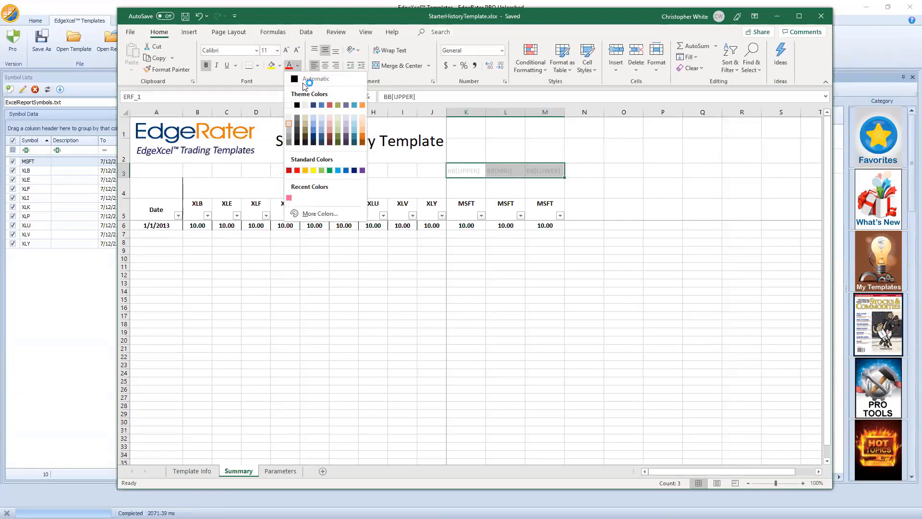
{"action": "left_click", "coordinate": [303, 79]}
{"action": "left_click", "coordinate": [669, 212]}
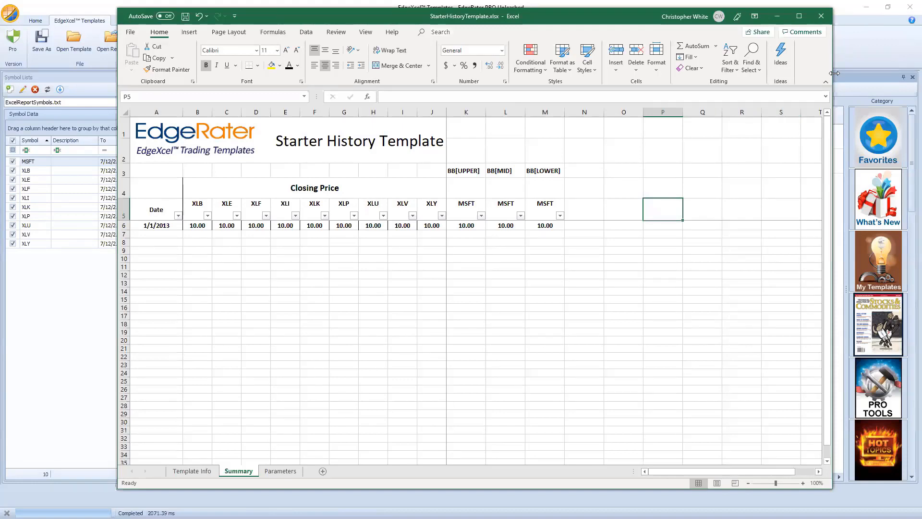
Close the StarterHistoryTemplate workbook without saving the changes.
{"action": "left_click_drag", "start_coordinate": [834, 73], "coordinate": [657, 73]}
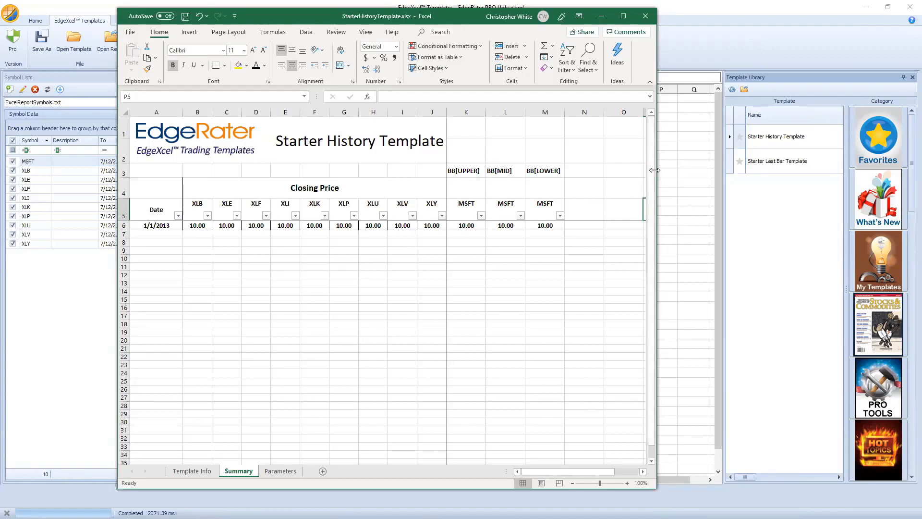
{"action": "left_click_drag", "start_coordinate": [654, 170], "coordinate": [834, 187]}
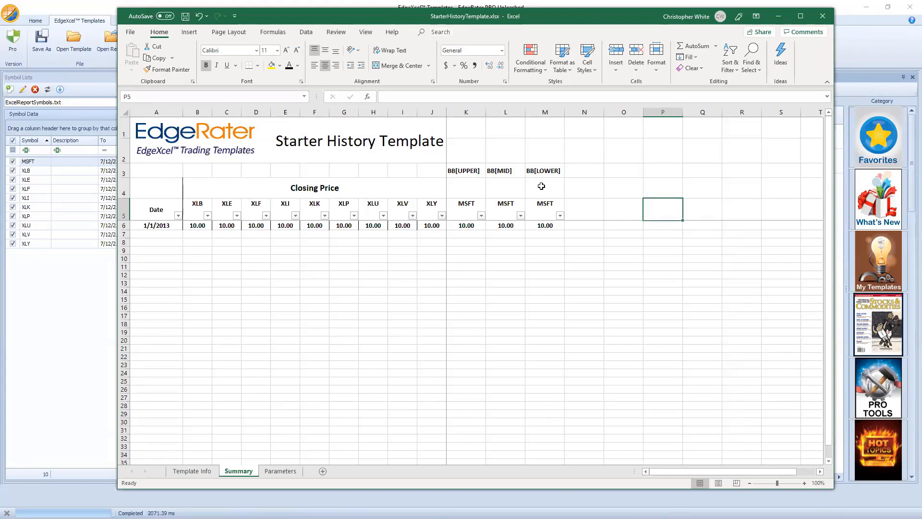
{"action": "left_click", "coordinate": [823, 16]}
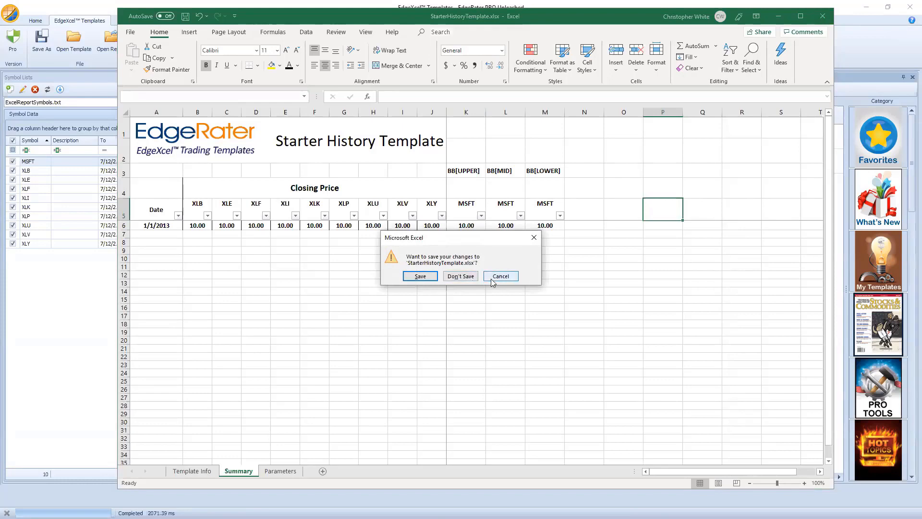
{"action": "left_click", "coordinate": [460, 276]}
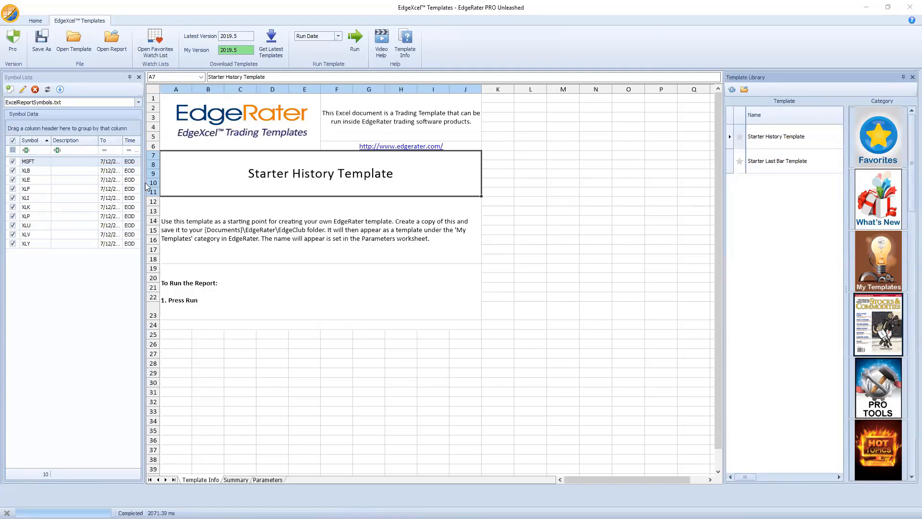
Load the Starter Last Bar Template in EdgeRater, sort the symbol lists by name and choose CBOE Weeklys.xlsx.
{"action": "left_click", "coordinate": [794, 165]}
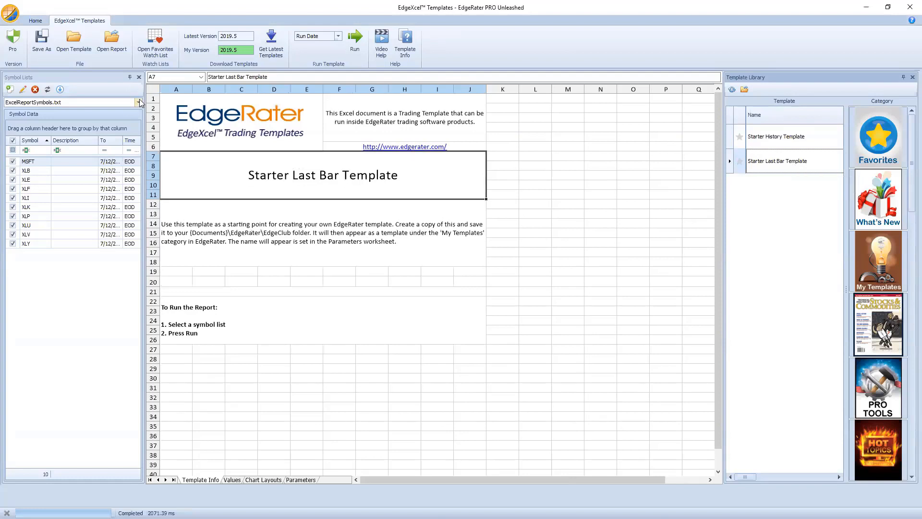
{"action": "left_click", "coordinate": [138, 102]}
{"action": "scroll", "coordinate": [93, 112], "scroll_direction": "down", "scroll_amount": 1}
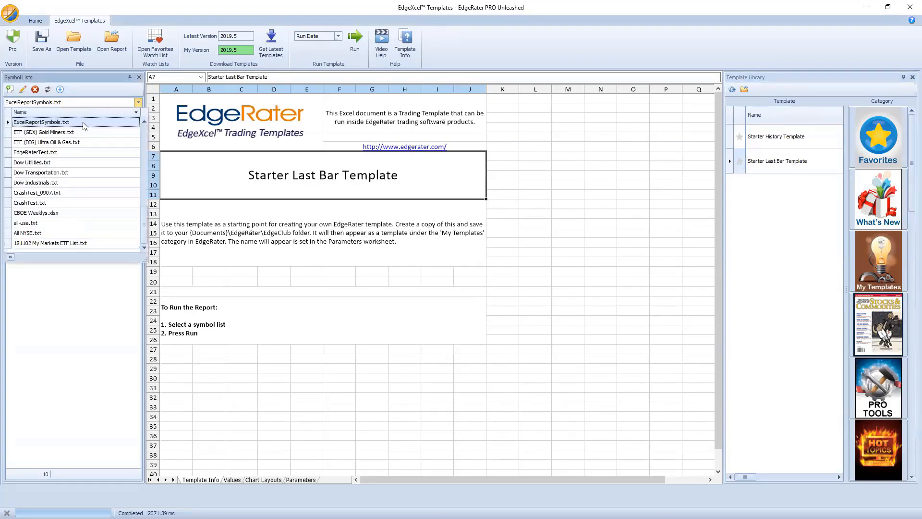
{"action": "scroll", "coordinate": [82, 123], "scroll_direction": "up", "scroll_amount": 10}
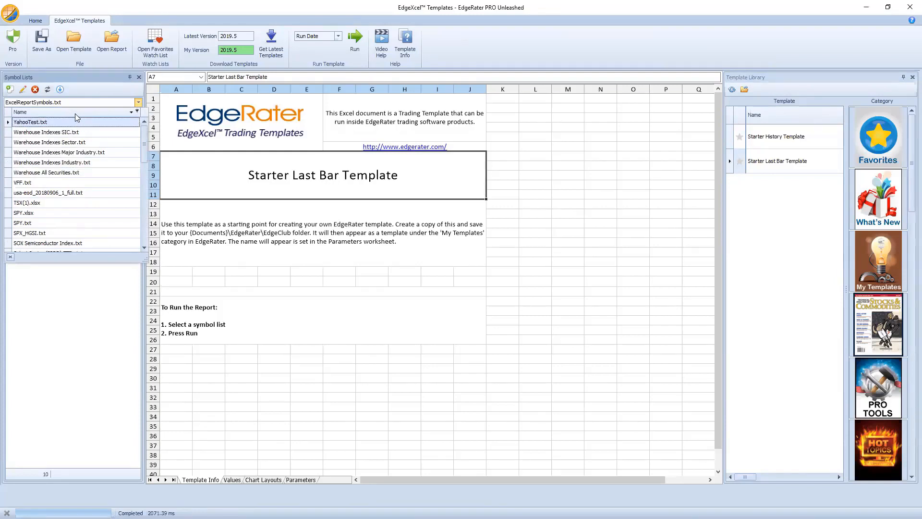
{"action": "left_click", "coordinate": [74, 114]}
{"action": "scroll", "coordinate": [77, 113], "scroll_direction": "up", "scroll_amount": 6}
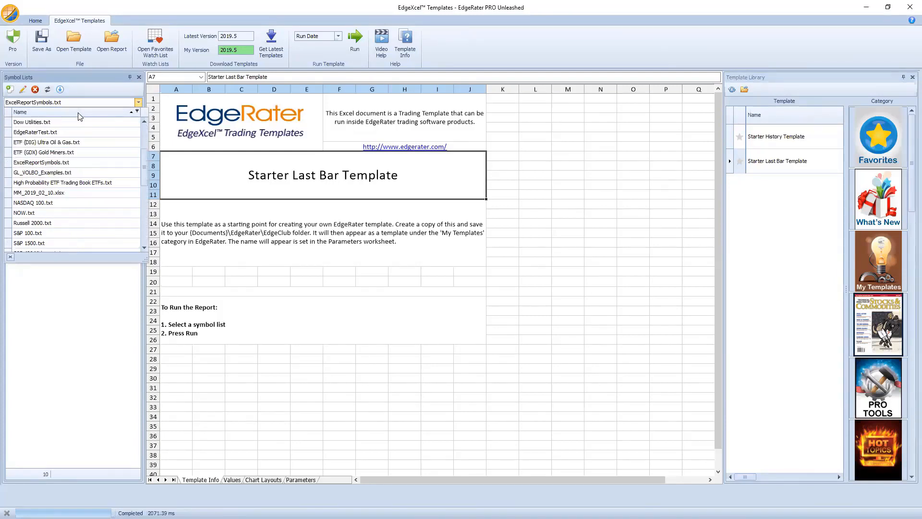
{"action": "scroll", "coordinate": [80, 117], "scroll_direction": "up", "scroll_amount": 3}
{"action": "left_click", "coordinate": [46, 152]}
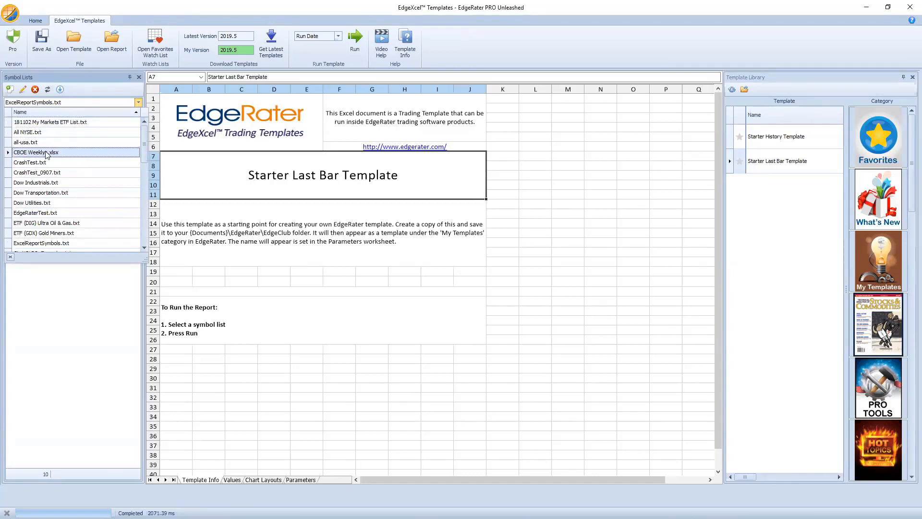
{"action": "left_click", "coordinate": [47, 153]}
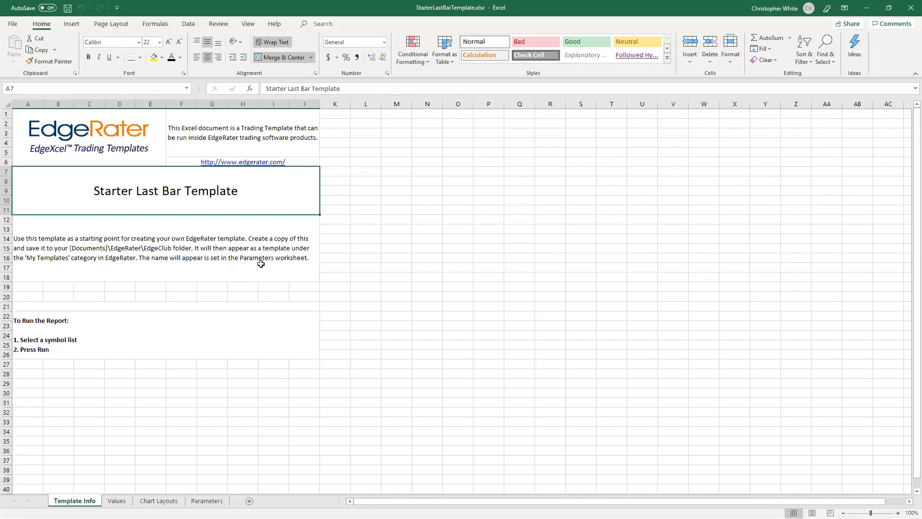
Set the template Name on the Parameters worksheet to My Awesome Template and save the workbook.
{"action": "double_click", "coordinate": [350, 9]}
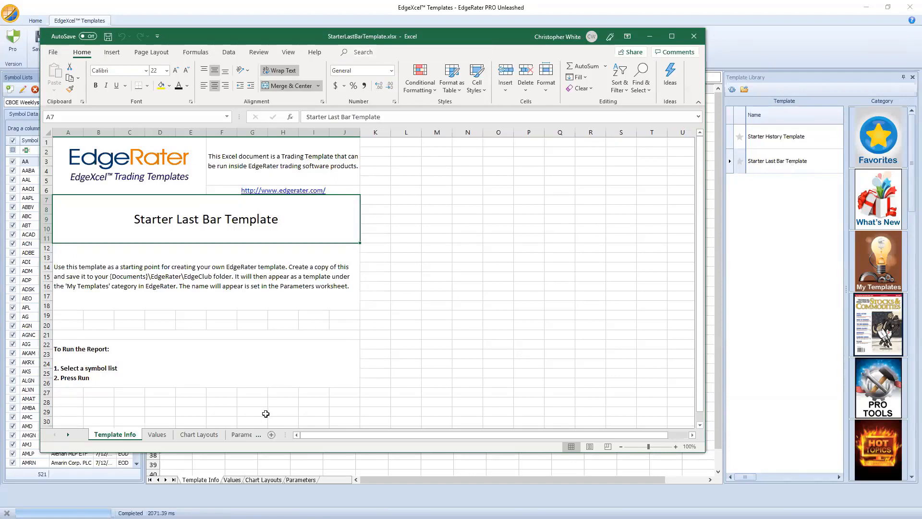
{"action": "left_click", "coordinate": [241, 435]}
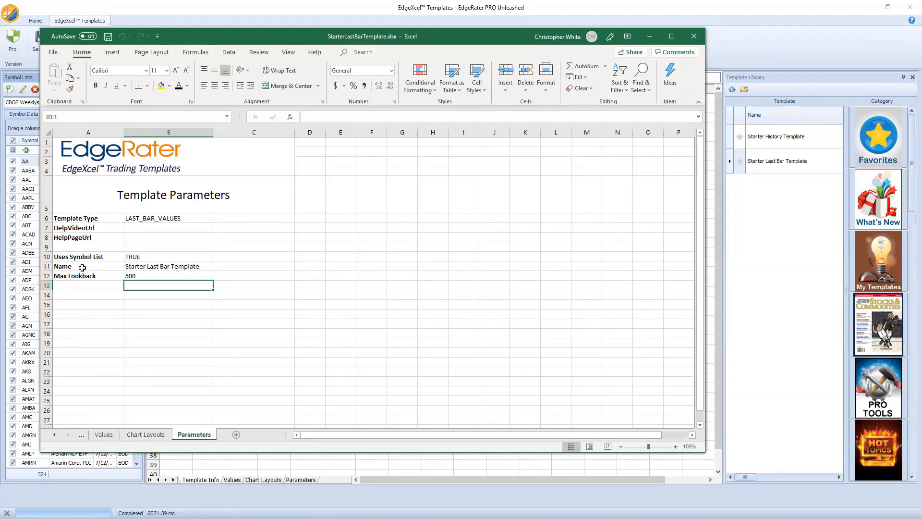
{"action": "left_click", "coordinate": [147, 267]}
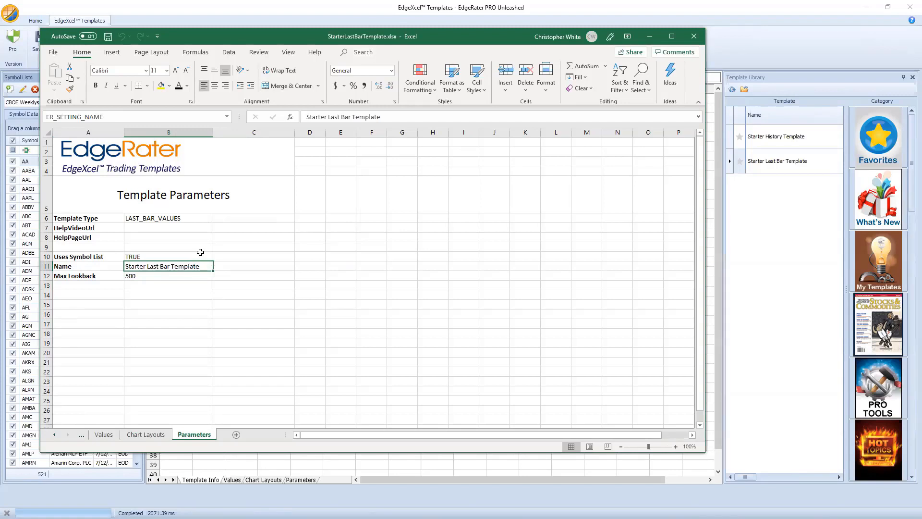
{"action": "type", "text": "My A"}
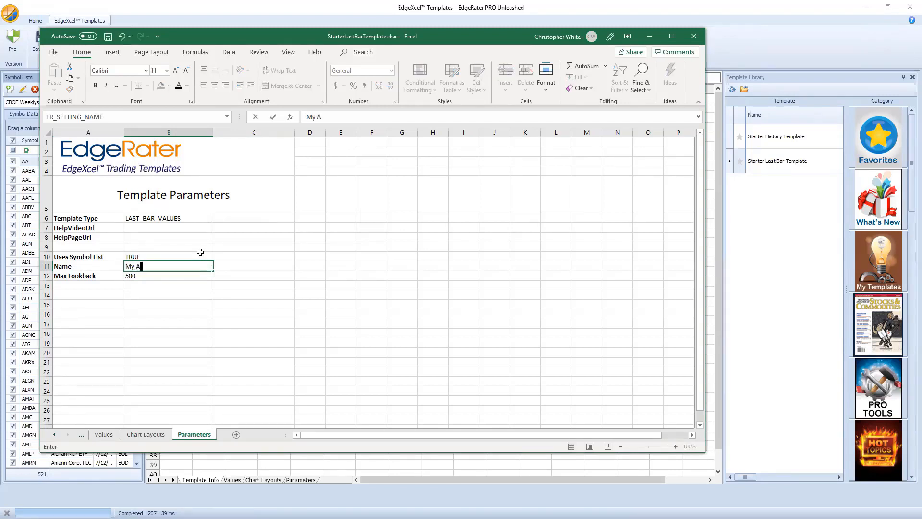
{"action": "type", "text": "wesome Template"}
{"action": "key", "text": "Return"}
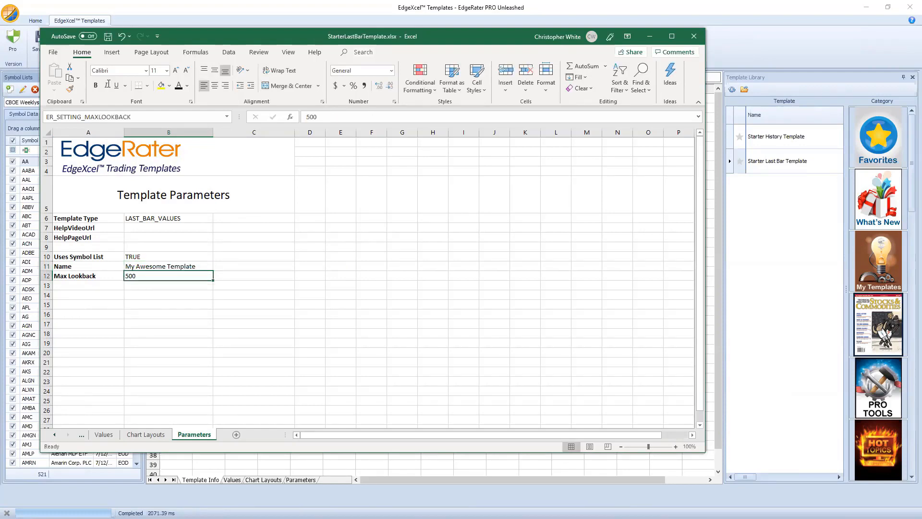
{"action": "left_click", "coordinate": [108, 36]}
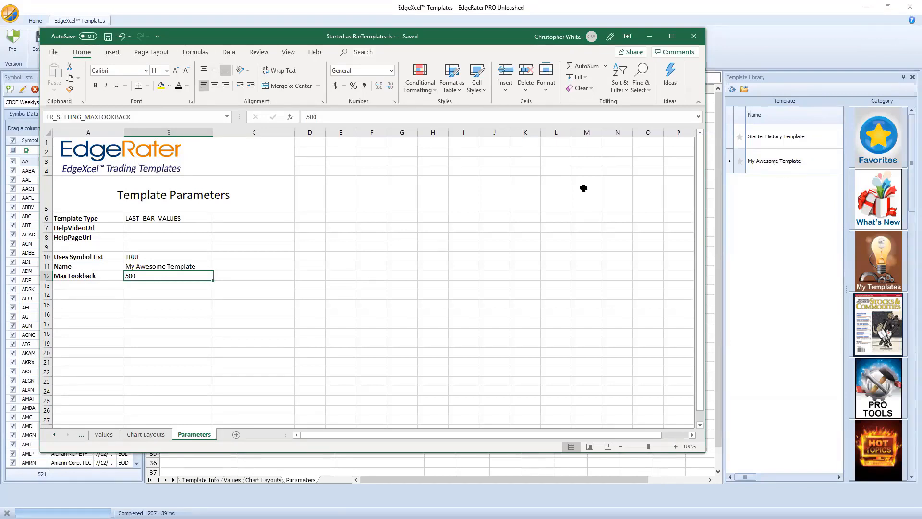
Restore the template Name on the Parameters worksheet to Starter Last Bar Template and save the workbook.
{"action": "left_click", "coordinate": [171, 265]}
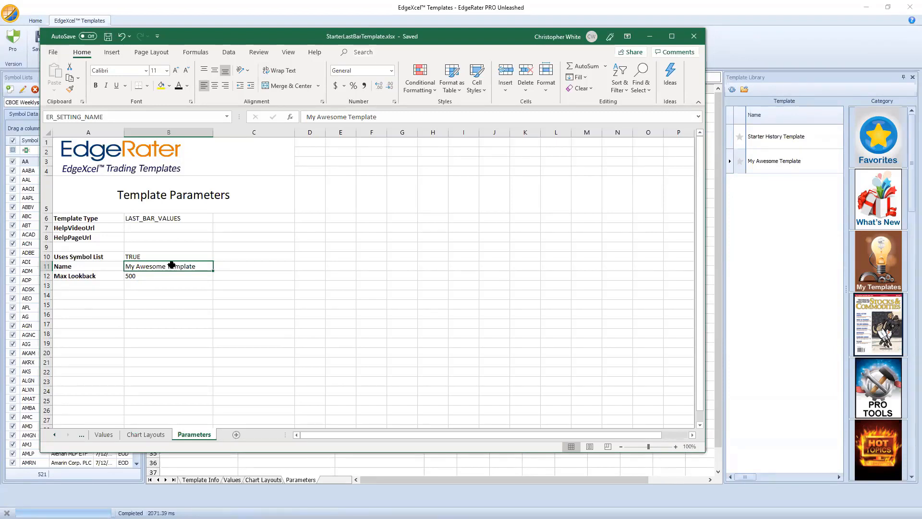
{"action": "type", "text": "Start"}
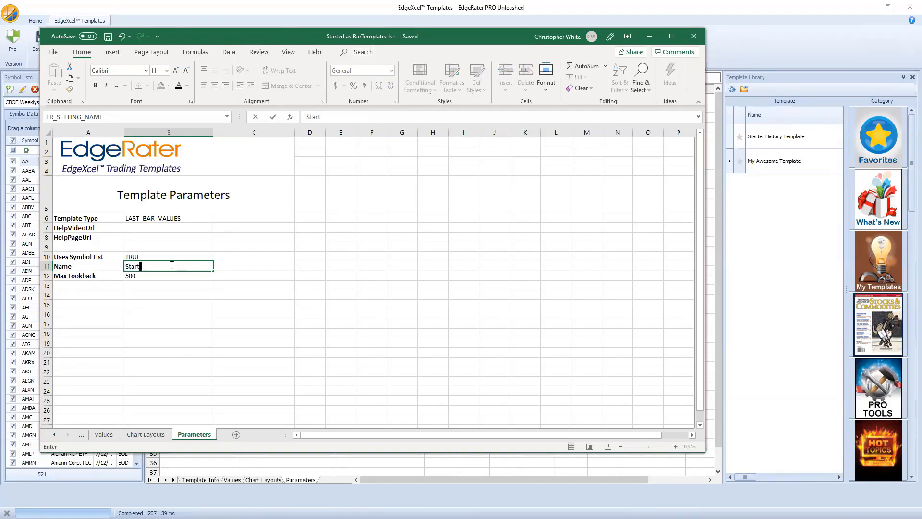
{"action": "type", "text": "er Last Bar Template"}
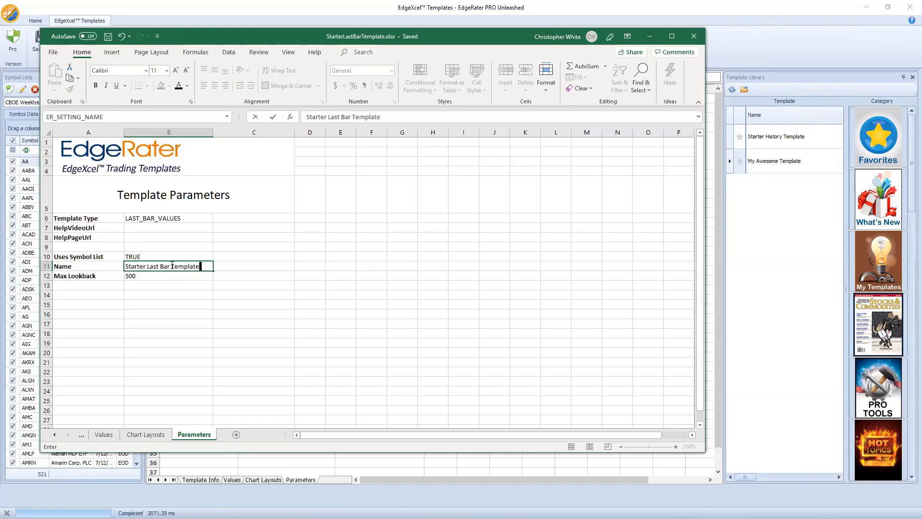
{"action": "left_click", "coordinate": [172, 257]}
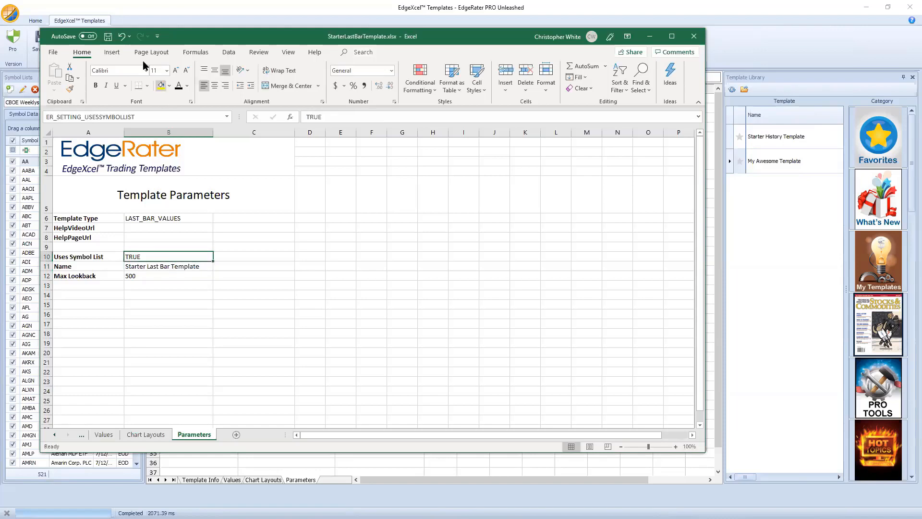
{"action": "left_click", "coordinate": [110, 37]}
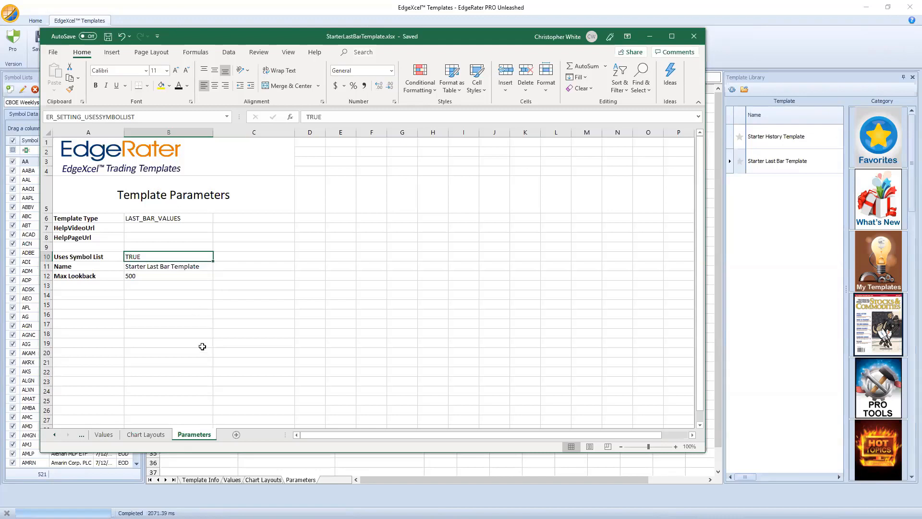
Review the Template Type and Max Lookback parameters, and look through the Chart Layouts and Values worksheets.
{"action": "left_click", "coordinate": [180, 218]}
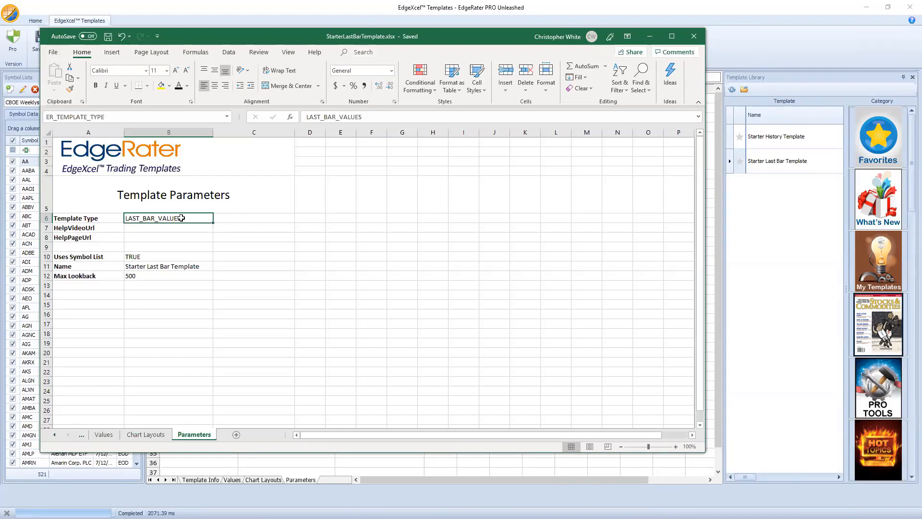
{"action": "left_click", "coordinate": [146, 275]}
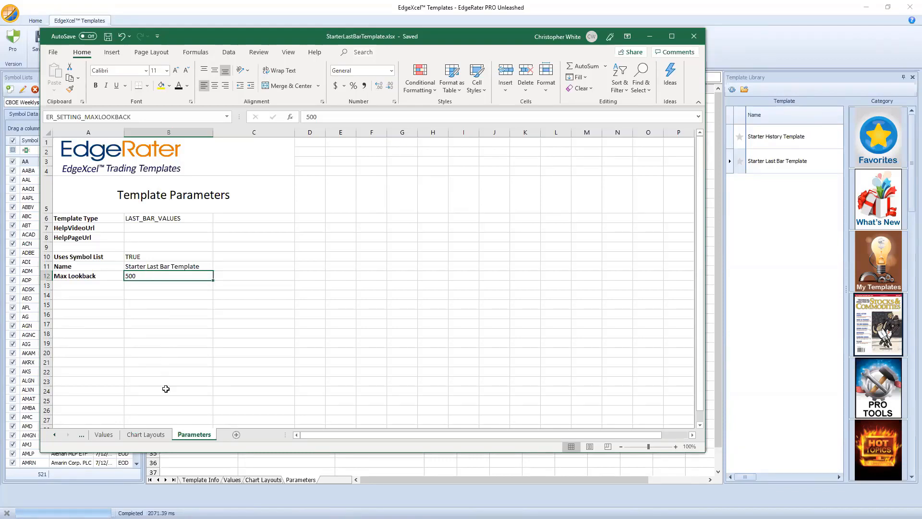
{"action": "left_click", "coordinate": [147, 435]}
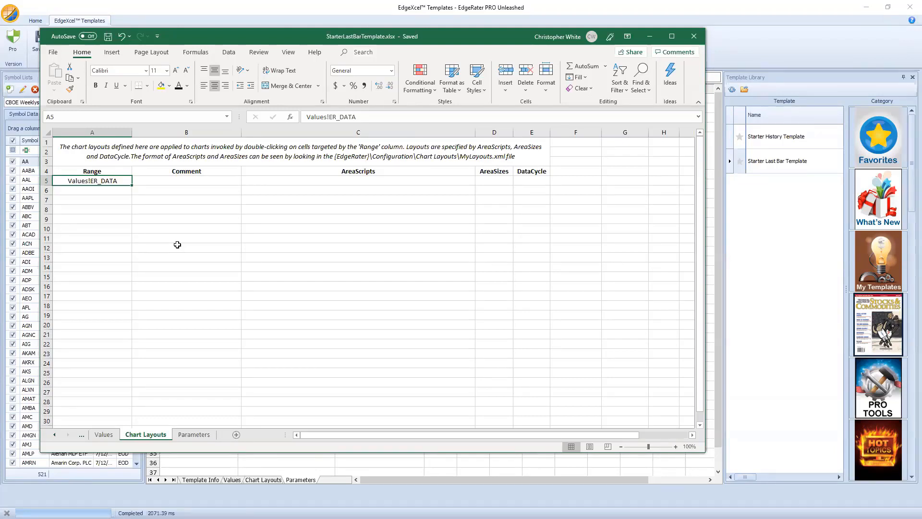
{"action": "left_click", "coordinate": [109, 436]}
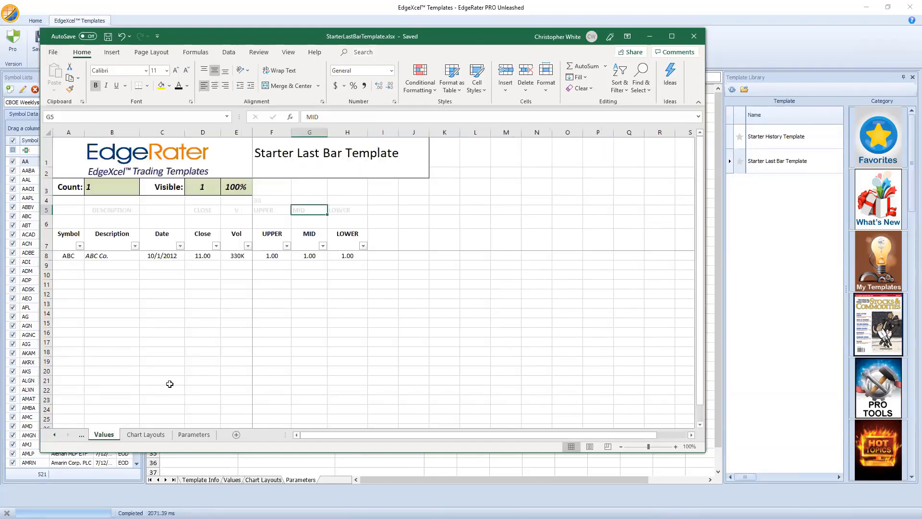
{"action": "left_click", "coordinate": [54, 434]}
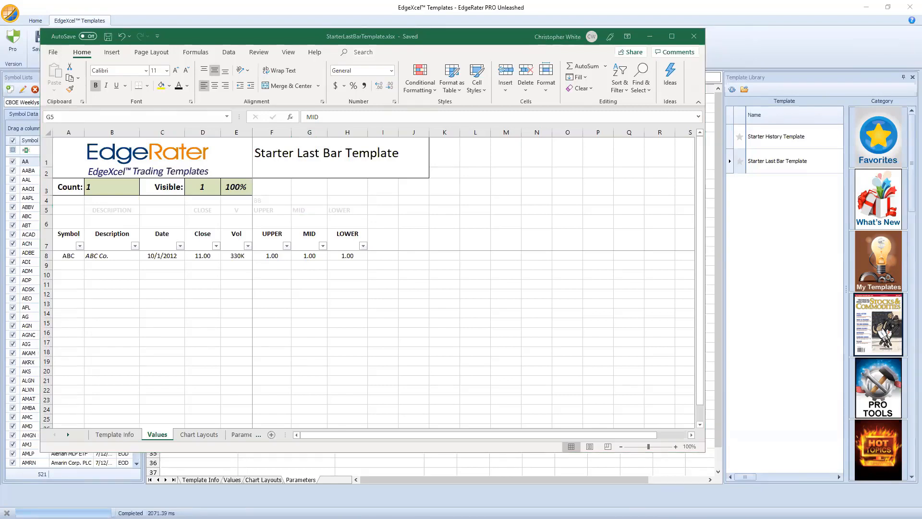
Switch to the Create Your Own Template presentation in PowerPoint to check the shared folder address, and return to the Excel workbook in a maximized window.
{"action": "key", "text": "alt+Tab"}
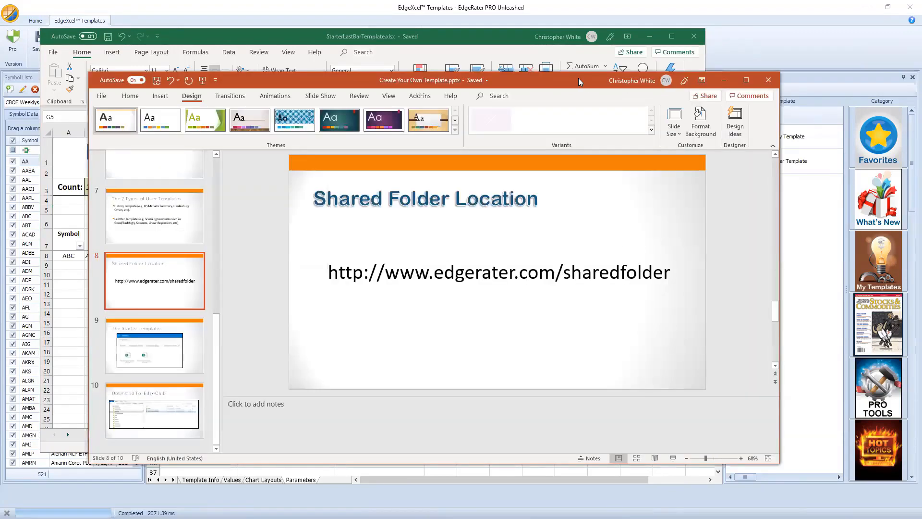
{"action": "left_click", "coordinate": [723, 80]}
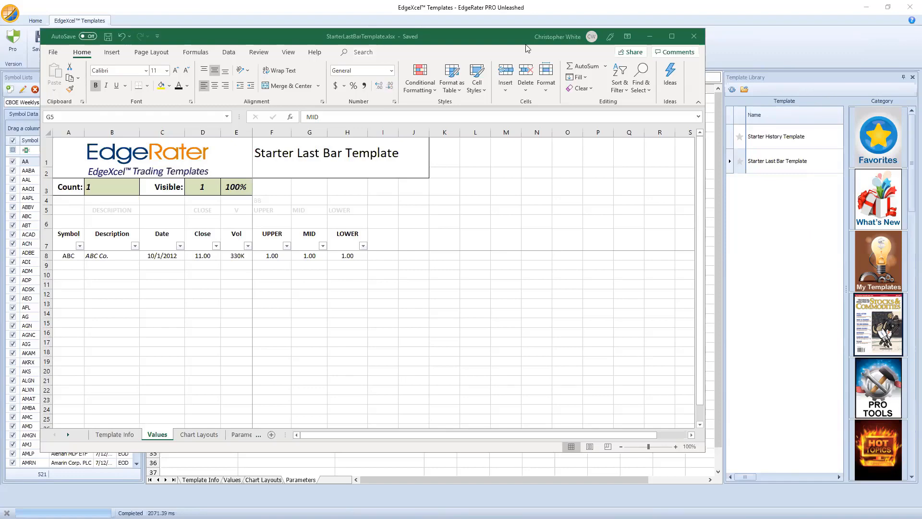
{"action": "left_click", "coordinate": [672, 37]}
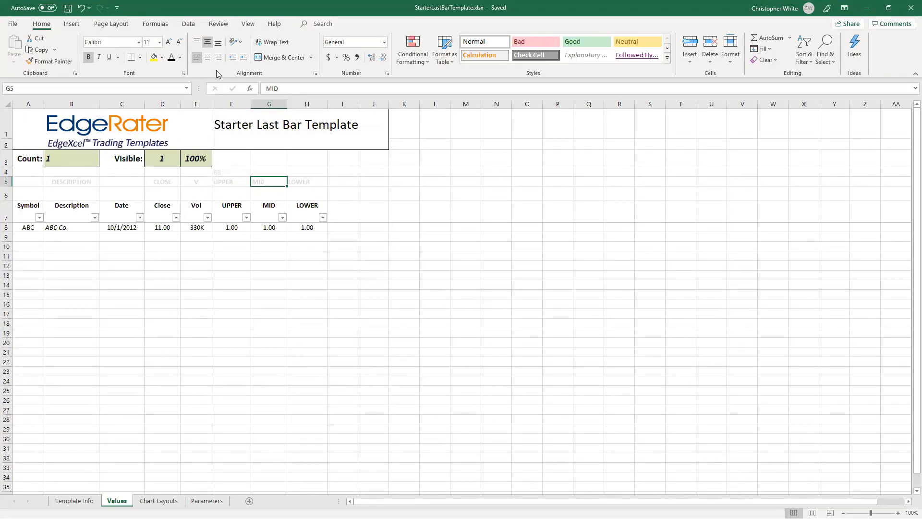
Open the Name Manager clear of the template columns and check the ER_DATA range on the Values worksheet.
{"action": "left_click", "coordinate": [163, 27]}
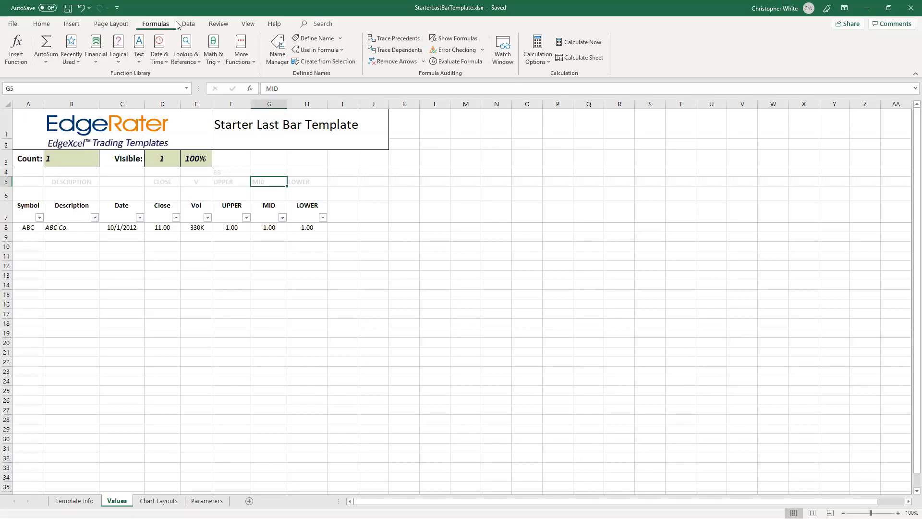
{"action": "left_click", "coordinate": [278, 48]}
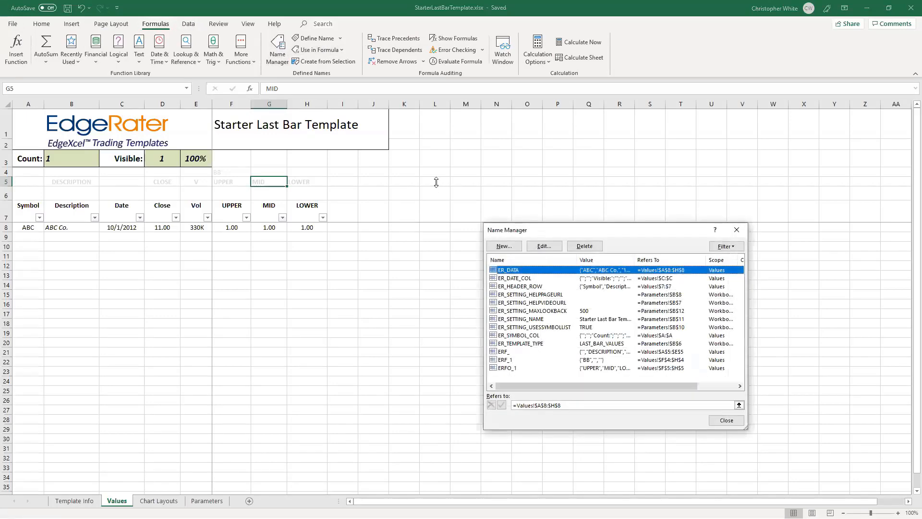
{"action": "left_click_drag", "start_coordinate": [539, 229], "coordinate": [454, 127]}
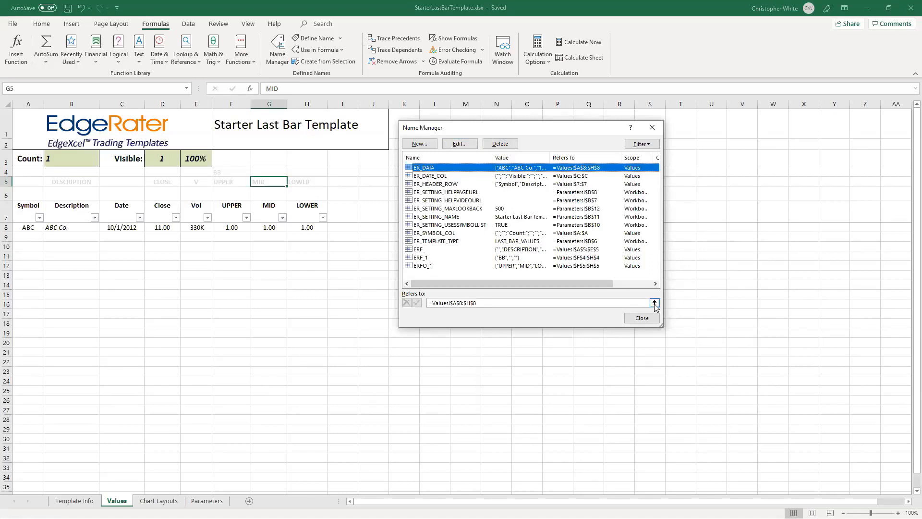
{"action": "left_click", "coordinate": [653, 302]}
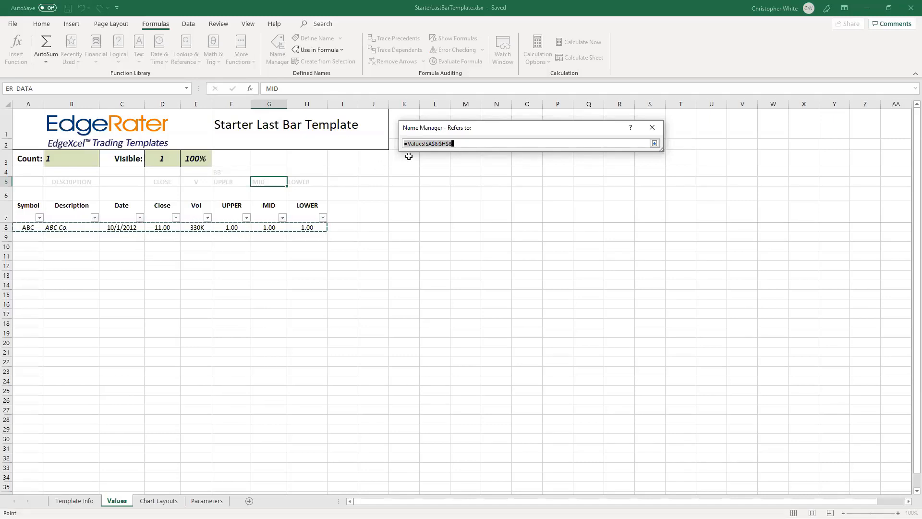
{"action": "left_click", "coordinate": [651, 128]}
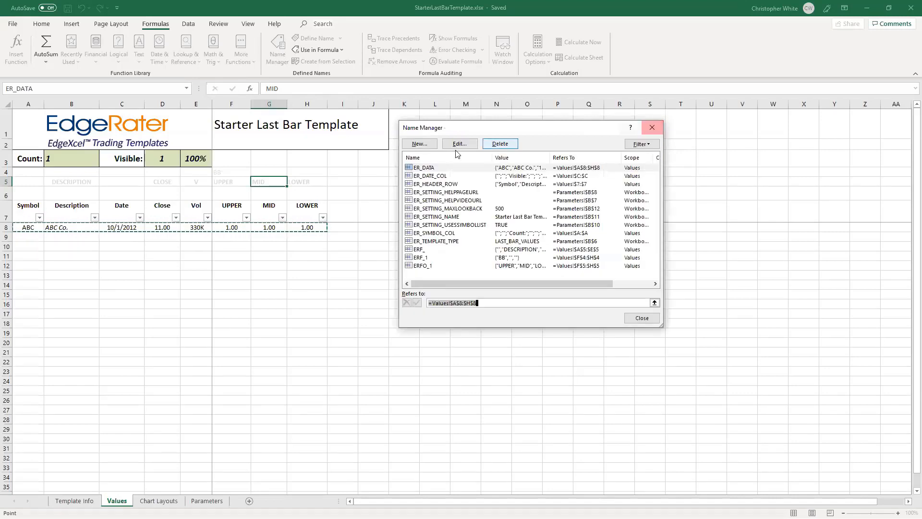
Check on the Values worksheet which cells the named ranges ER_DATE_COL and ER_HEADER_ROW refer to.
{"action": "left_click", "coordinate": [446, 177]}
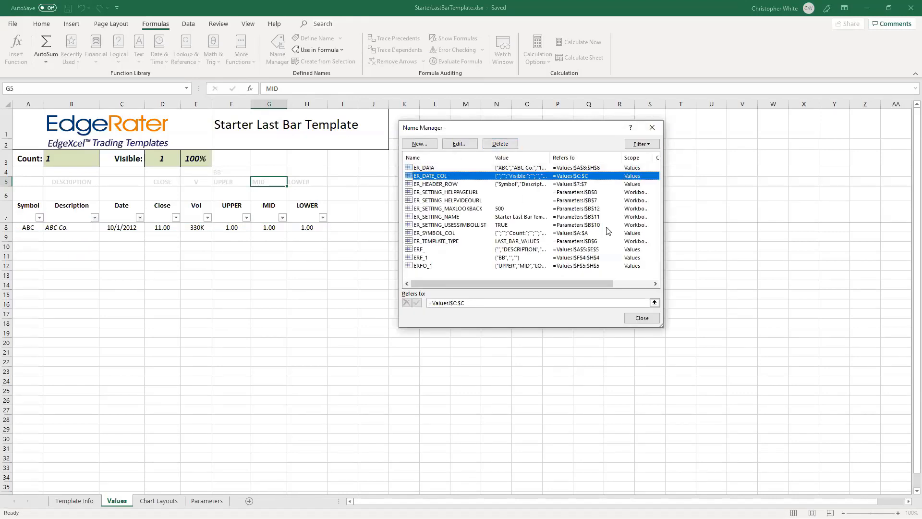
{"action": "left_click", "coordinate": [655, 302]}
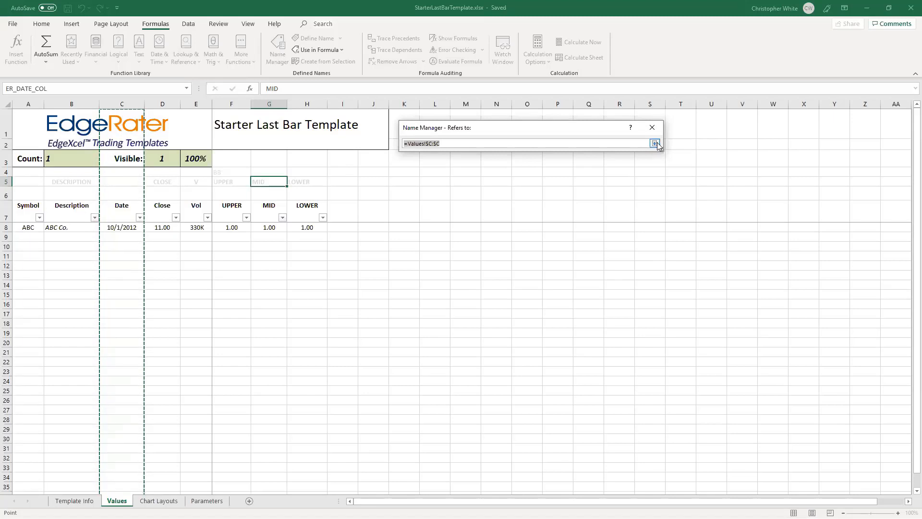
{"action": "left_click", "coordinate": [653, 128]}
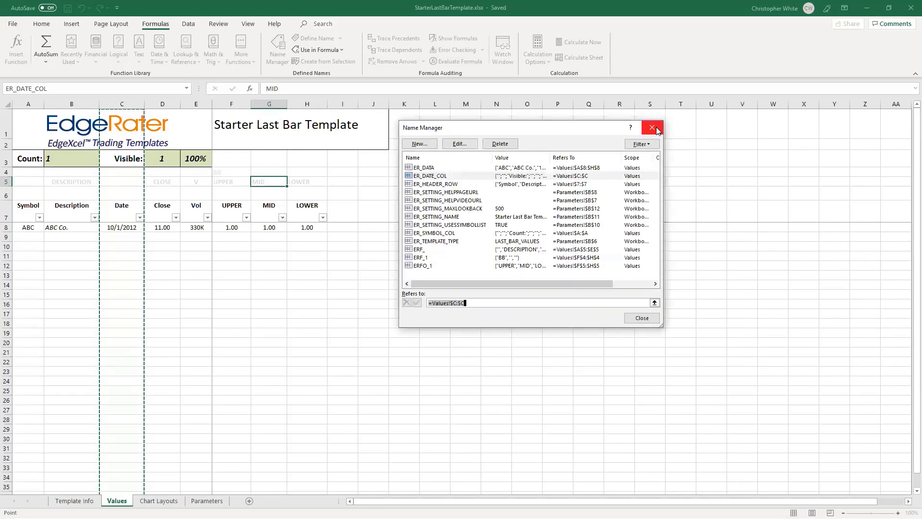
{"action": "left_click", "coordinate": [445, 185]}
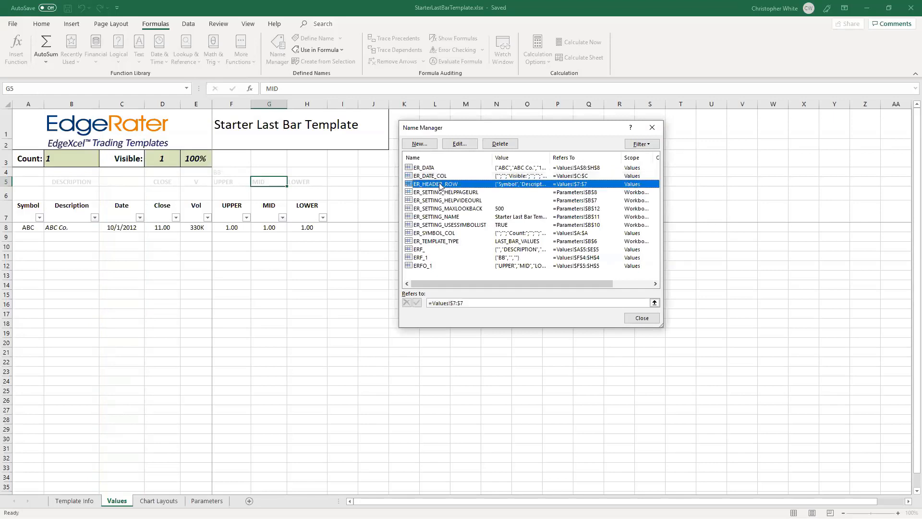
{"action": "left_click", "coordinate": [654, 303]}
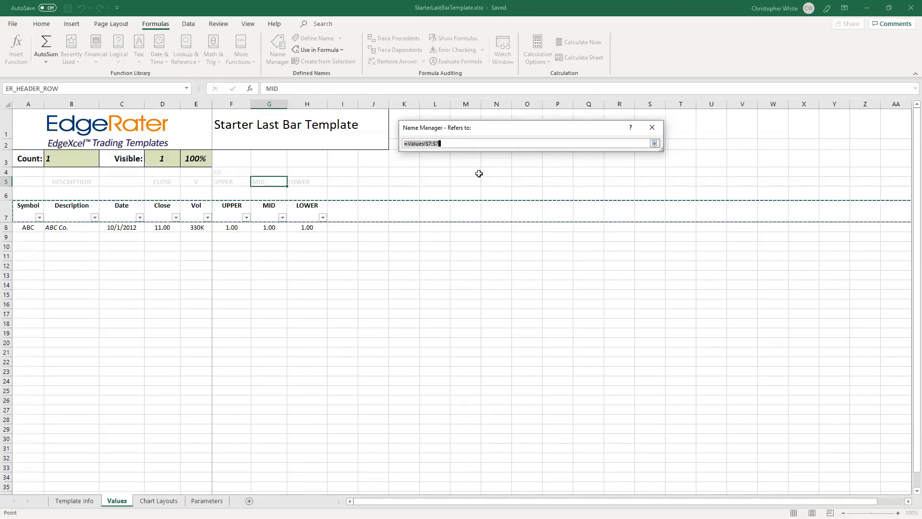
{"action": "left_click", "coordinate": [654, 143]}
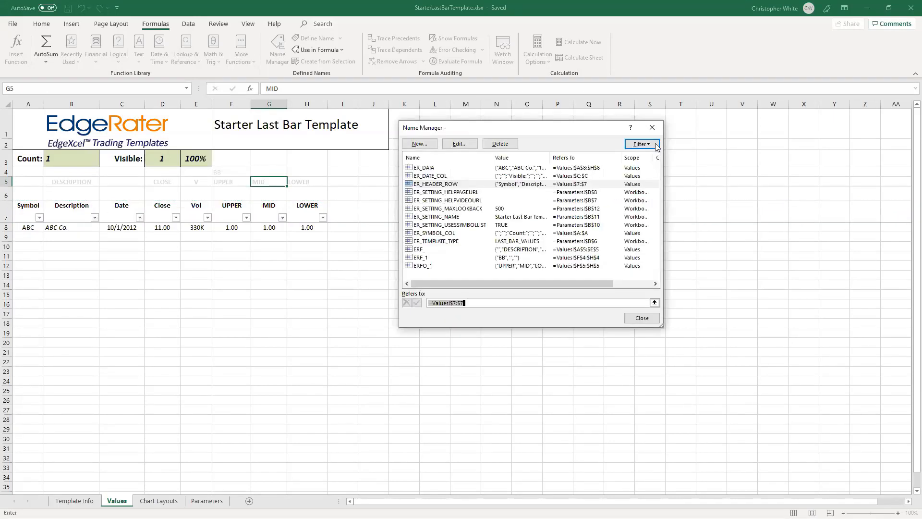
Check on the Values worksheet which cells the named ranges ER_SYMBOL_COL and ERF_ refer to.
{"action": "left_click", "coordinate": [451, 234]}
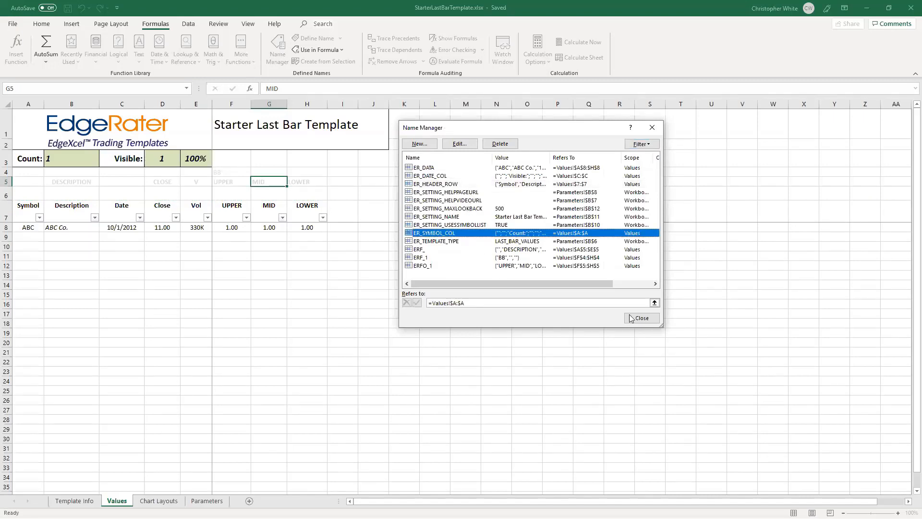
{"action": "left_click", "coordinate": [653, 301]}
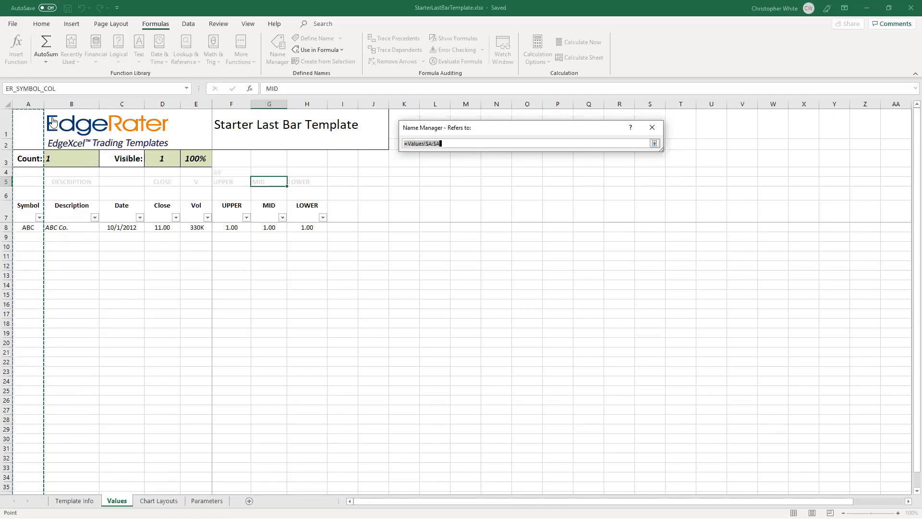
{"action": "left_click", "coordinate": [652, 129]}
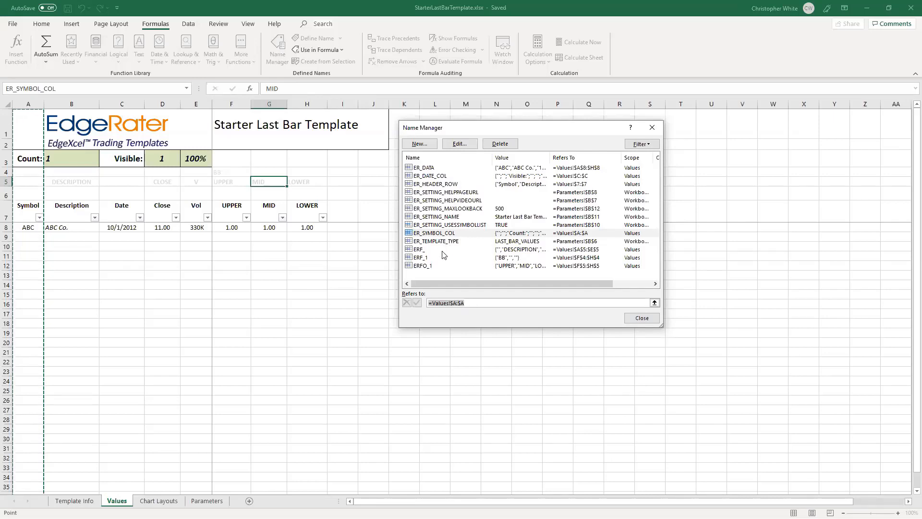
{"action": "left_click", "coordinate": [426, 250]}
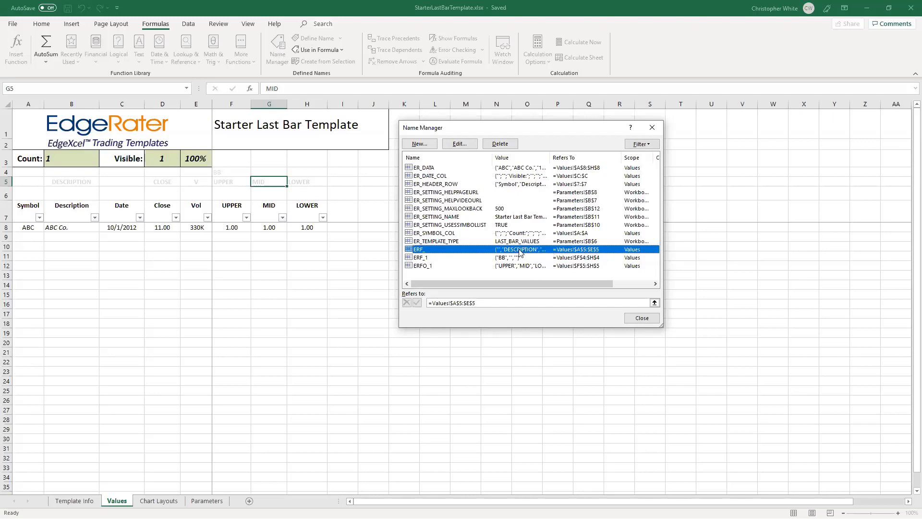
{"action": "left_click", "coordinate": [654, 303]}
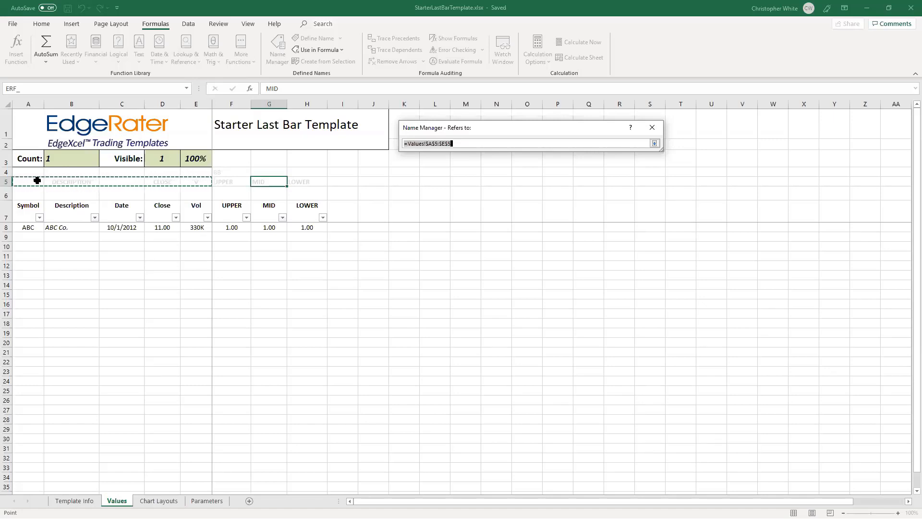
{"action": "left_click", "coordinate": [654, 143]}
Check which cells the named ranges ERF_1 and ERFO_1 refer to on the Values worksheet, and close the Name Manager.
{"action": "left_click", "coordinate": [429, 259]}
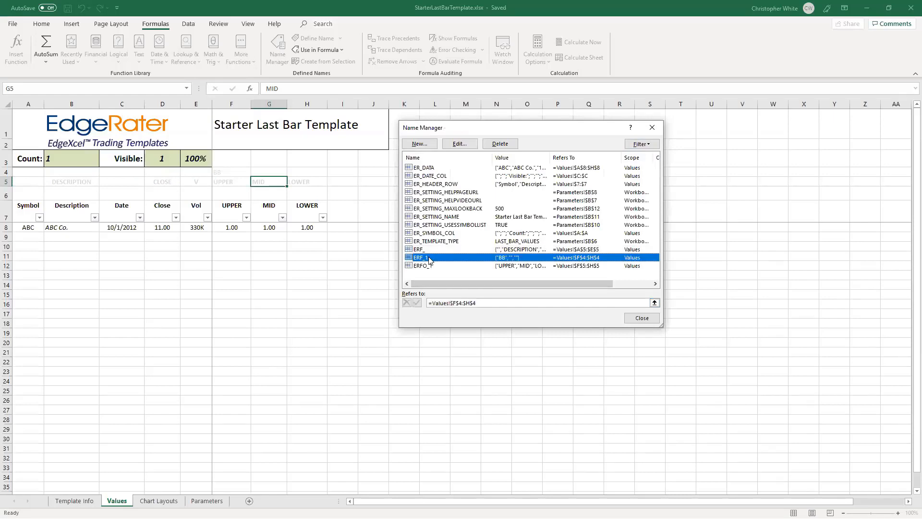
{"action": "left_click", "coordinate": [654, 302]}
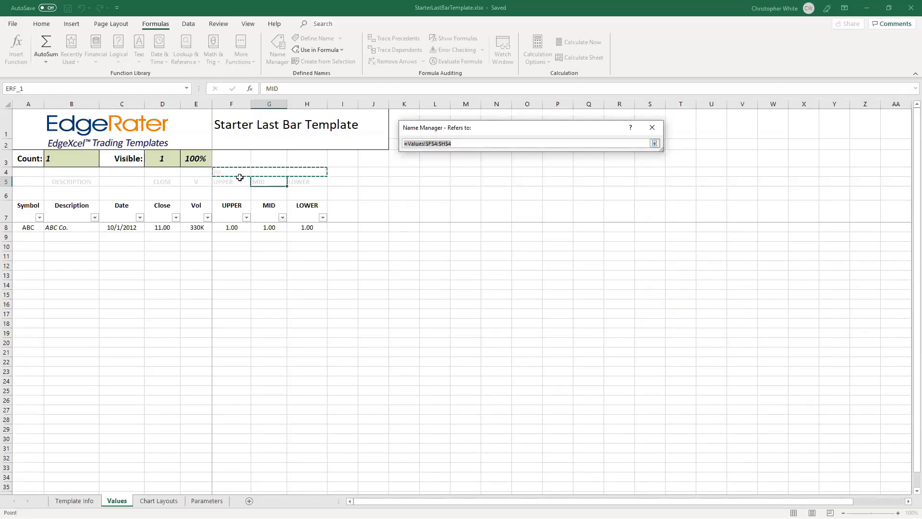
{"action": "left_click_drag", "start_coordinate": [595, 130], "coordinate": [599, 131]}
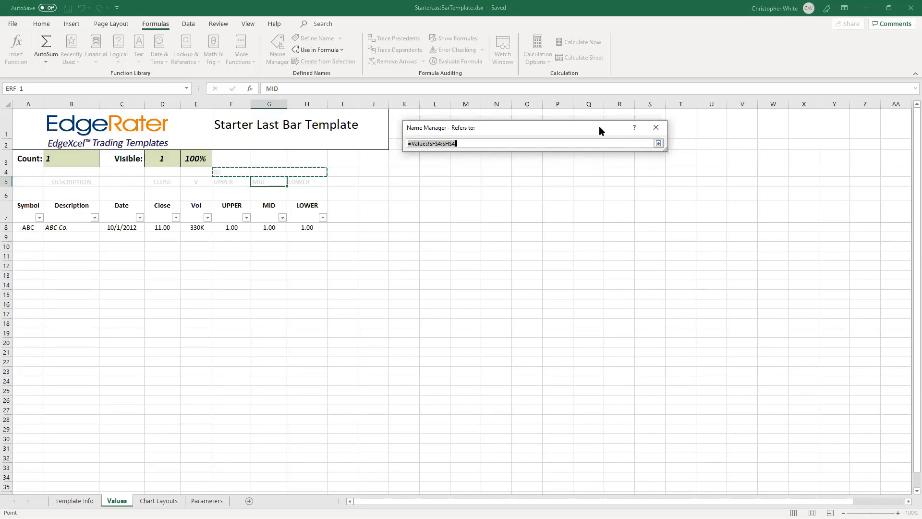
{"action": "left_click_drag", "start_coordinate": [598, 126], "coordinate": [748, 147]}
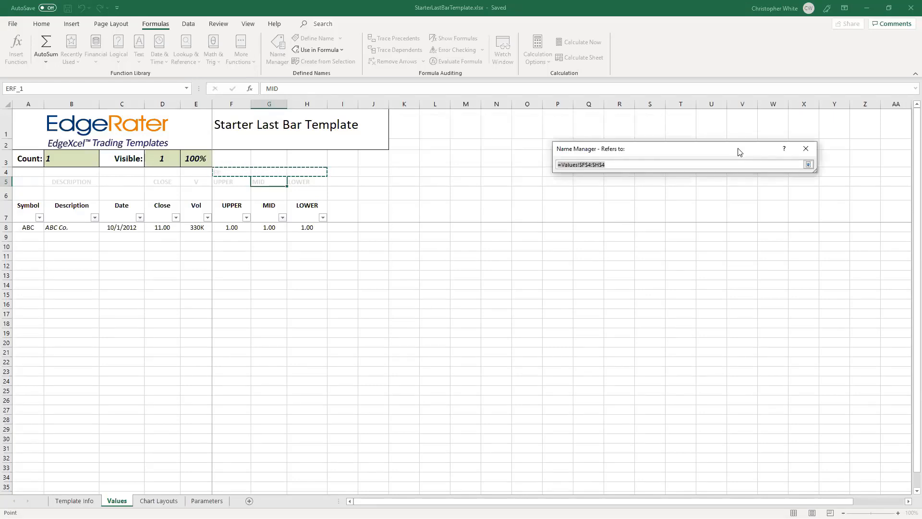
{"action": "left_click", "coordinate": [808, 165]}
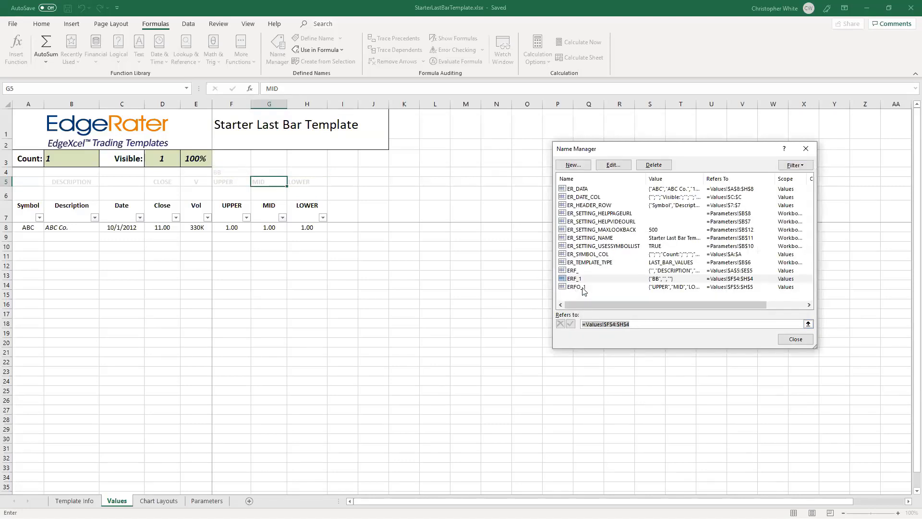
{"action": "left_click", "coordinate": [582, 287]}
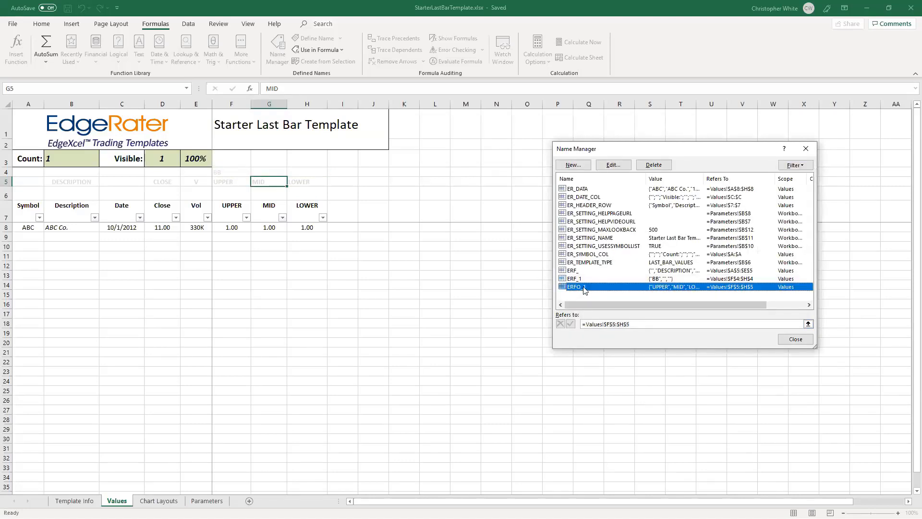
{"action": "left_click", "coordinate": [808, 324]}
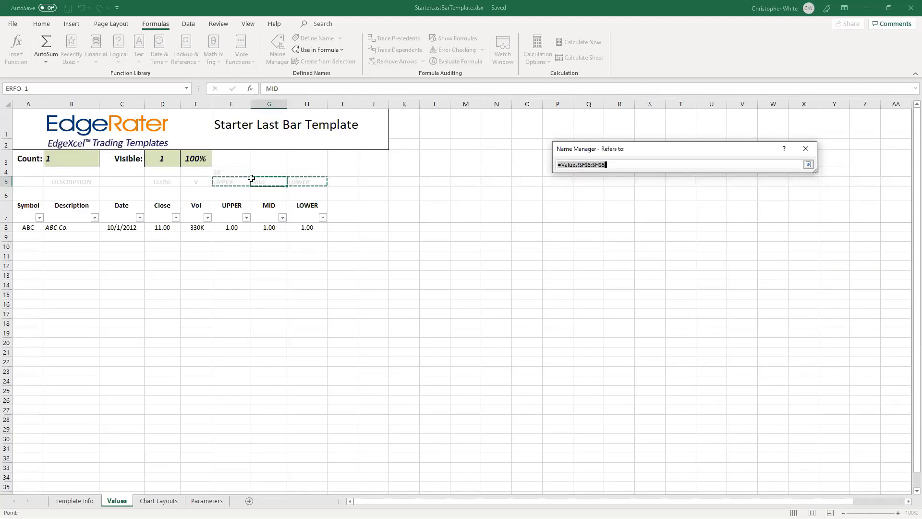
{"action": "left_click", "coordinate": [805, 149]}
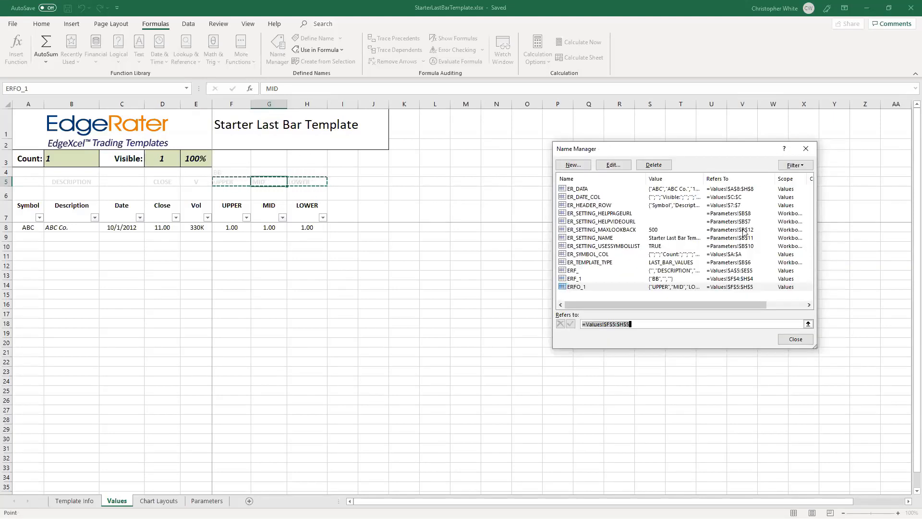
{"action": "left_click", "coordinate": [795, 339]}
Change the font colour of the formula cells F4:H5 on the Values worksheet to black.
{"action": "left_click", "coordinate": [745, 285]}
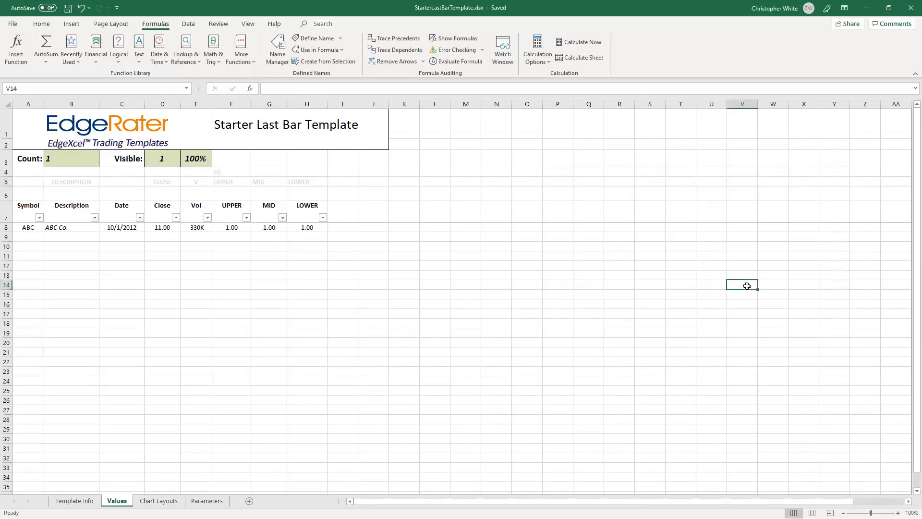
{"action": "left_click_drag", "start_coordinate": [243, 171], "coordinate": [317, 182]}
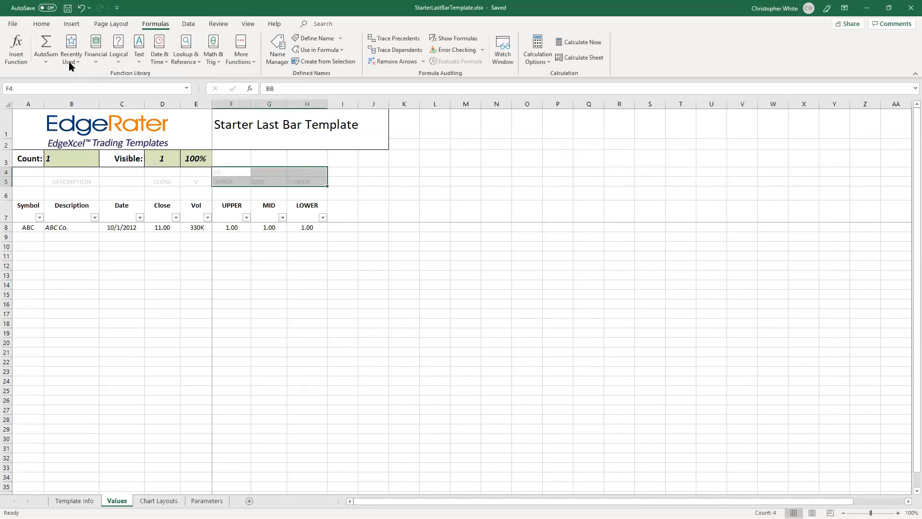
{"action": "left_click", "coordinate": [42, 24]}
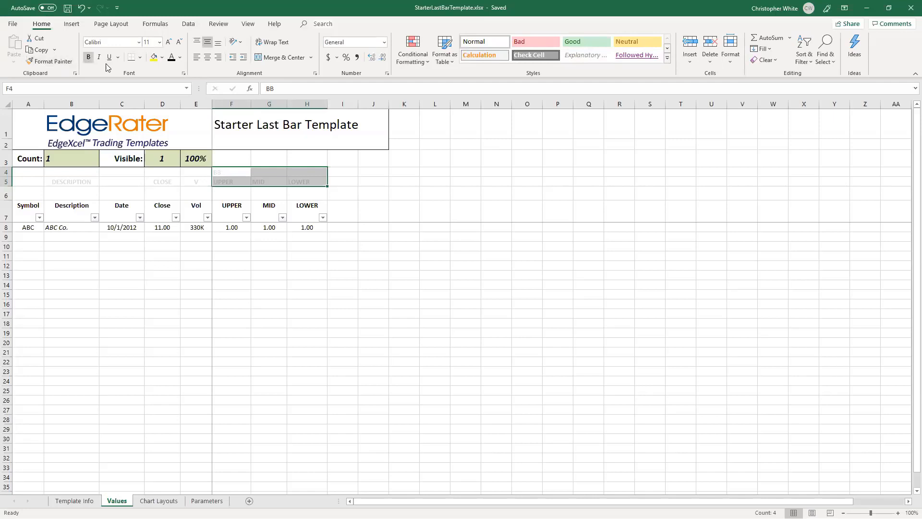
{"action": "left_click", "coordinate": [172, 57]}
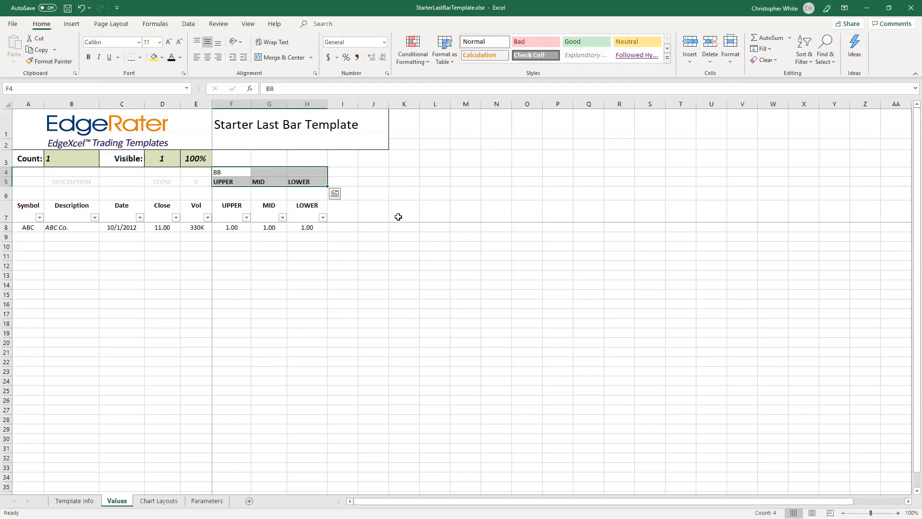
{"action": "left_click", "coordinate": [441, 226]}
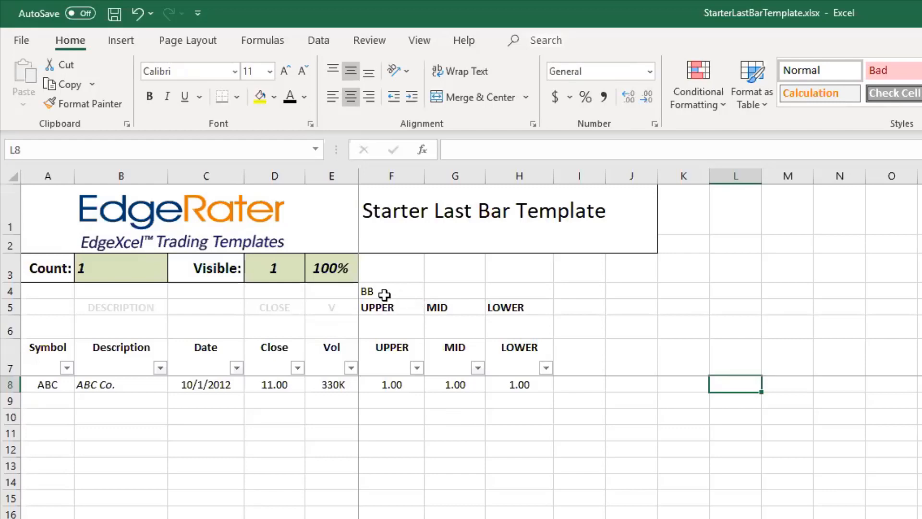
Compare the column headings in row 7 with the UPPER output name in cell F5.
{"action": "left_click", "coordinate": [12, 350]}
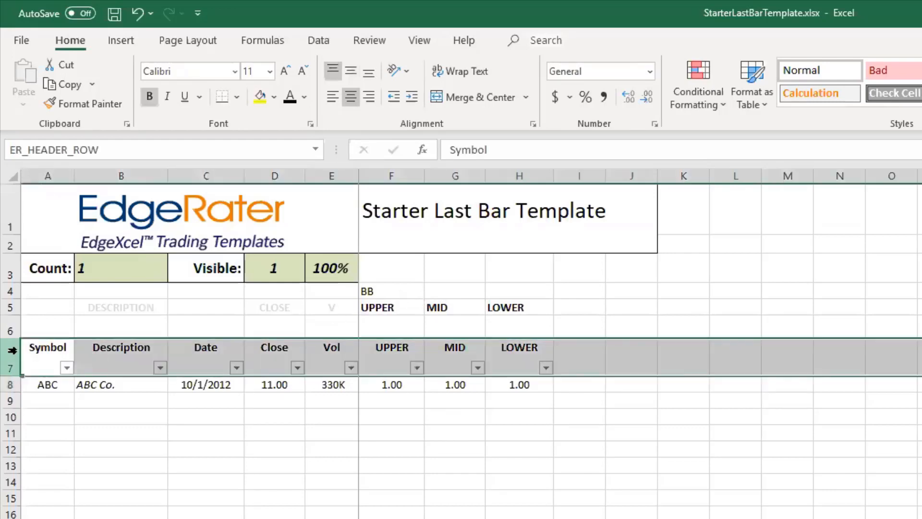
{"action": "left_click", "coordinate": [406, 352]}
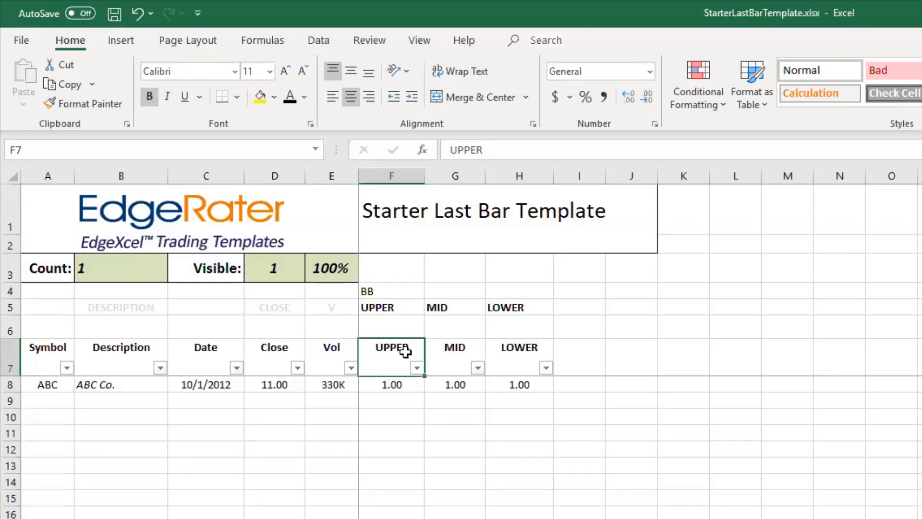
{"action": "left_click", "coordinate": [409, 307]}
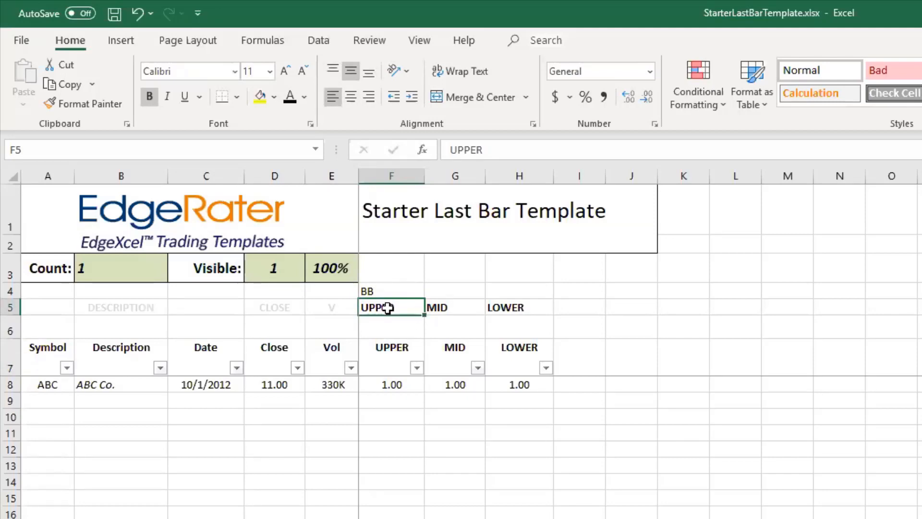
Rename the column heading in cell F7 to My Special Line.
{"action": "left_click", "coordinate": [389, 346]}
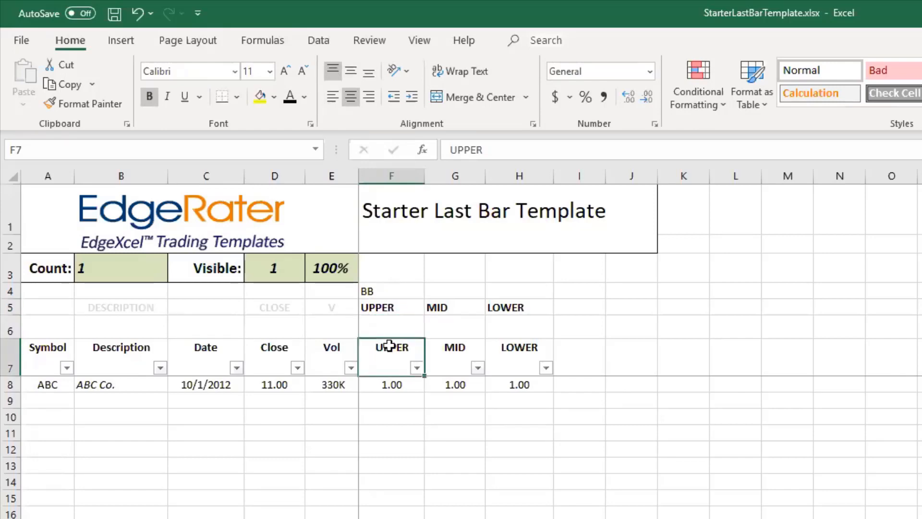
{"action": "type", "text": "My"}
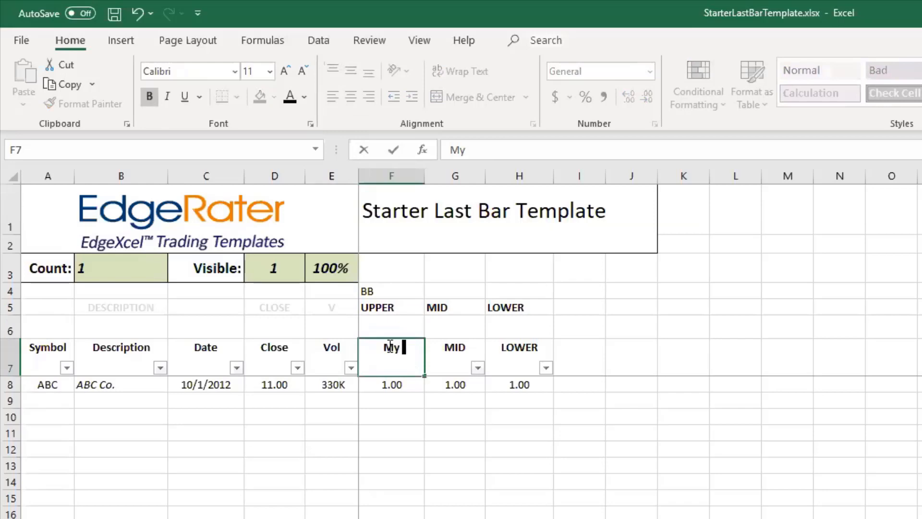
{"action": "type", "text": " Spec"}
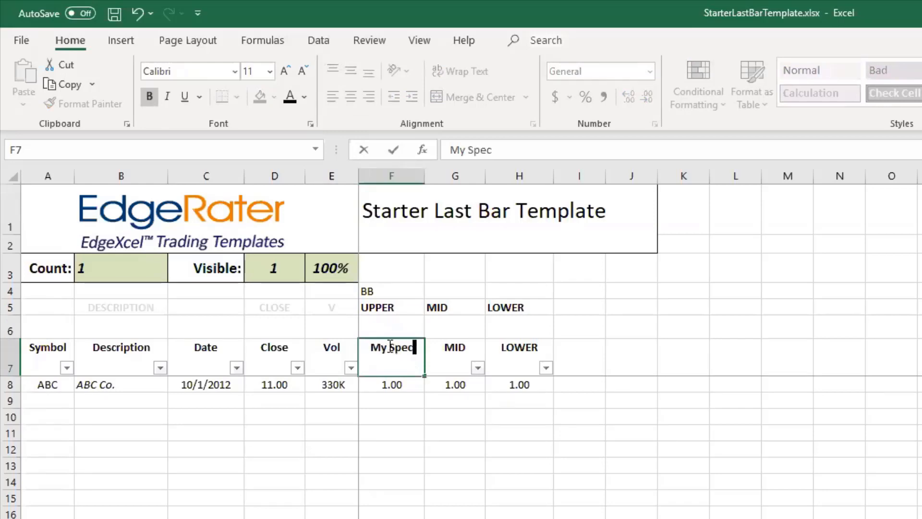
{"action": "type", "text": "ial Line"}
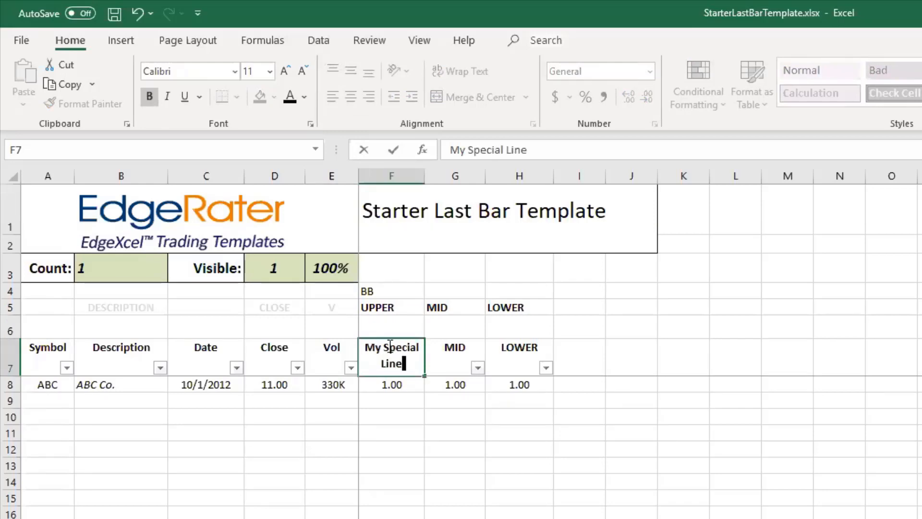
{"action": "key", "text": "Tab"}
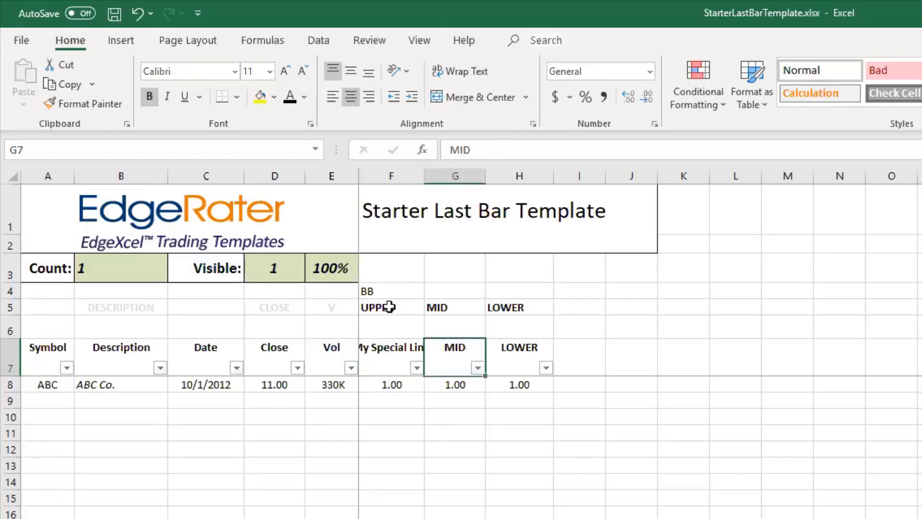
Set the column heading in cell F7 back to UPPER.
{"action": "left_click", "coordinate": [405, 348]}
{"action": "type", "text": "UPPER"}
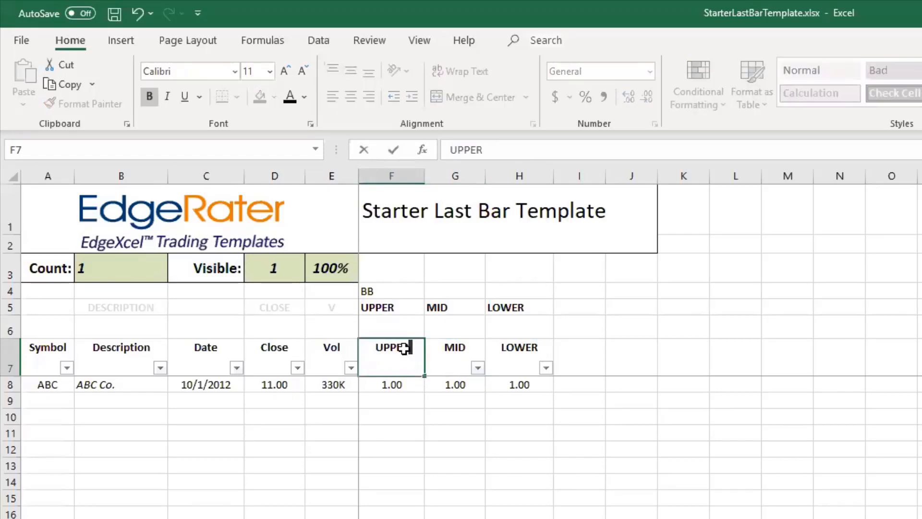
{"action": "key", "text": "Tab"}
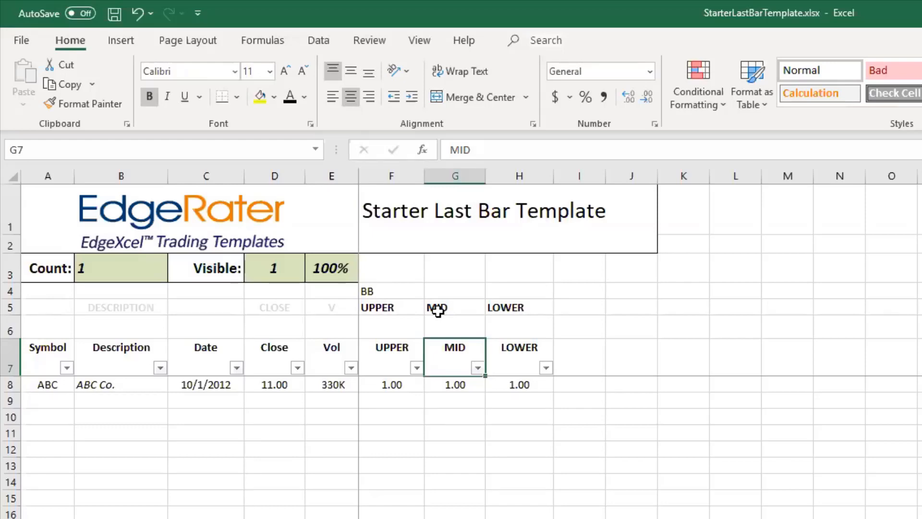
Change the formula name in cell F4 to BB[UPPER] and clear the output name from cell F5.
{"action": "left_click", "coordinate": [397, 292]}
{"action": "double_click", "coordinate": [397, 291]}
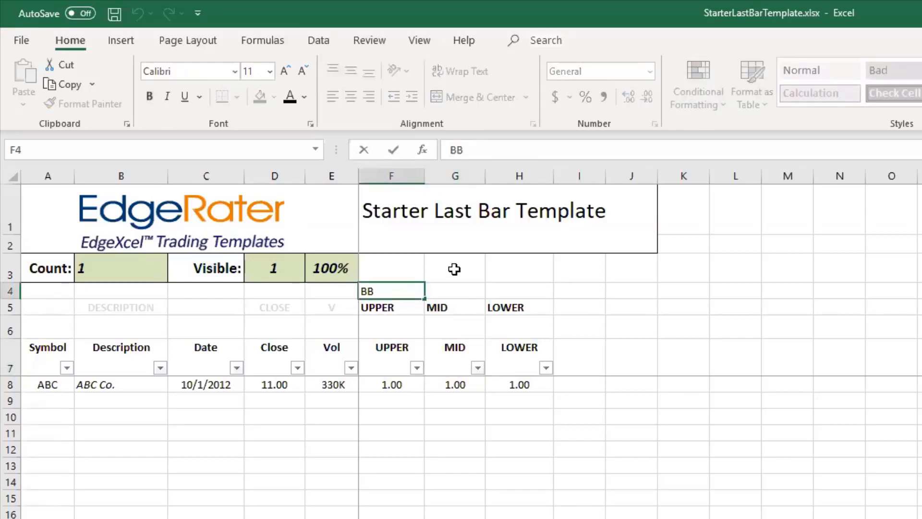
{"action": "type", "text": "[U"}
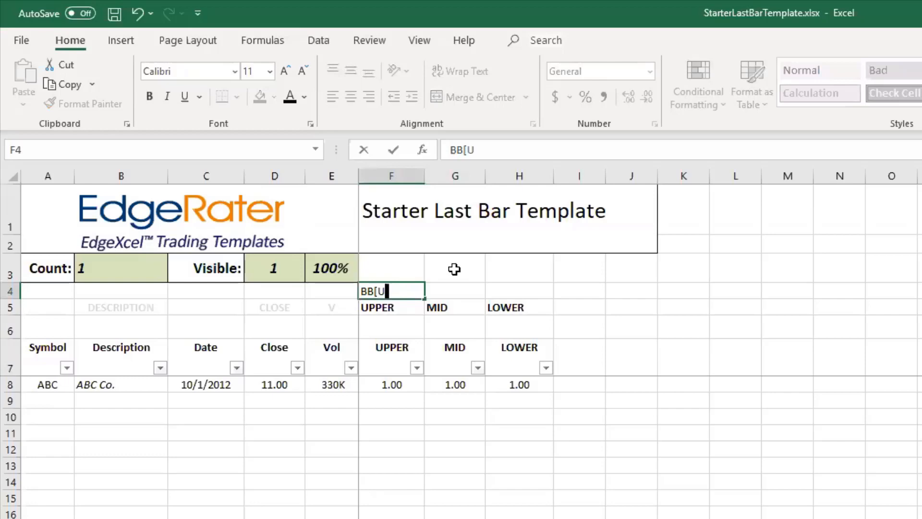
{"action": "type", "text": "PPER]"}
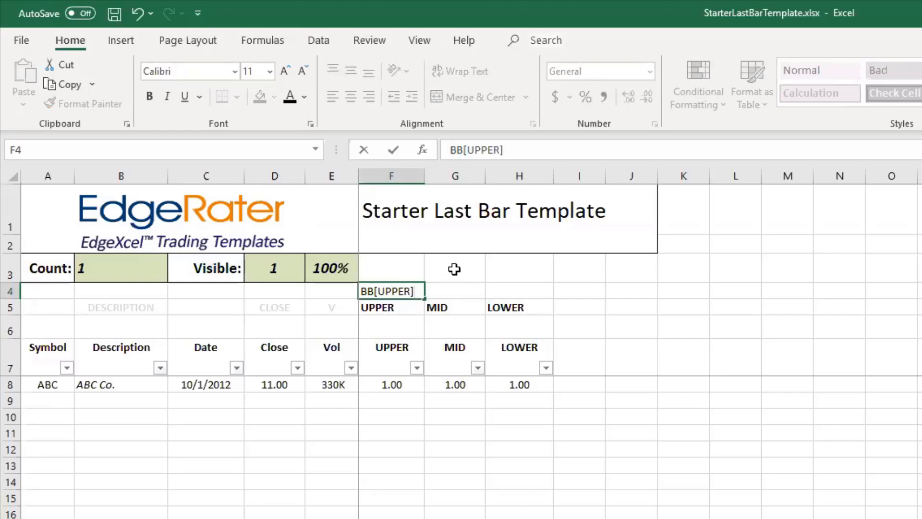
{"action": "left_click", "coordinate": [397, 306]}
{"action": "key", "text": "Delete"}
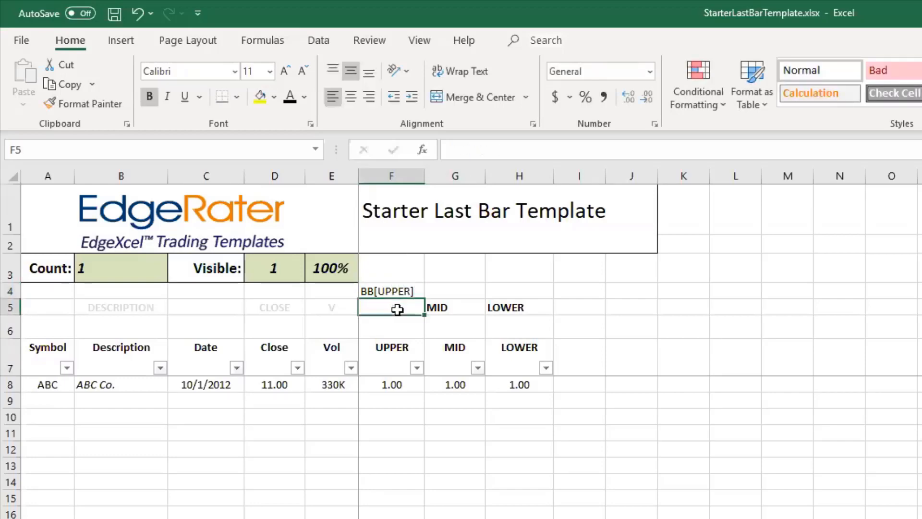
Enter the formula names BB[MID] in cell G4 and BB[LOWER] in cell H4.
{"action": "double_click", "coordinate": [449, 290]}
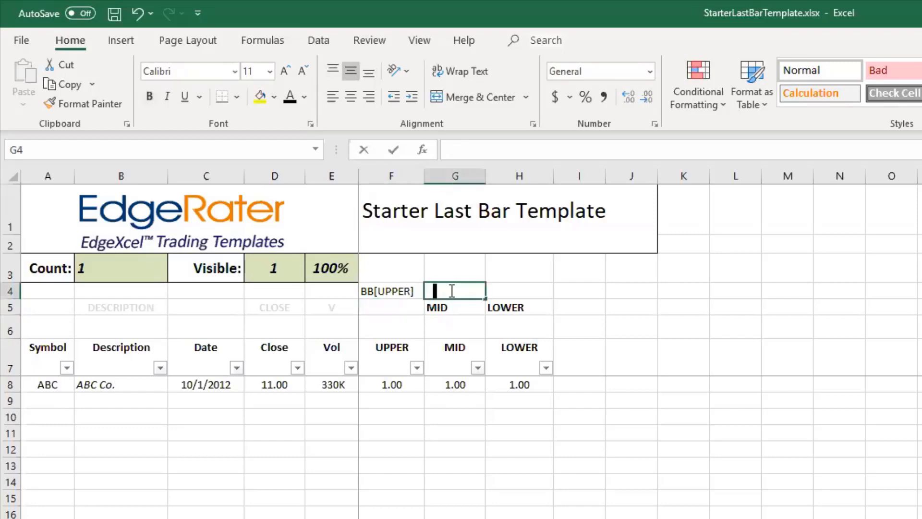
{"action": "type", "text": "BB[MID"}
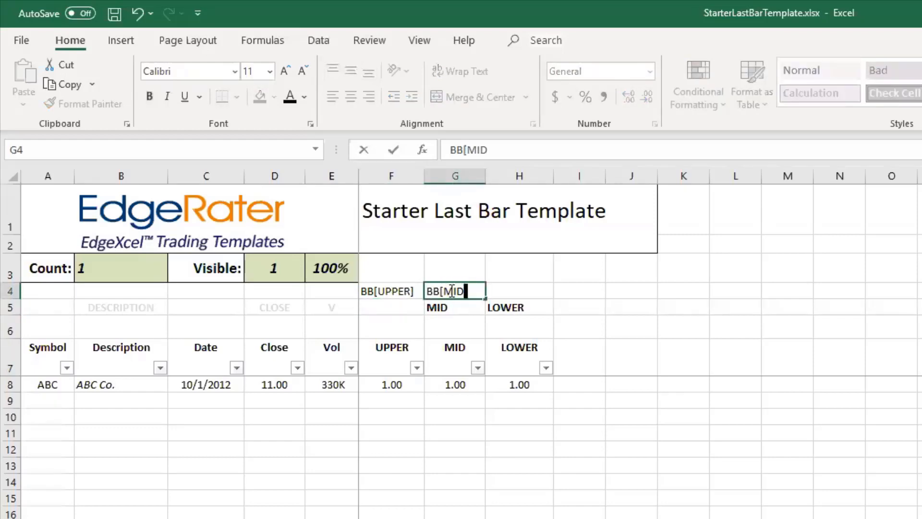
{"action": "type", "text": "]"}
{"action": "key", "text": "Tab"}
{"action": "type", "text": "BB"}
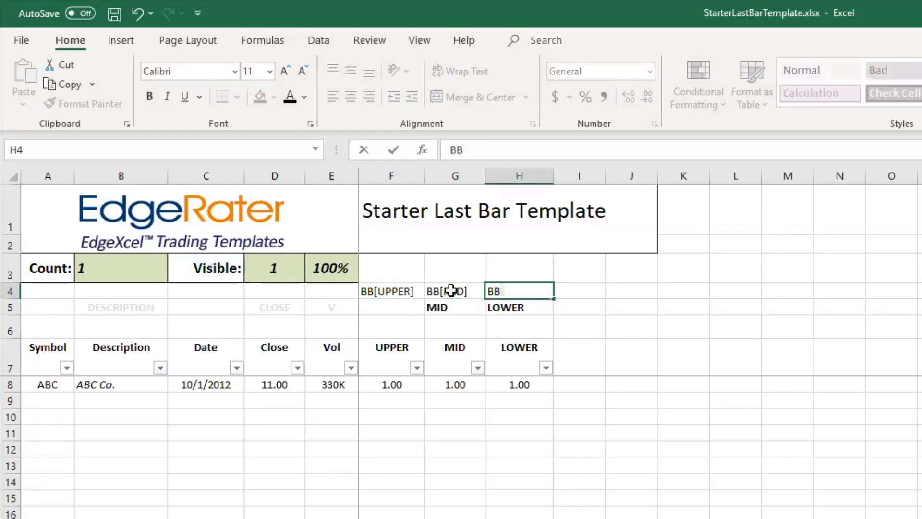
{"action": "type", "text": "[LOWER"}
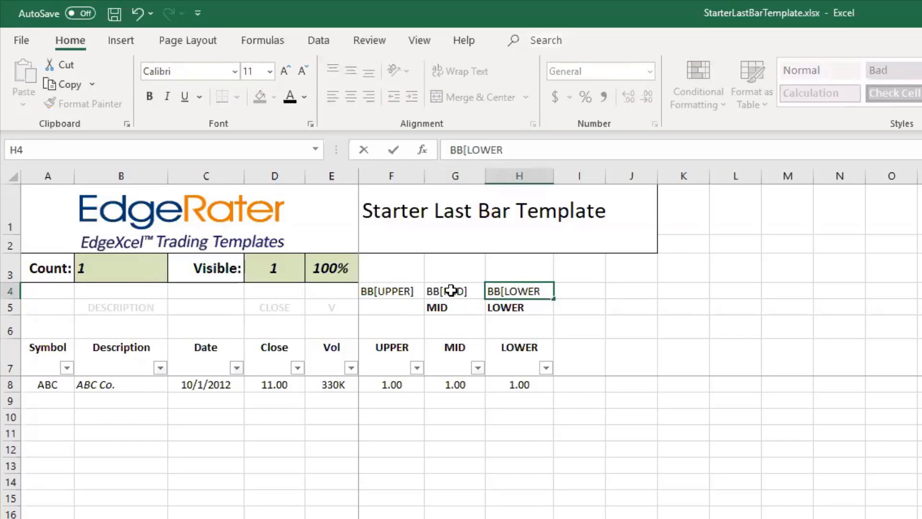
{"action": "type", "text": "]"}
{"action": "key", "text": "Return"}
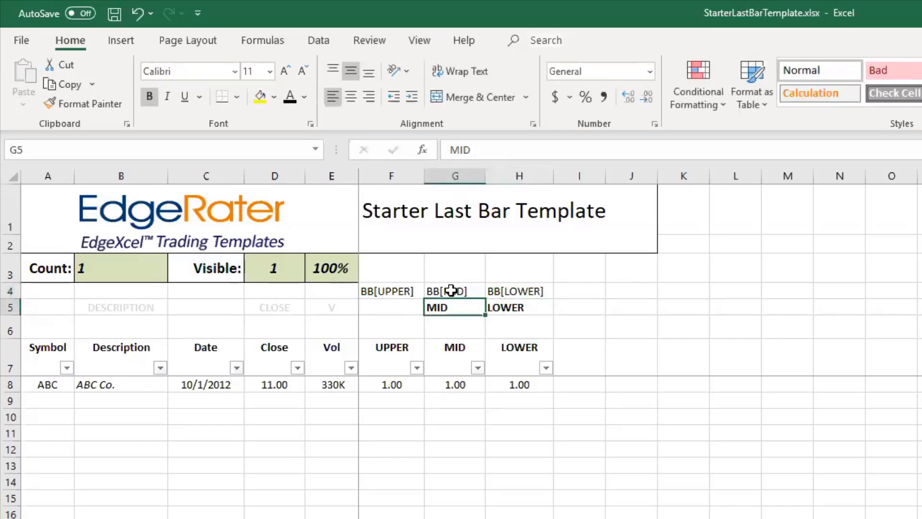
Clear the output names MID and LOWER from cells G5 and H5.
{"action": "left_click", "coordinate": [511, 315], "text": "shift"}
{"action": "key", "text": "Delete"}
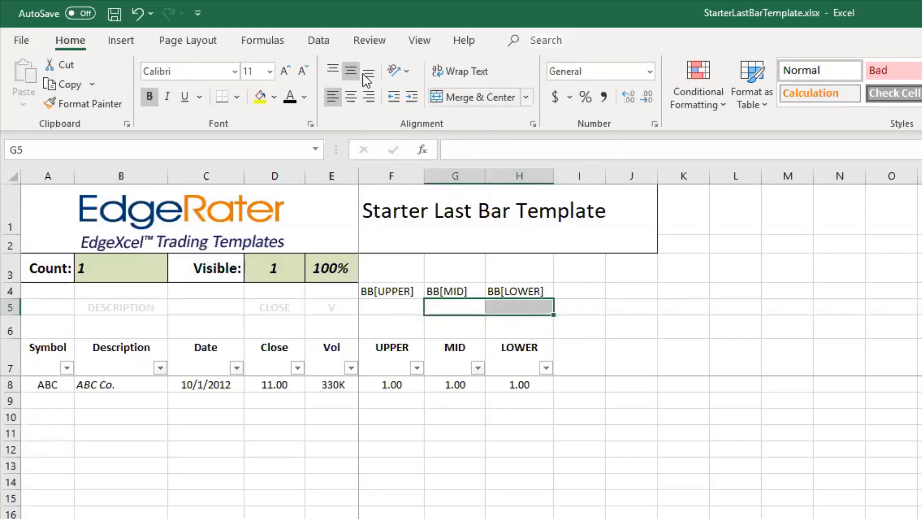
{"action": "left_click", "coordinate": [254, 40]}
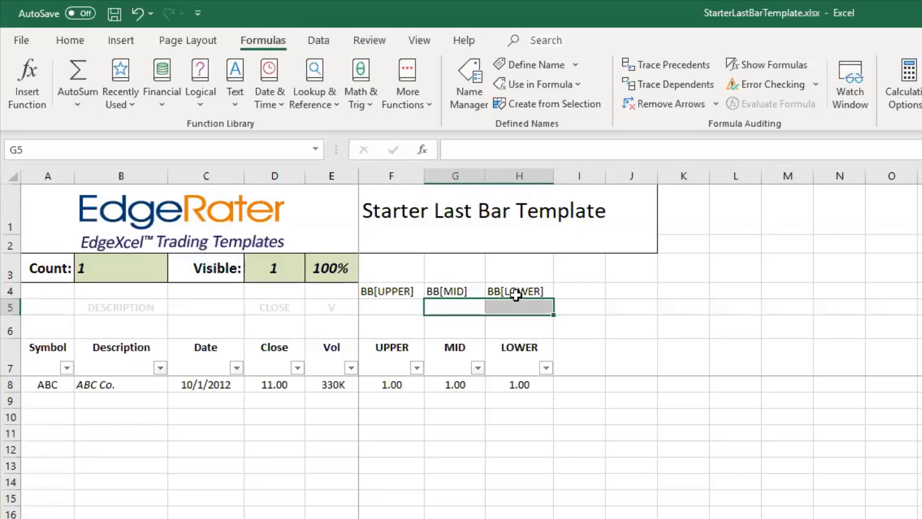
Set the formula name in cell F4 to BB and clear the formula names from cells G4 and H4.
{"action": "left_click", "coordinate": [407, 288]}
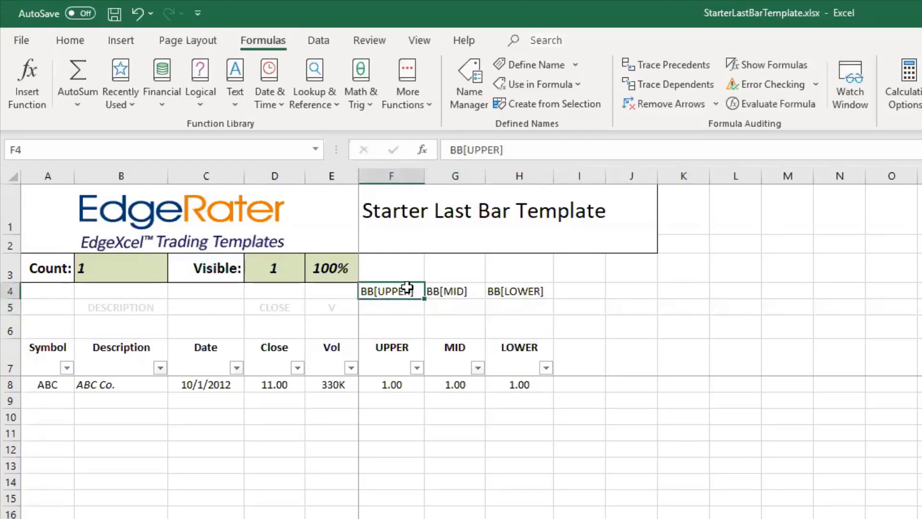
{"action": "type", "text": "BB"}
{"action": "key", "text": "Tab"}
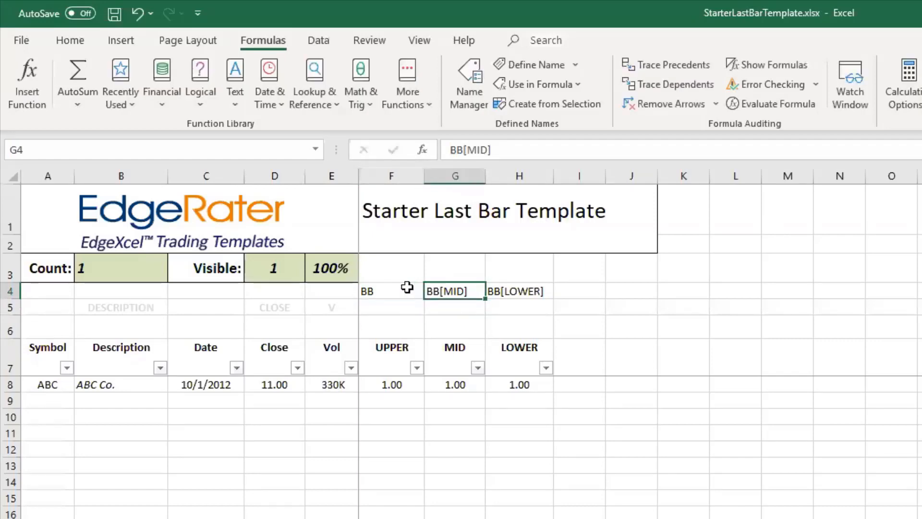
{"action": "key", "text": "Delete"}
{"action": "key", "text": "Tab"}
{"action": "key", "text": "Delete"}
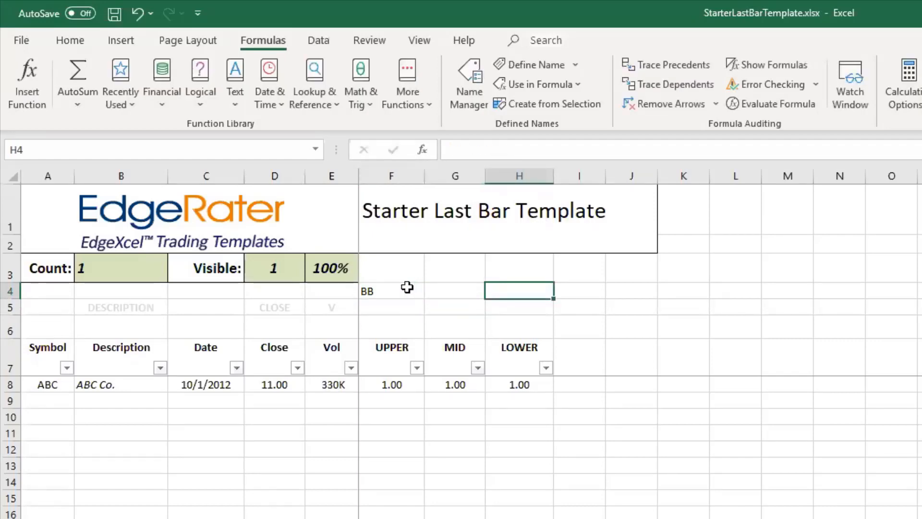
Enter the output names UPPER, MID and LOWER in cells F5, G5 and H5, and save the template workbook.
{"action": "key", "text": "Return"}
{"action": "key", "text": "Left"}
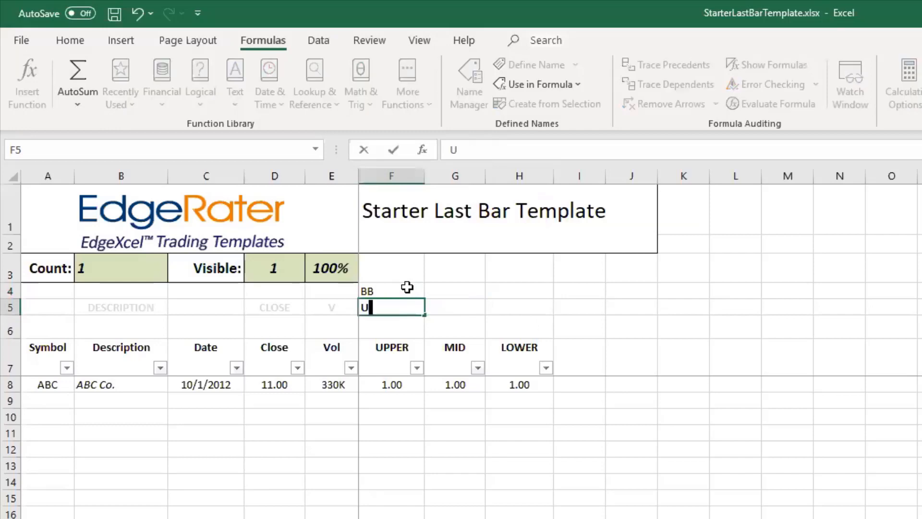
{"action": "type", "text": "UPPER"}
{"action": "key", "text": "Tab"}
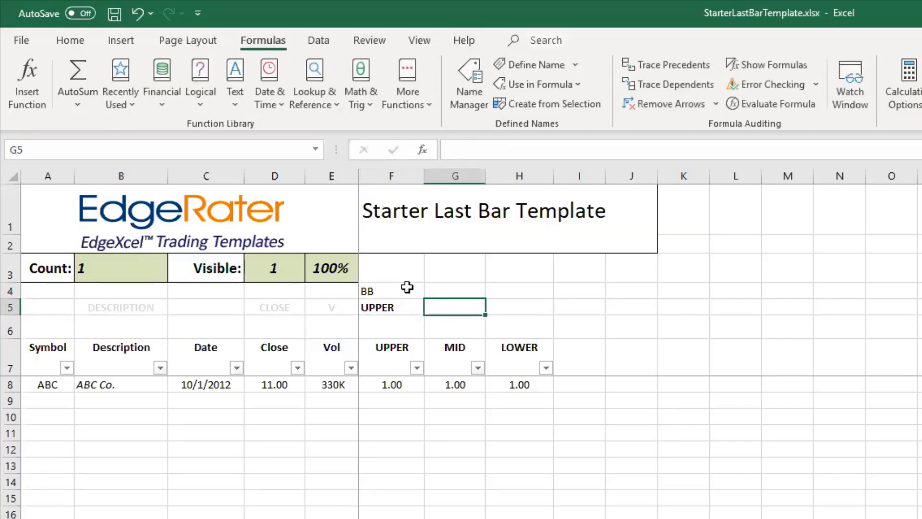
{"action": "type", "text": "MID"}
{"action": "key", "text": "Tab"}
{"action": "type", "text": "LOWER"}
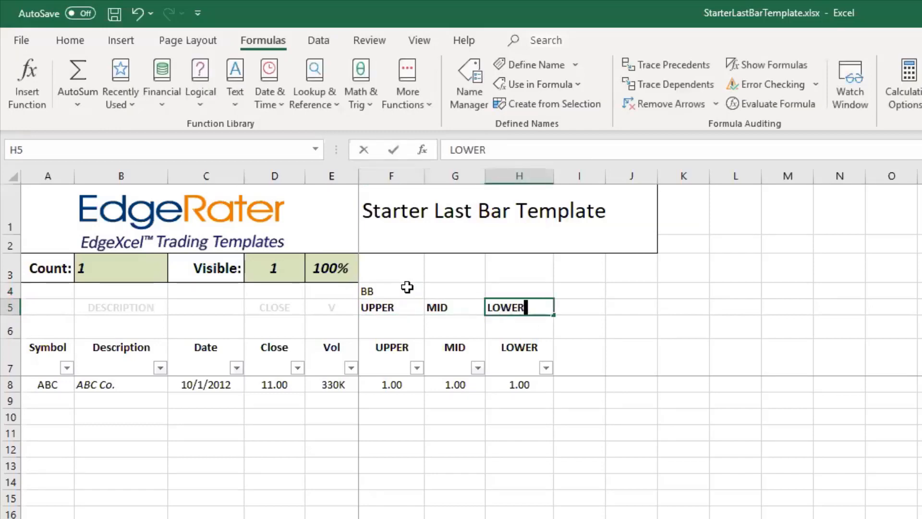
{"action": "key", "text": "Return"}
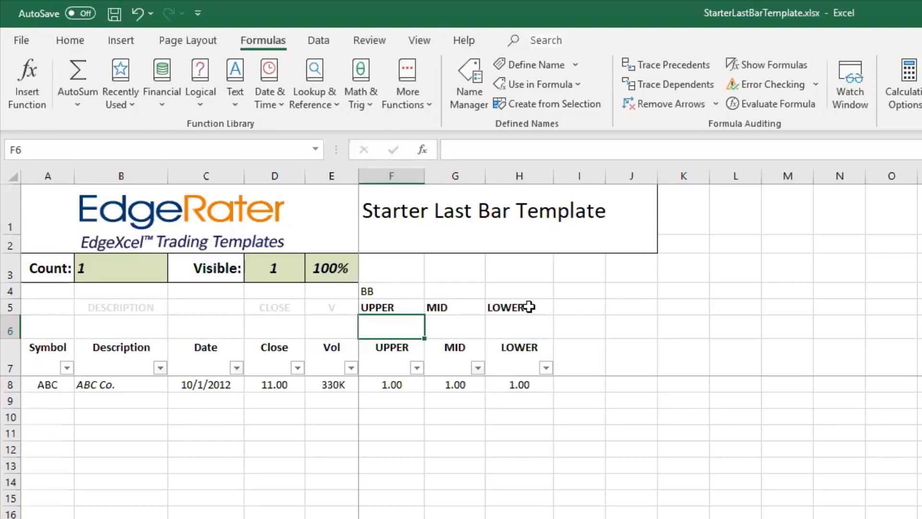
{"action": "left_click", "coordinate": [529, 306]}
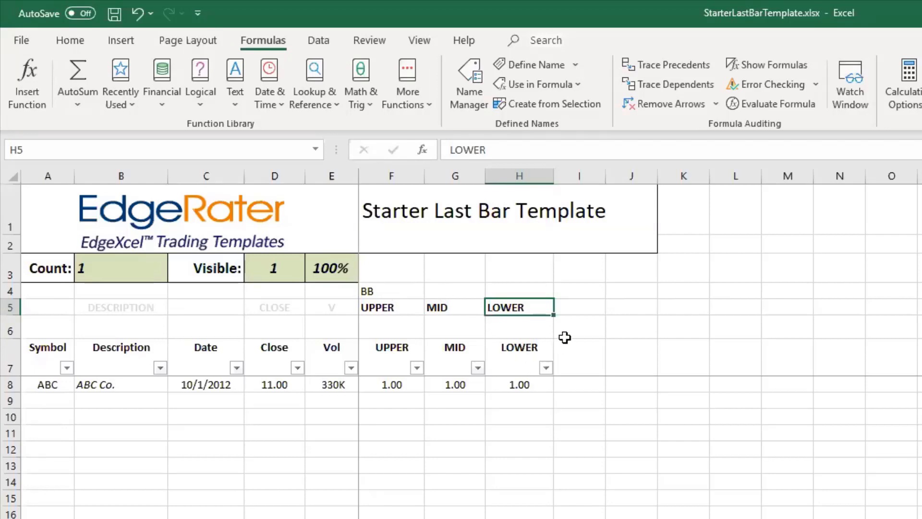
{"action": "left_click", "coordinate": [118, 11]}
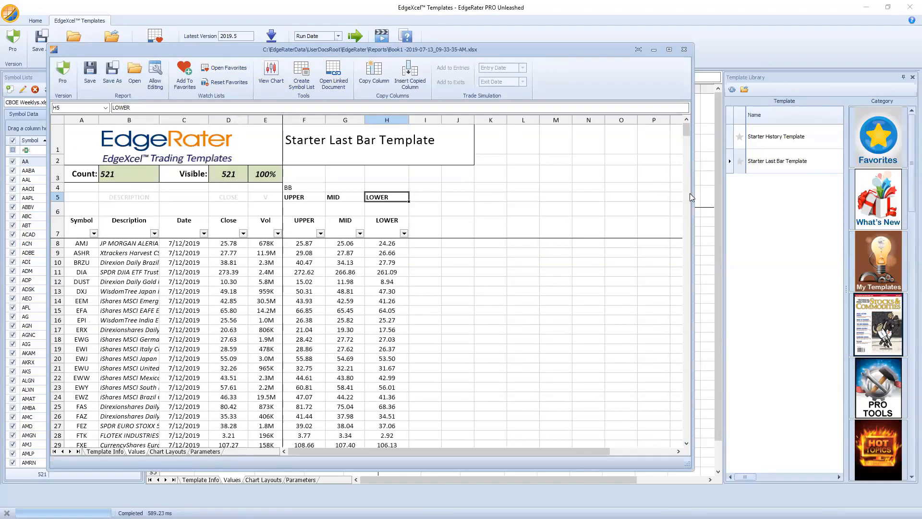
Switch to the EdgeRater report window, enlarge it, and look through the Starter Last Bar results down to the last symbols and back.
{"action": "left_click_drag", "start_coordinate": [694, 192], "coordinate": [728, 192]}
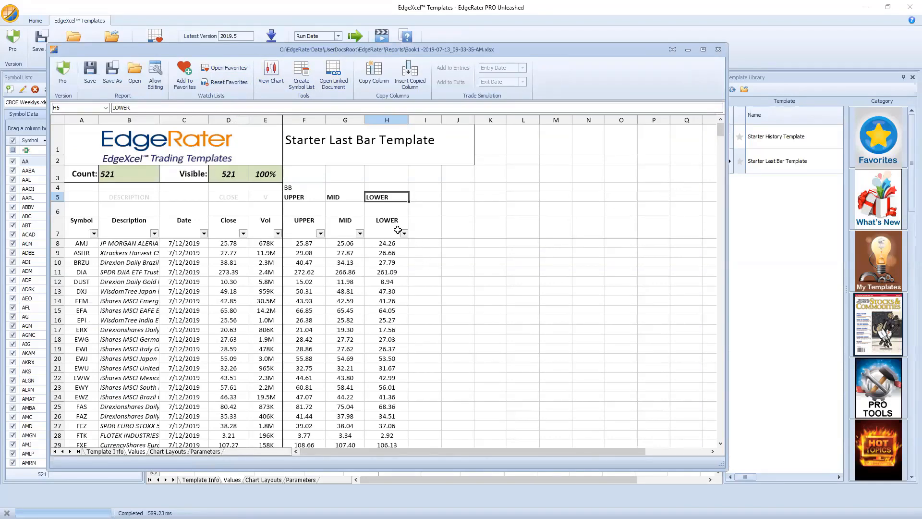
{"action": "scroll", "coordinate": [173, 191], "scroll_direction": "down", "scroll_amount": 1}
{"action": "scroll", "coordinate": [254, 270], "scroll_direction": "up", "scroll_amount": 1}
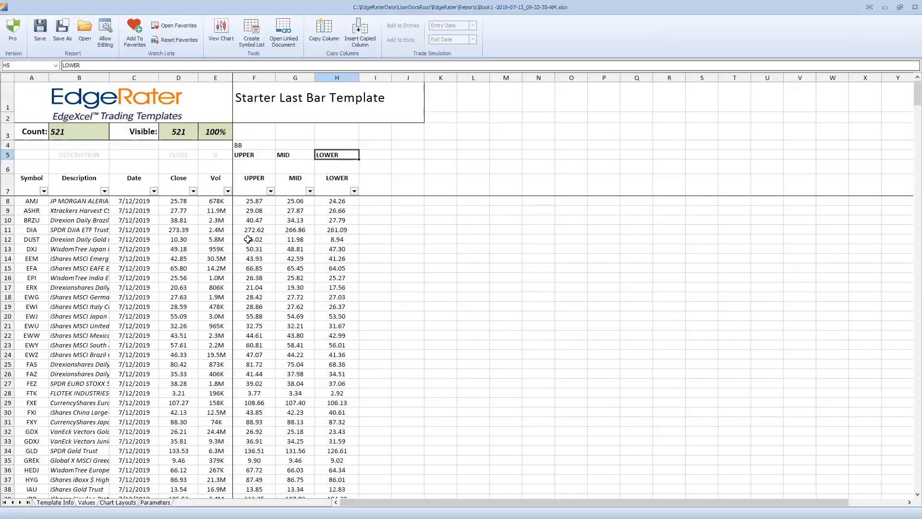
{"action": "scroll", "coordinate": [250, 239], "scroll_direction": "down", "scroll_amount": 10}
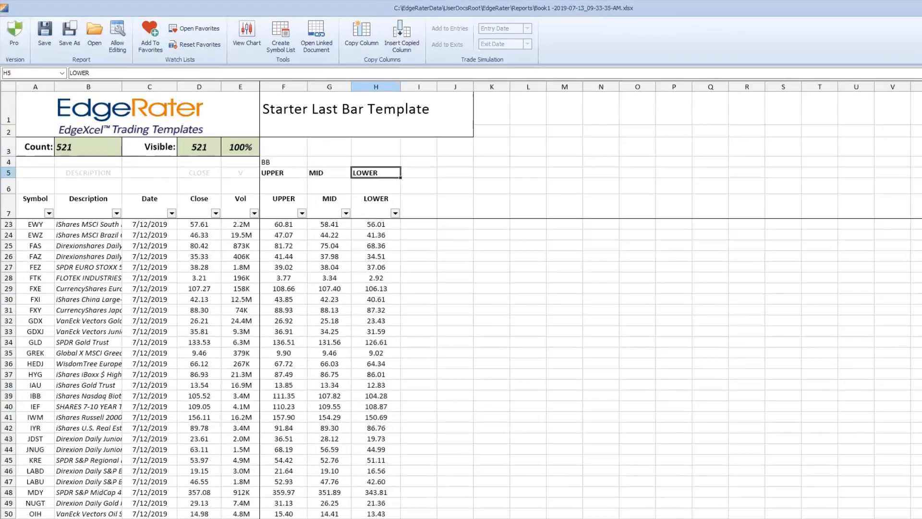
{"action": "scroll", "coordinate": [461, 392], "scroll_direction": "down", "scroll_amount": 20}
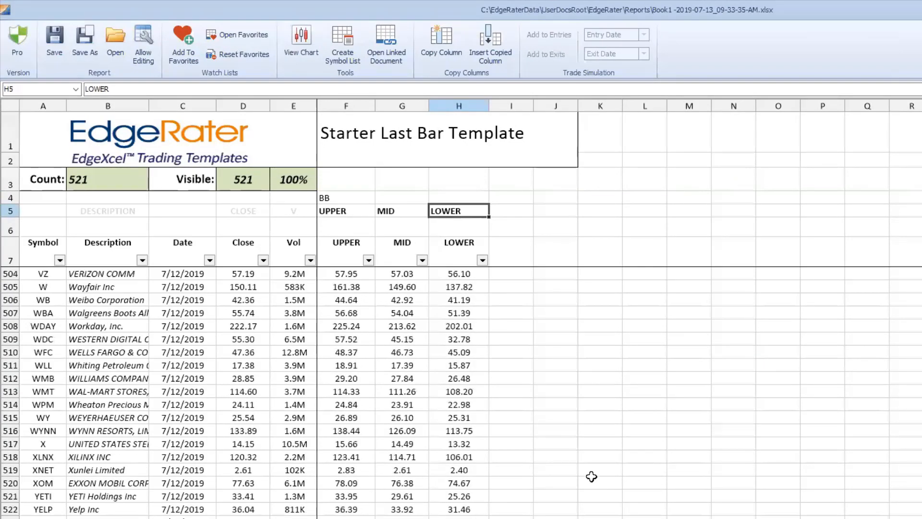
{"action": "scroll", "coordinate": [461, 391], "scroll_direction": "up", "scroll_amount": 7}
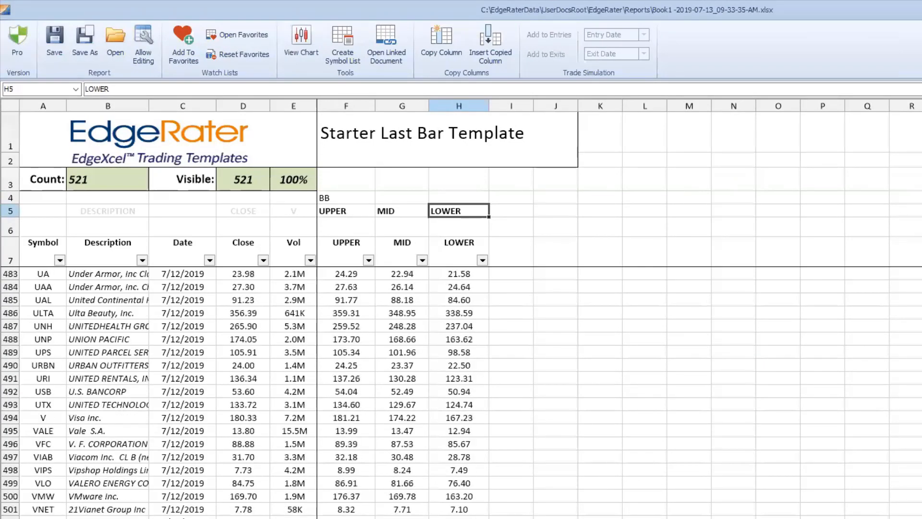
{"action": "scroll", "coordinate": [252, 264], "scroll_direction": "up", "scroll_amount": 20}
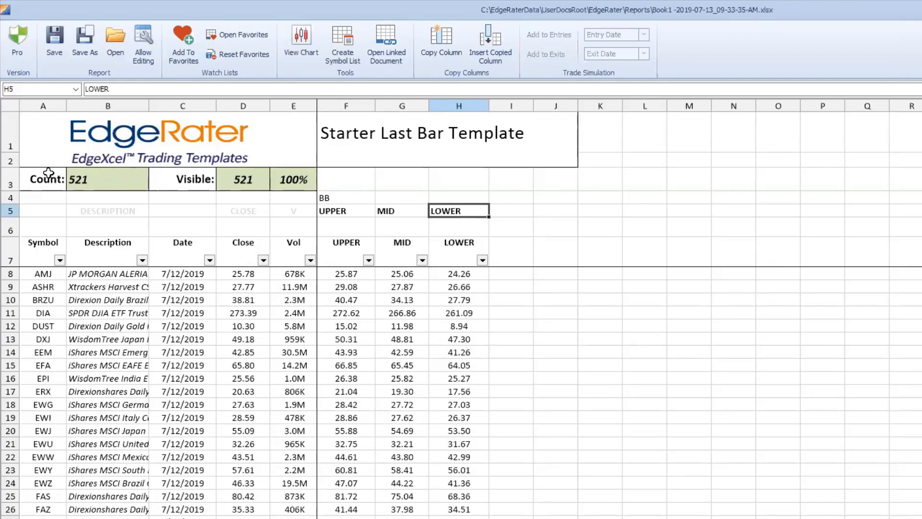
Filter the Close column to values greater than 10 and clear that filter again.
{"action": "mouse_move", "coordinate": [48, 173]}
{"action": "left_mouse_down"}
{"action": "mouse_move", "coordinate": [260, 180]}
{"action": "mouse_move", "coordinate": [62, 184]}
{"action": "left_mouse_up"}
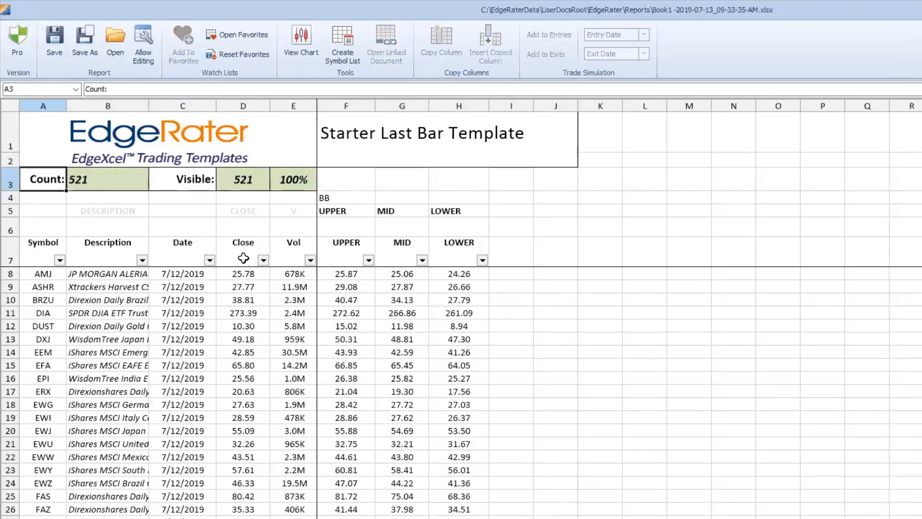
{"action": "left_click", "coordinate": [263, 260]}
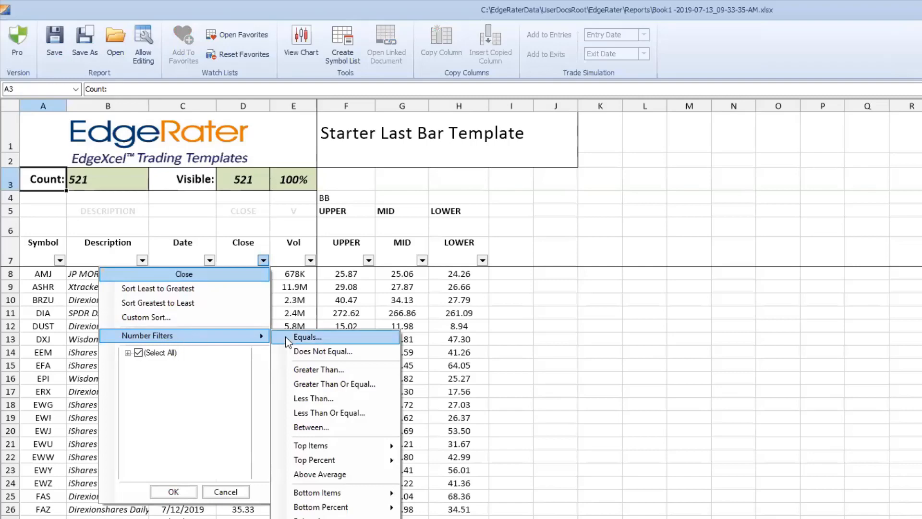
{"action": "left_click", "coordinate": [350, 372]}
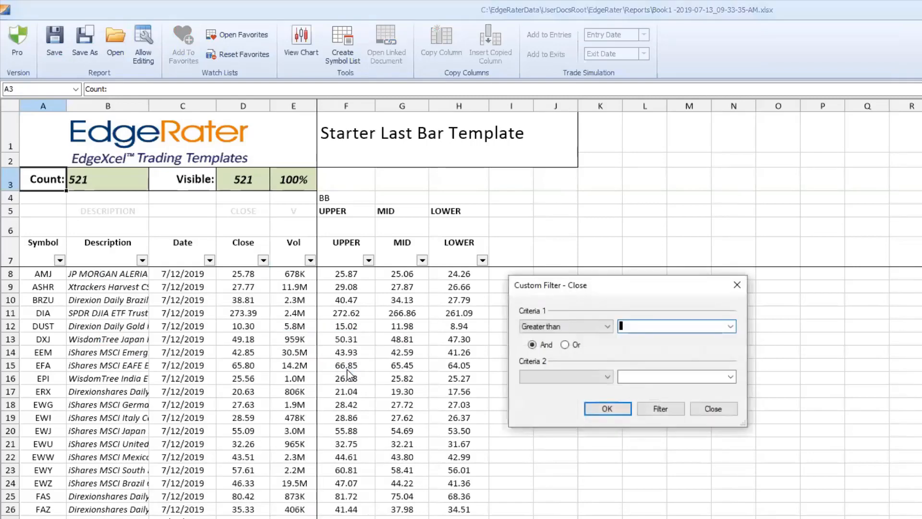
{"action": "type", "text": "10"}
{"action": "key", "text": "Return"}
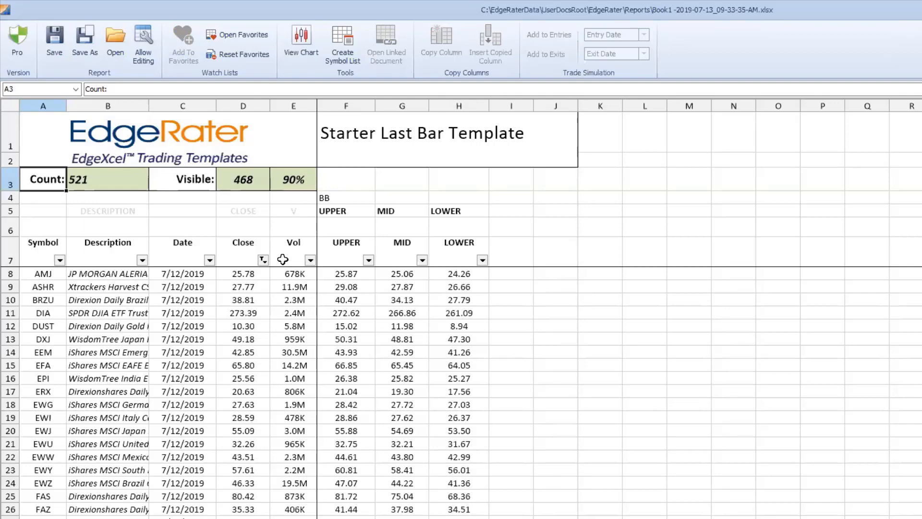
{"action": "left_click", "coordinate": [263, 260]}
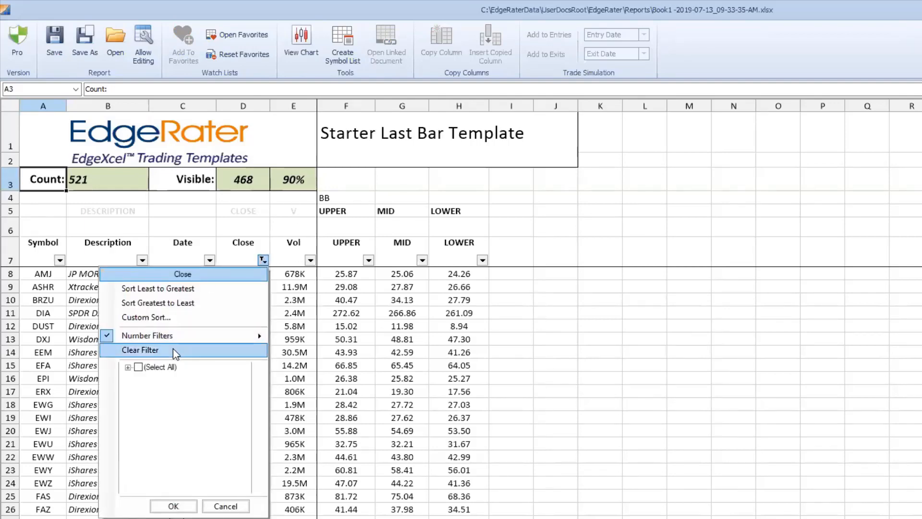
{"action": "left_click", "coordinate": [144, 352]}
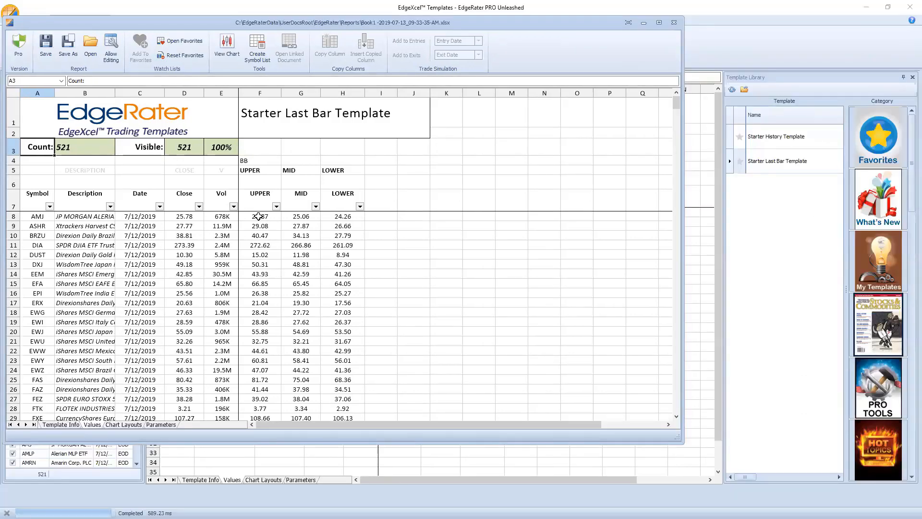
Show the chart for the AMJ row and narrow the Chart Viewer window so it sits beside the report.
{"action": "left_click", "coordinate": [258, 216]}
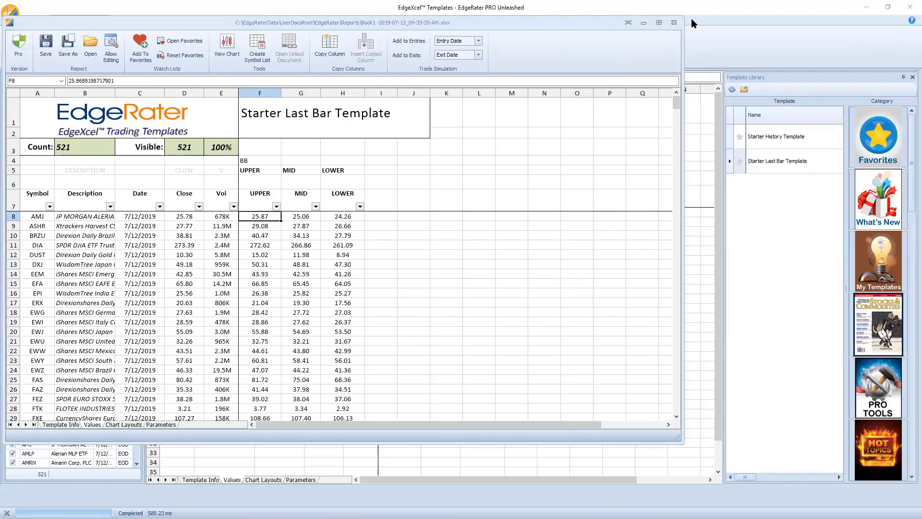
{"action": "left_click_drag", "start_coordinate": [691, 23], "coordinate": [730, 30]}
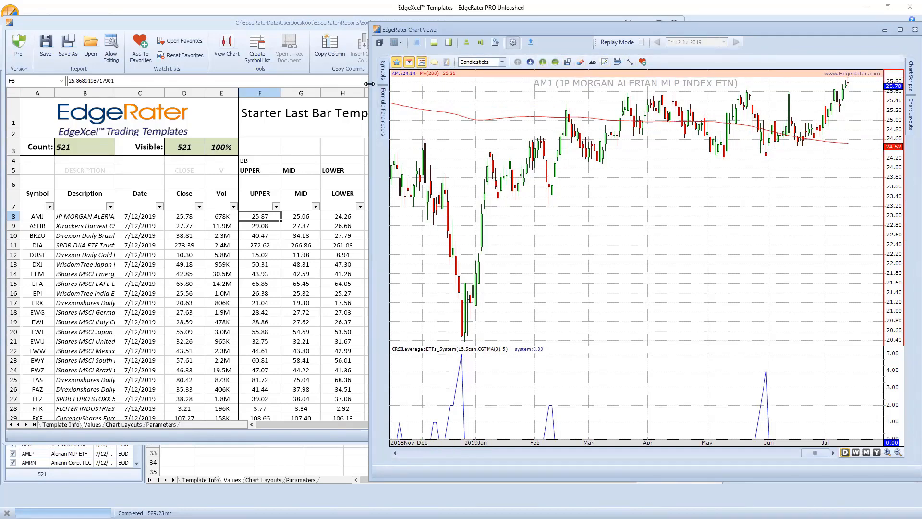
{"action": "left_click_drag", "start_coordinate": [369, 84], "coordinate": [499, 84]}
{"action": "left_click", "coordinate": [661, 42]}
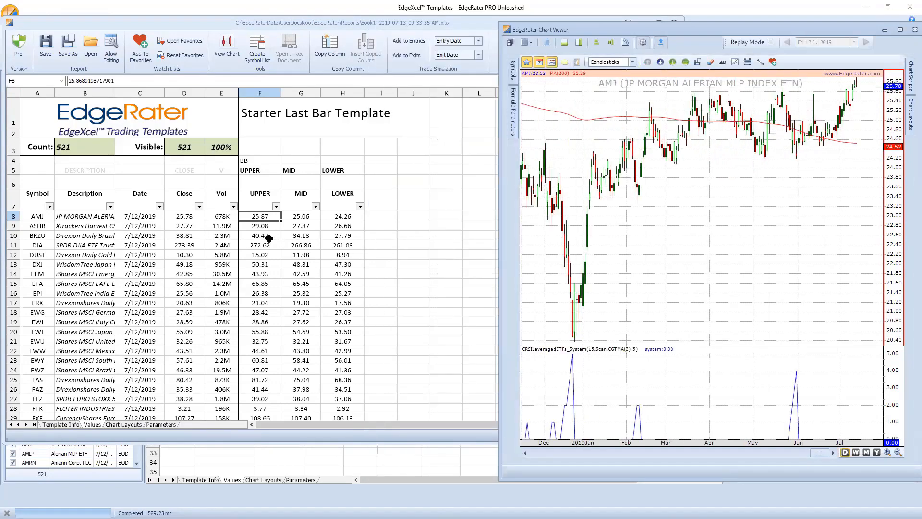
Browse the price charts of successive report symbols from ASHR to EWJ, and go back up to EWG.
{"action": "left_click", "coordinate": [264, 228]}
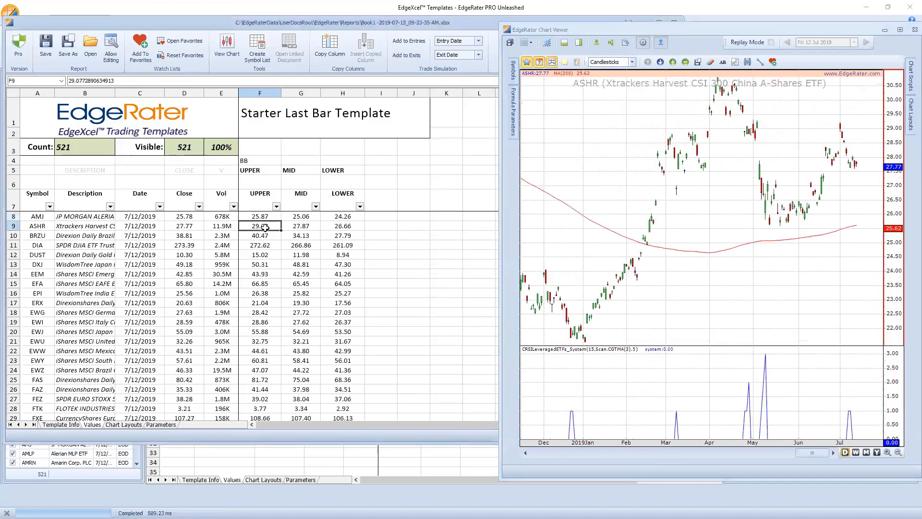
{"action": "key", "text": "Down"}
{"action": "key", "text": "Down"}
{"action": "key", "text": "Down"}
{"action": "key", "text": "Down"}
{"action": "key", "text": "Down"}
{"action": "key", "text": "Down"}
{"action": "key", "text": "Down"}
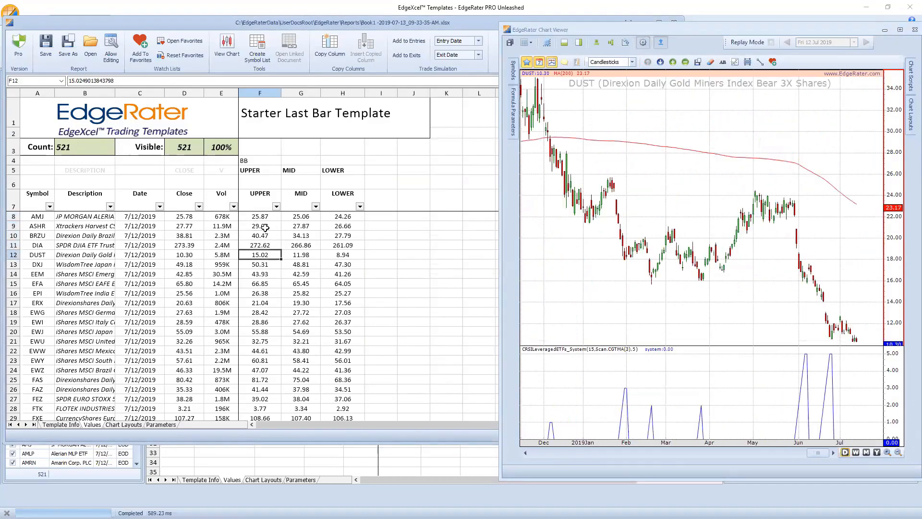
{"action": "key", "text": "Down"}
{"action": "key", "text": "Down"}
{"action": "key", "text": "Down"}
{"action": "key", "text": "Down"}
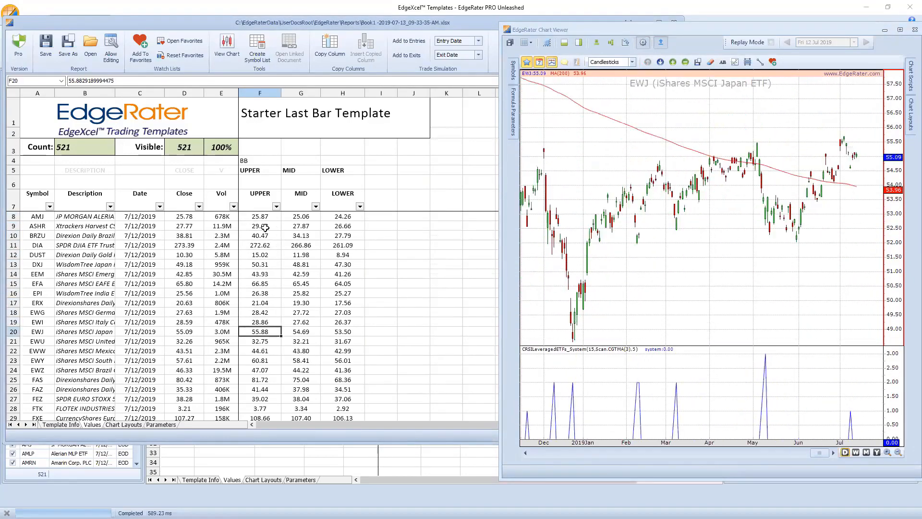
{"action": "key", "text": "Up"}
{"action": "key", "text": "Up"}
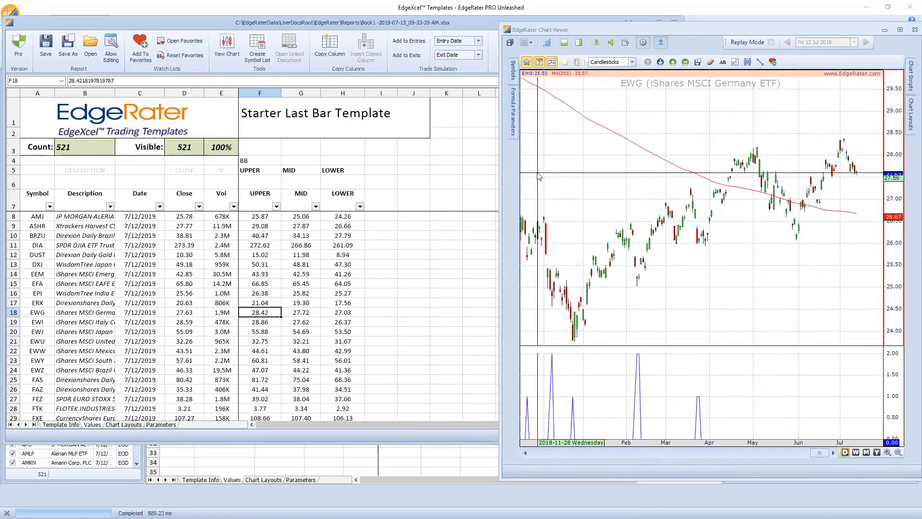
Apply the Free Parking chart layout to the EWG chart and close the layout list.
{"action": "left_click", "coordinate": [909, 114]}
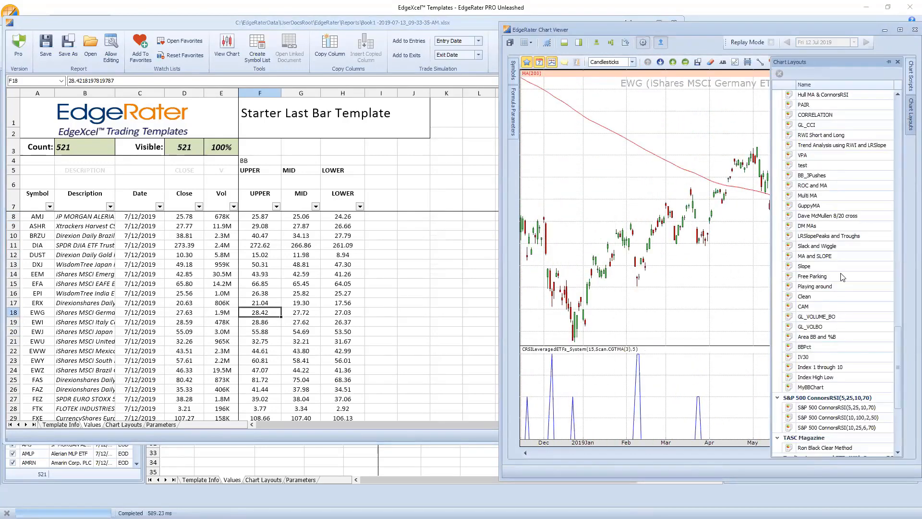
{"action": "left_click", "coordinate": [824, 276]}
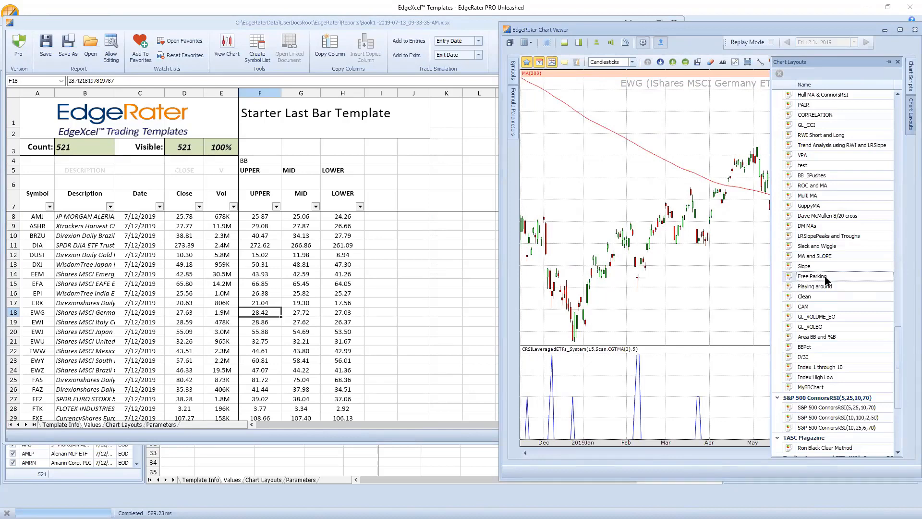
{"action": "left_click", "coordinate": [897, 63]}
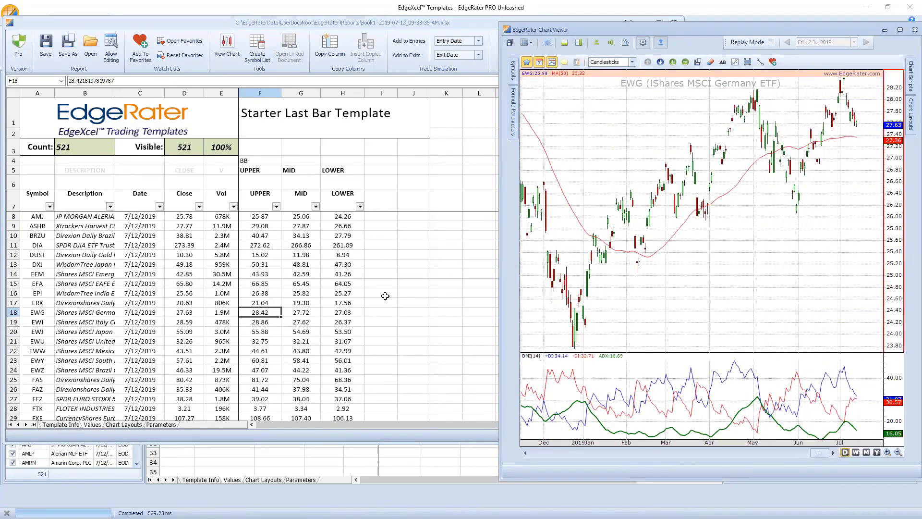
Browse the price charts of the report symbols from EWU up to DXJ, and then down to IBB.
{"action": "left_click", "coordinate": [267, 339]}
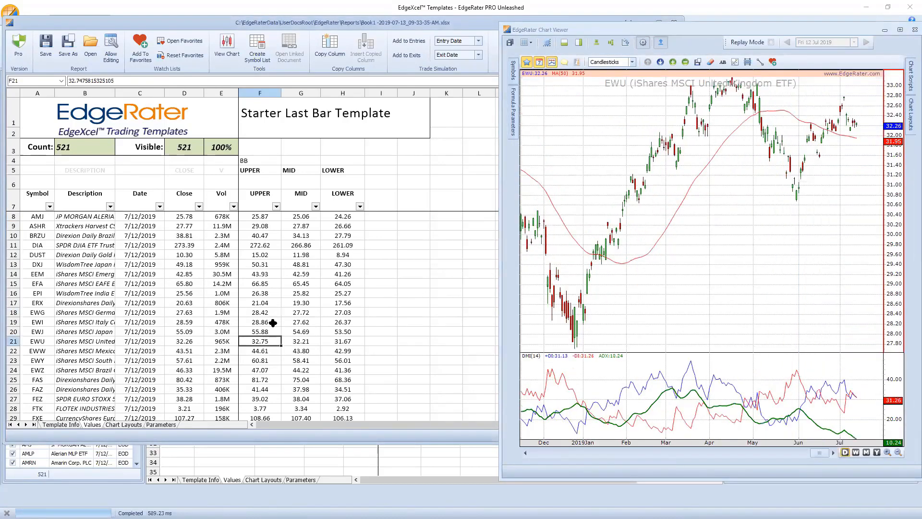
{"action": "key", "text": "Up"}
{"action": "key", "text": "Up"}
{"action": "key", "text": "Up"}
{"action": "key", "text": "Up"}
{"action": "key", "text": "Up"}
{"action": "key", "text": "Up"}
{"action": "key", "text": "Up"}
{"action": "key", "text": "Up"}
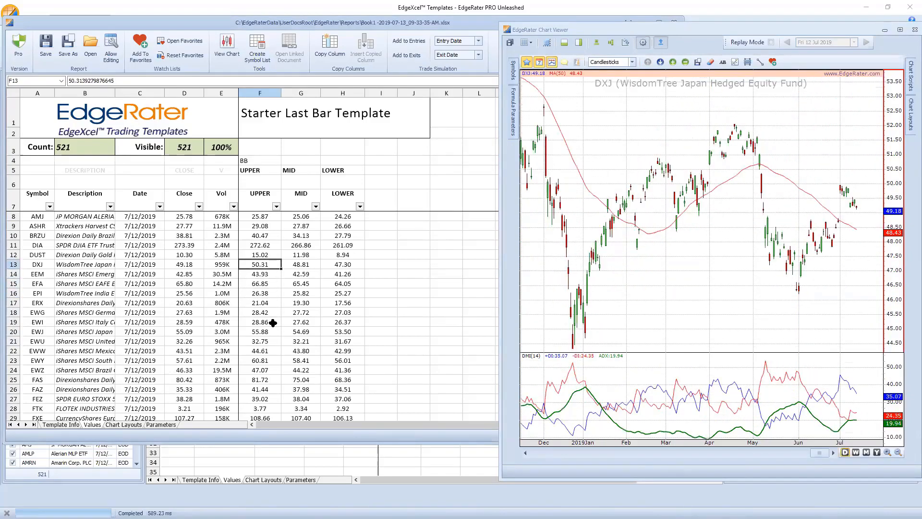
{"action": "key", "text": "Down"}
{"action": "key", "text": "Down"}
{"action": "key", "text": "Down"}
{"action": "key", "text": "Down"}
{"action": "key", "text": "Down"}
{"action": "key", "text": "Down"}
{"action": "key", "text": "Down"}
{"action": "key", "text": "Down"}
{"action": "key", "text": "Down"}
{"action": "key", "text": "Down"}
{"action": "key", "text": "Down"}
{"action": "key", "text": "Down"}
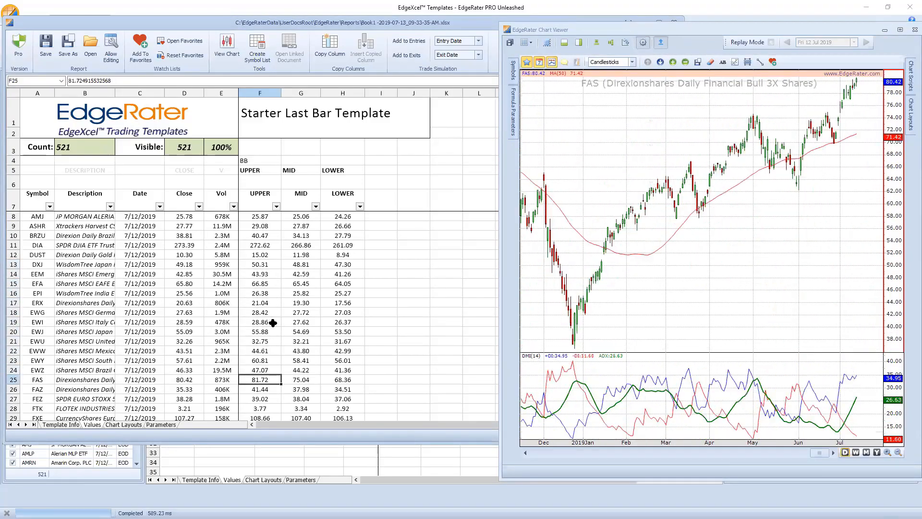
{"action": "key", "text": "Down"}
{"action": "key", "text": "Down"}
{"action": "key", "text": "Down"}
{"action": "key", "text": "Down"}
{"action": "key", "text": "Down"}
{"action": "key", "text": "Down"}
{"action": "key", "text": "Down"}
{"action": "key", "text": "Down"}
{"action": "key", "text": "Down"}
{"action": "key", "text": "Down"}
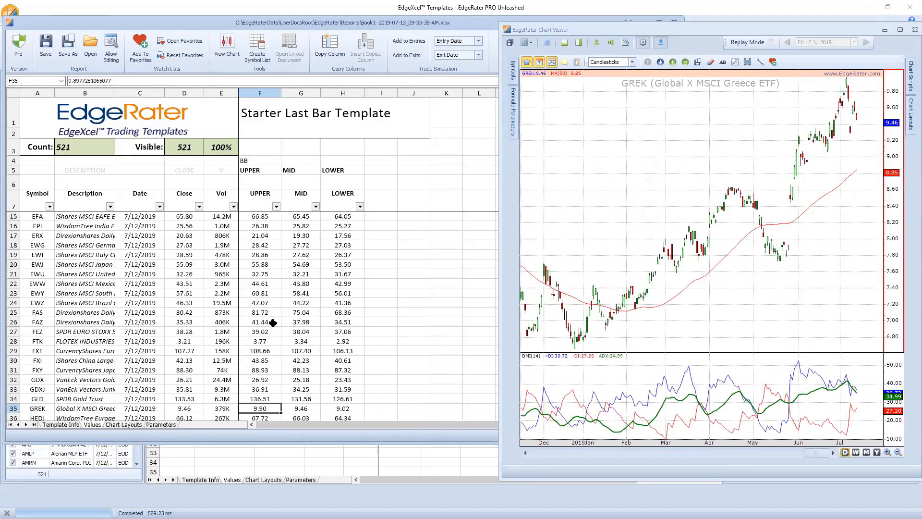
{"action": "key", "text": "Down"}
{"action": "key", "text": "Down"}
{"action": "key", "text": "Down"}
{"action": "key", "text": "Down"}
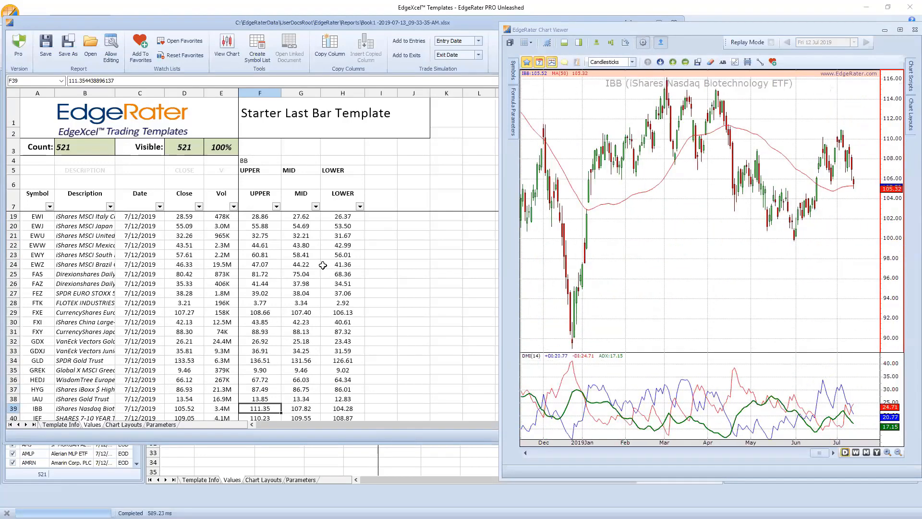
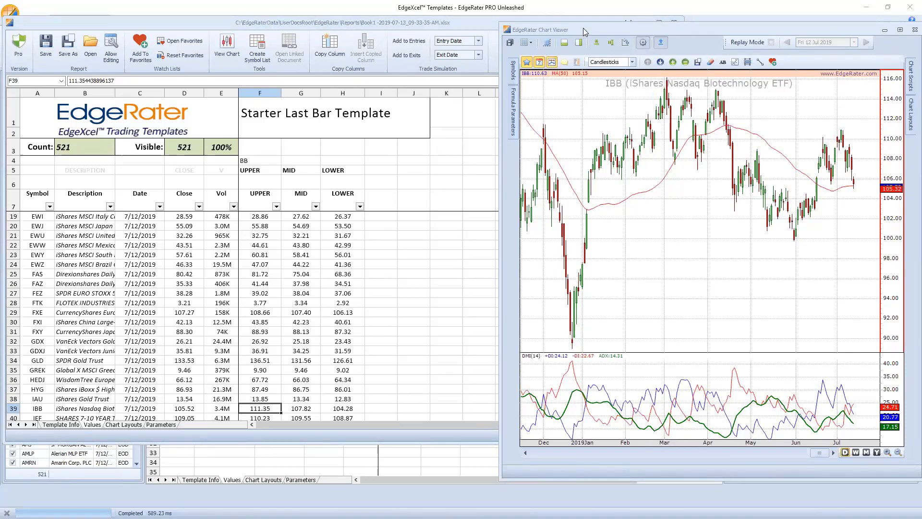
Look through the saved chart layouts, apply MyBBChart to the IBB chart, and close the layout list.
{"action": "left_click_drag", "start_coordinate": [583, 28], "coordinate": [575, 20]}
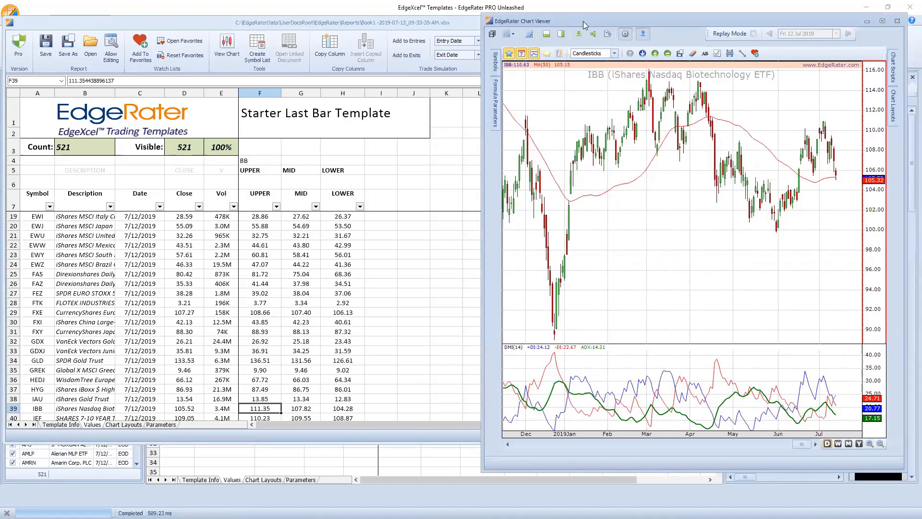
{"action": "left_click", "coordinate": [893, 113]}
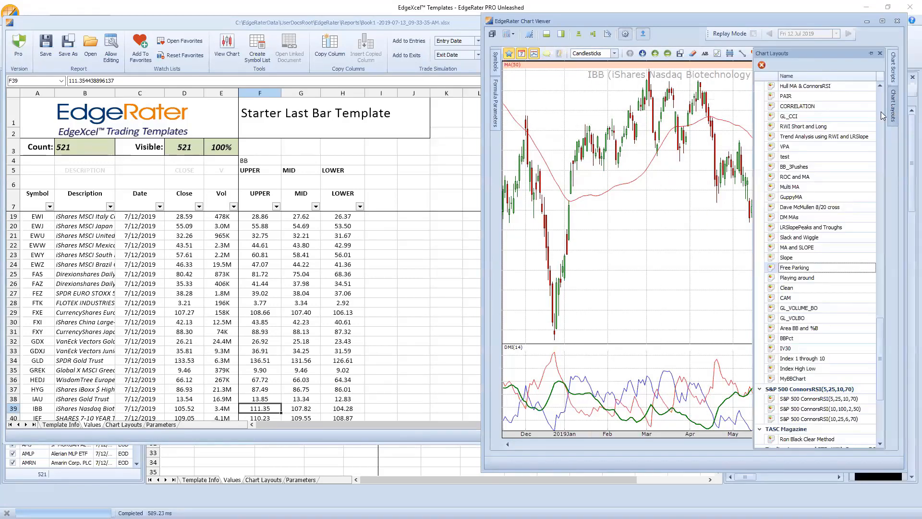
{"action": "scroll", "coordinate": [811, 364], "scroll_direction": "down", "scroll_amount": 6}
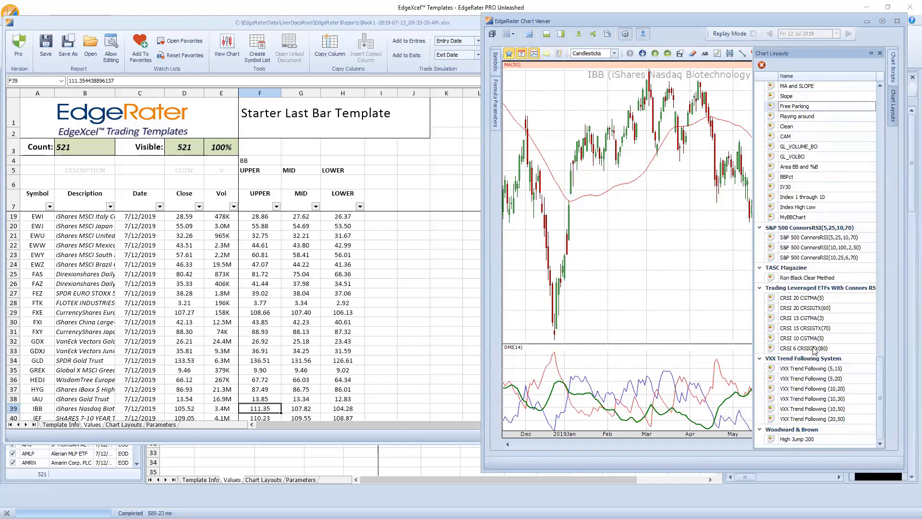
{"action": "scroll", "coordinate": [807, 309], "scroll_direction": "up", "scroll_amount": 5}
{"action": "scroll", "coordinate": [806, 310], "scroll_direction": "up", "scroll_amount": 15}
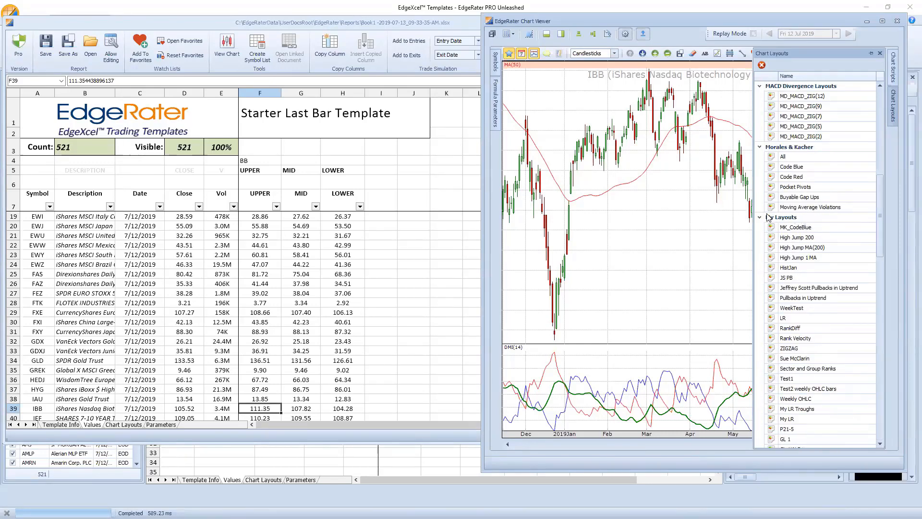
{"action": "scroll", "coordinate": [828, 312], "scroll_direction": "down", "scroll_amount": 12}
{"action": "scroll", "coordinate": [831, 315], "scroll_direction": "down", "scroll_amount": 4}
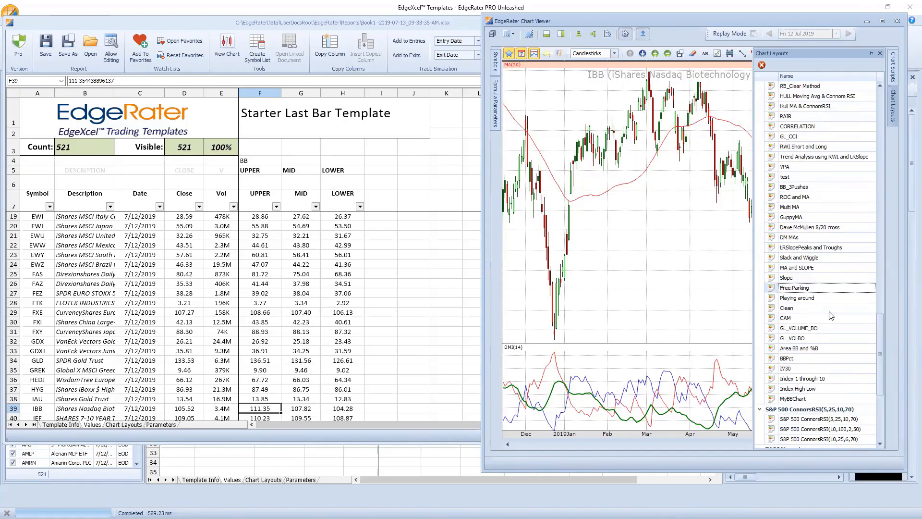
{"action": "double_click", "coordinate": [817, 398]}
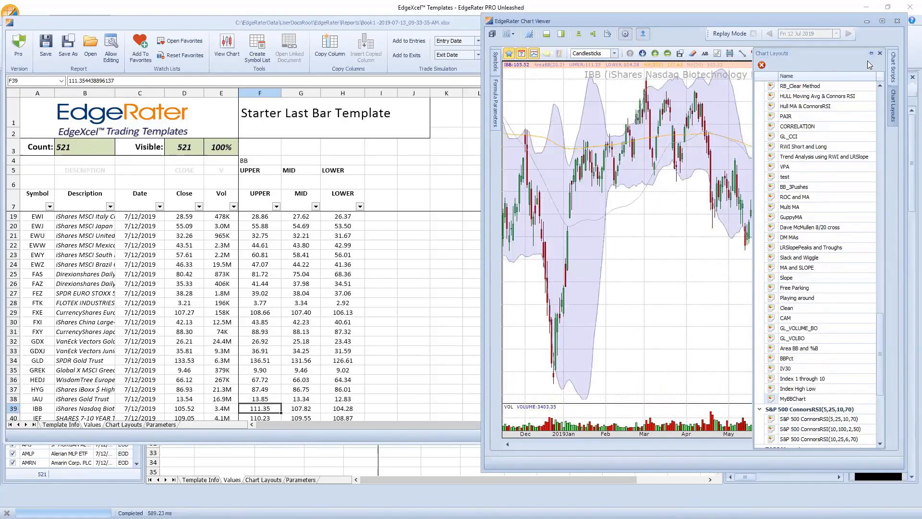
{"action": "left_click", "coordinate": [880, 53]}
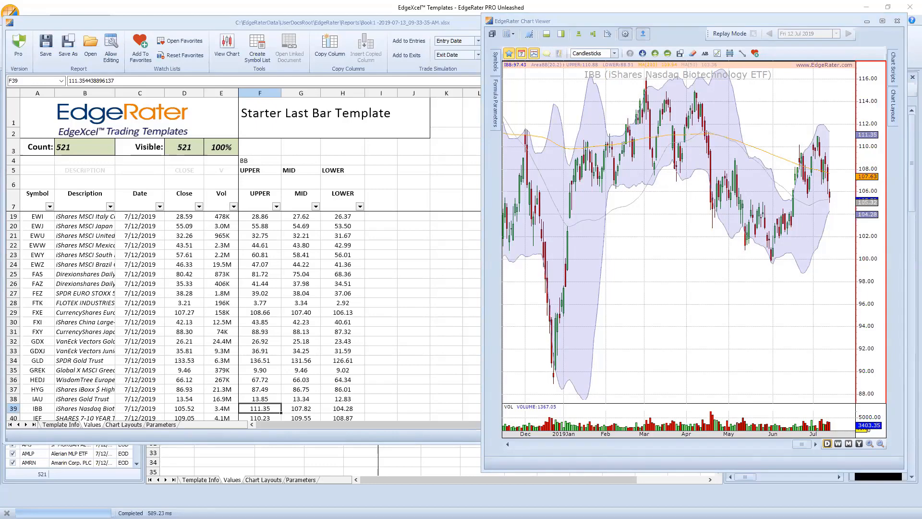
Switch to the StarterLastBarTemplate workbook in Excel and examine the AreaScripts, AreaSizes and DataCycle columns of the Chart Layouts sheet.
{"action": "key", "text": "alt+Tab"}
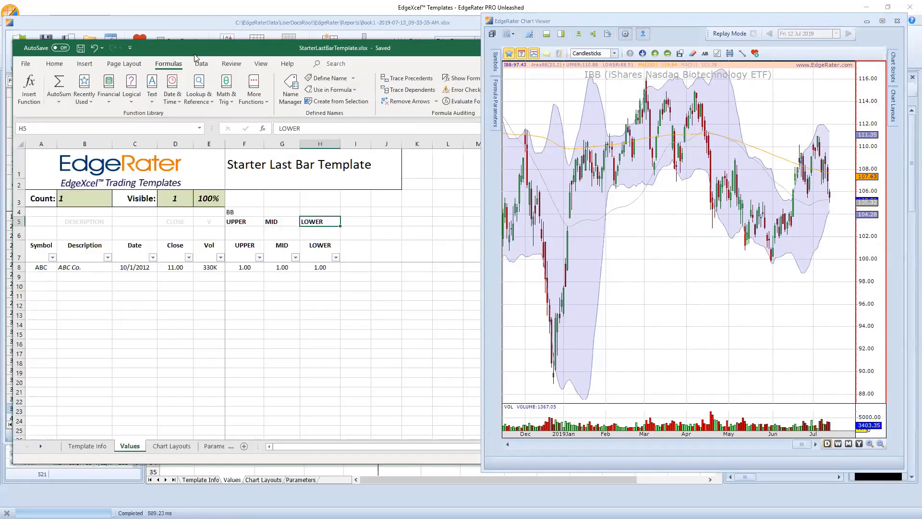
{"action": "left_click", "coordinate": [172, 447]}
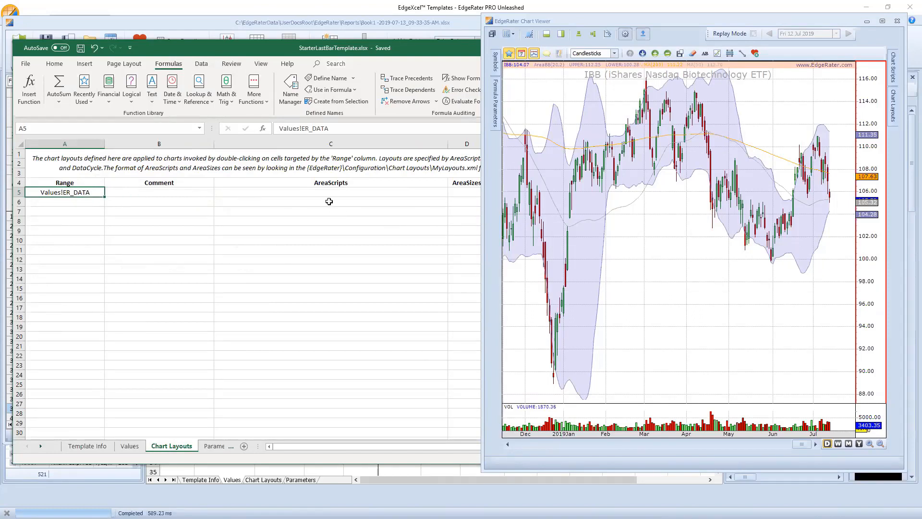
{"action": "left_click", "coordinate": [287, 195]}
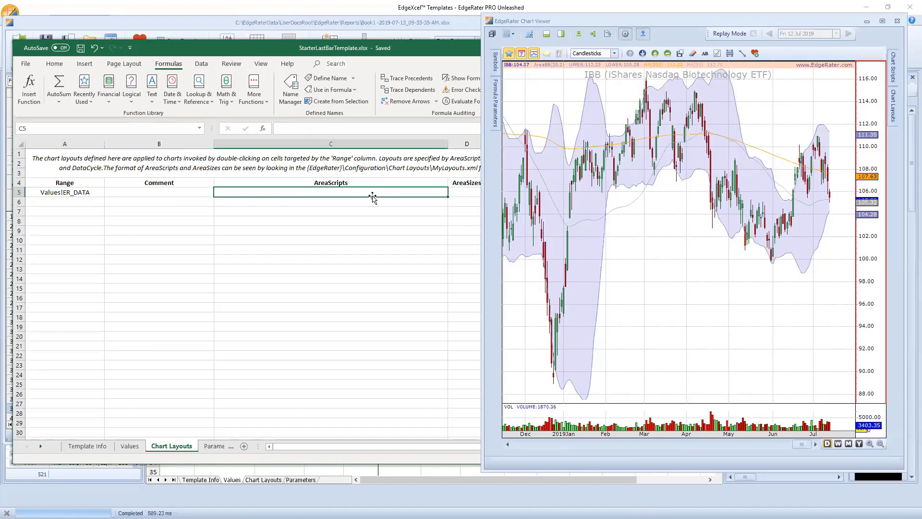
{"action": "left_click_drag", "start_coordinate": [331, 448], "coordinate": [365, 448]}
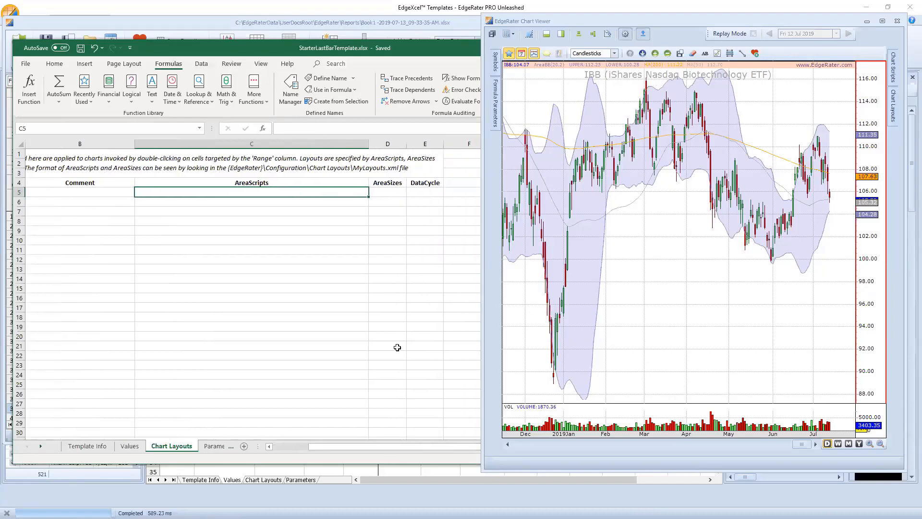
{"action": "left_click", "coordinate": [377, 191]}
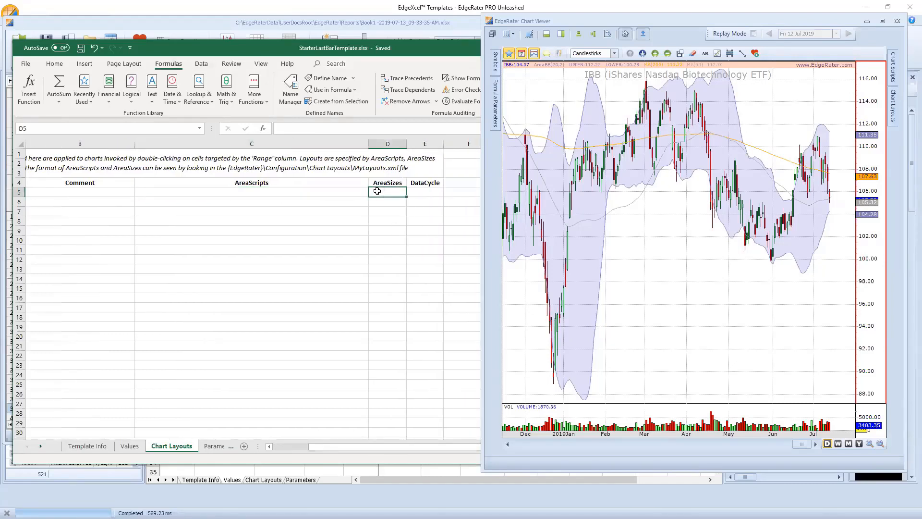
{"action": "left_click", "coordinate": [424, 192]}
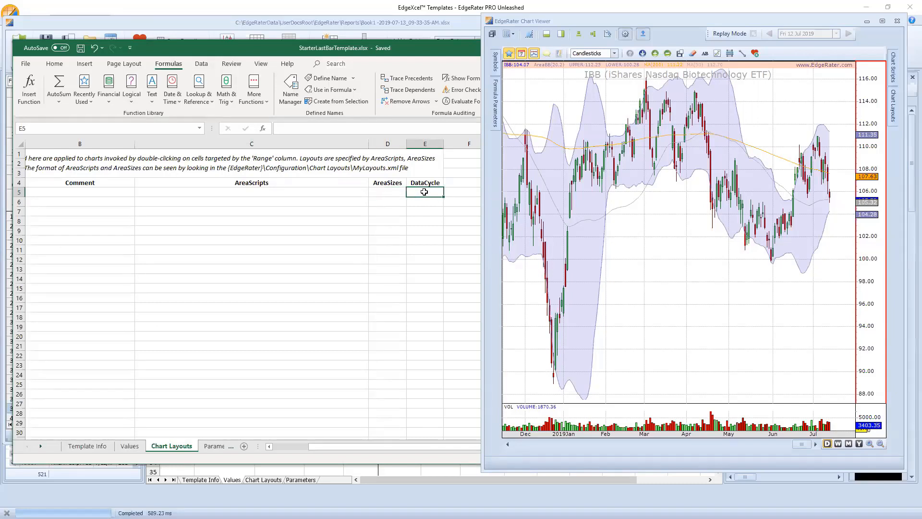
{"action": "left_click", "coordinate": [232, 192]}
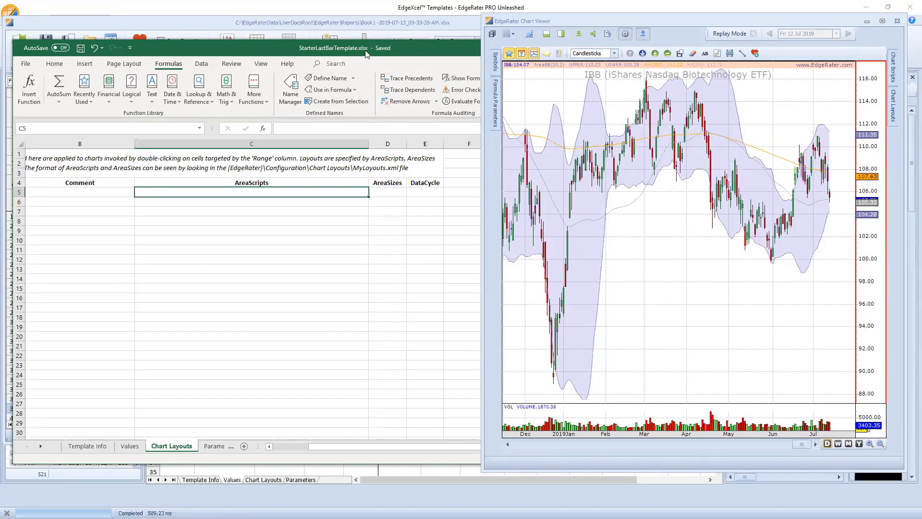
{"action": "left_click_drag", "start_coordinate": [341, 446], "coordinate": [319, 446]}
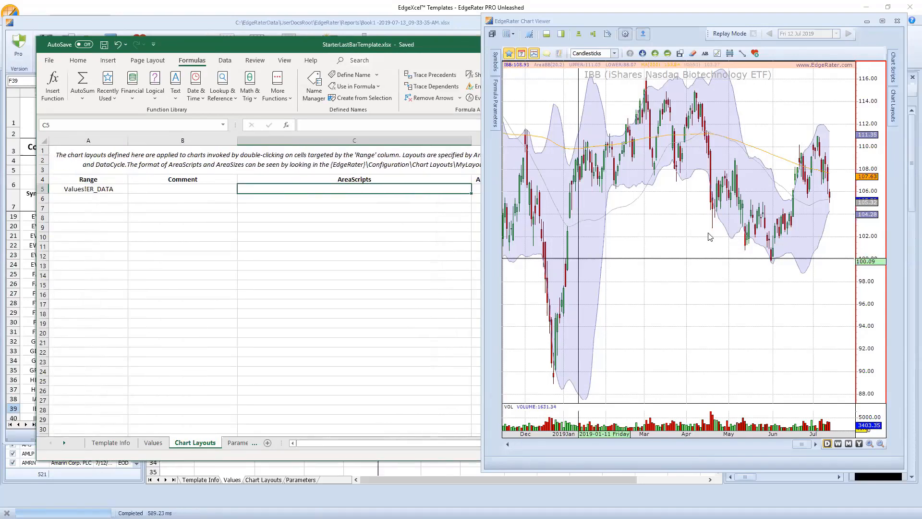
Shift the Chart Viewer, view the dialog for saving a chart layout without saving, and show the list of saved layouts.
{"action": "left_click", "coordinate": [686, 22]}
{"action": "left_click_drag", "start_coordinate": [670, 22], "coordinate": [653, 21]}
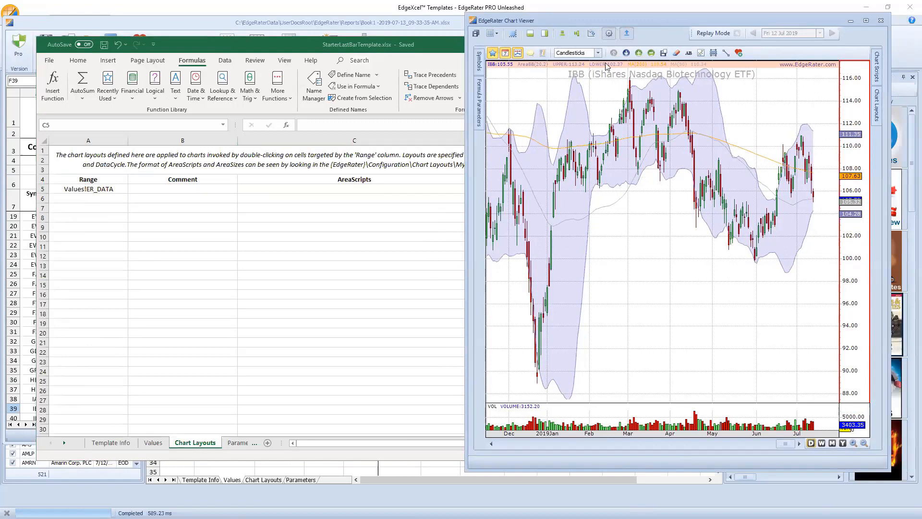
{"action": "left_click", "coordinate": [662, 54]}
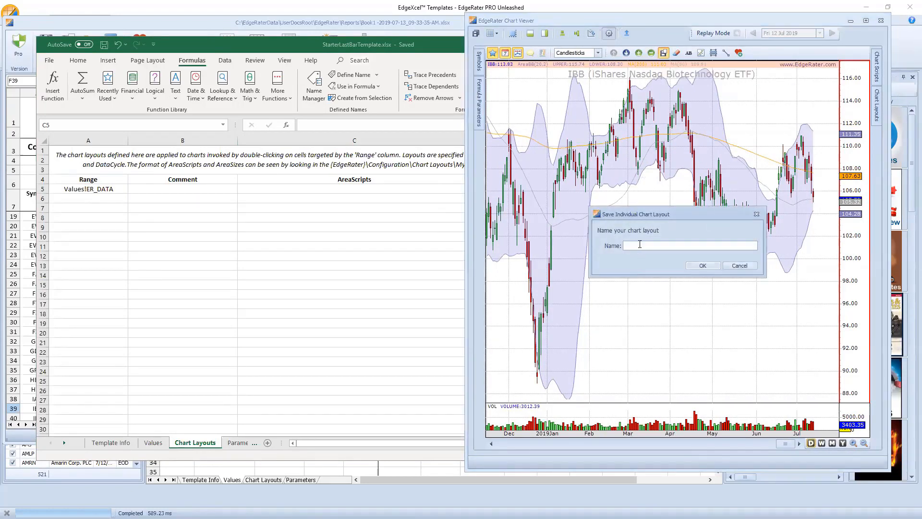
{"action": "left_click", "coordinate": [639, 243]}
{"action": "left_click", "coordinate": [738, 265]}
{"action": "mouse_move", "coordinate": [876, 106]}
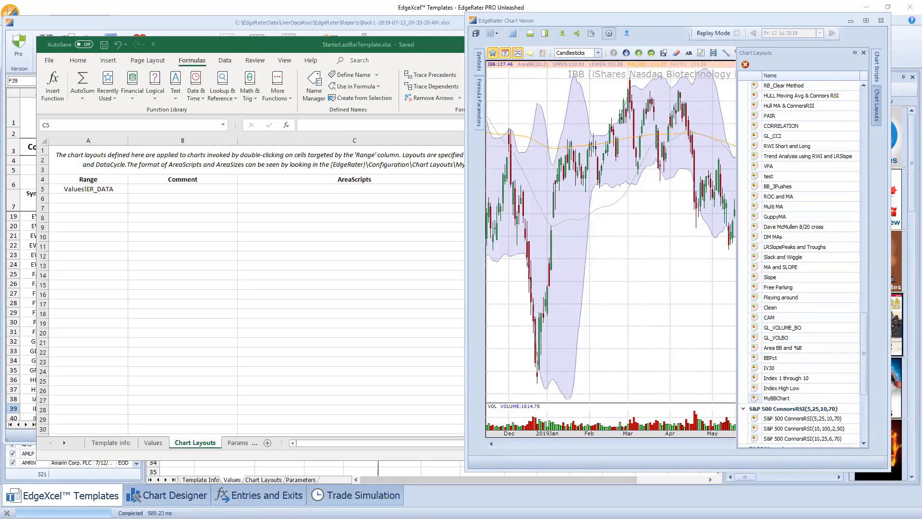
Switch to File Explorer and open MyLayouts.xml from the Chart Layouts folder within EdgeRater's Configuration folder.
{"action": "key", "text": "alt+Tab"}
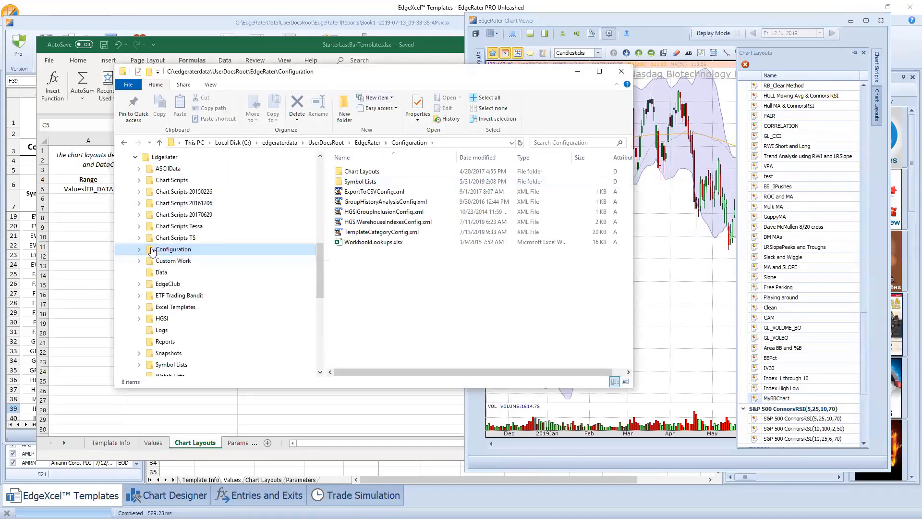
{"action": "double_click", "coordinate": [365, 172]}
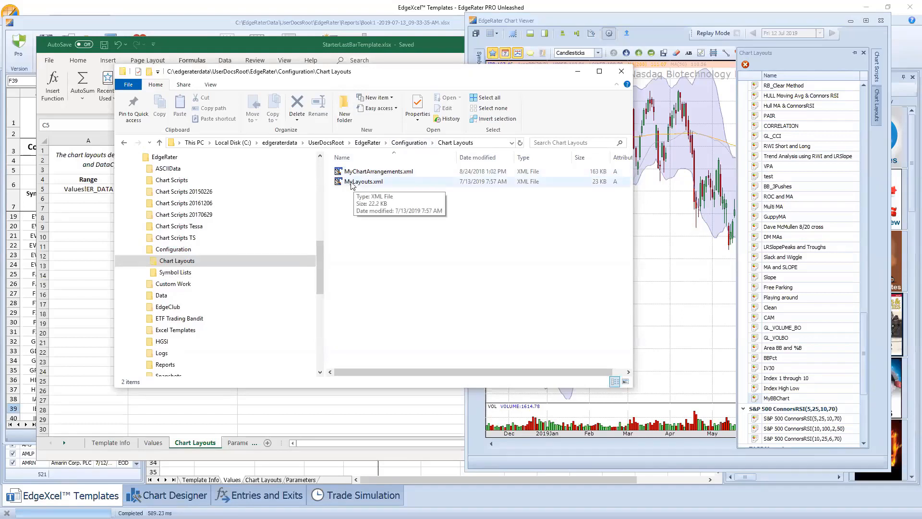
{"action": "double_click", "coordinate": [351, 185]}
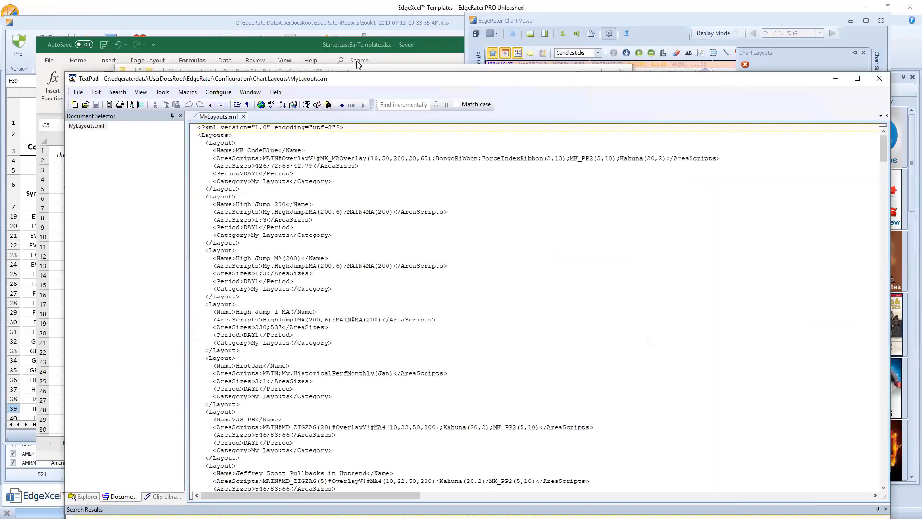
{"action": "left_click_drag", "start_coordinate": [368, 78], "coordinate": [354, 33]}
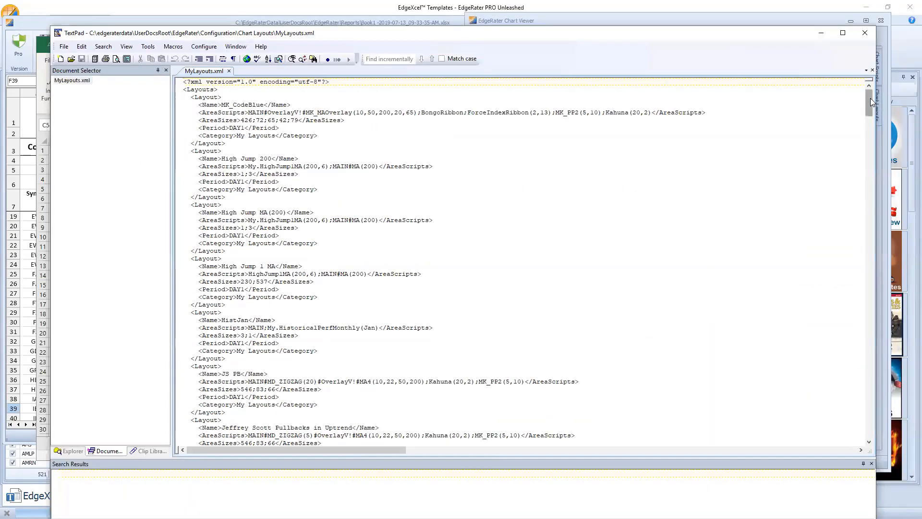
Copy the MyBBChart layout's AreaScripts value, MAIN#AreaBB(20,2)#MA(200)#MA(50);VOL, from the end of the file.
{"action": "left_click_drag", "start_coordinate": [870, 98], "coordinate": [863, 444]}
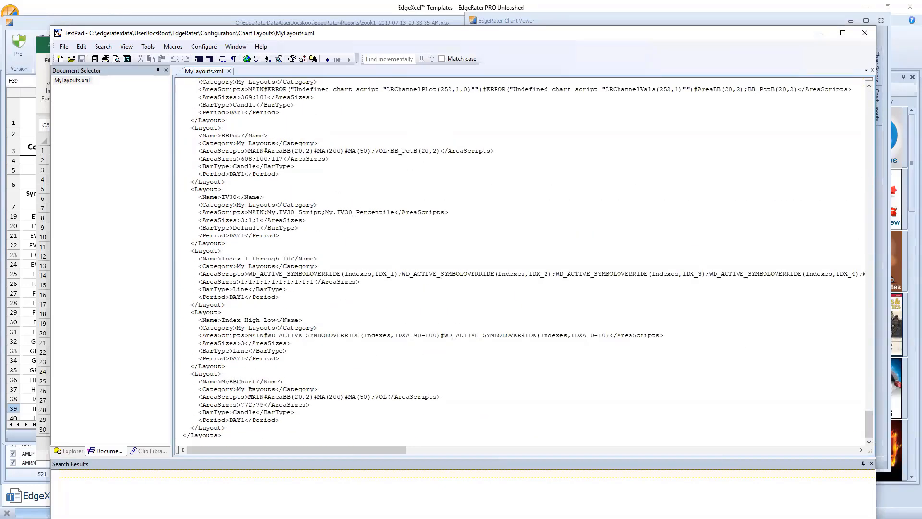
{"action": "left_click_drag", "start_coordinate": [248, 397], "coordinate": [384, 396]}
{"action": "key", "text": "ctrl+c"}
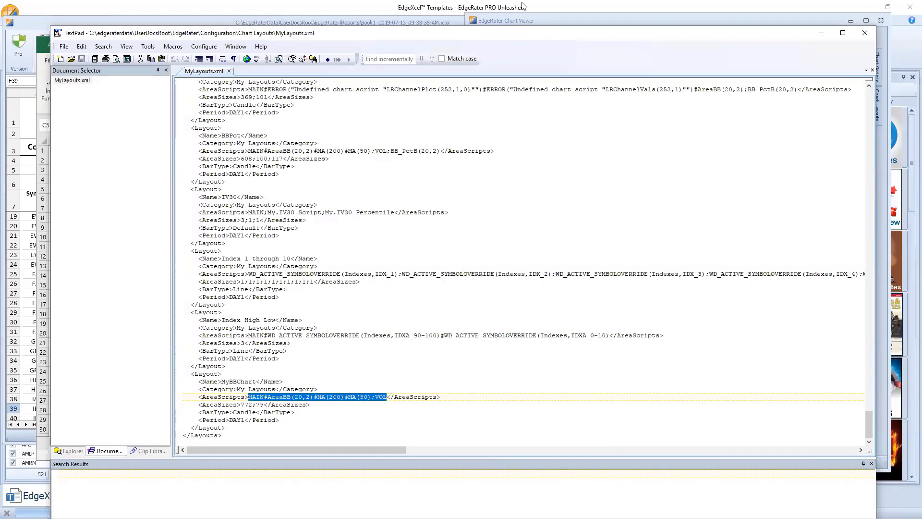
Switch to the StarterLastBarTemplate workbook and paste the copied AreaScripts value, MAIN#AreaBB(20,2)#MA(200)#MA(50);VOL, into cell C5 of the Chart Layouts sheet.
{"action": "key", "text": "super+Down"}
{"action": "left_click", "coordinate": [244, 45]}
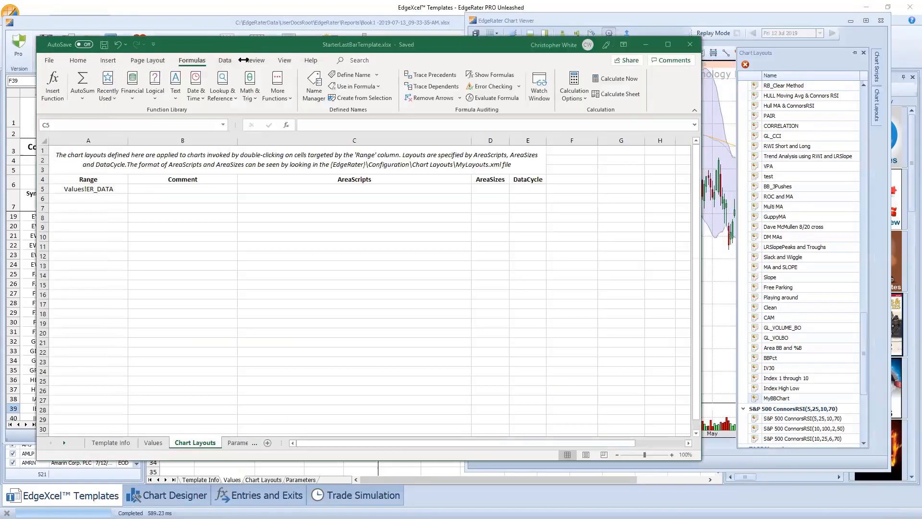
{"action": "double_click", "coordinate": [302, 190]}
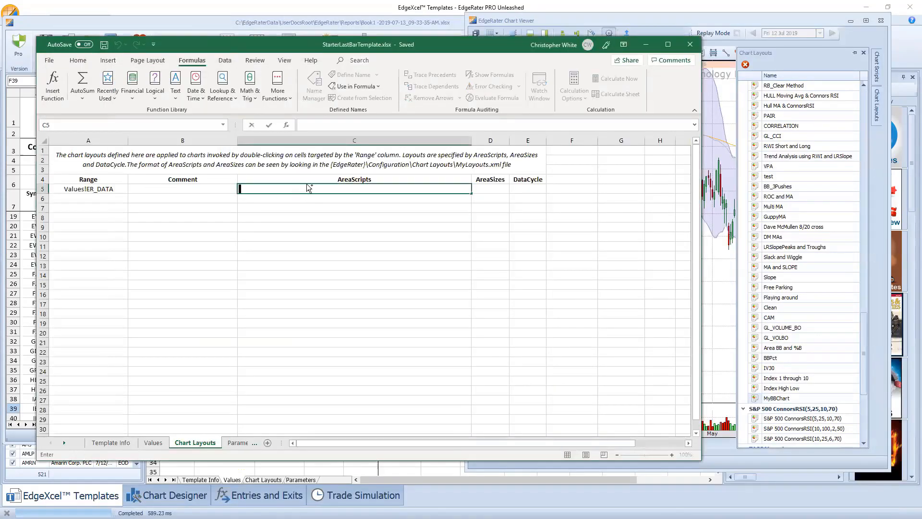
{"action": "key", "text": "ctrl+v"}
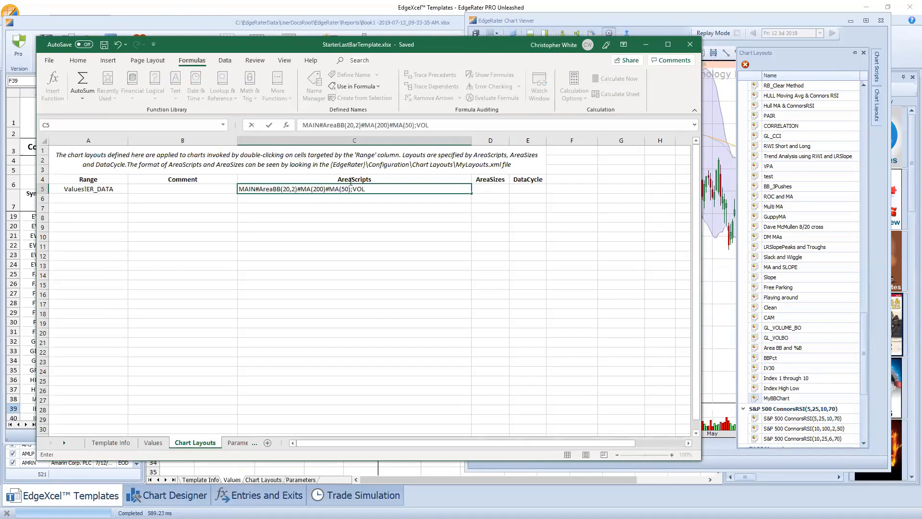
{"action": "left_click", "coordinate": [211, 191]}
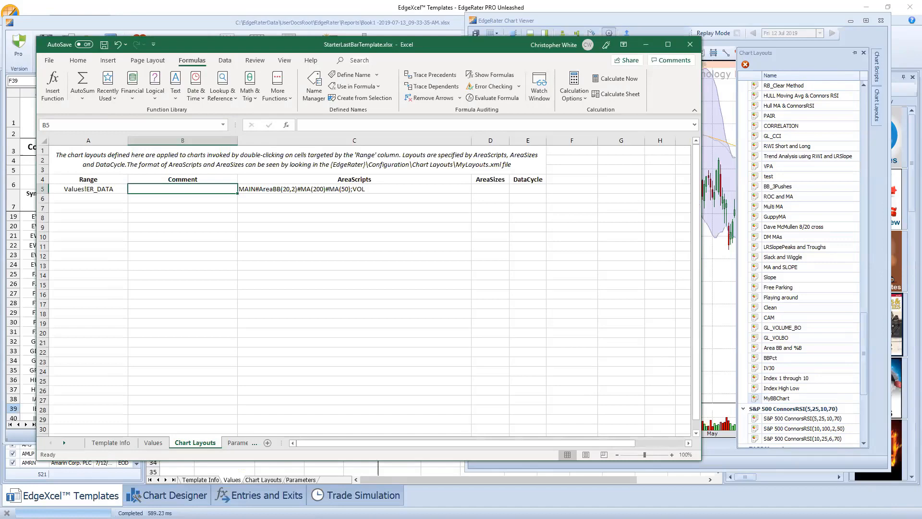
Copy MyBBChart's AreaSizes value, 772;79, from MyLayouts.xml in TextPad into the AreaSizes cell D5 of the Excel sheet.
{"action": "key", "text": "alt+Tab"}
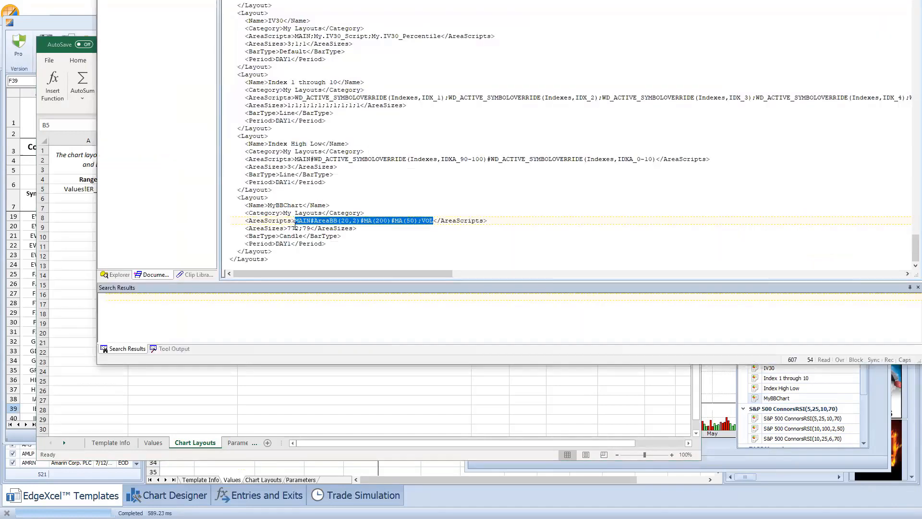
{"action": "left_click_drag", "start_coordinate": [288, 227], "coordinate": [311, 228]}
{"action": "key", "text": "ctrl+c"}
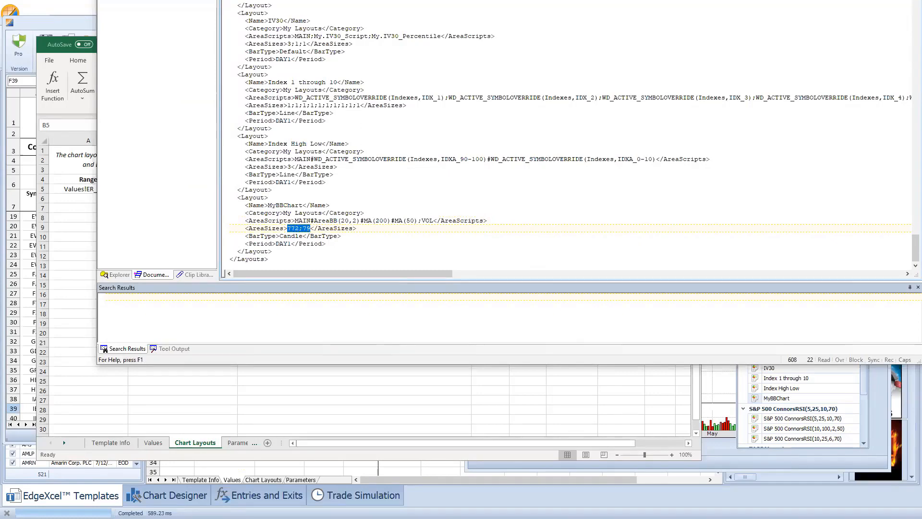
{"action": "key", "text": "alt+Tab"}
{"action": "left_click", "coordinate": [489, 190]}
{"action": "key", "text": "ctrl+v"}
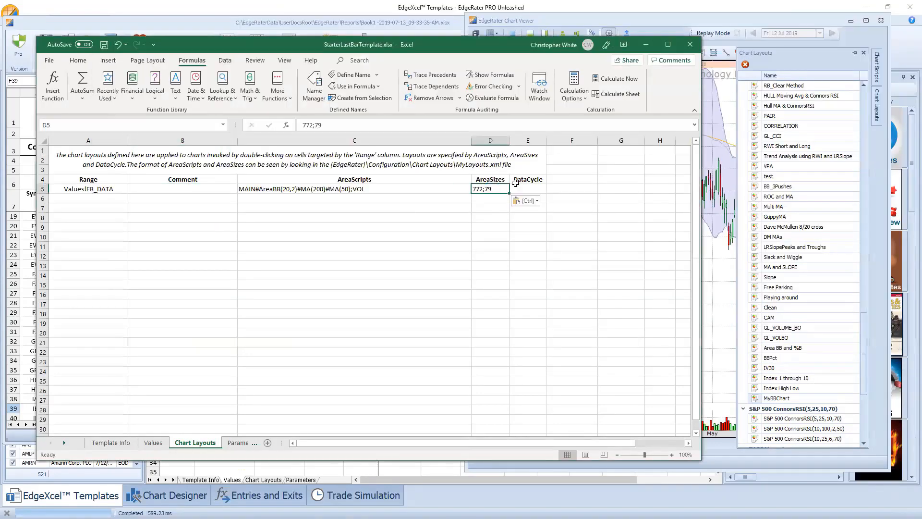
Copy MyBBChart's Period value, DAY1, from MyLayouts.xml in TextPad into the DataCycle cell E5 in Excel, and save the workbook.
{"action": "left_click", "coordinate": [526, 190]}
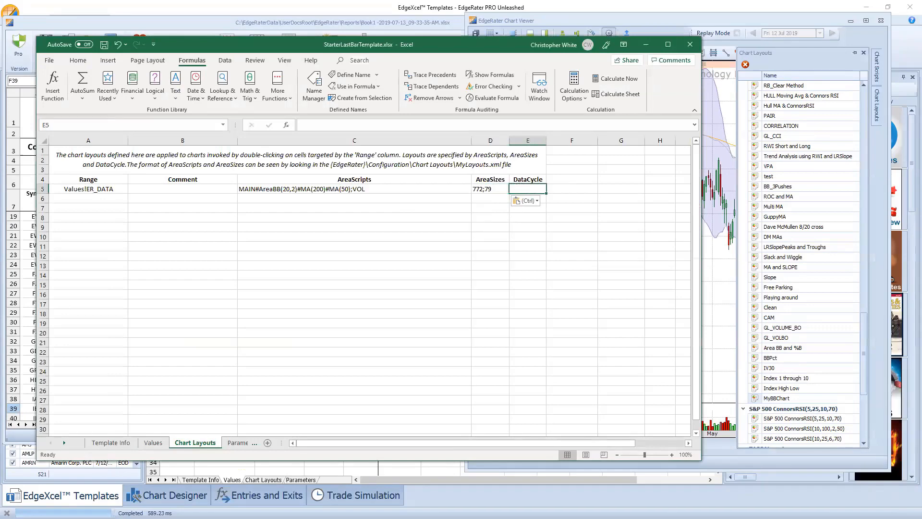
{"action": "key", "text": "alt+Tab"}
{"action": "key", "text": "alt+Tab"}
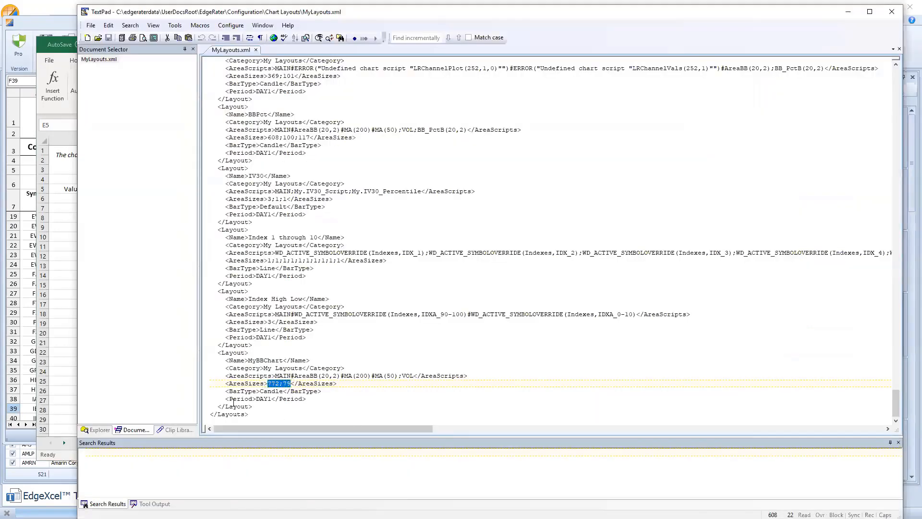
{"action": "left_click_drag", "start_coordinate": [256, 398], "coordinate": [273, 399]}
{"action": "key", "text": "ctrl+c"}
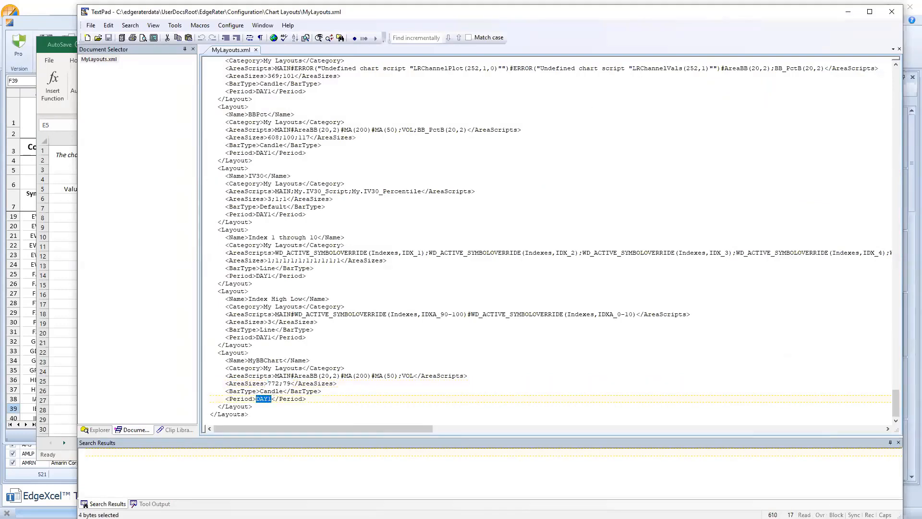
{"action": "key", "text": "alt+Tab"}
{"action": "left_click", "coordinate": [533, 188]}
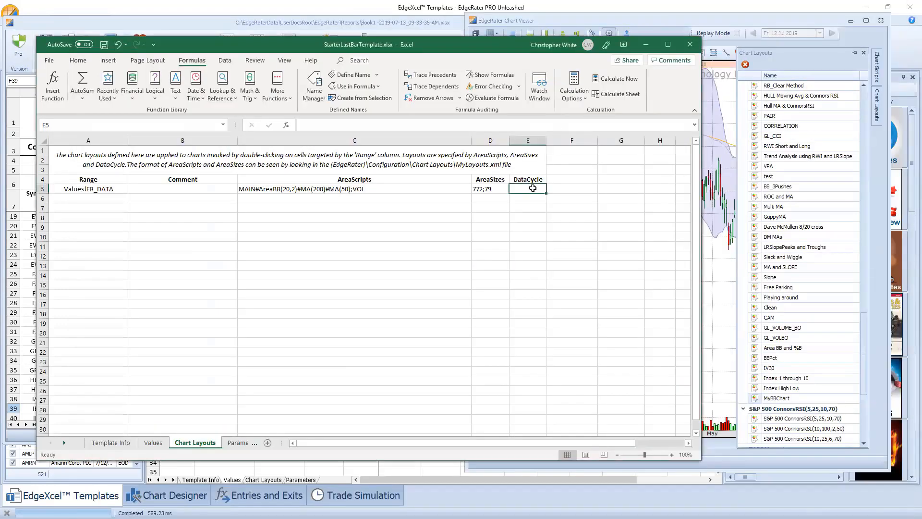
{"action": "key", "text": "ctrl+v"}
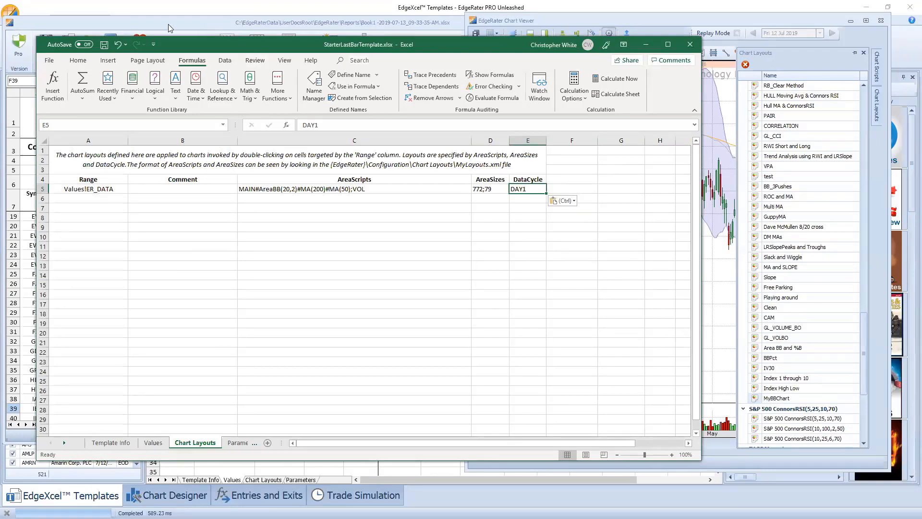
{"action": "left_click", "coordinate": [103, 44]}
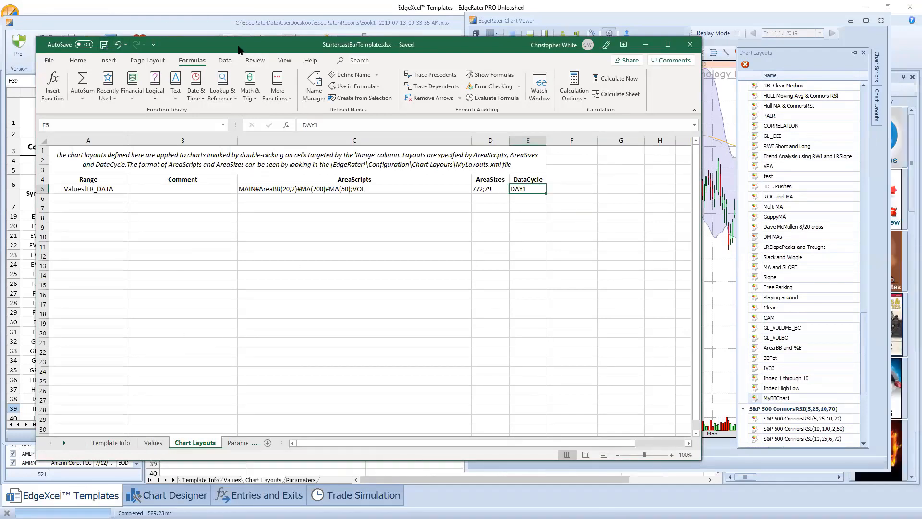
Switch to EdgeRater's EdgeXcel Templates window and check the Chart Layouts sheet of the Starter Last Bar Template.
{"action": "left_click_drag", "start_coordinate": [238, 48], "coordinate": [253, 29]}
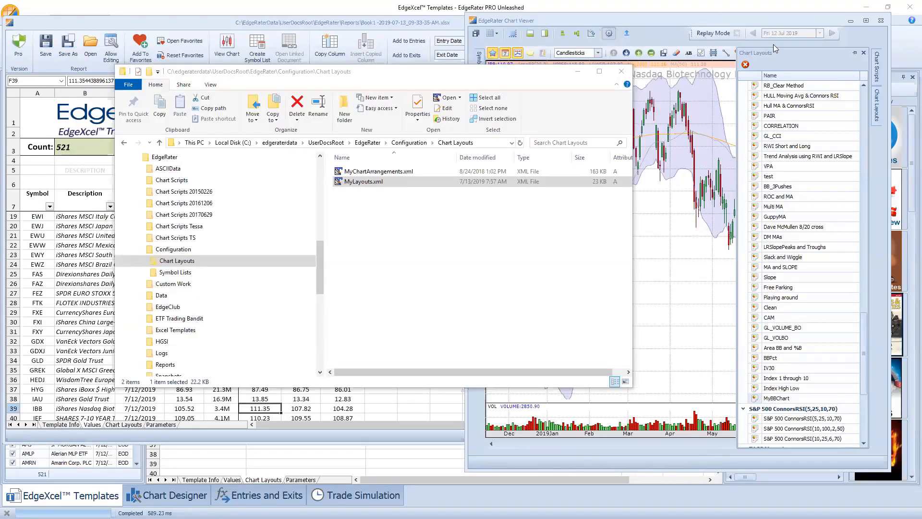
{"action": "left_click", "coordinate": [101, 495]}
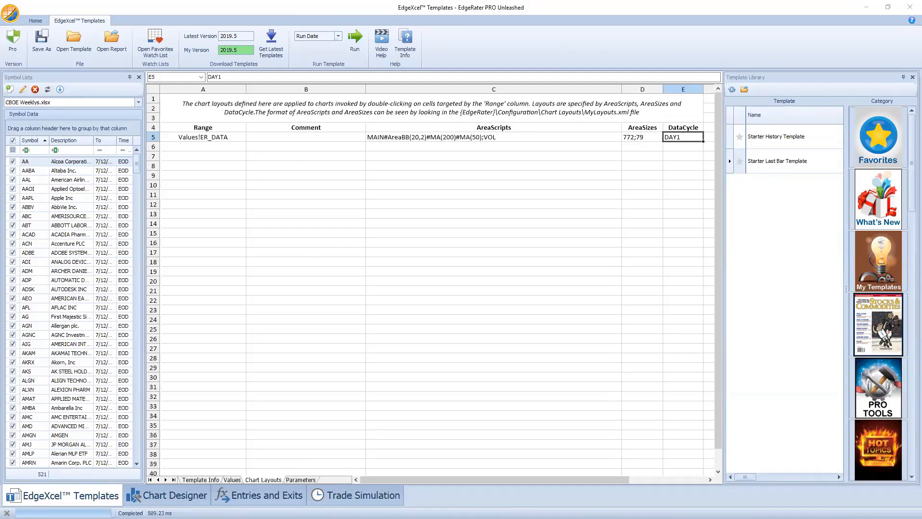
Return to the StarterLastBarTemplate workbook in Excel and save it with the Template Info sheet active.
{"action": "key", "text": "alt+Tab"}
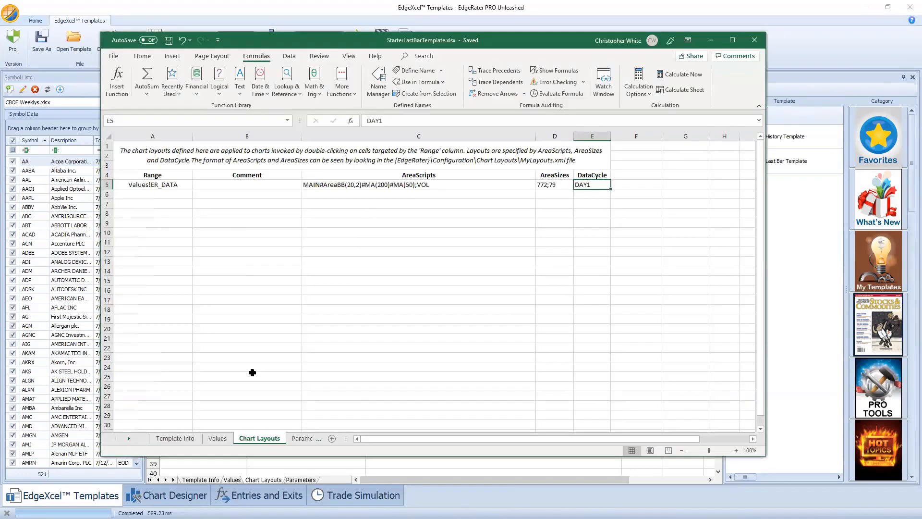
{"action": "left_click", "coordinate": [188, 439]}
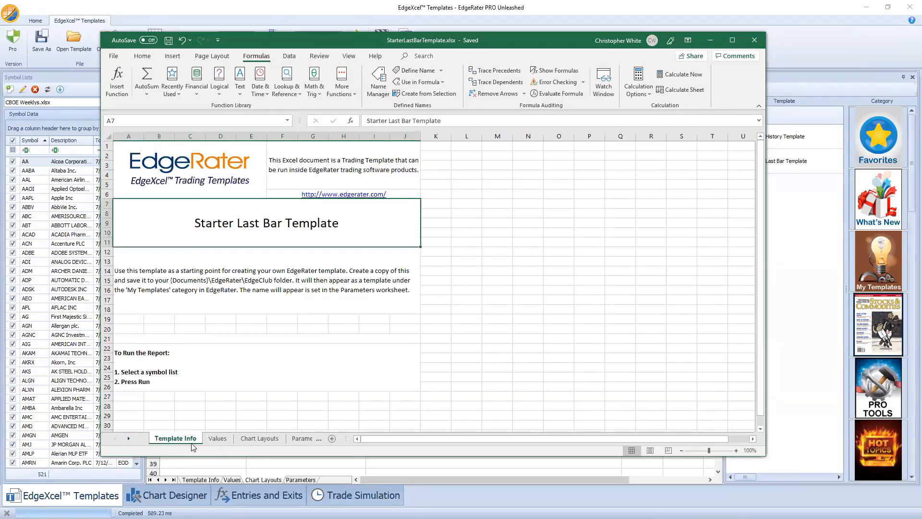
{"action": "left_click", "coordinate": [170, 44]}
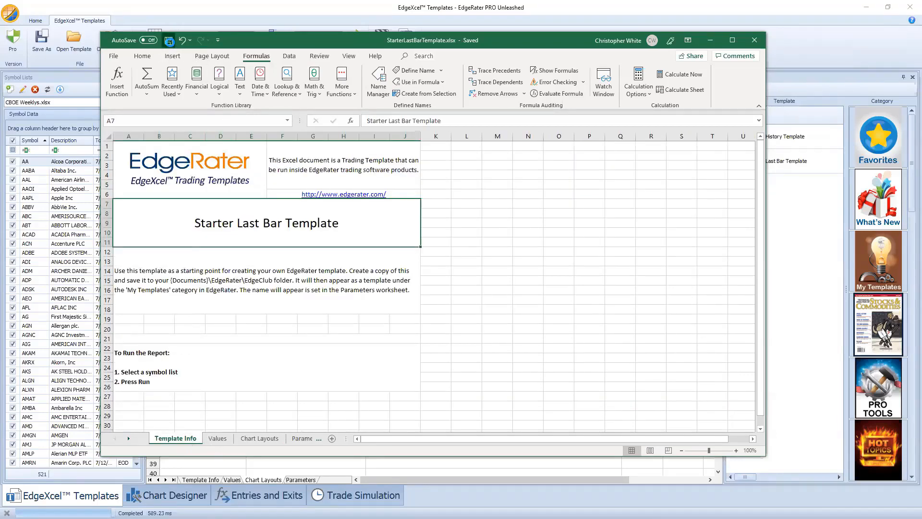
Run the Starter Last Bar Template and check the resulting report's Chart Layouts sheet before returning to its Values sheet.
{"action": "left_click", "coordinate": [273, 24]}
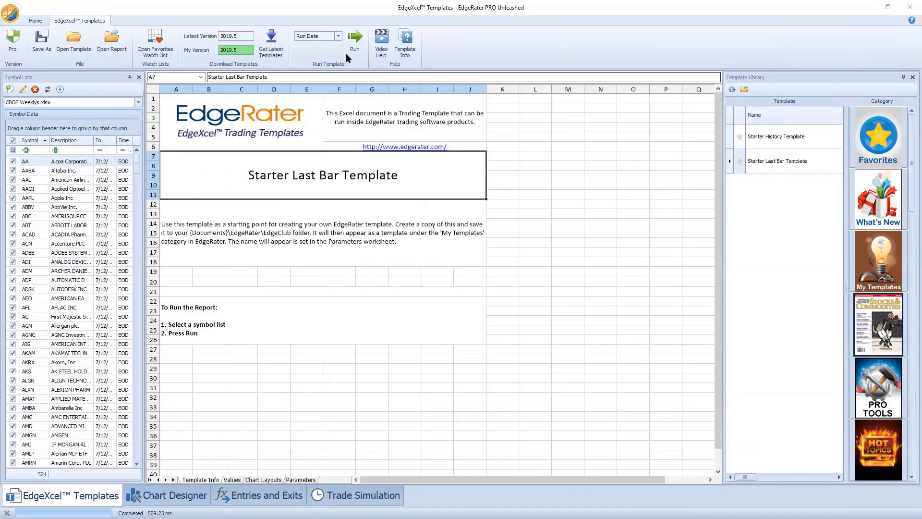
{"action": "left_click", "coordinate": [355, 42]}
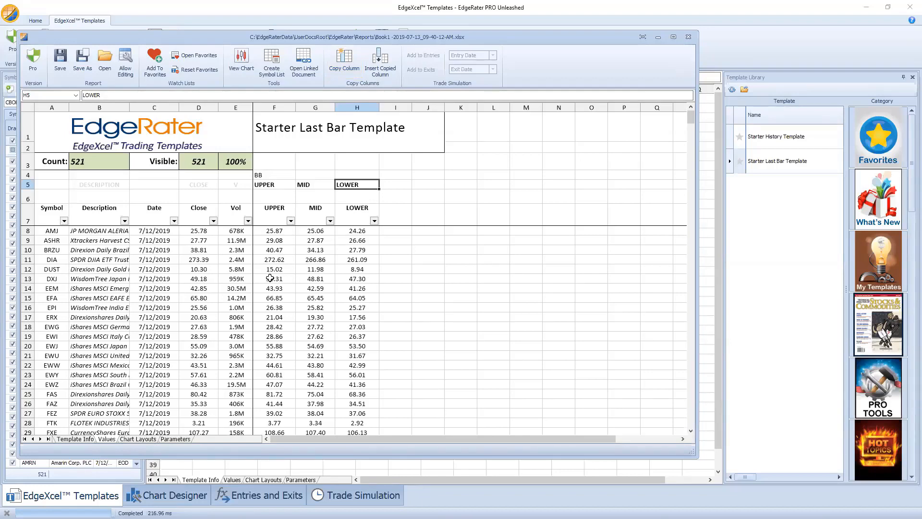
{"action": "left_click", "coordinate": [139, 439]}
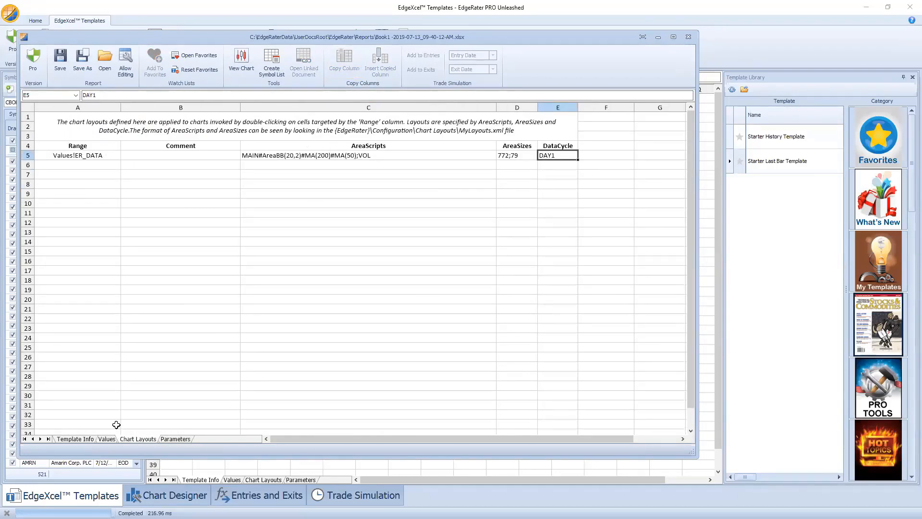
{"action": "left_click", "coordinate": [107, 439]}
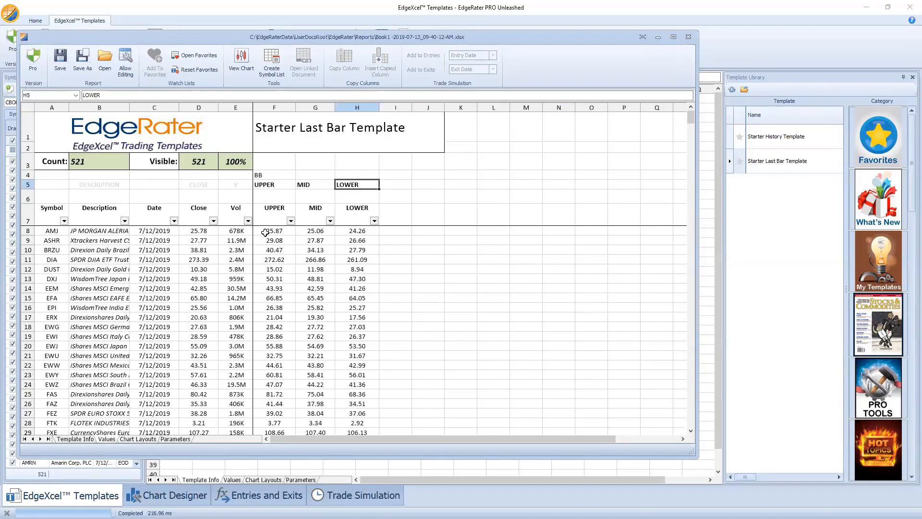
Open the AMJ chart from the report and apply the GL_CCI chart layout, closing the layout list.
{"action": "left_click", "coordinate": [163, 233]}
{"action": "double_click", "coordinate": [163, 232]}
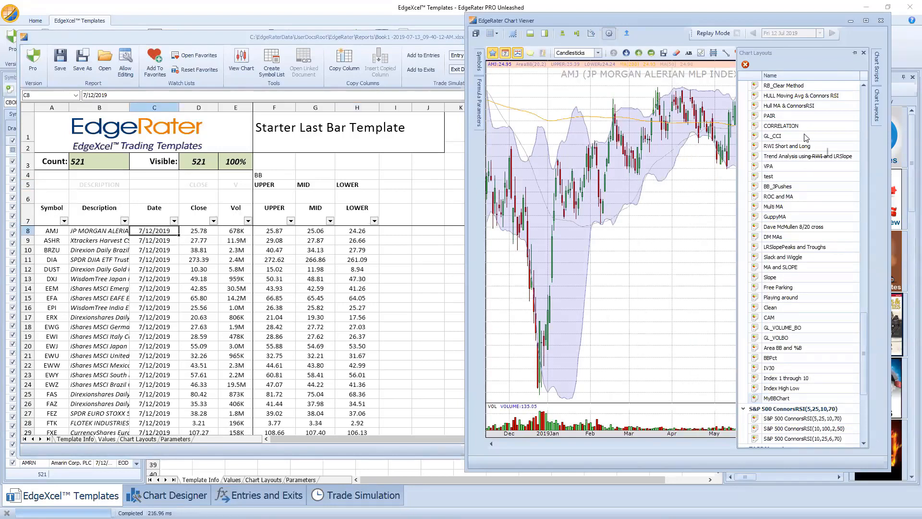
{"action": "left_click", "coordinate": [810, 136]}
{"action": "left_click", "coordinate": [862, 52]}
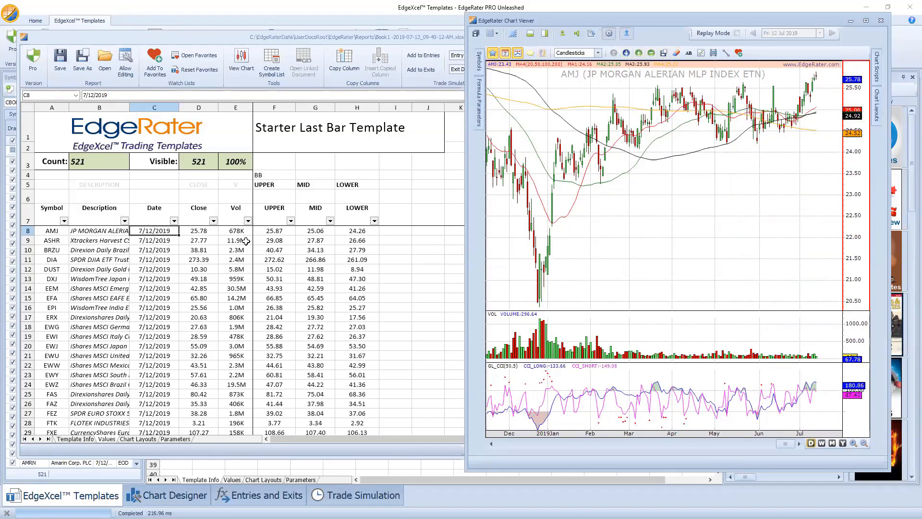
Step through the symbols in the report's UPPER column from DUST down to FAS and back to EWW, viewing each chart.
{"action": "left_click", "coordinate": [267, 242]}
{"action": "left_click", "coordinate": [274, 268]}
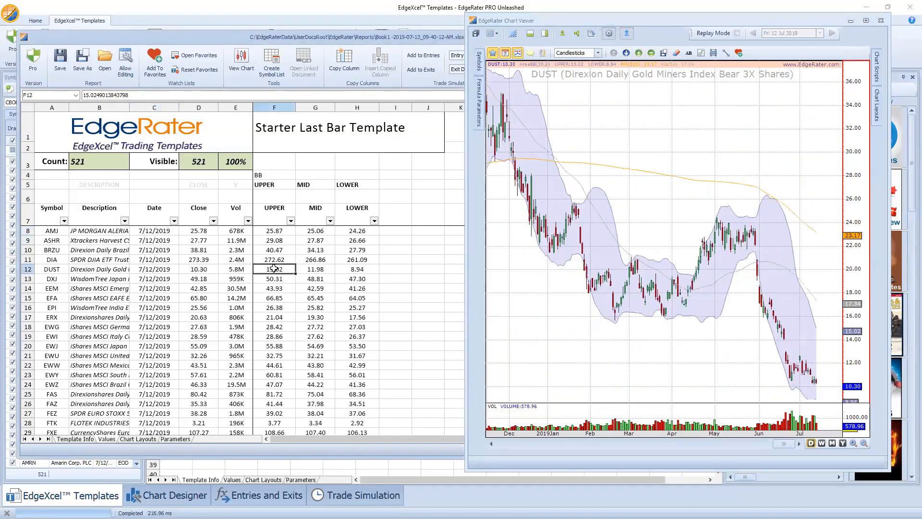
{"action": "key", "text": "Down"}
{"action": "key", "text": "Down"}
{"action": "key", "text": "Down"}
{"action": "key", "text": "Down"}
{"action": "key", "text": "Down"}
{"action": "key", "text": "Down"}
{"action": "key", "text": "Down"}
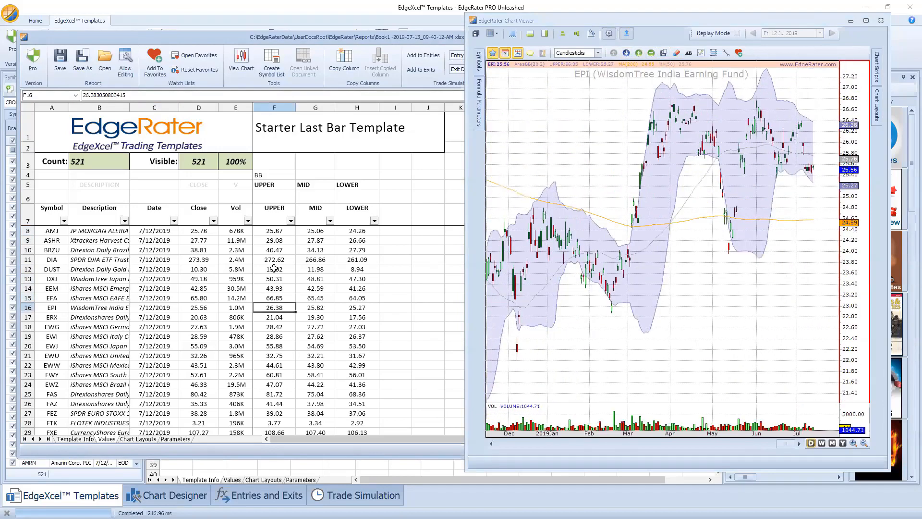
{"action": "key", "text": "Down"}
{"action": "key", "text": "Down"}
{"action": "key", "text": "Down"}
{"action": "key", "text": "Down"}
{"action": "key", "text": "Down"}
{"action": "key", "text": "Down"}
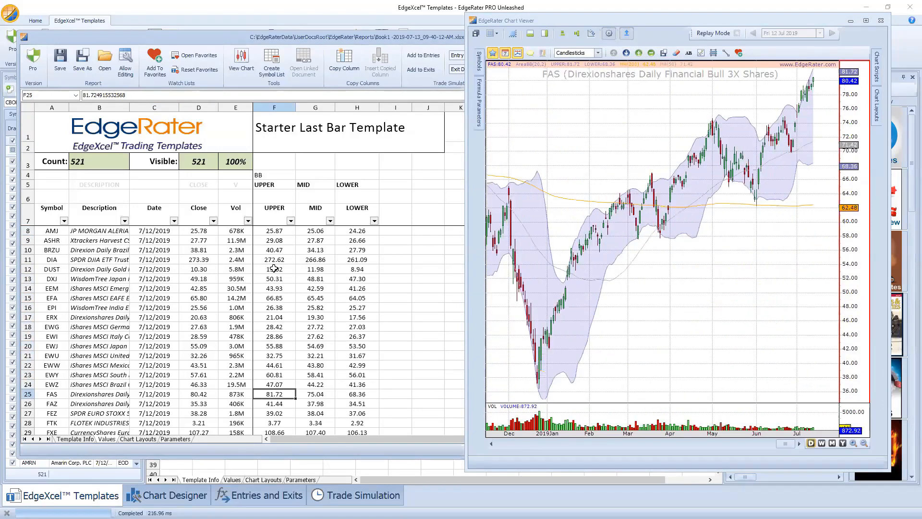
{"action": "key", "text": "Up"}
{"action": "key", "text": "Up"}
{"action": "key", "text": "Up"}
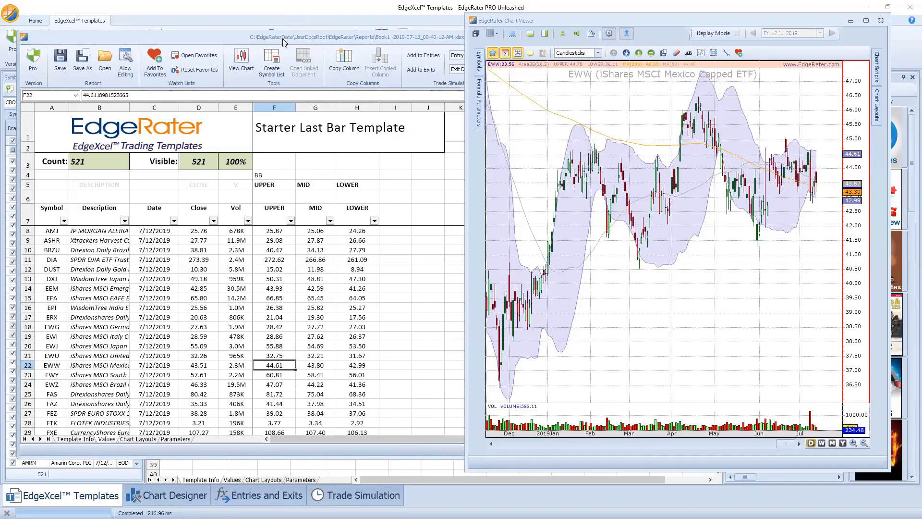
In the Excel template's Chart Layouts sheet, paste the Values!F:F and Values!G:G layout rows starting at A5 and widen the Range column.
{"action": "left_click_drag", "start_coordinate": [283, 38], "coordinate": [0, 38]}
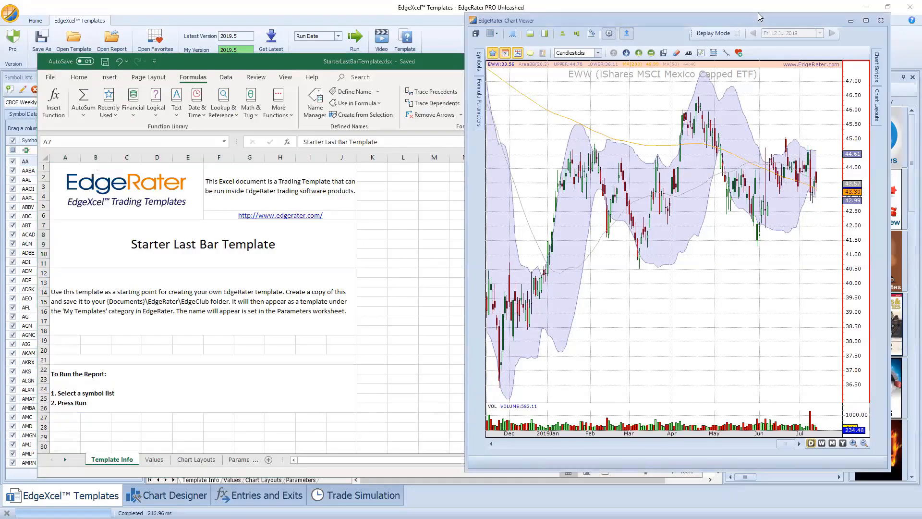
{"action": "left_click", "coordinate": [197, 460]}
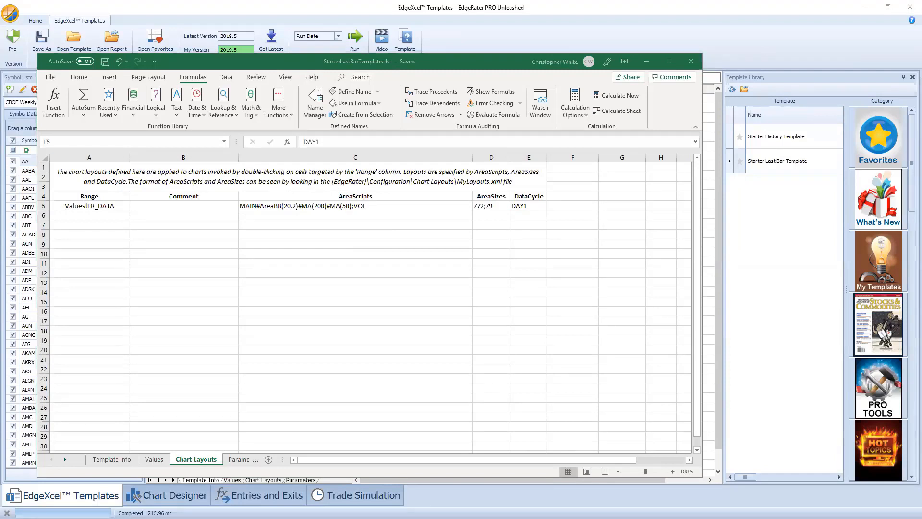
{"action": "left_click", "coordinate": [108, 207]}
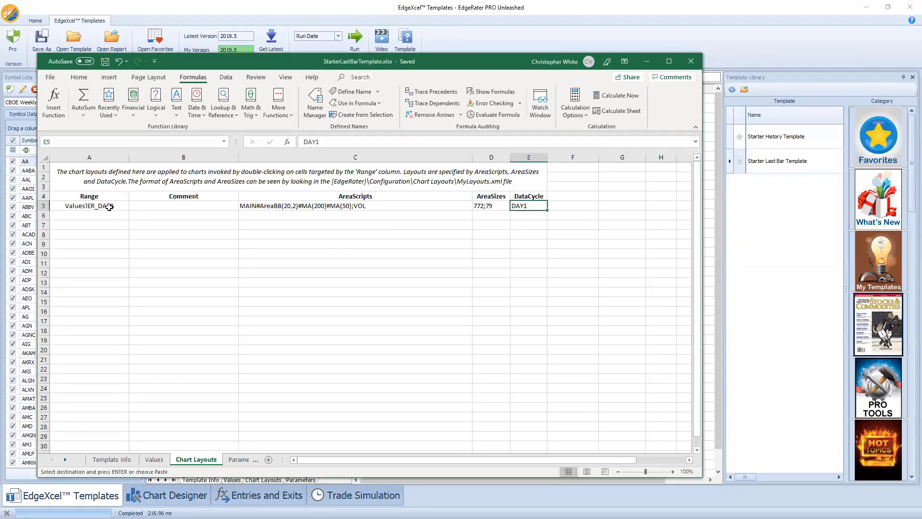
{"action": "left_click", "coordinate": [116, 206]}
{"action": "key", "text": "ctrl+c"}
{"action": "key", "text": "ctrl+v"}
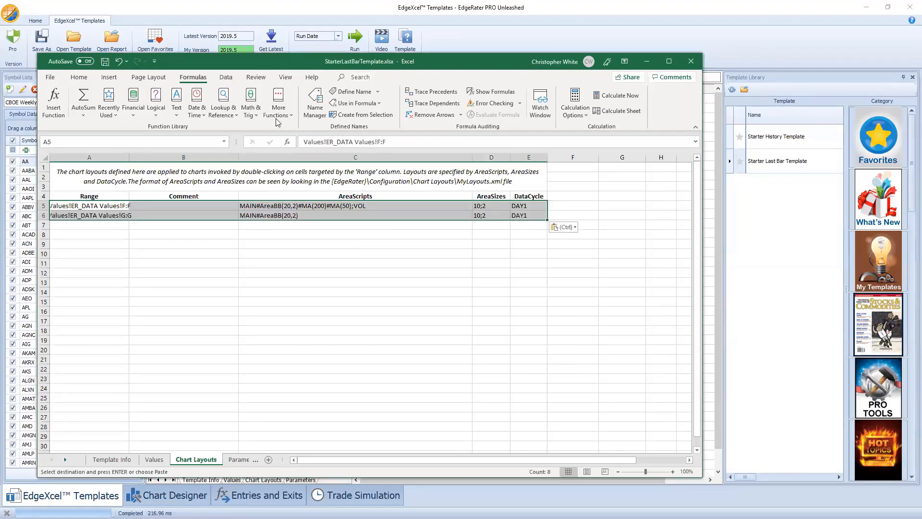
{"action": "left_click_drag", "start_coordinate": [128, 157], "coordinate": [156, 157]}
{"action": "left_click", "coordinate": [126, 223]}
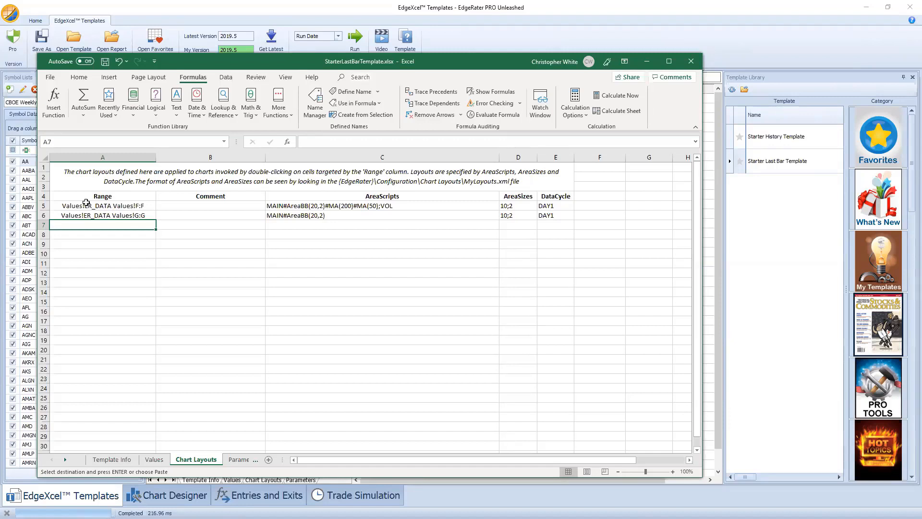
Inspect the range expression in A5, switch to the Values sheet and save StarterLastBarTemplate.xlsx.
{"action": "left_click", "coordinate": [65, 204]}
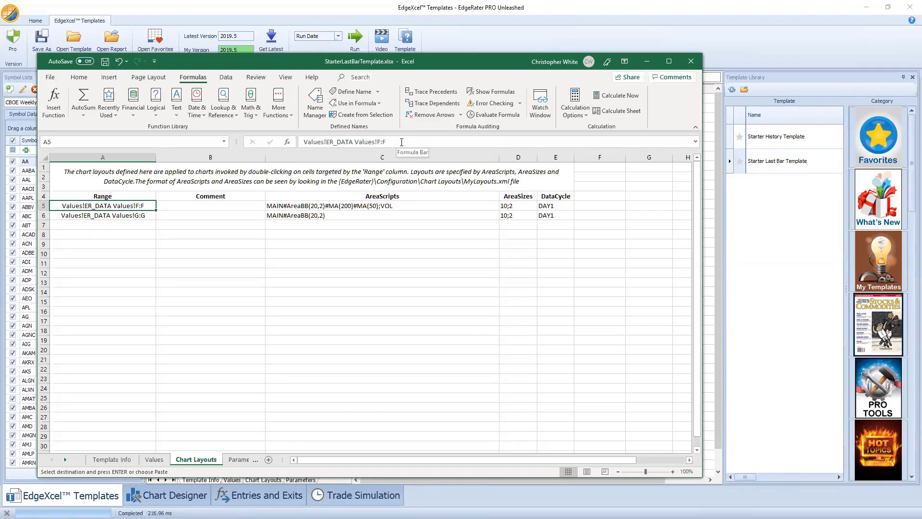
{"action": "left_click_drag", "start_coordinate": [400, 143], "coordinate": [291, 145]}
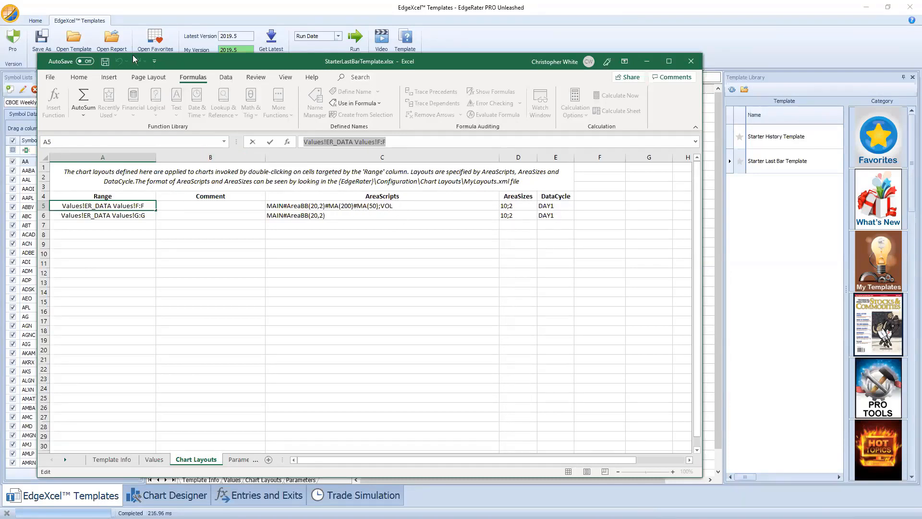
{"action": "left_click", "coordinate": [146, 462]}
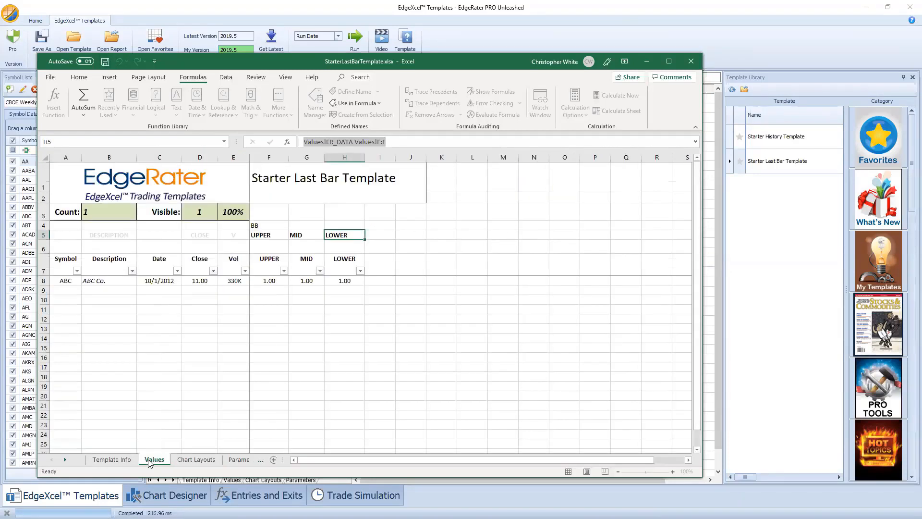
{"action": "left_click", "coordinate": [106, 63]}
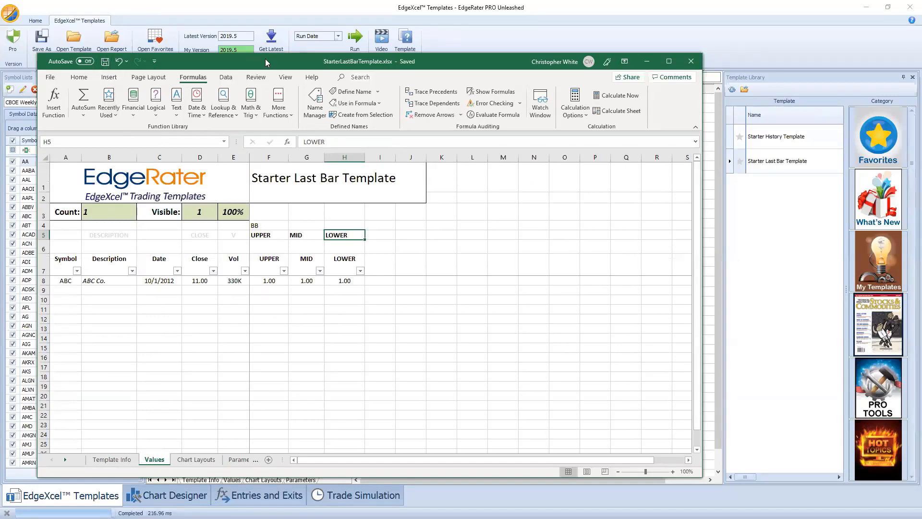
Return to EdgeRater, run the saved template and open the ASHR chart from the new report's UPPER column.
{"action": "left_click_drag", "start_coordinate": [265, 59], "coordinate": [273, 0]}
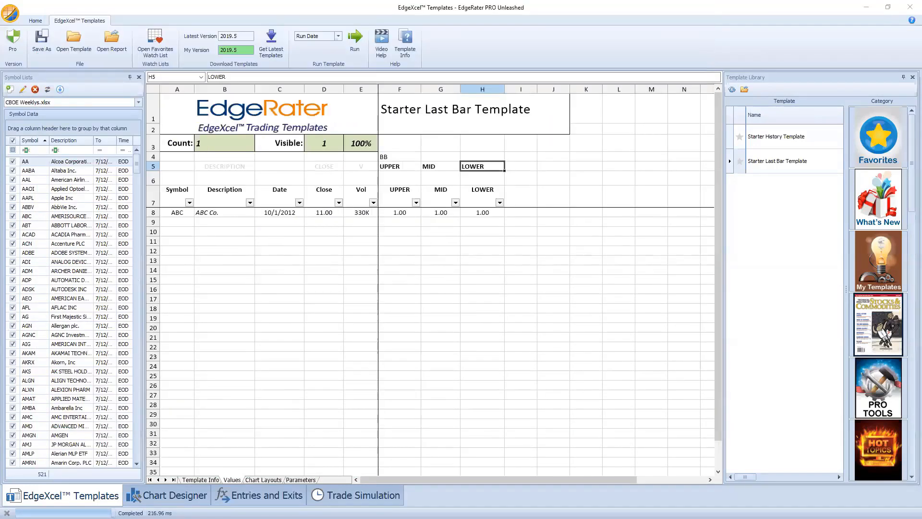
{"action": "left_click", "coordinate": [358, 42]}
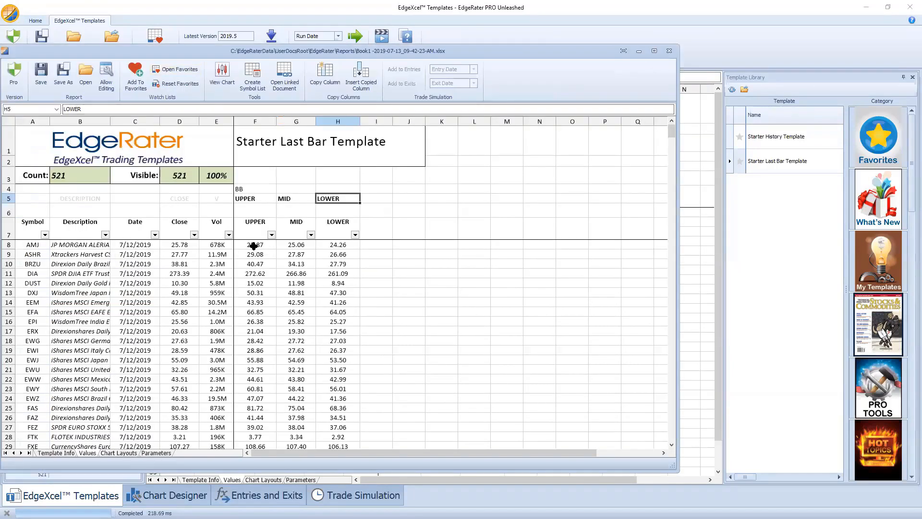
{"action": "left_click", "coordinate": [252, 245]}
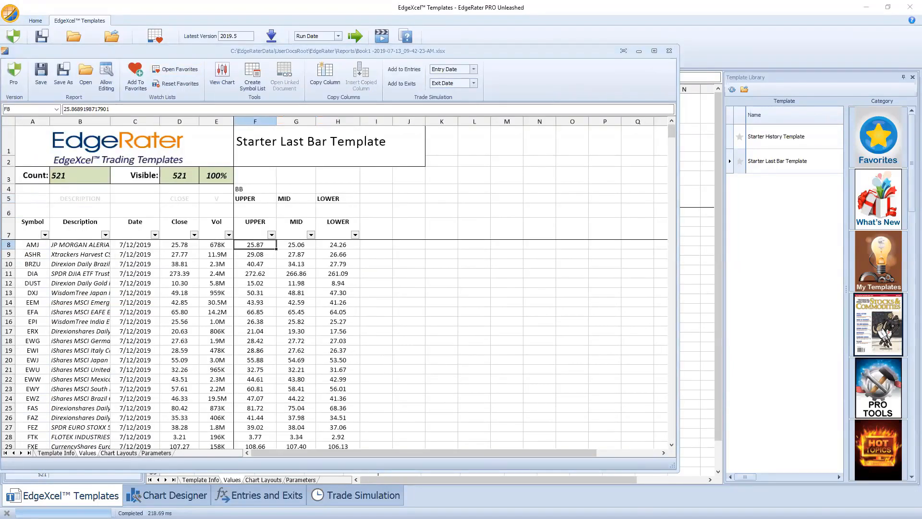
{"action": "left_click", "coordinate": [261, 255]}
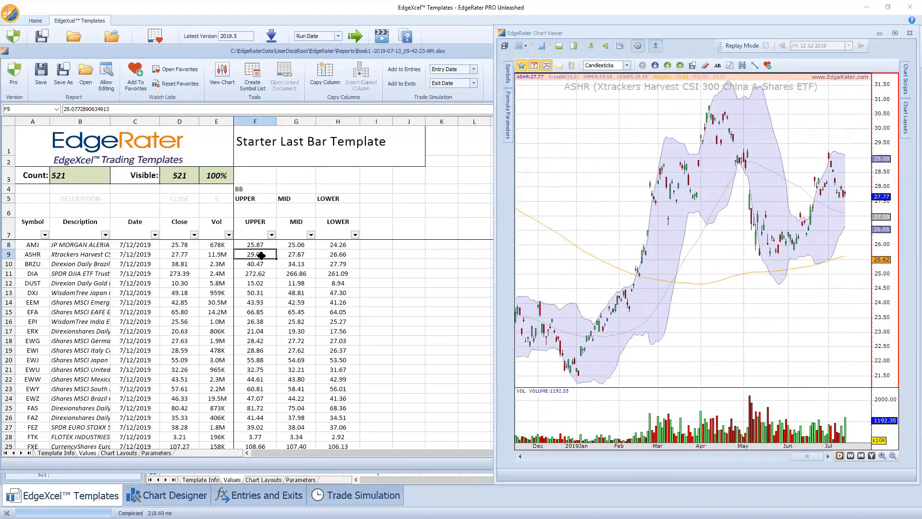
Go to AMJ in the MID column and step down through the symbols to view the chart layout assigned to that column.
{"action": "key", "text": "Down"}
{"action": "key", "text": "Up"}
{"action": "key", "text": "Up"}
{"action": "key", "text": "Right"}
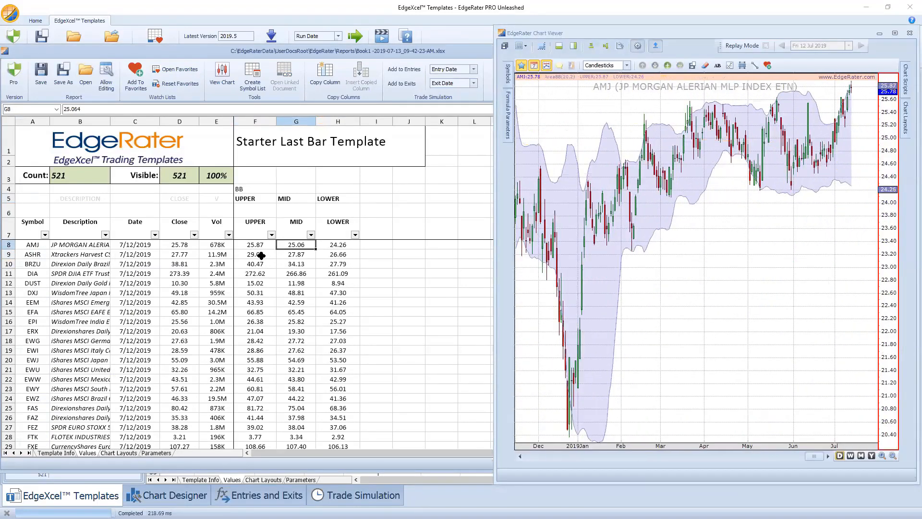
{"action": "key", "text": "Down"}
{"action": "key", "text": "Down"}
{"action": "key", "text": "Down"}
{"action": "key", "text": "Down"}
{"action": "key", "text": "Down"}
{"action": "key", "text": "Down"}
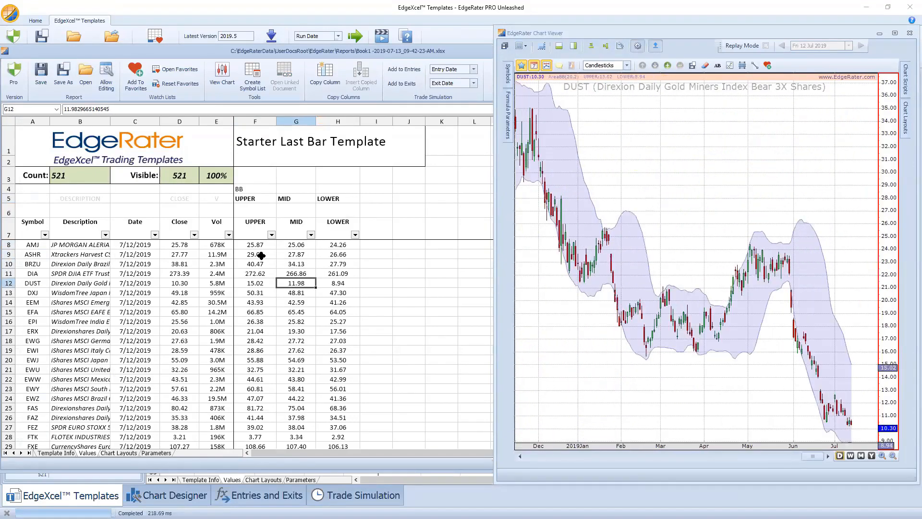
{"action": "key", "text": "Up"}
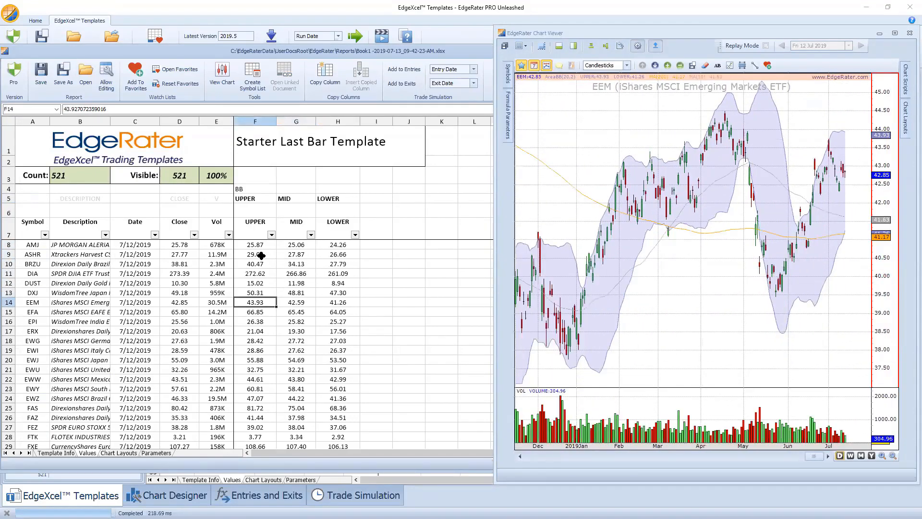
Alternate between UPPER and MID cells in the rows down to EFA to compare the two columns' chart layouts.
{"action": "key", "text": "Up"}
{"action": "key", "text": "Up"}
{"action": "key", "text": "Up"}
{"action": "key", "text": "Up"}
{"action": "key", "text": "Down"}
{"action": "key", "text": "Down"}
{"action": "key", "text": "Down"}
{"action": "key", "text": "Down"}
{"action": "key", "text": "Down"}
{"action": "key", "text": "Down"}
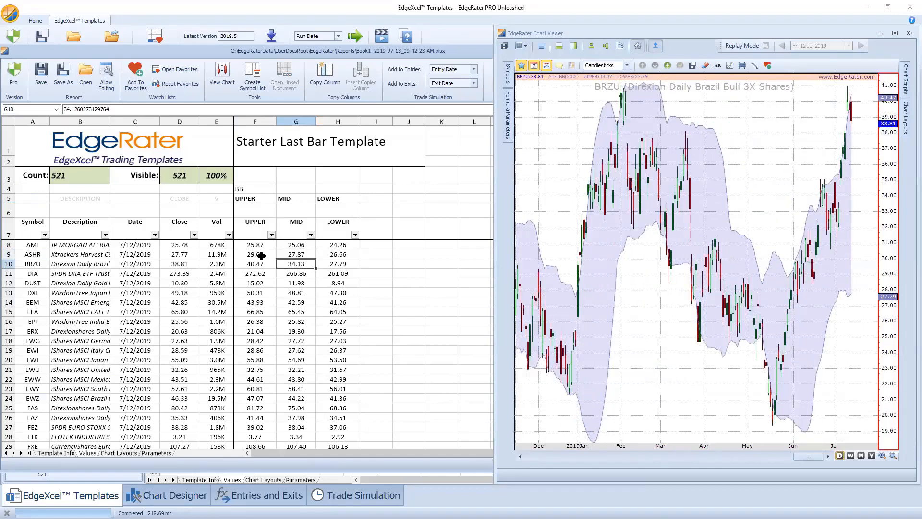
{"action": "key", "text": "Left"}
{"action": "key", "text": "Left"}
{"action": "key", "text": "Right"}
{"action": "key", "text": "Right"}
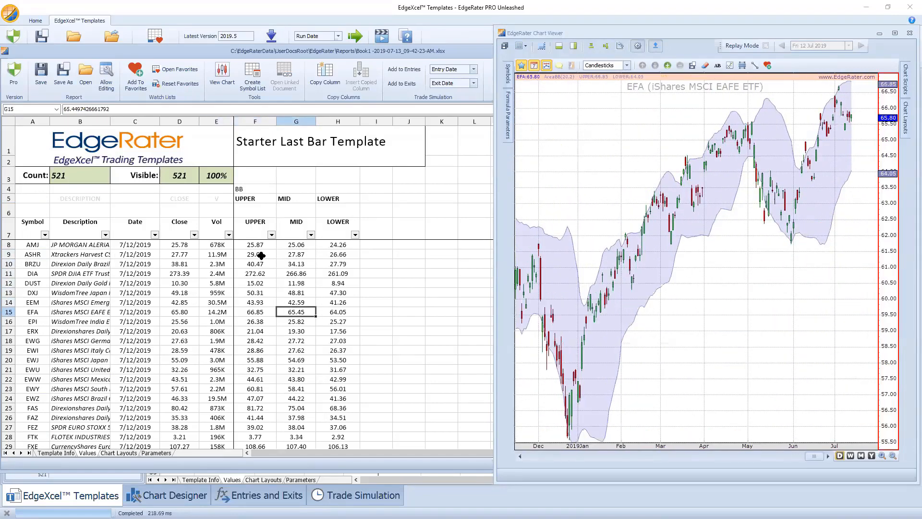
{"action": "key", "text": "Left"}
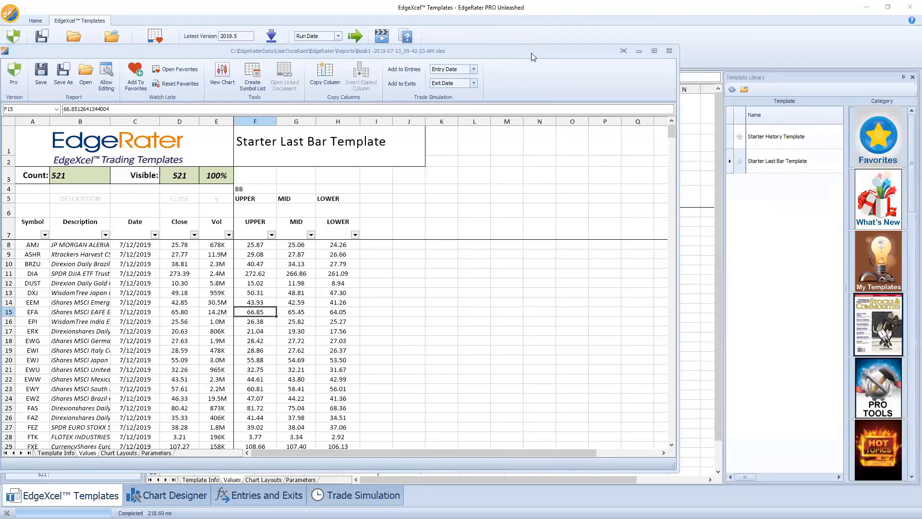
Close the report window and switch to Chart Designer.
{"action": "left_click_drag", "start_coordinate": [535, 53], "coordinate": [552, 48]}
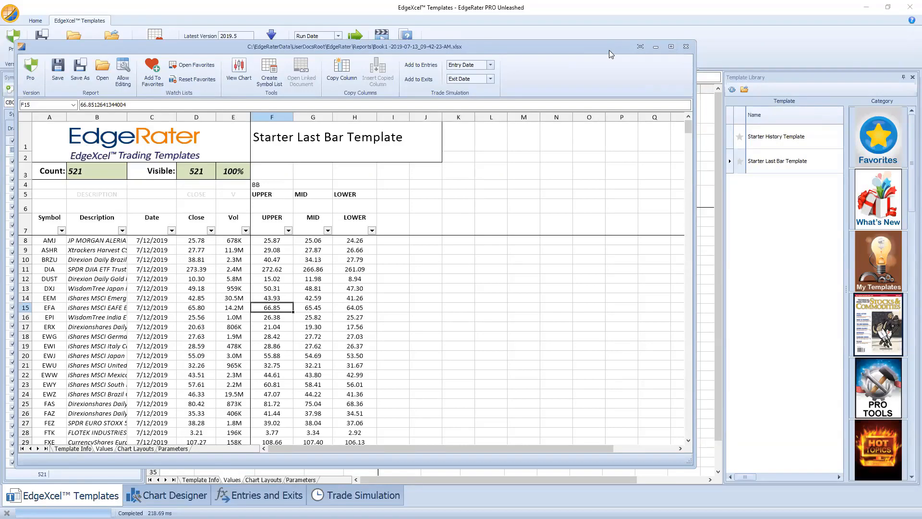
{"action": "left_click", "coordinate": [685, 46]}
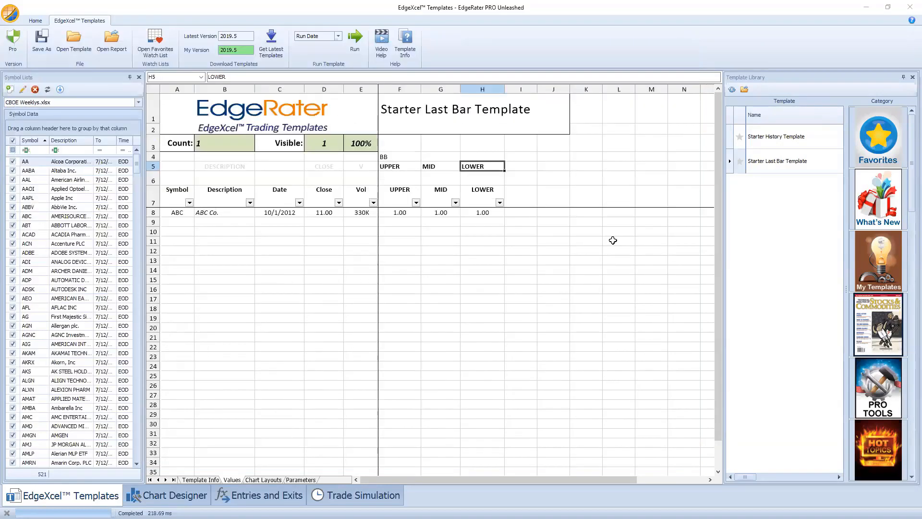
{"action": "left_click", "coordinate": [188, 495]}
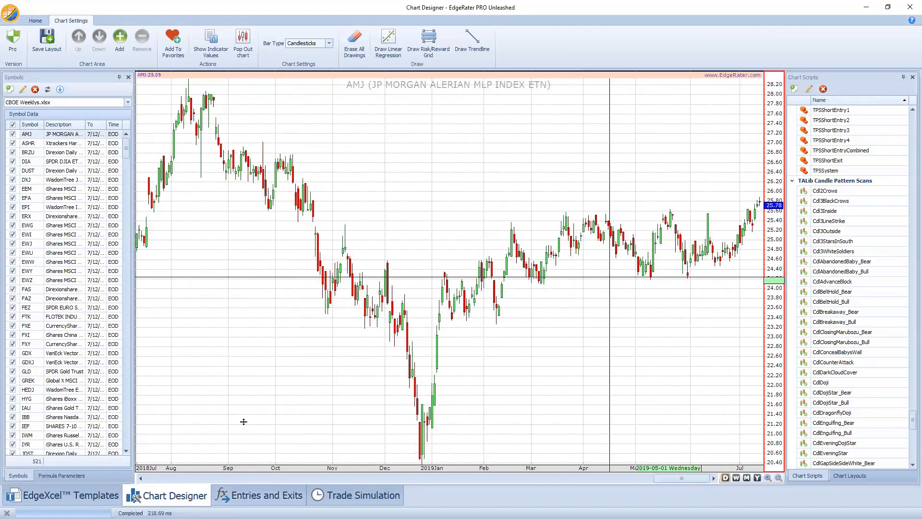
Bring up the System Indicators at the start of the chart scripts list and widen the list to show full names.
{"action": "scroll", "coordinate": [812, 174], "scroll_direction": "up", "scroll_amount": 5}
{"action": "scroll", "coordinate": [813, 174], "scroll_direction": "up", "scroll_amount": 10}
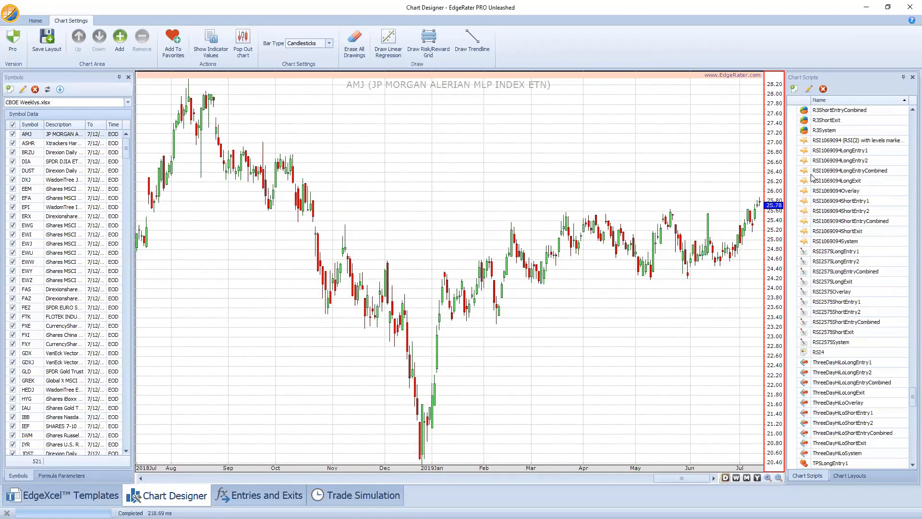
{"action": "scroll", "coordinate": [907, 330], "scroll_direction": "up", "scroll_amount": 15}
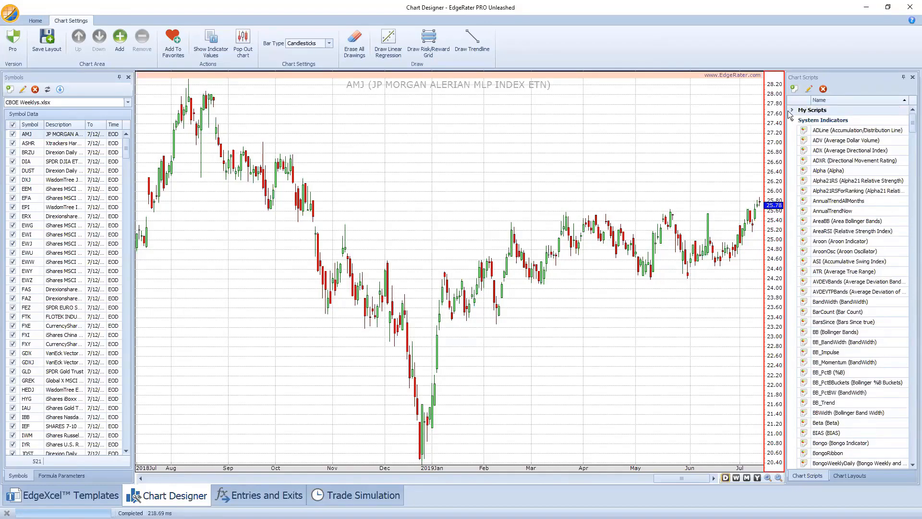
{"action": "left_click_drag", "start_coordinate": [788, 115], "coordinate": [762, 112]}
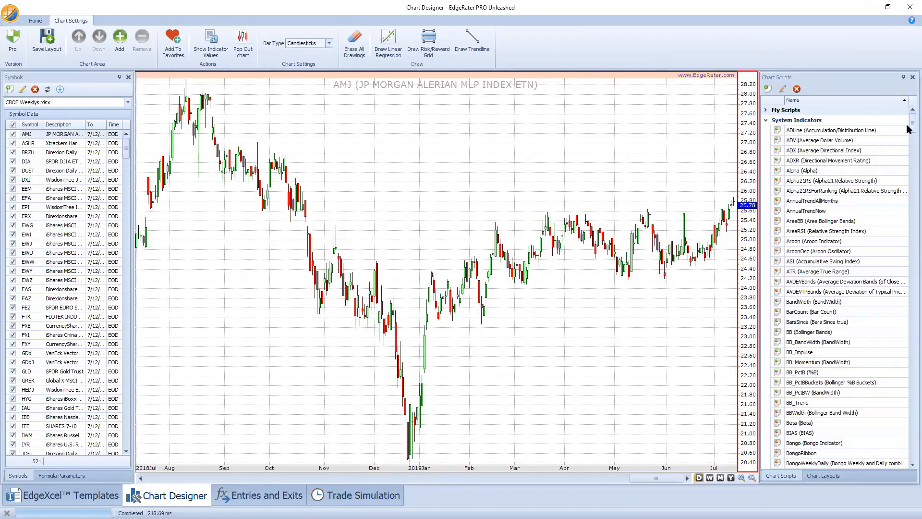
Browse the chart scripts list through System Scans to the TALib Candle Pattern Scans and review the available candle patterns.
{"action": "left_click_drag", "start_coordinate": [908, 127], "coordinate": [902, 289]}
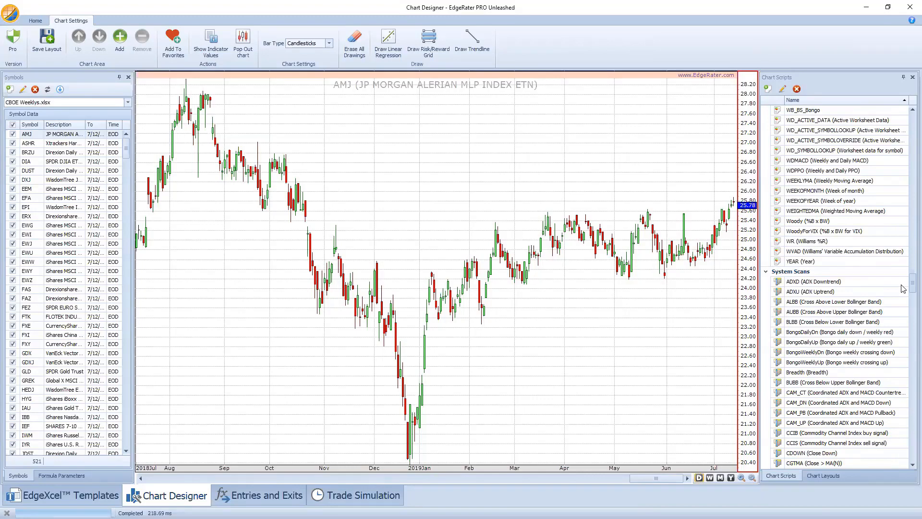
{"action": "left_click_drag", "start_coordinate": [902, 288], "coordinate": [908, 294]}
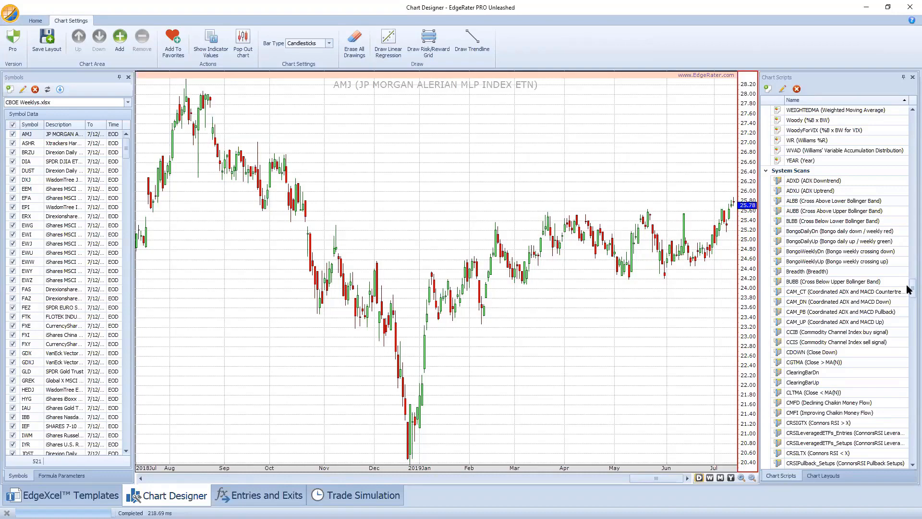
{"action": "left_click_drag", "start_coordinate": [907, 288], "coordinate": [909, 424]}
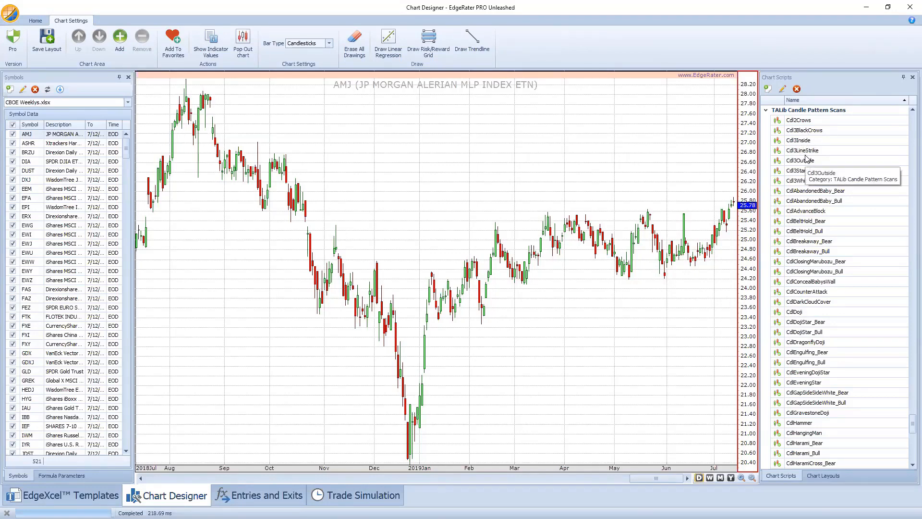
{"action": "scroll", "coordinate": [810, 169], "scroll_direction": "down", "scroll_amount": 1}
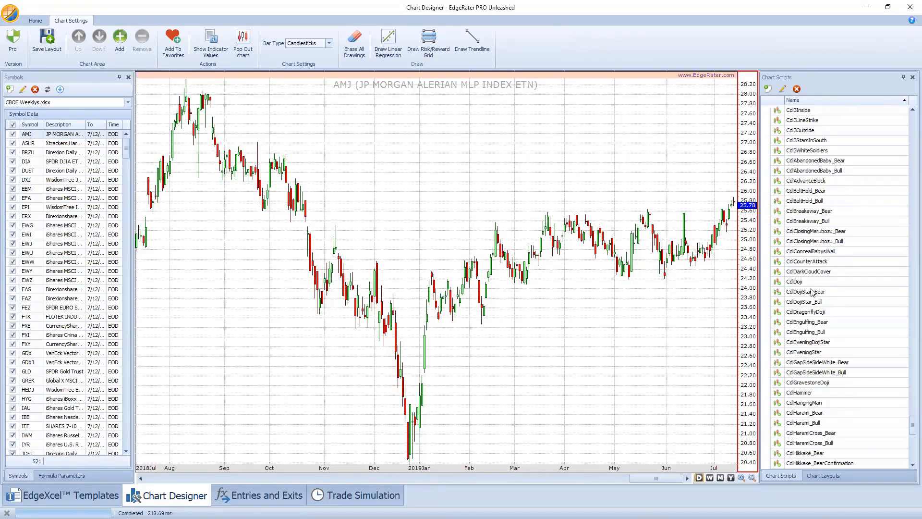
{"action": "scroll", "coordinate": [816, 290], "scroll_direction": "down", "scroll_amount": 7}
{"action": "scroll", "coordinate": [818, 290], "scroll_direction": "down", "scroll_amount": 8}
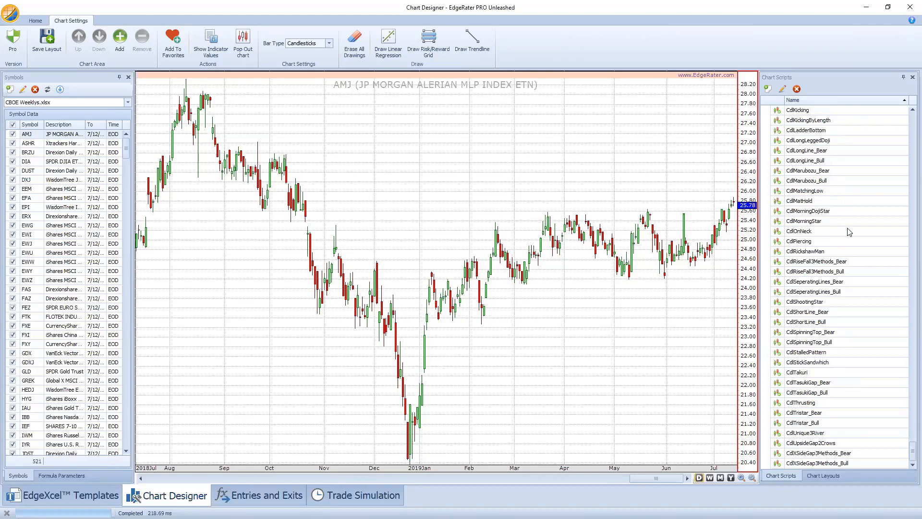
{"action": "scroll", "coordinate": [848, 231], "scroll_direction": "up", "scroll_amount": 11}
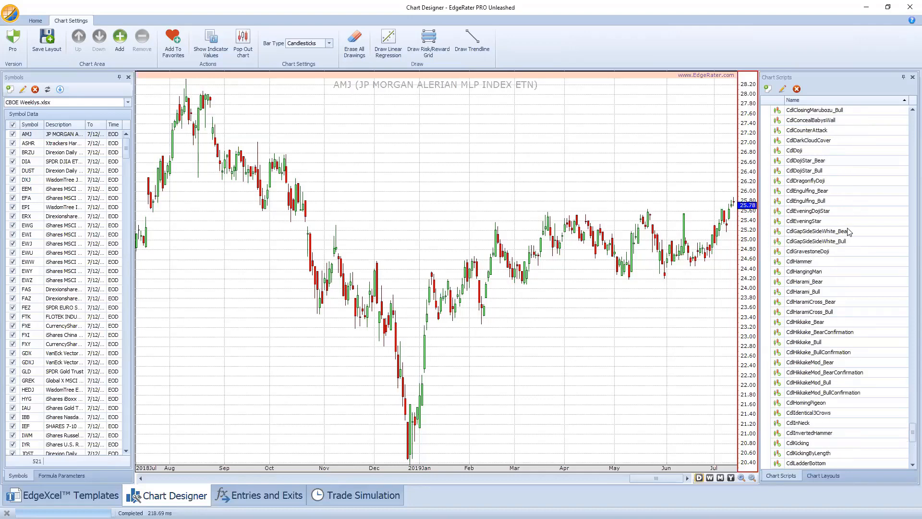
{"action": "scroll", "coordinate": [848, 232], "scroll_direction": "up", "scroll_amount": 6}
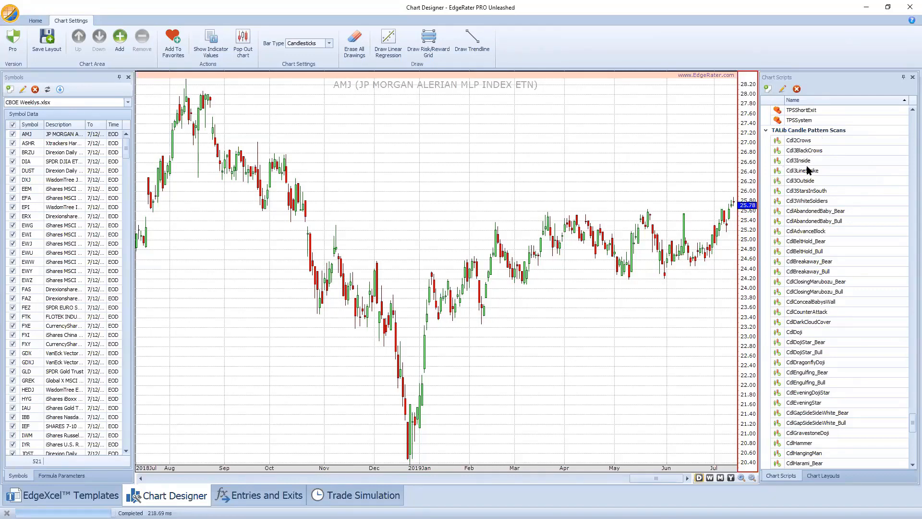
{"action": "scroll", "coordinate": [820, 302], "scroll_direction": "down", "scroll_amount": 2}
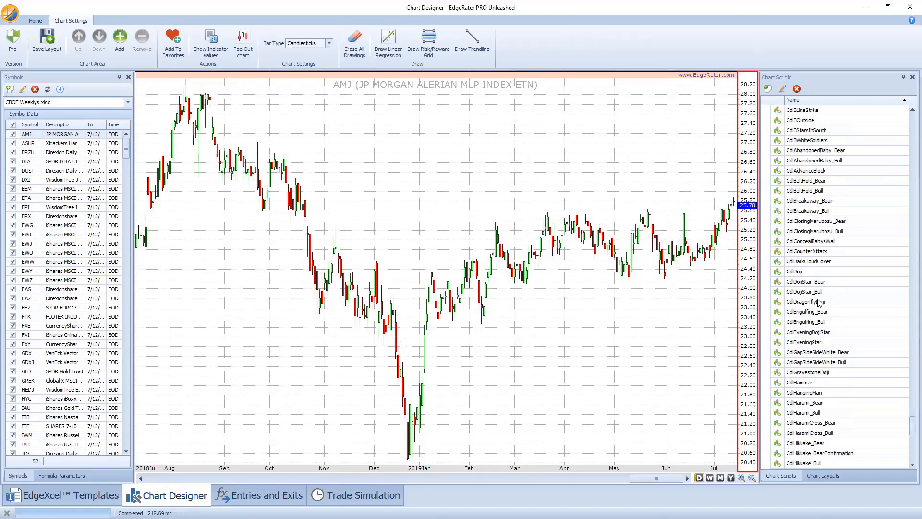
Add the CdlDoji candle pattern scan to the AMJ chart and enlarge the bars to compare its signals with the candles.
{"action": "left_click", "coordinate": [777, 272]}
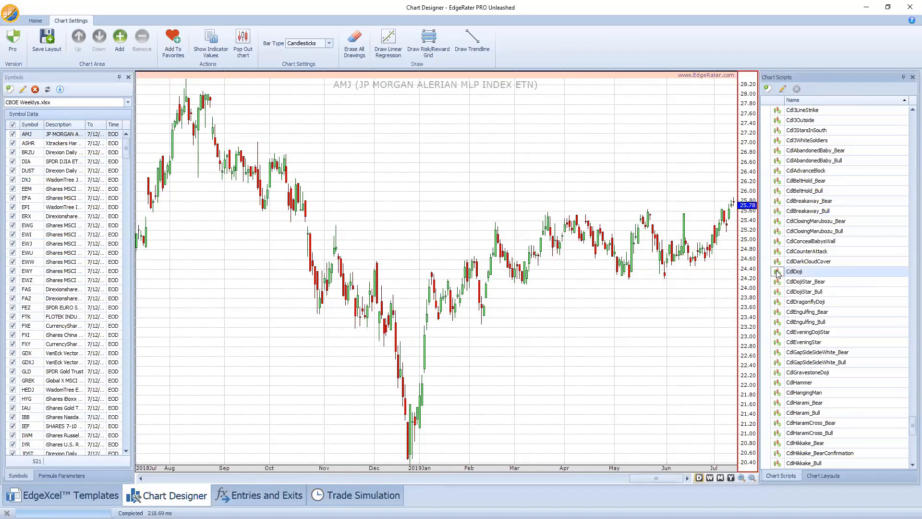
{"action": "double_click", "coordinate": [777, 272]}
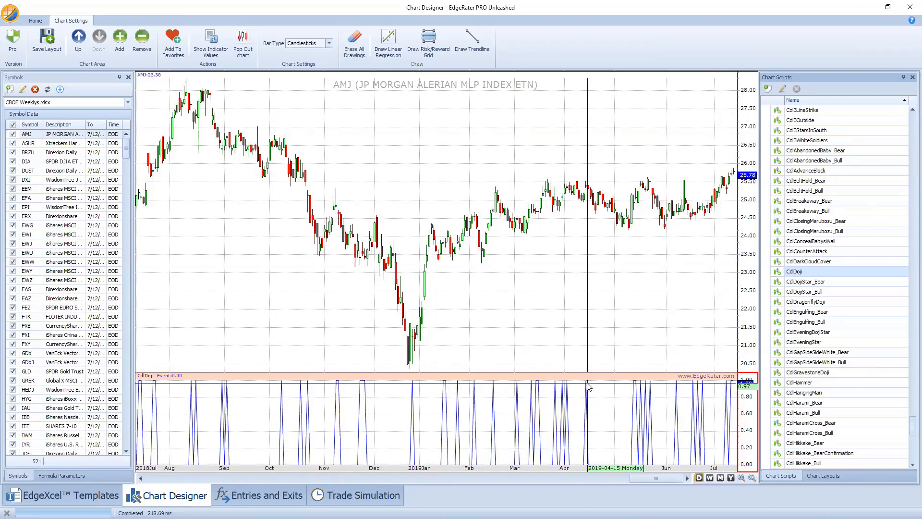
{"action": "left_click", "coordinate": [741, 478]}
{"action": "left_click", "coordinate": [741, 477]}
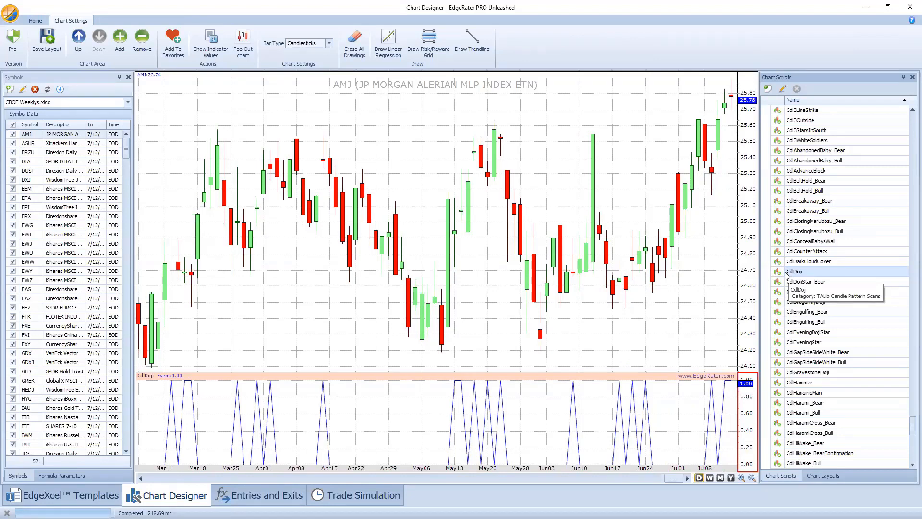
{"action": "scroll", "coordinate": [787, 273], "scroll_direction": "up", "scroll_amount": 4}
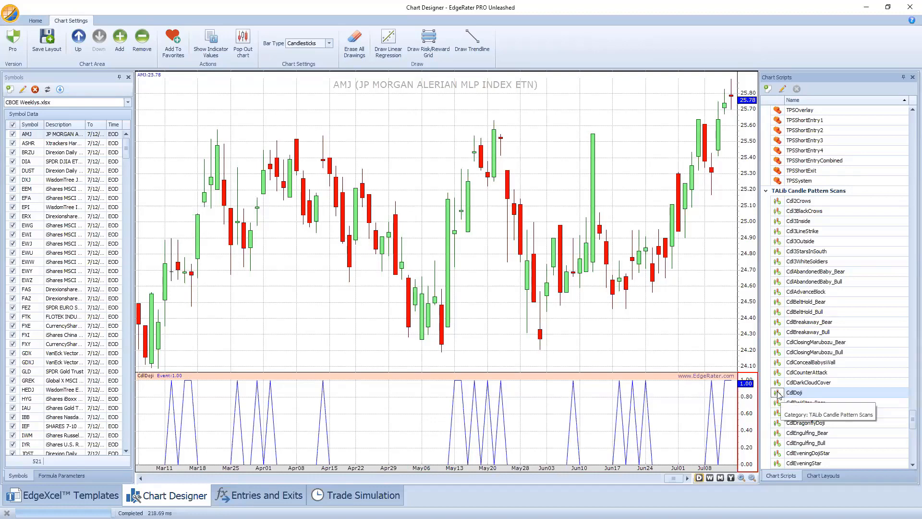
{"action": "scroll", "coordinate": [780, 395], "scroll_direction": "down", "scroll_amount": 3}
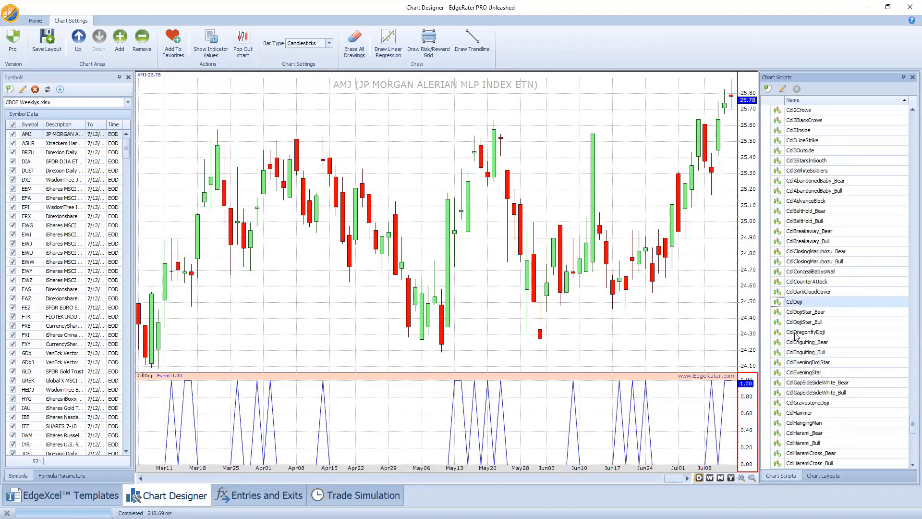
In EdgeXcel Templates, open the Relative Strength Ranking And Indexing template from Pro Tools and set its Relative Strength Function to CdlDoji's Event output.
{"action": "left_click", "coordinate": [87, 496]}
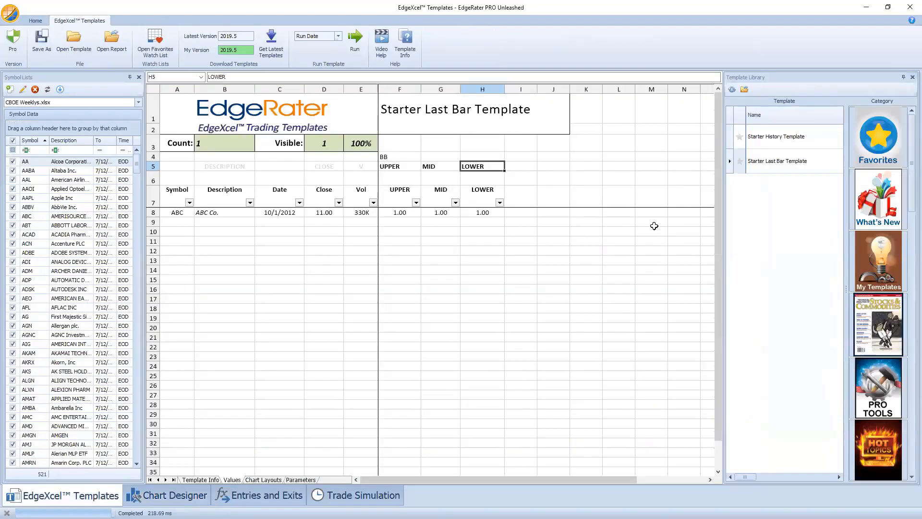
{"action": "left_click", "coordinate": [890, 380]}
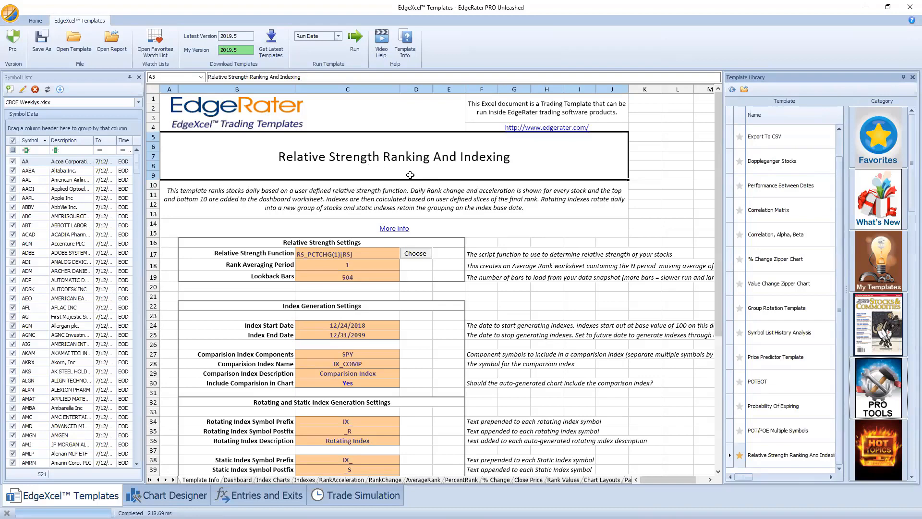
{"action": "left_click", "coordinate": [414, 254]}
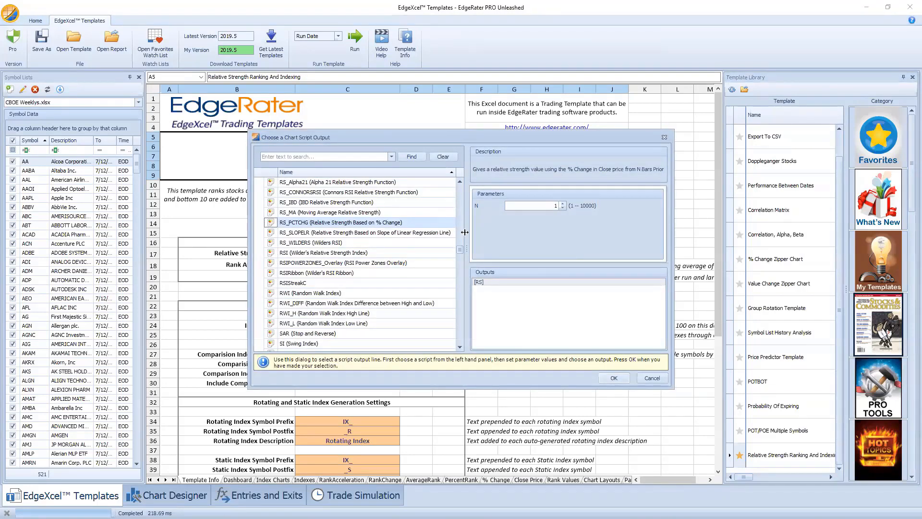
{"action": "left_click_drag", "start_coordinate": [462, 252], "coordinate": [465, 323]}
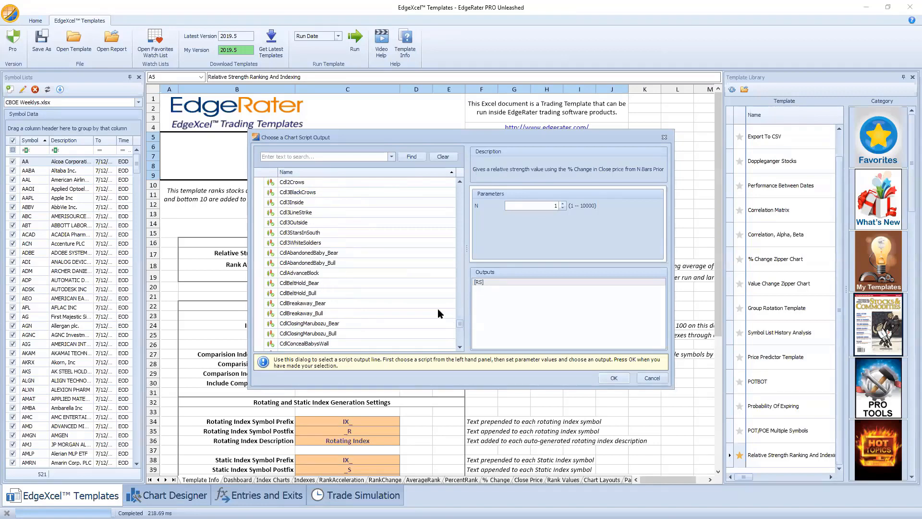
{"action": "scroll", "coordinate": [355, 277], "scroll_direction": "down", "scroll_amount": 2}
{"action": "left_click", "coordinate": [292, 314]}
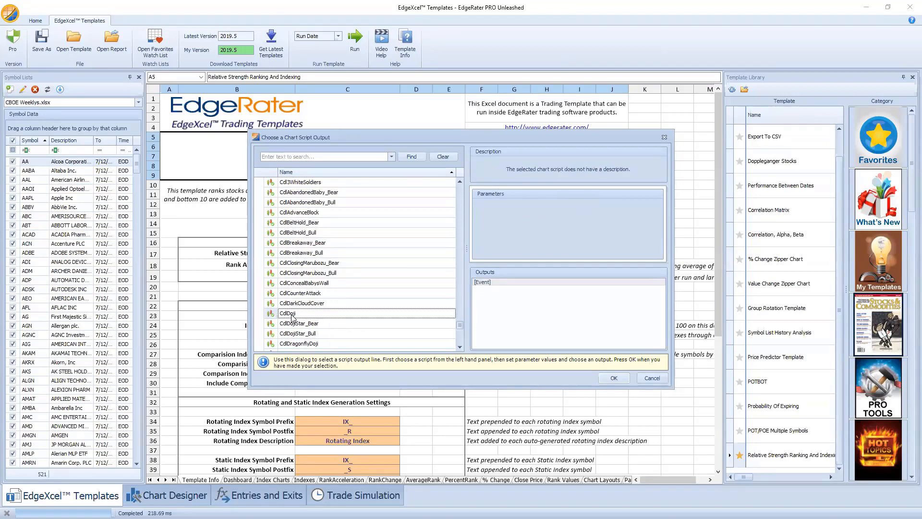
{"action": "left_click", "coordinate": [488, 284]}
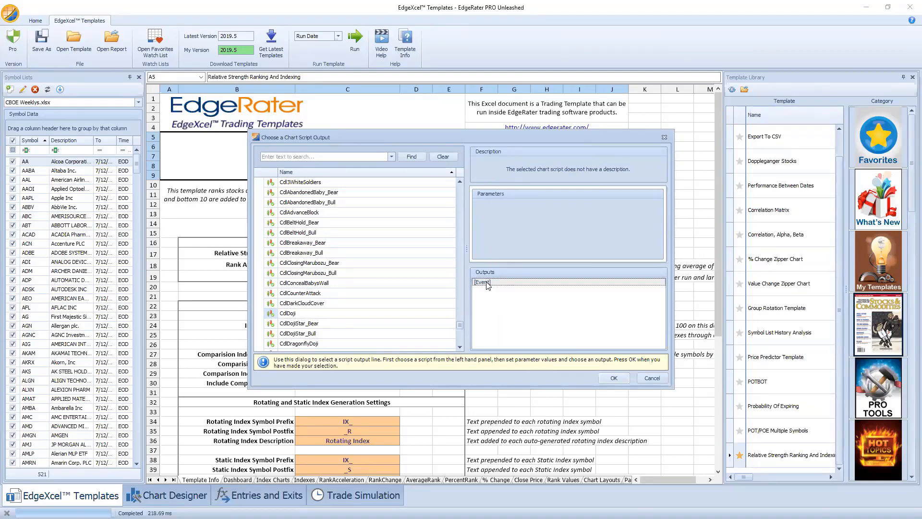
{"action": "left_click", "coordinate": [620, 379]}
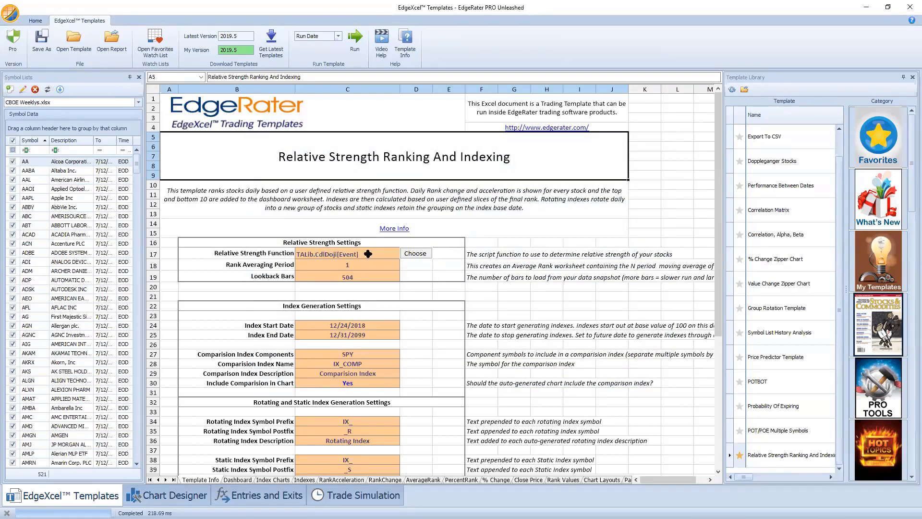
Copy the TALib.CdlDoji[Event] function text, switch to StarterLastBarTemplate.xlsx in Excel, widen column I slightly and paste the text into I4.
{"action": "left_click", "coordinate": [367, 254]}
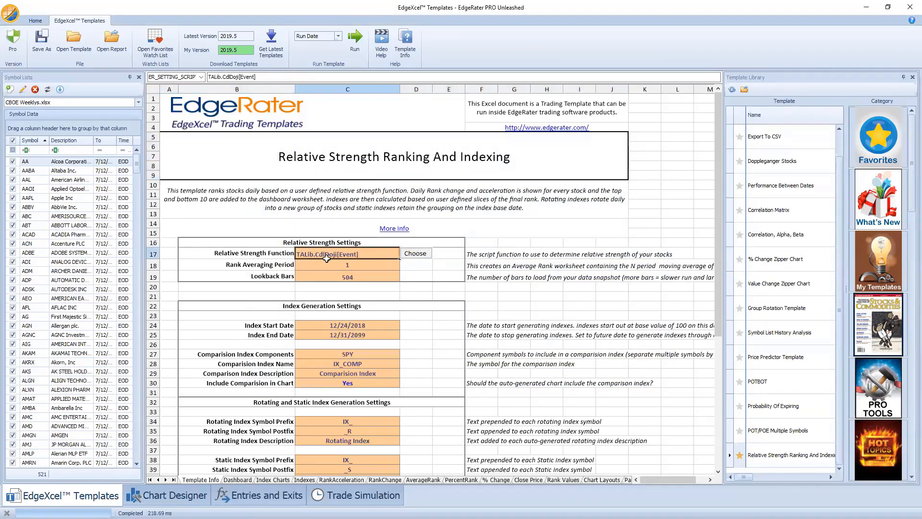
{"action": "double_click", "coordinate": [364, 254]}
{"action": "left_click_drag", "start_coordinate": [365, 254], "coordinate": [295, 255]}
{"action": "key", "text": "ctrl+c"}
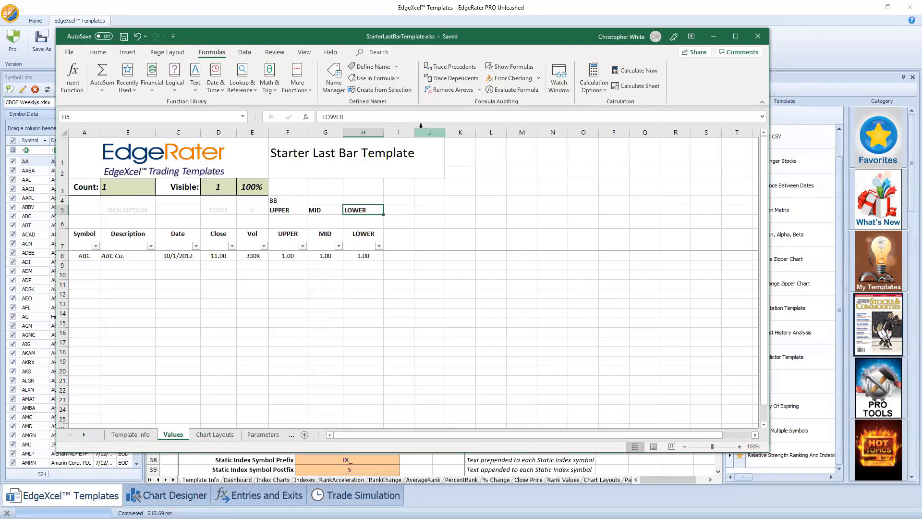
{"action": "left_click_drag", "start_coordinate": [416, 129], "coordinate": [421, 129]}
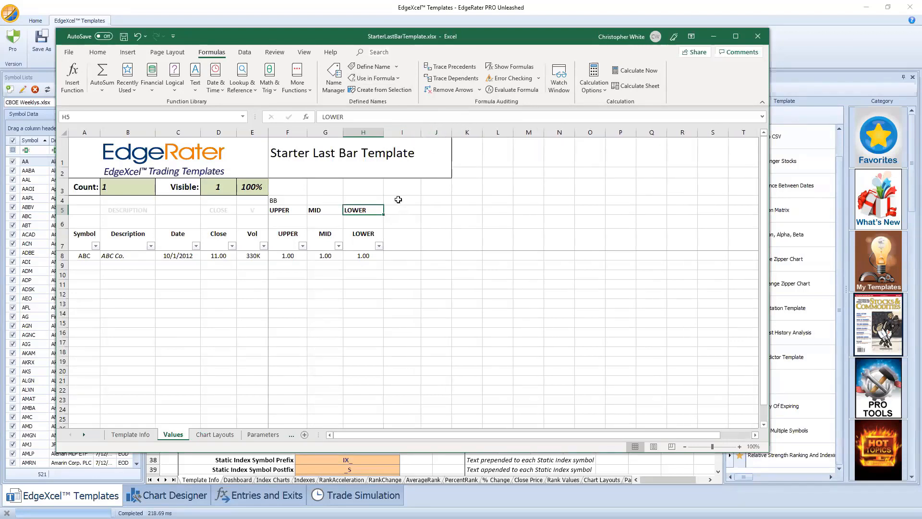
{"action": "left_click", "coordinate": [398, 199]}
{"action": "key", "text": "ctrl+v"}
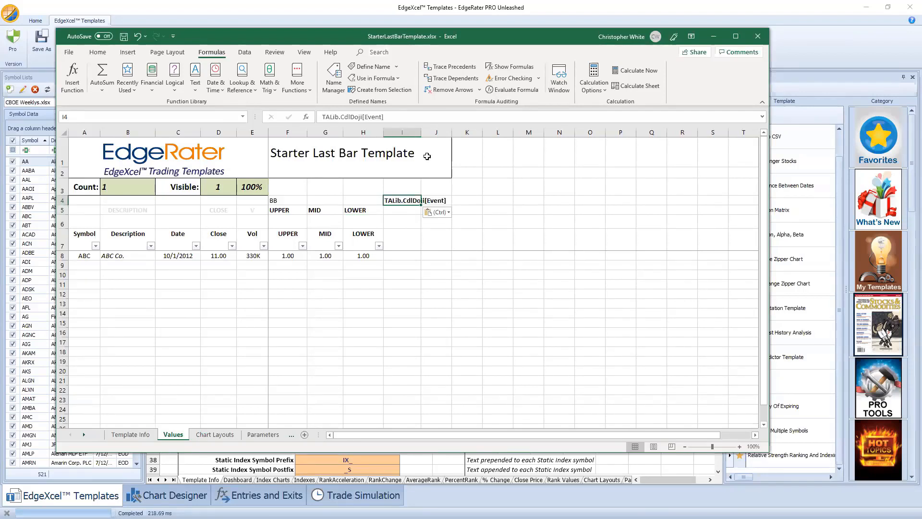
Enter Event as the output name in cell I5 of the Values sheet.
{"action": "left_click", "coordinate": [402, 210]}
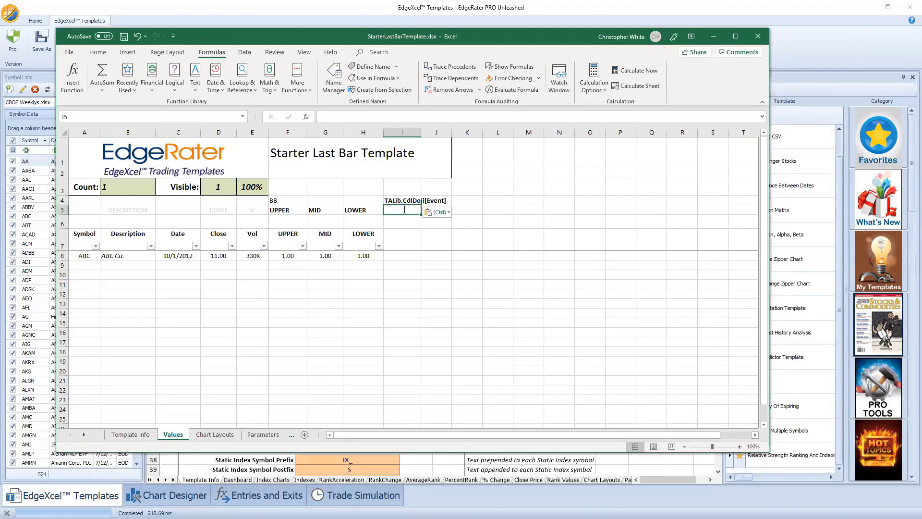
{"action": "type", "text": "Event"}
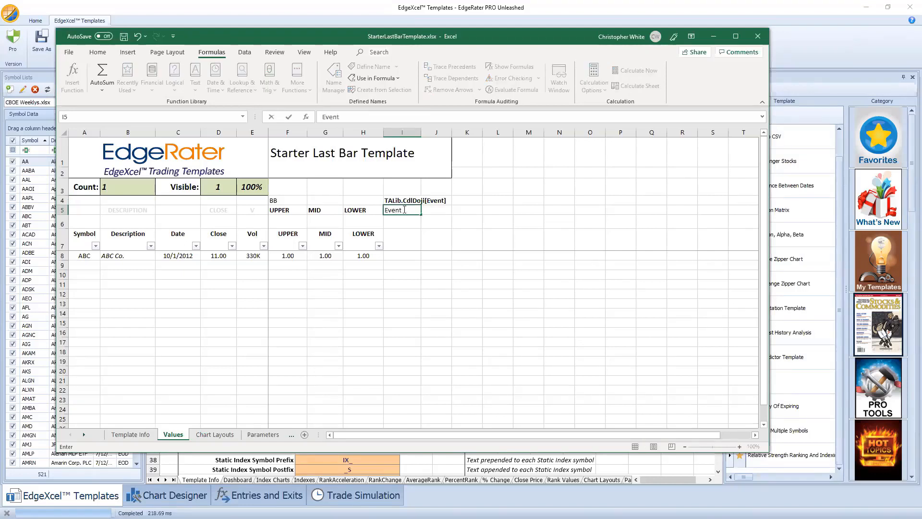
{"action": "key", "text": "Return"}
Remove the bracketed [Event] part from cell I4 so it contains only TALib.CdlDoji.
{"action": "key", "text": "Up"}
{"action": "key", "text": "Up"}
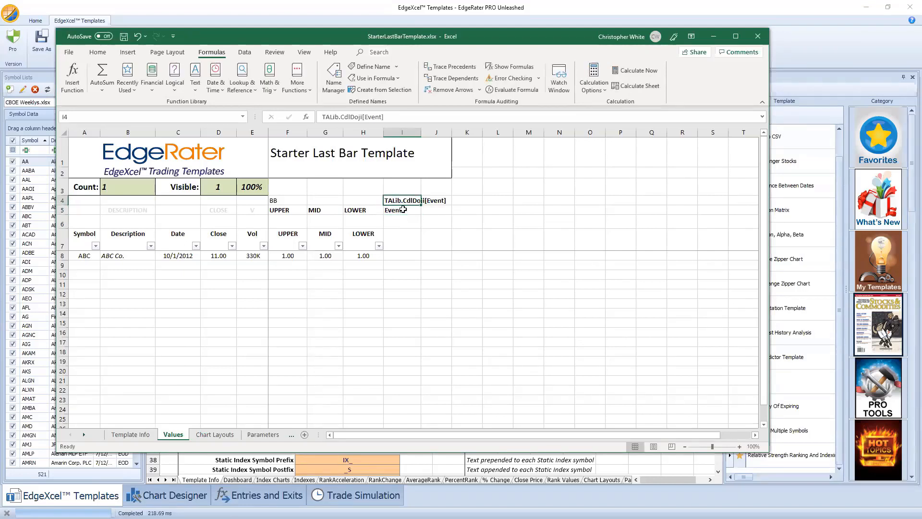
{"action": "left_click", "coordinate": [390, 118]}
{"action": "key", "text": "BackSpace"}
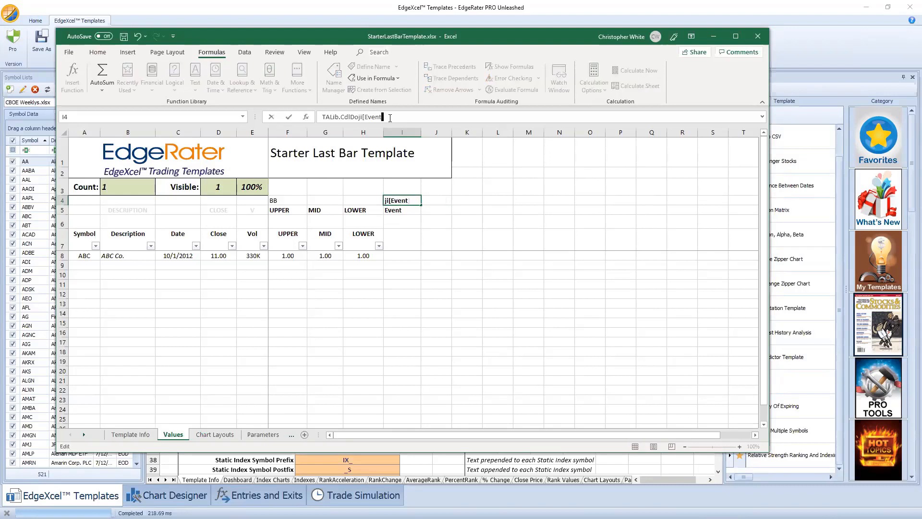
{"action": "key", "text": "BackSpace"}
{"action": "key", "text": "BackSpace"}
{"action": "key", "text": "BackSpace"}
{"action": "key", "text": "BackSpace"}
{"action": "key", "text": "BackSpace"}
{"action": "key", "text": "BackSpace"}
{"action": "key", "text": "Return"}
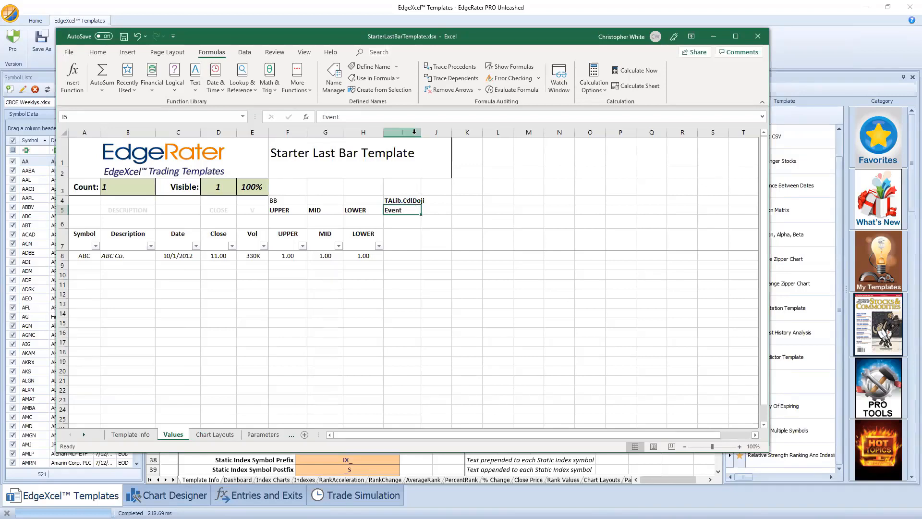
Enter Doji as the column heading in cell I7.
{"action": "left_click", "coordinate": [406, 238]}
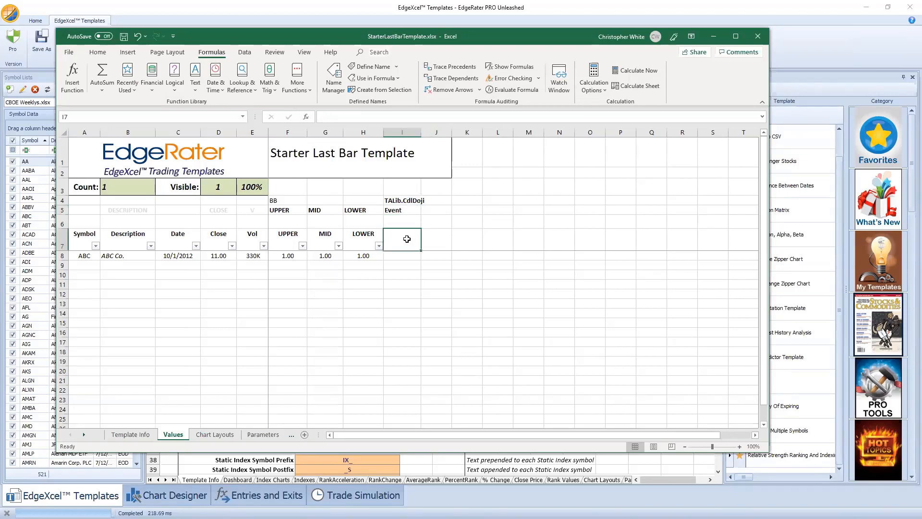
{"action": "type", "text": "Doji"}
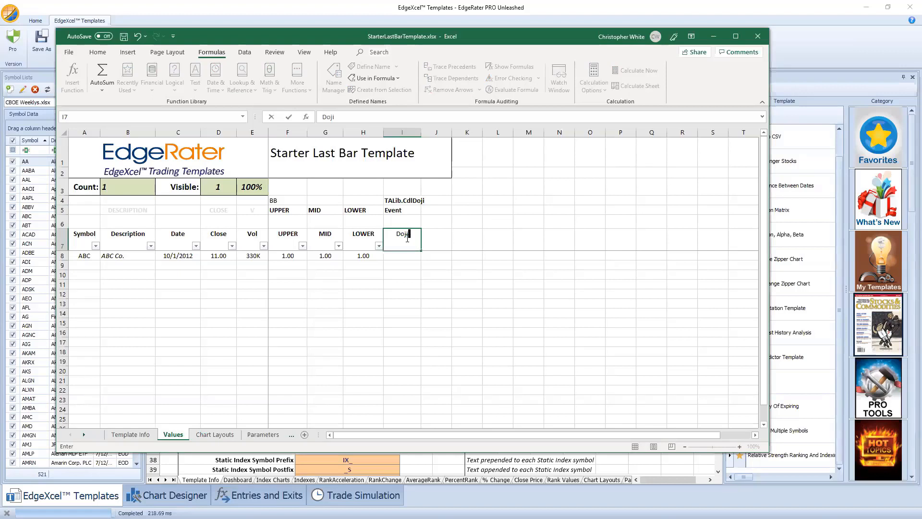
{"action": "key", "text": "Return"}
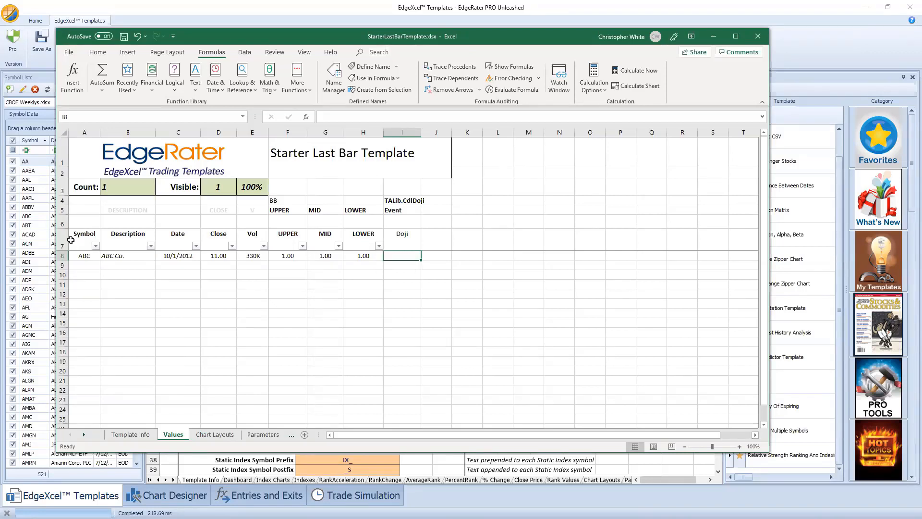
Reapply the filter across the row 7 headings from Symbol to Doji, and select cell I8 beneath the new heading.
{"action": "left_click_drag", "start_coordinate": [80, 236], "coordinate": [404, 237]}
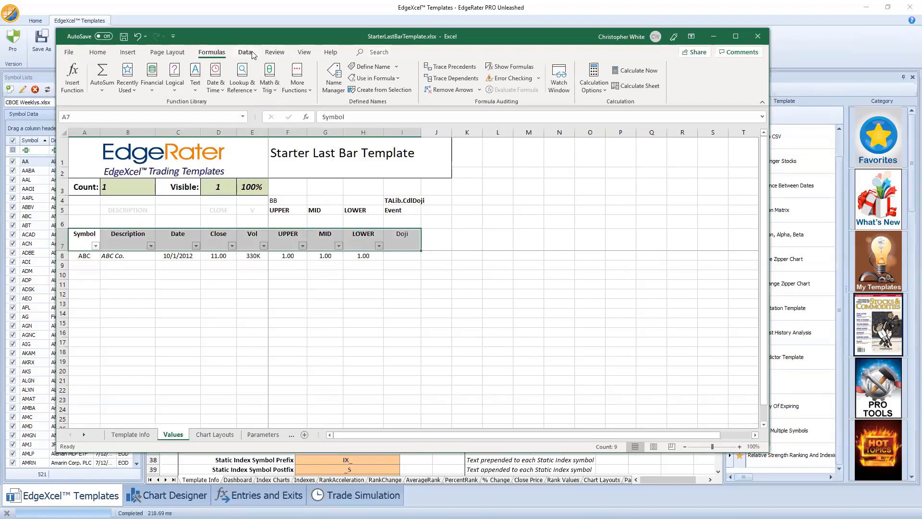
{"action": "left_click", "coordinate": [237, 52]}
{"action": "left_click", "coordinate": [450, 79]}
{"action": "left_click", "coordinate": [450, 78]}
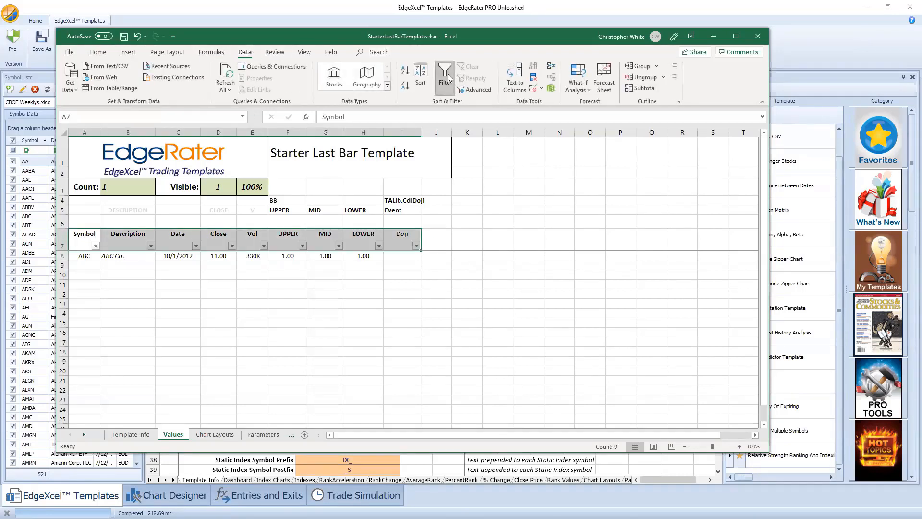
{"action": "left_click", "coordinate": [485, 212]}
{"action": "left_click", "coordinate": [403, 256]}
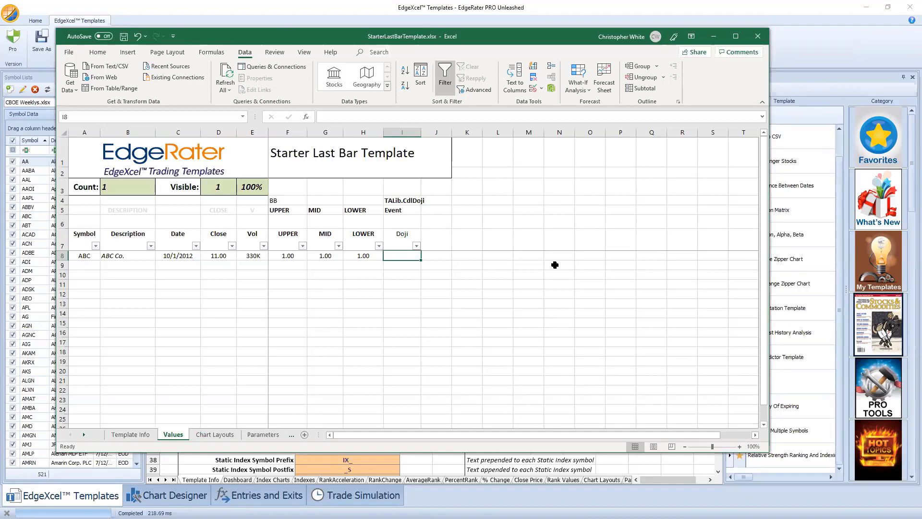
Enter 1 as the sample value in cell I8 beneath the Doji heading.
{"action": "type", "text": "1"}
{"action": "key", "text": "Return"}
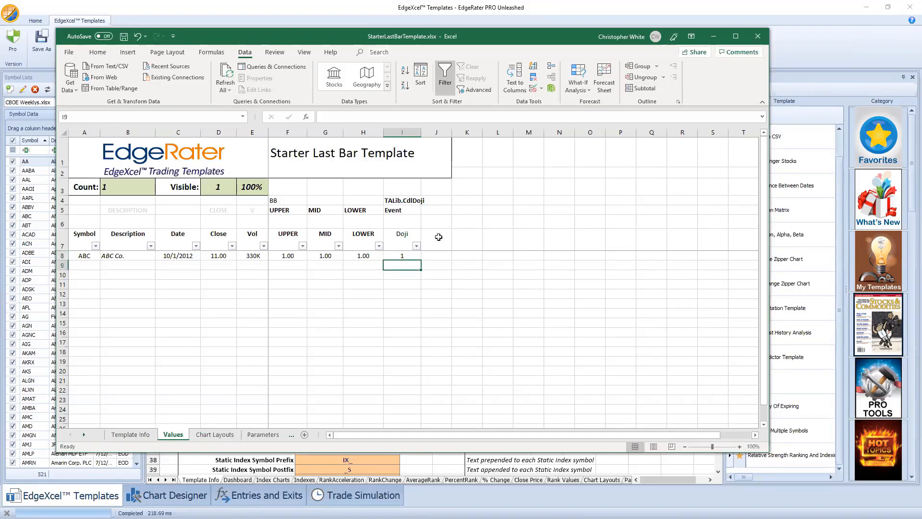
{"action": "left_click", "coordinate": [414, 256]}
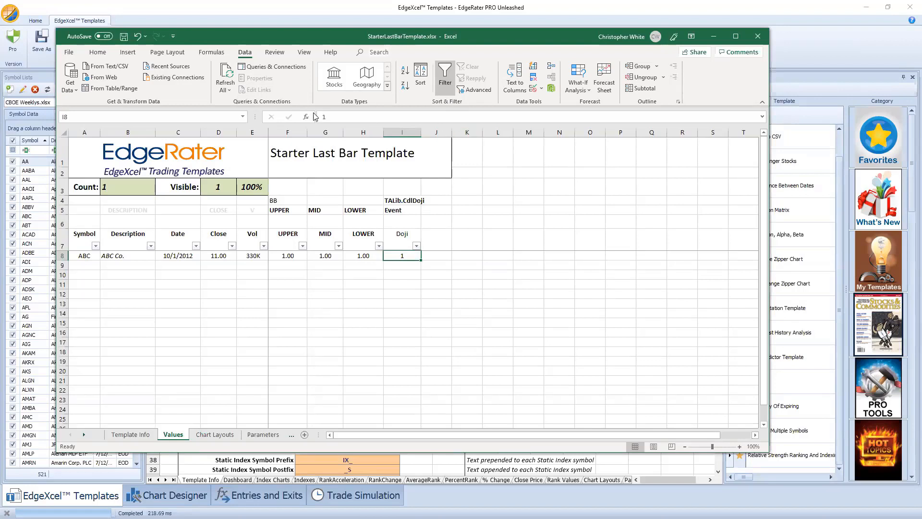
Copy the formatting of the LOWER heading in H7 to the Doji heading in I7 and save the workbook.
{"action": "left_click", "coordinate": [404, 236]}
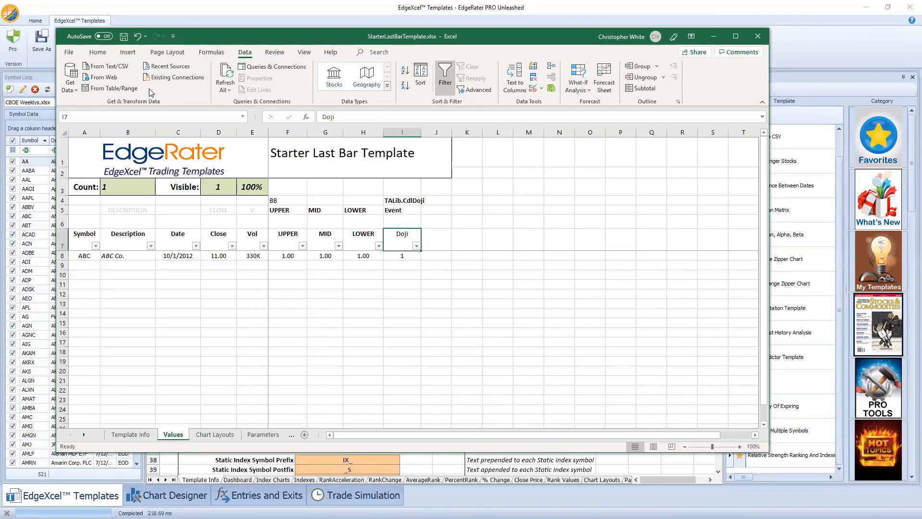
{"action": "left_click", "coordinate": [98, 52]}
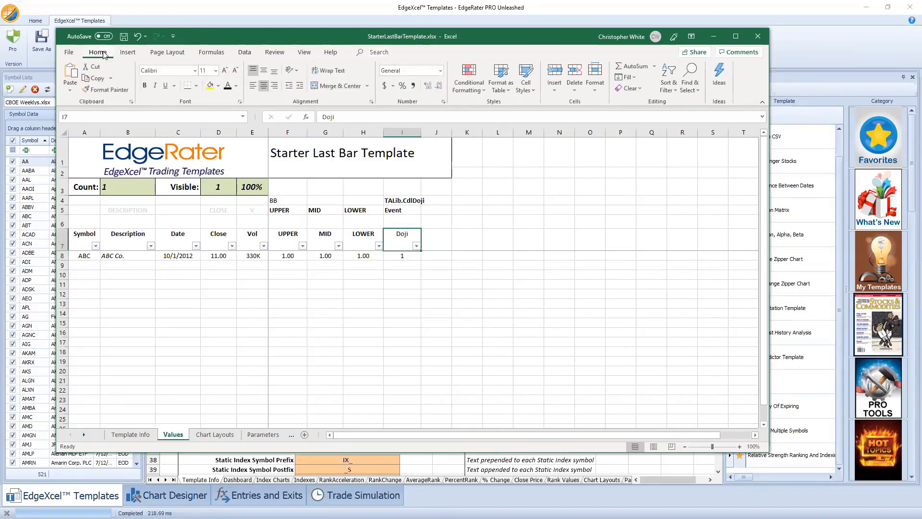
{"action": "left_click", "coordinate": [115, 96]}
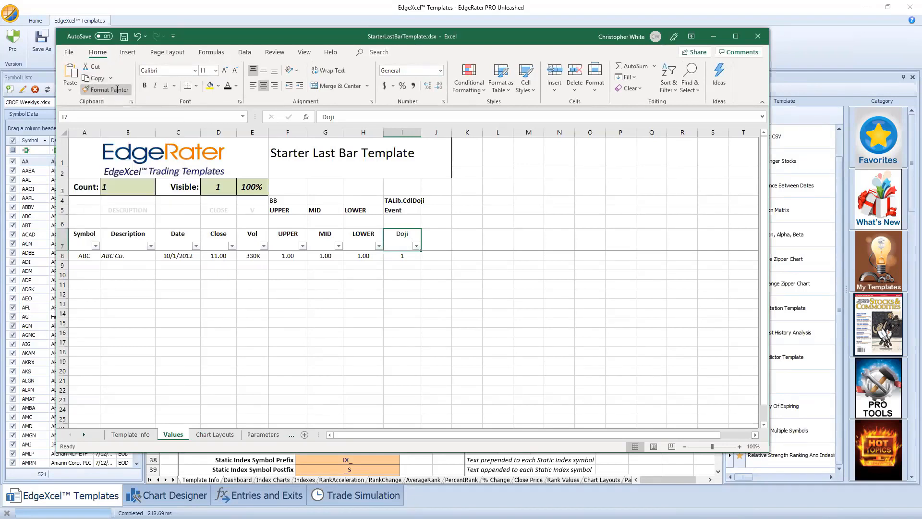
{"action": "left_click", "coordinate": [359, 233]}
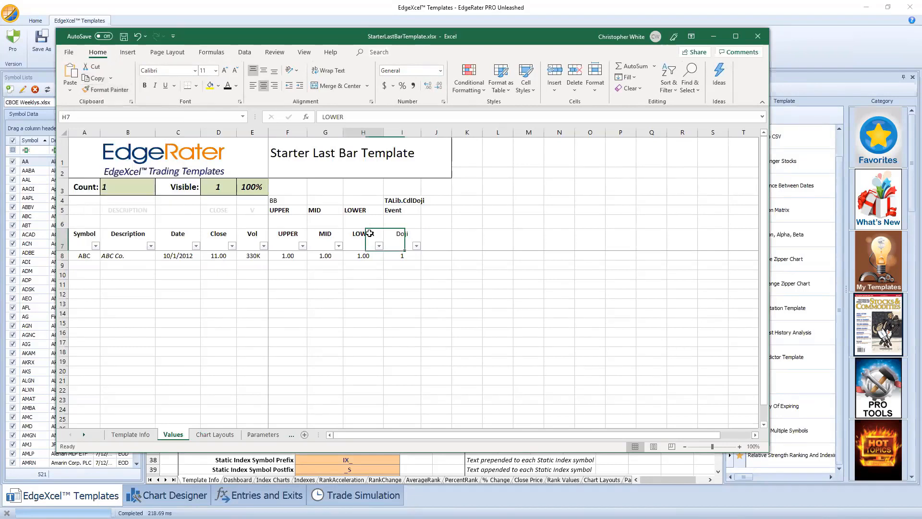
{"action": "left_click", "coordinate": [100, 90]}
{"action": "left_click", "coordinate": [403, 235]}
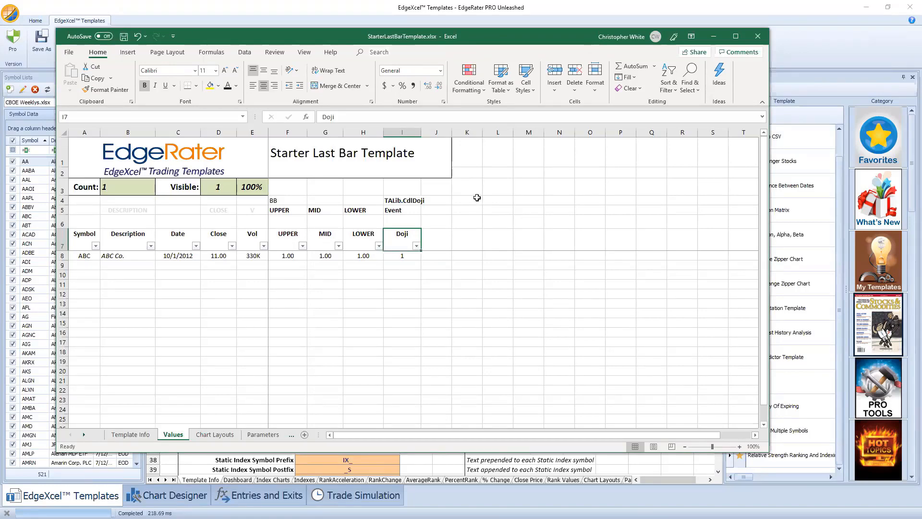
{"action": "left_click", "coordinate": [125, 38]}
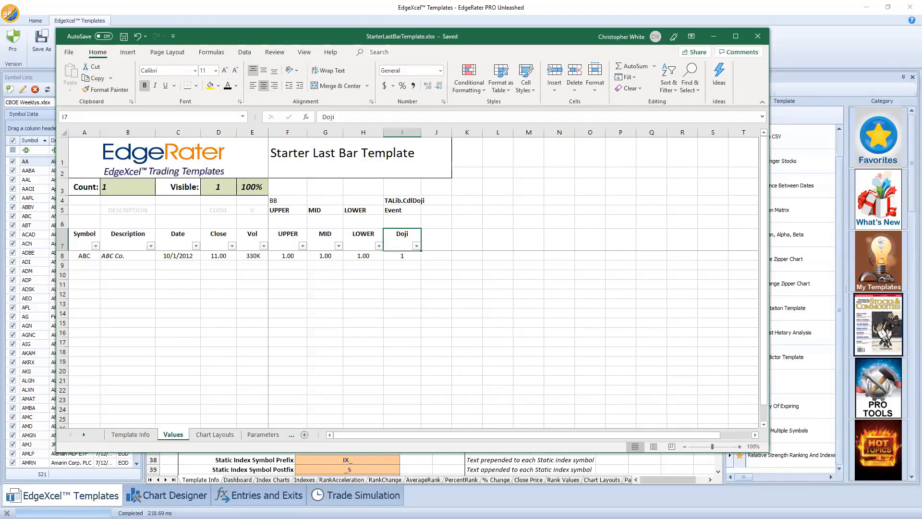
Switch to EdgeRater, reload the Starter Last Bar Template from My Templates and run it.
{"action": "left_click", "coordinate": [182, 513]}
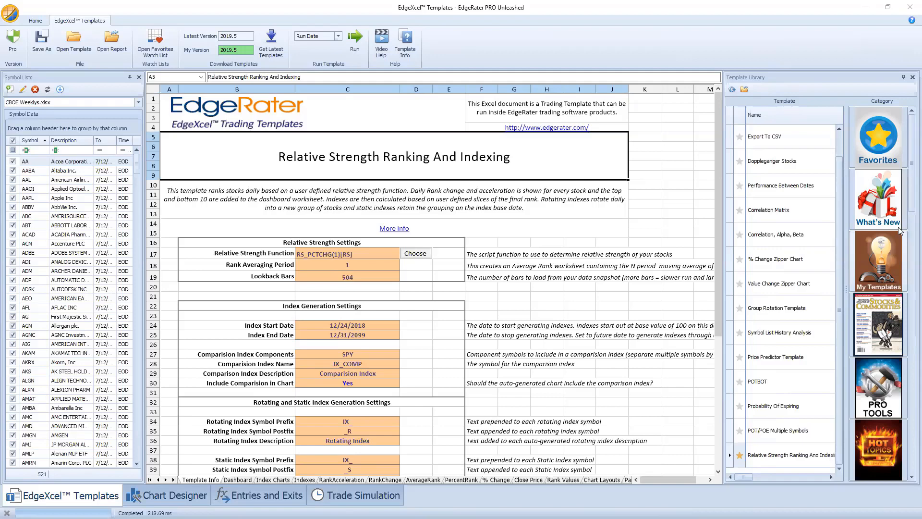
{"action": "left_click", "coordinate": [889, 250]}
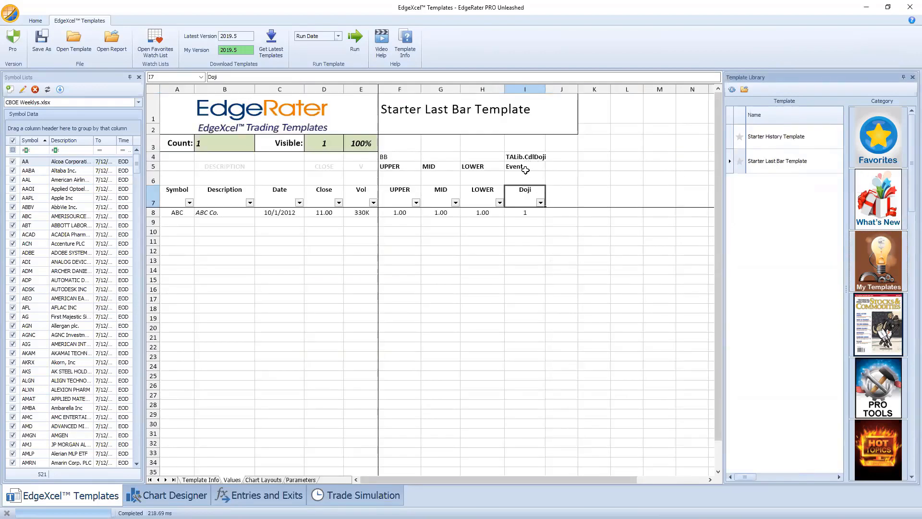
{"action": "left_click", "coordinate": [357, 44]}
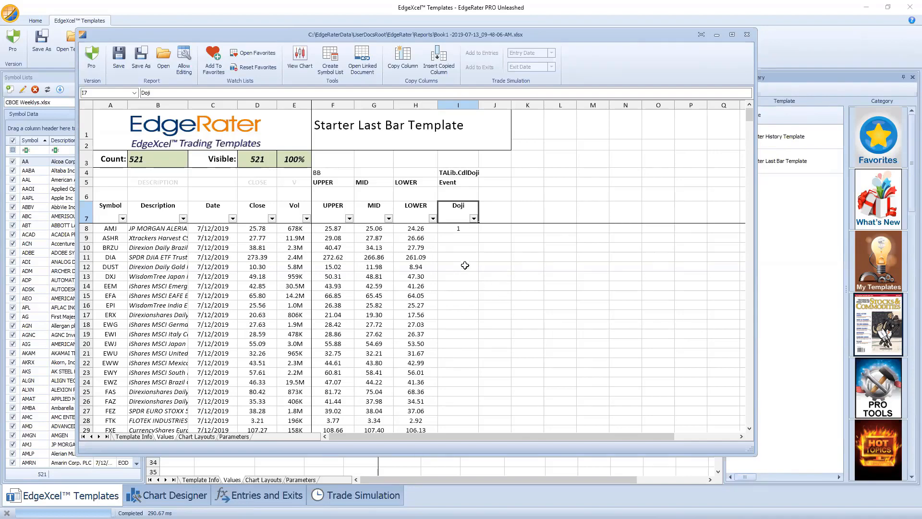
Return to the template workbook in Excel and extend the named range ERF_1 to =Values!$F$4:$I$4.
{"action": "left_click", "coordinate": [745, 34]}
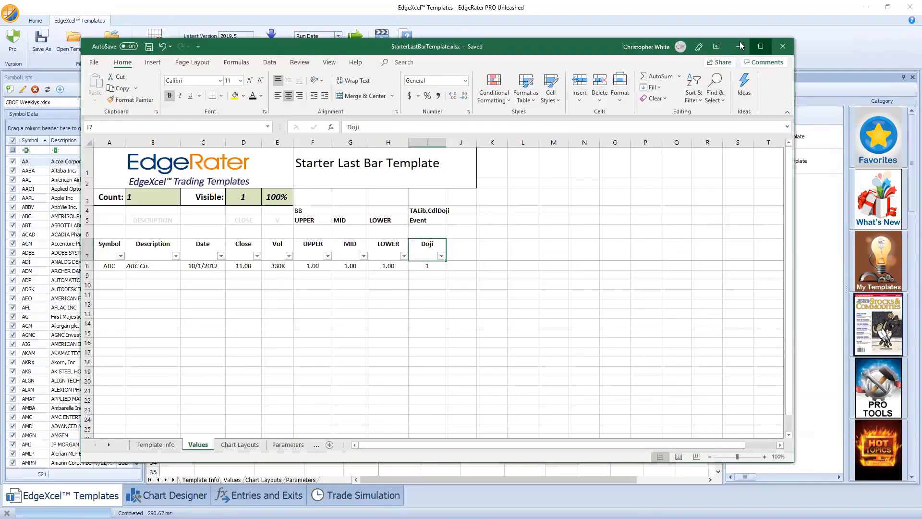
{"action": "left_click", "coordinate": [762, 47]}
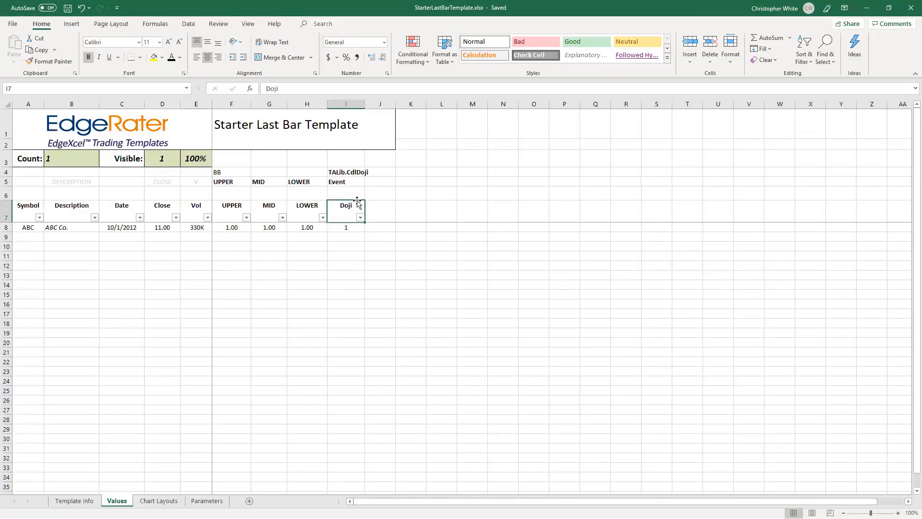
{"action": "left_click", "coordinate": [156, 24]}
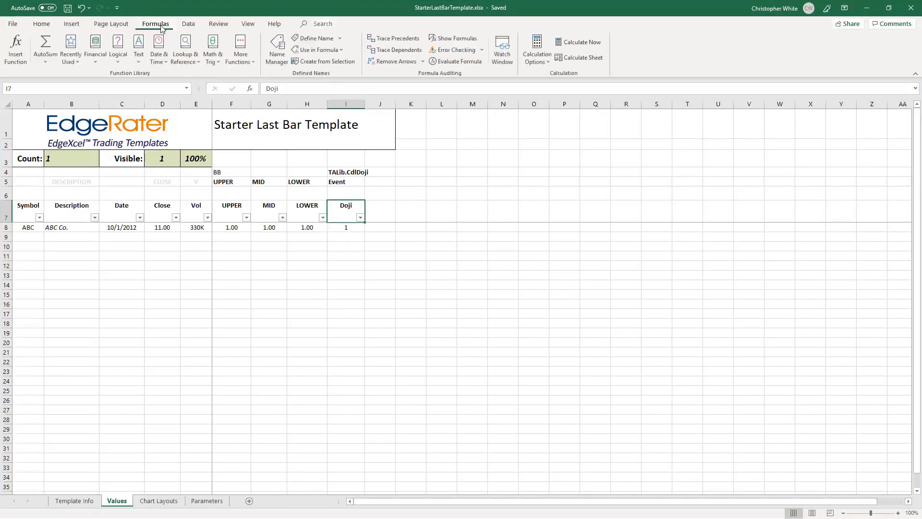
{"action": "left_click", "coordinate": [277, 53]}
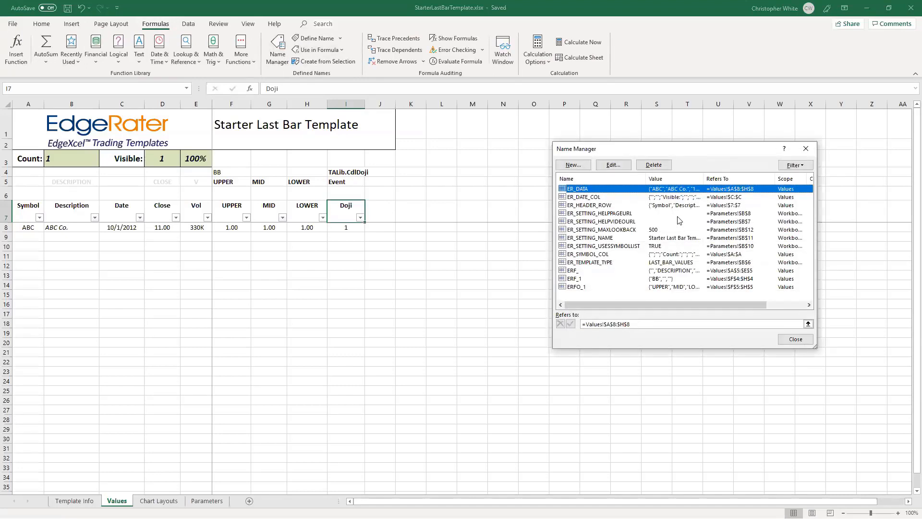
{"action": "left_click", "coordinate": [576, 278]}
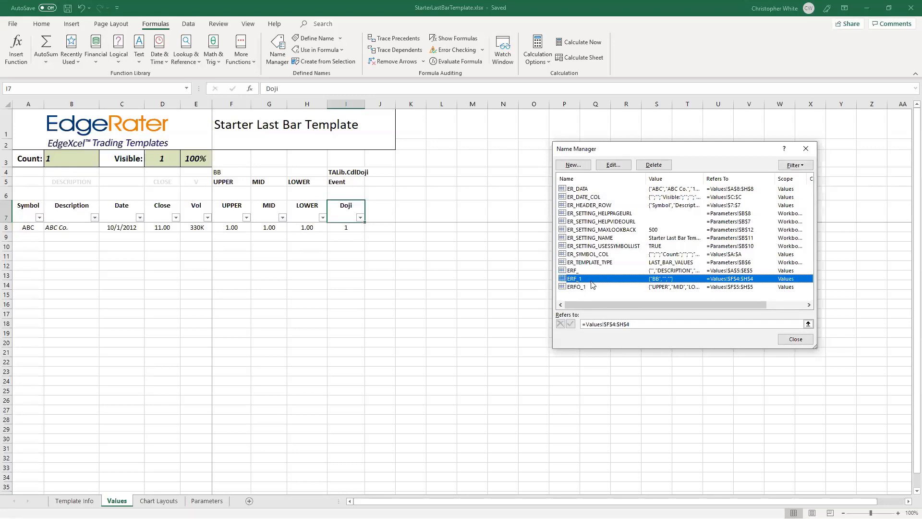
{"action": "left_click", "coordinate": [808, 323]}
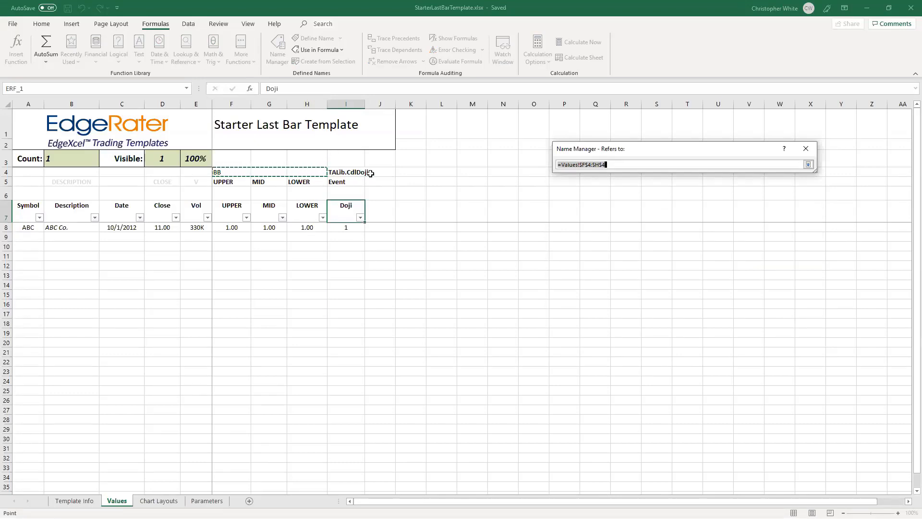
{"action": "left_click", "coordinate": [354, 171], "text": "shift"}
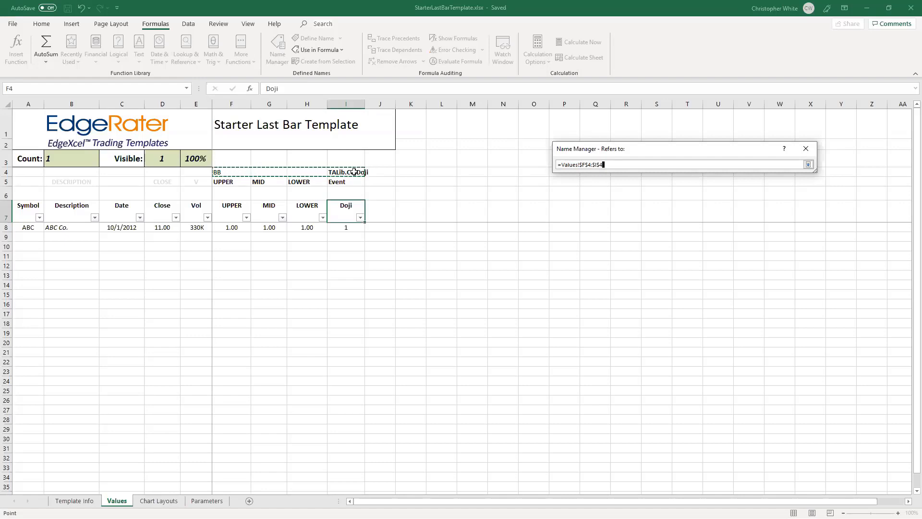
{"action": "key", "text": "Return"}
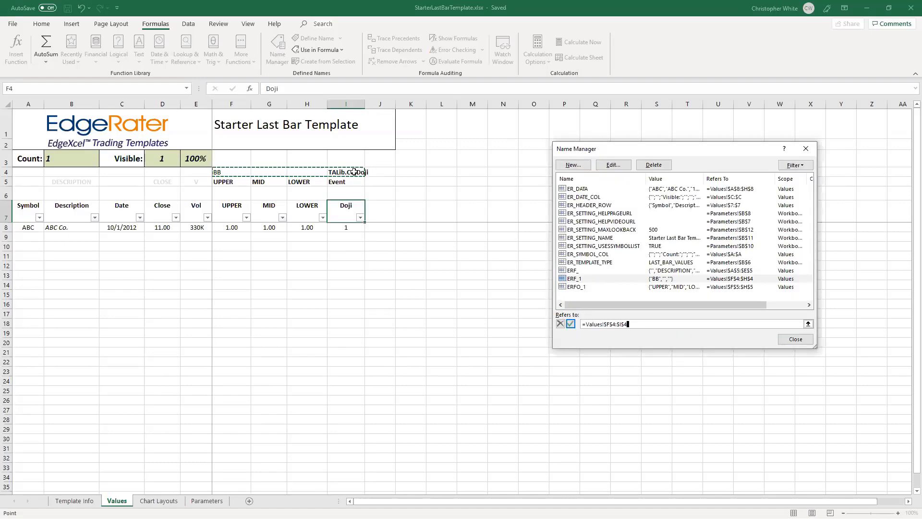
{"action": "left_click", "coordinate": [570, 325]}
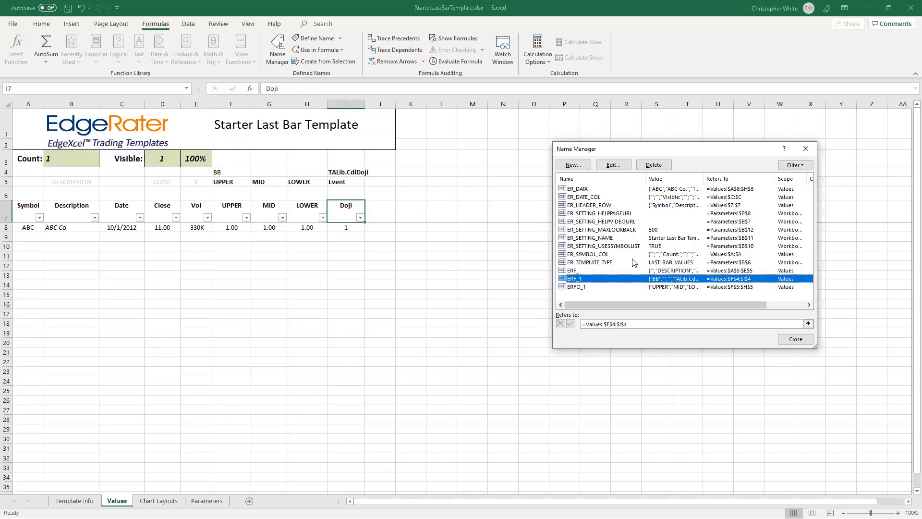
{"action": "left_click", "coordinate": [808, 324]}
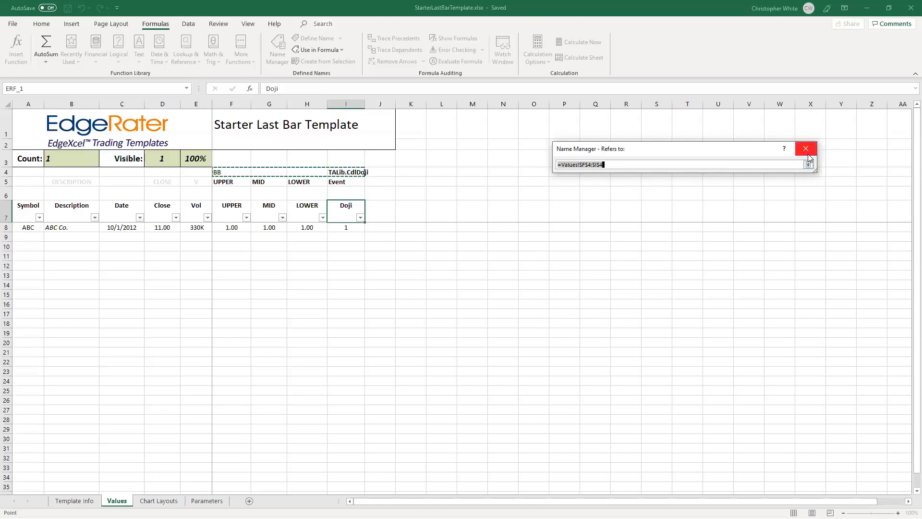
{"action": "left_click", "coordinate": [808, 165]}
Extend the named range ERFO_1 to =Values!$F$5:$I$5 so it includes the Event output.
{"action": "left_click", "coordinate": [577, 287]}
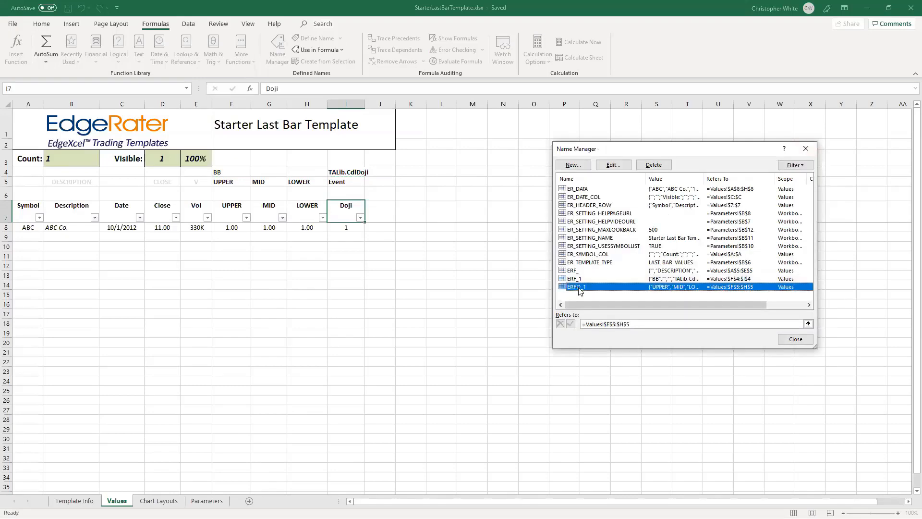
{"action": "left_click", "coordinate": [809, 324]}
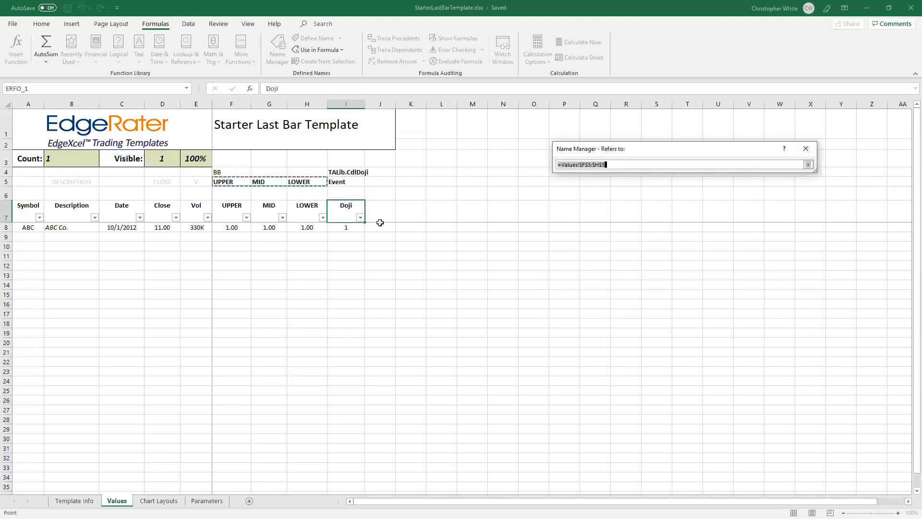
{"action": "left_click", "coordinate": [359, 183], "text": "shift"}
{"action": "key", "text": "Return"}
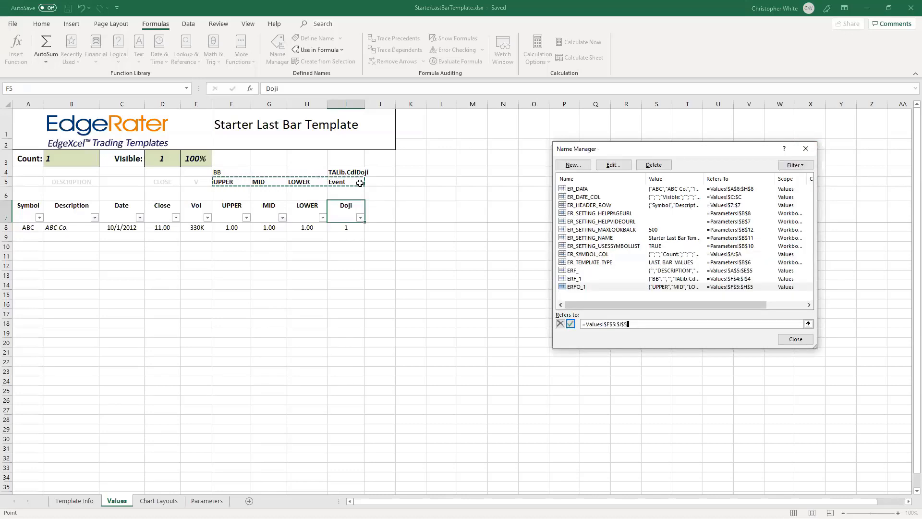
{"action": "left_click", "coordinate": [571, 324]}
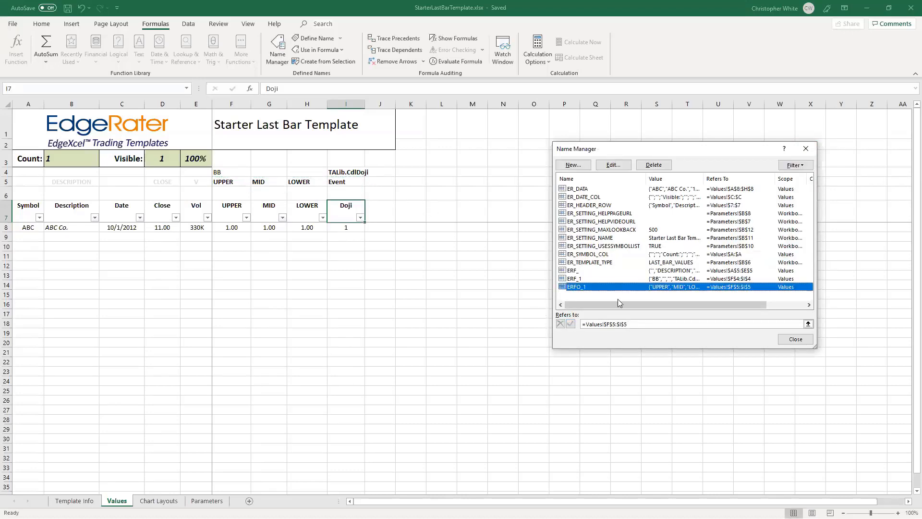
Extend the named range ER_DATA to =Values!$A$8:$I$8 and save the workbook.
{"action": "left_click", "coordinate": [580, 189]}
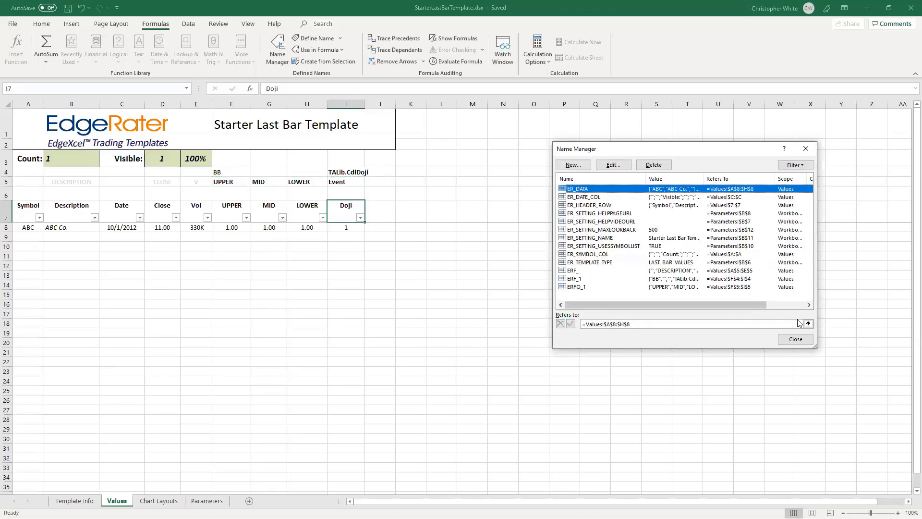
{"action": "left_click", "coordinate": [808, 324]}
{"action": "left_click", "coordinate": [358, 226], "text": "shift"}
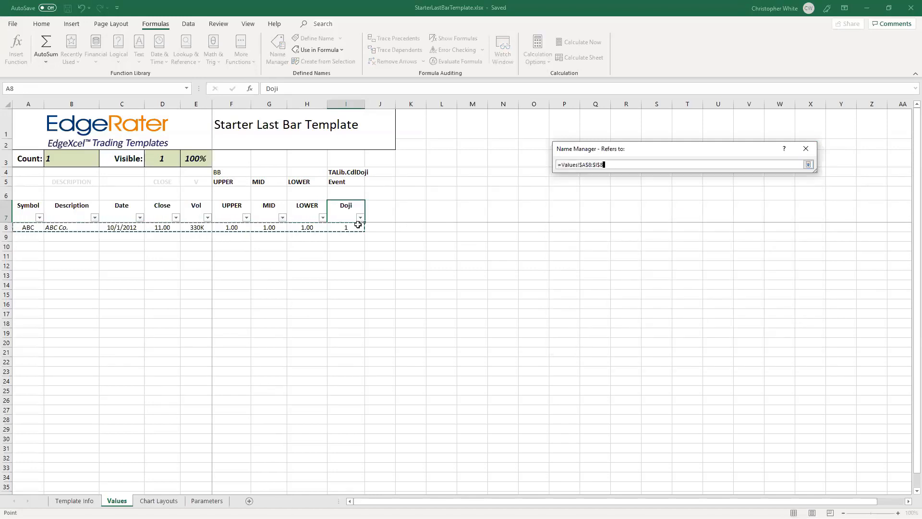
{"action": "key", "text": "Return"}
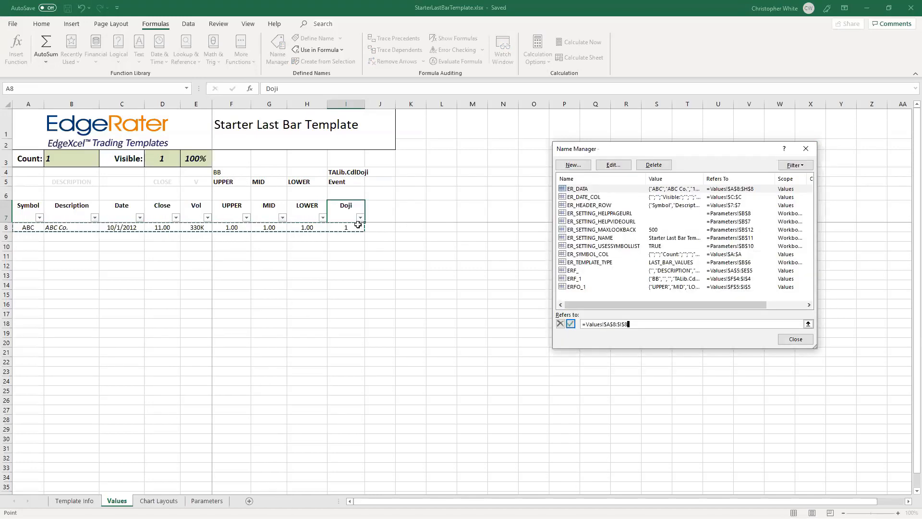
{"action": "left_click", "coordinate": [570, 324]}
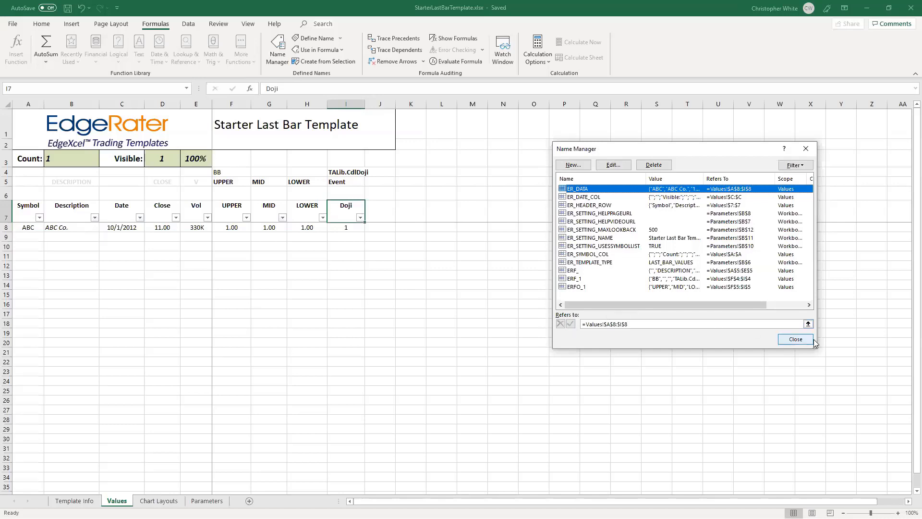
{"action": "left_click", "coordinate": [796, 339]}
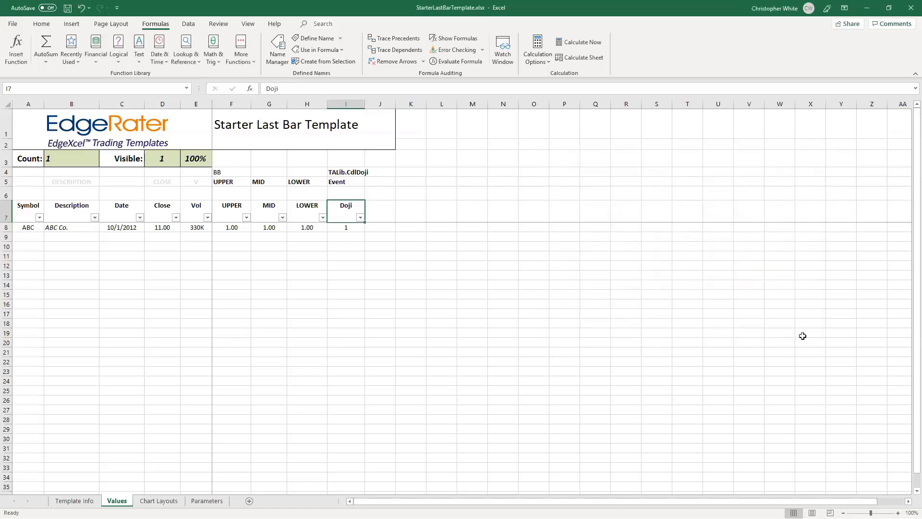
{"action": "left_click", "coordinate": [68, 7]}
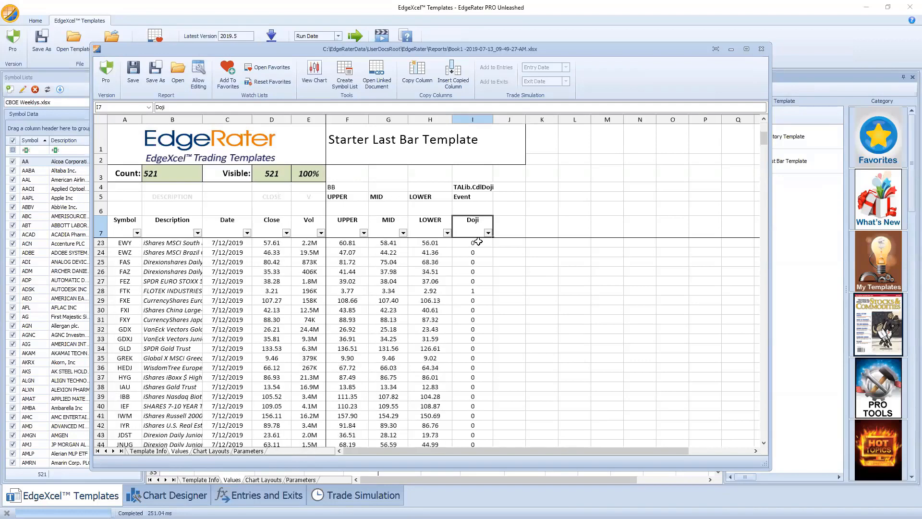
Sort the EdgeRater report by the Doji column in descending order.
{"action": "double_click", "coordinate": [478, 230]}
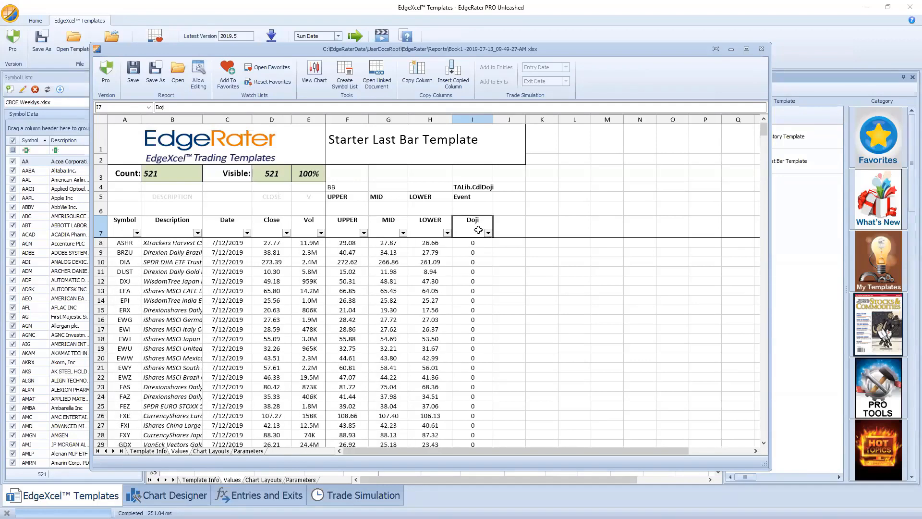
{"action": "double_click", "coordinate": [479, 229]}
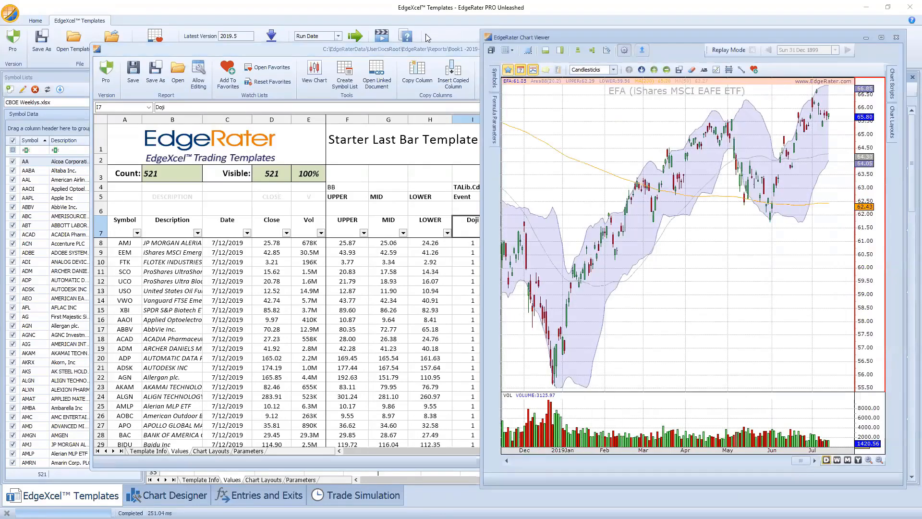
Move the report window clear of the chart viewer and display the chart for AMJ in row 8.
{"action": "left_click", "coordinate": [424, 51]}
{"action": "left_click_drag", "start_coordinate": [424, 51], "coordinate": [347, 36]}
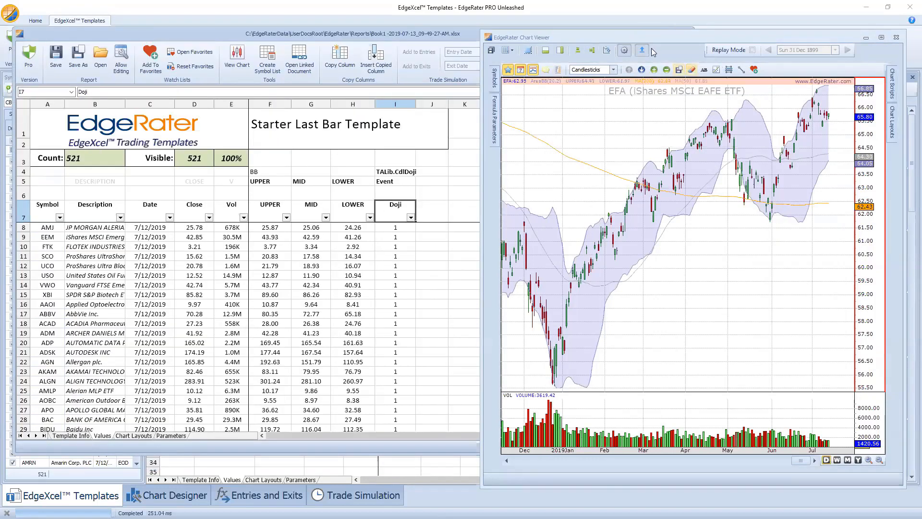
{"action": "left_click", "coordinate": [397, 229]}
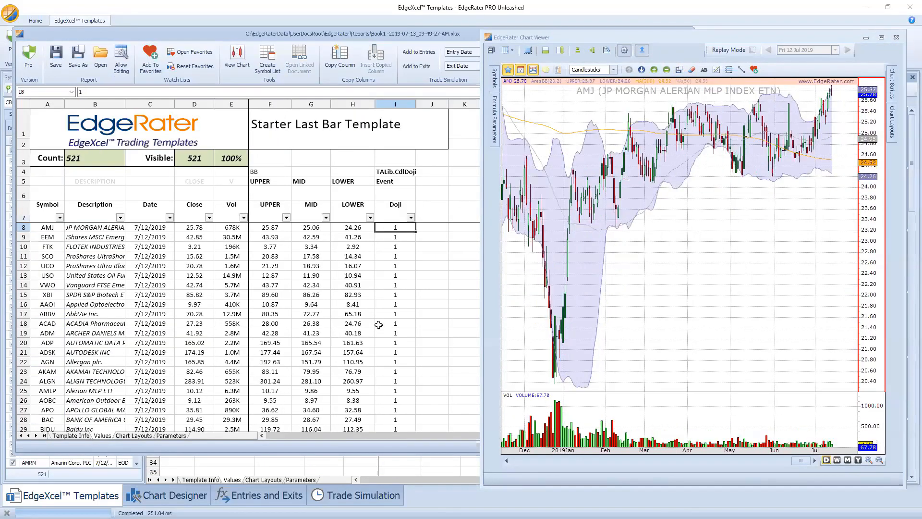
Zoom in on the price chart and review the charts of the Doji symbols from EEM in row 9 through AGN in row 22.
{"action": "left_click", "coordinate": [869, 460]}
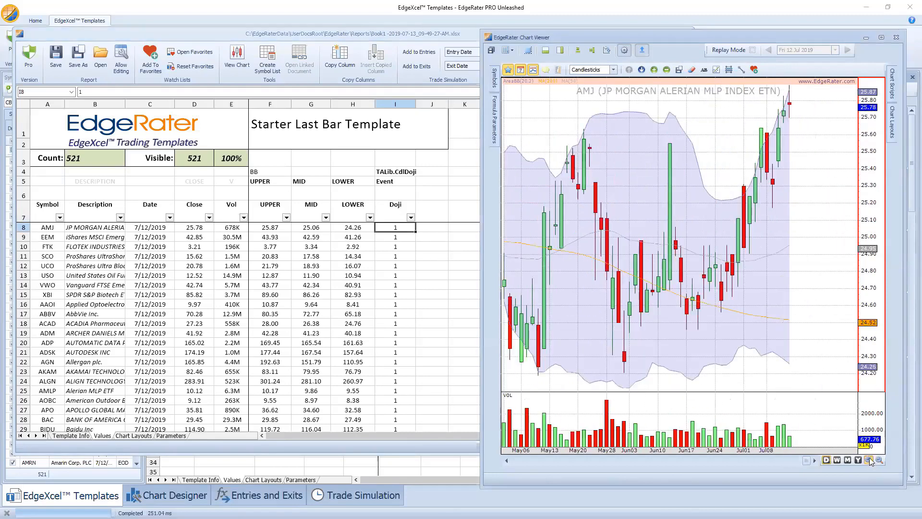
{"action": "left_click", "coordinate": [399, 236]}
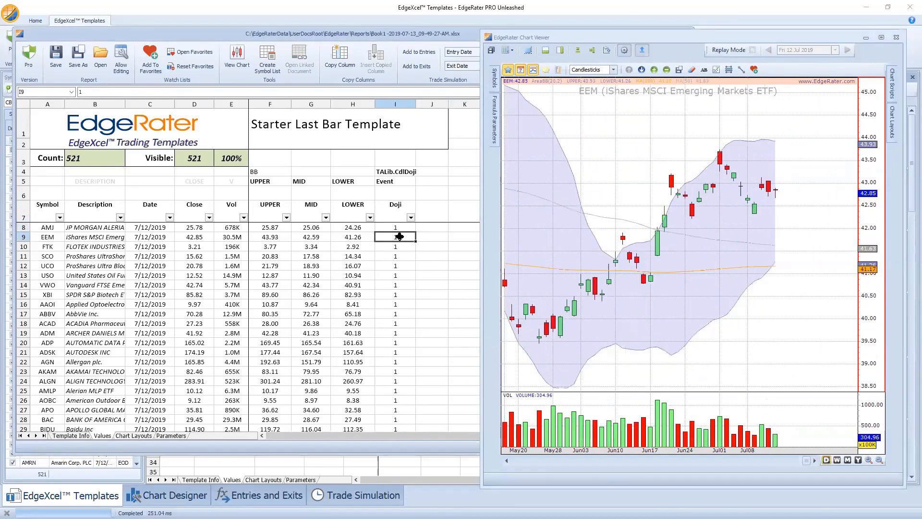
{"action": "key", "text": "Down"}
{"action": "key", "text": "Down"}
{"action": "key", "text": "Down"}
{"action": "key", "text": "Down"}
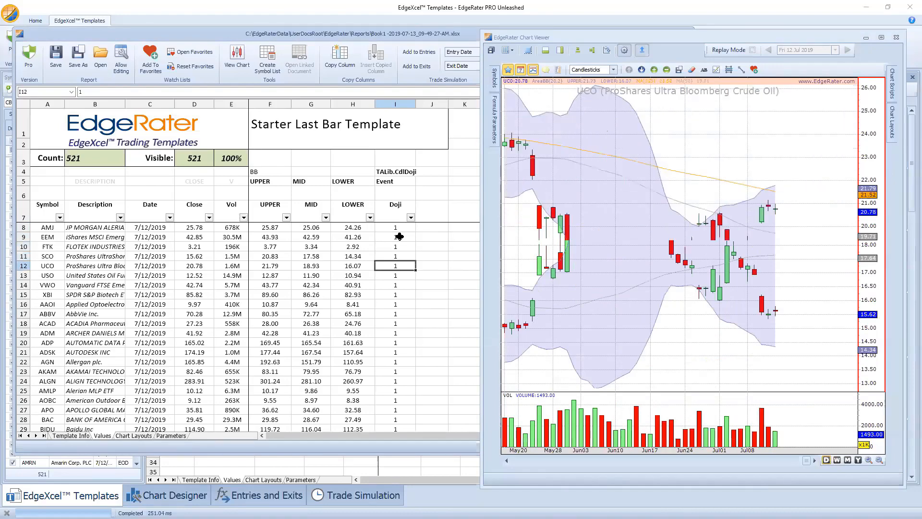
{"action": "key", "text": "Down"}
{"action": "key", "text": "Down"}
{"action": "key", "text": "Down"}
{"action": "key", "text": "Down"}
{"action": "key", "text": "Down"}
{"action": "key", "text": "Down"}
{"action": "key", "text": "Down"}
{"action": "key", "text": "Down"}
{"action": "key", "text": "Down"}
{"action": "key", "text": "Down"}
{"action": "key", "text": "Down"}
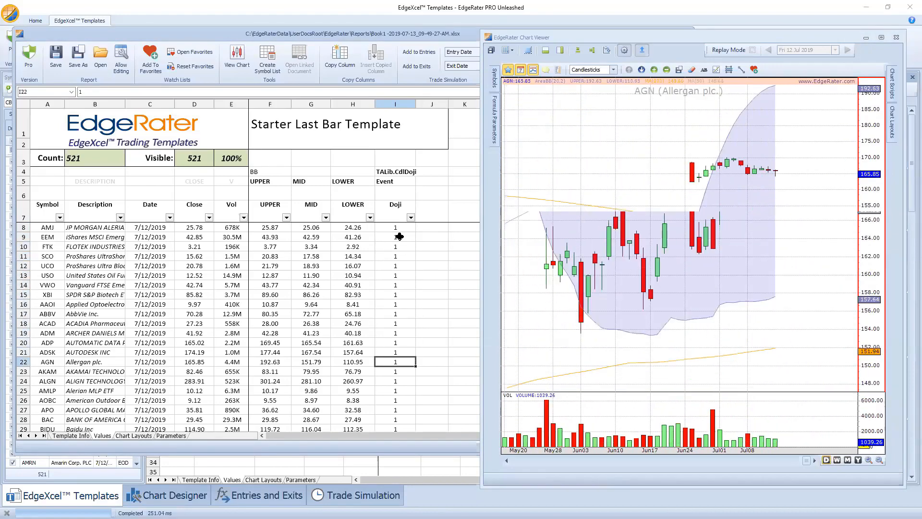
{"action": "key", "text": "Up"}
{"action": "key", "text": "Up"}
{"action": "key", "text": "Up"}
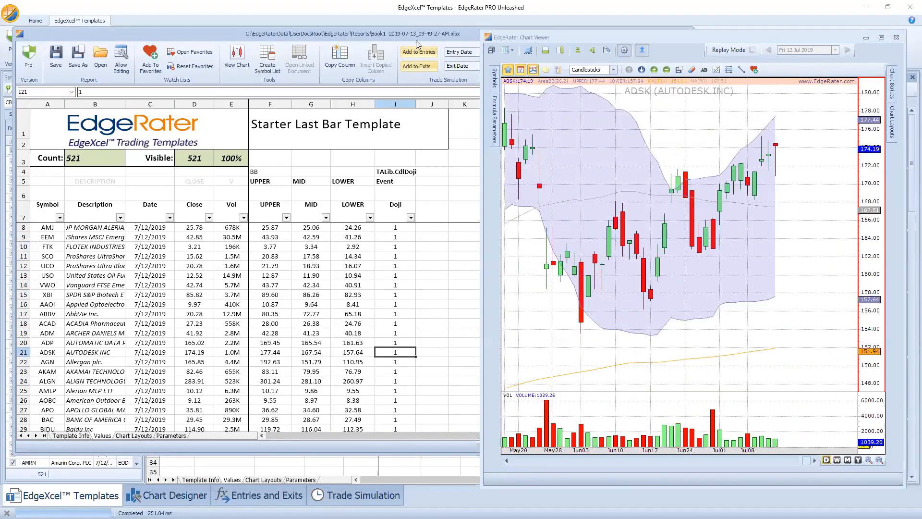
Close the chart viewer, shrink the report window and move it mostly off the screen's upper edge.
{"action": "left_click", "coordinate": [895, 37]}
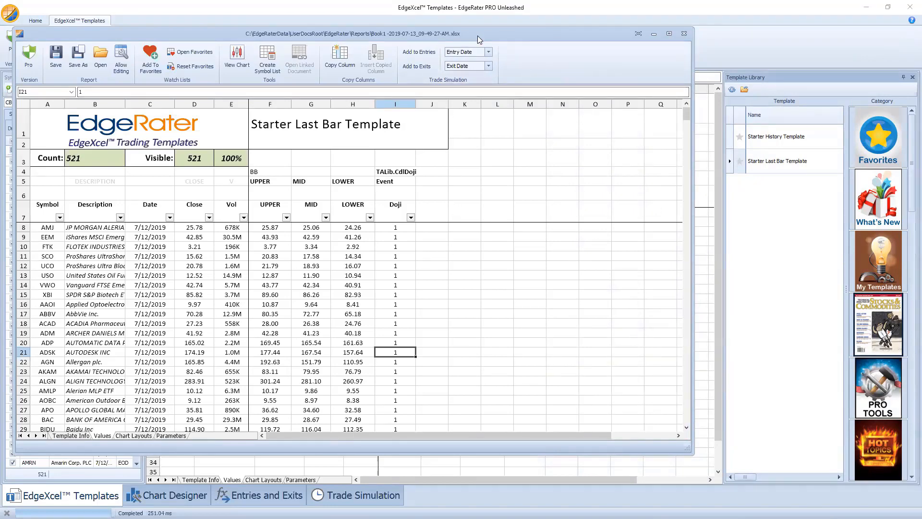
{"action": "left_click_drag", "start_coordinate": [478, 36], "coordinate": [528, 22]}
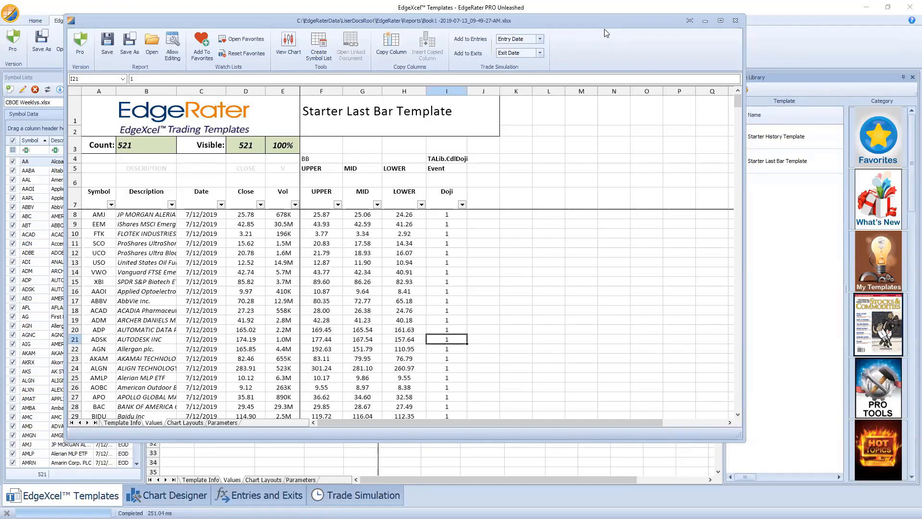
{"action": "left_click_drag", "start_coordinate": [601, 24], "coordinate": [614, 38]}
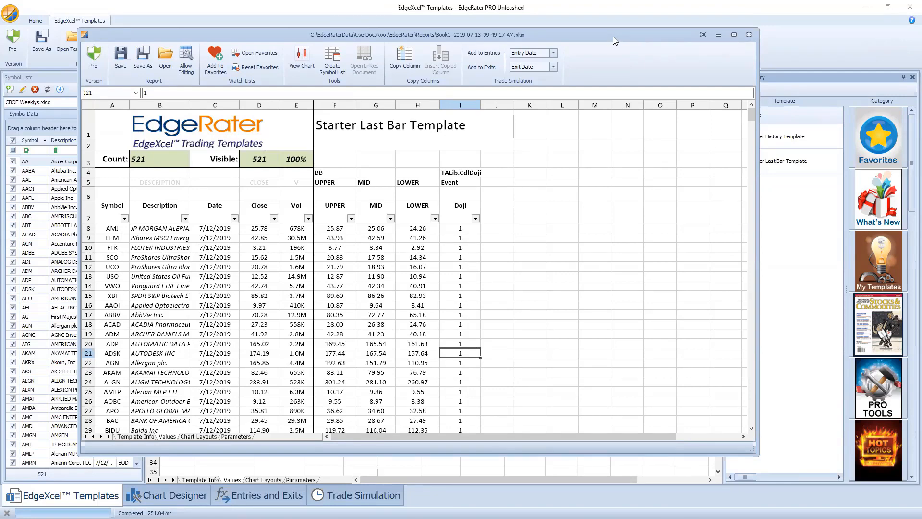
{"action": "left_click_drag", "start_coordinate": [613, 36], "coordinate": [542, 24]}
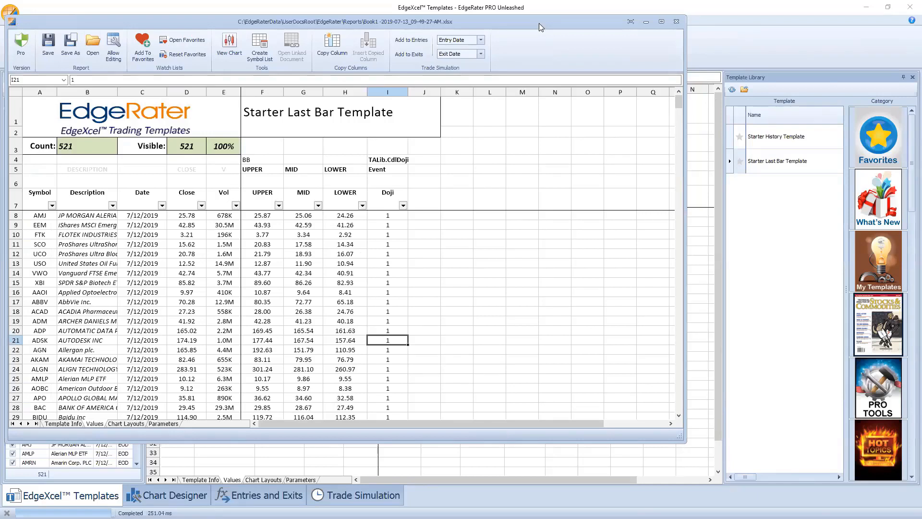
{"action": "left_click_drag", "start_coordinate": [540, 22], "coordinate": [556, 18]}
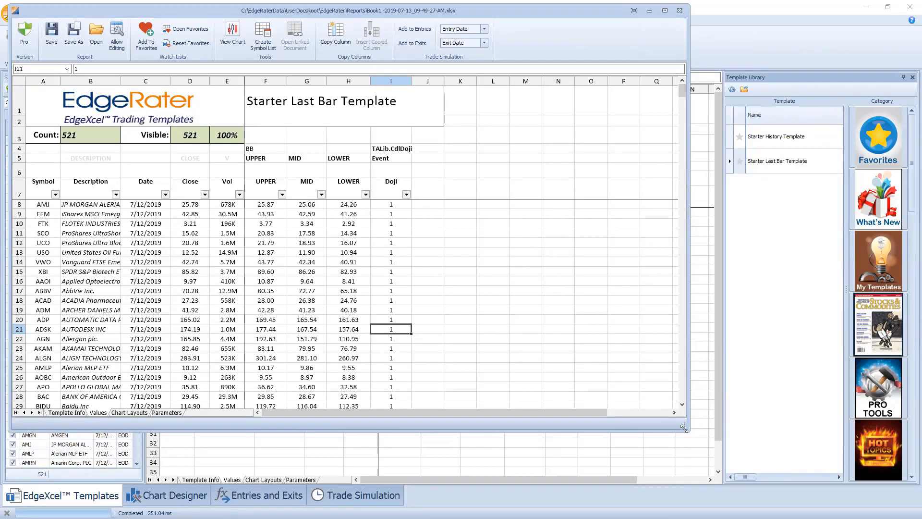
{"action": "left_click_drag", "start_coordinate": [683, 427], "coordinate": [606, 390]}
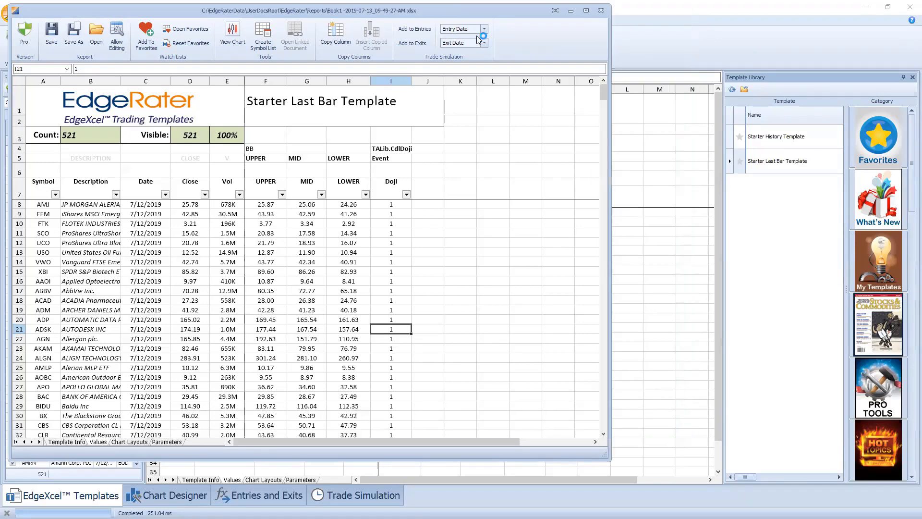
{"action": "left_click_drag", "start_coordinate": [470, 12], "coordinate": [499, 0]}
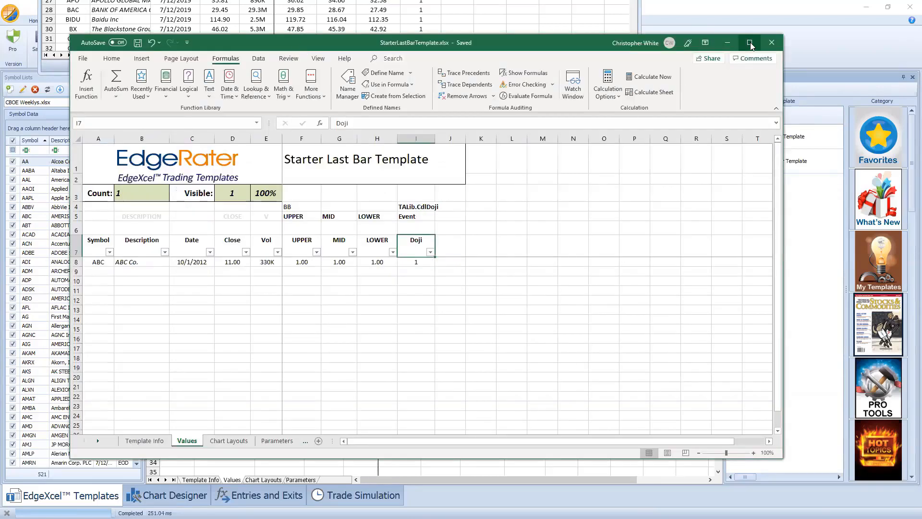
Maximize the StarterLastBarTemplate workbook in Excel and browse the custom number formats for the Doji value in I8.
{"action": "left_click", "coordinate": [749, 43]}
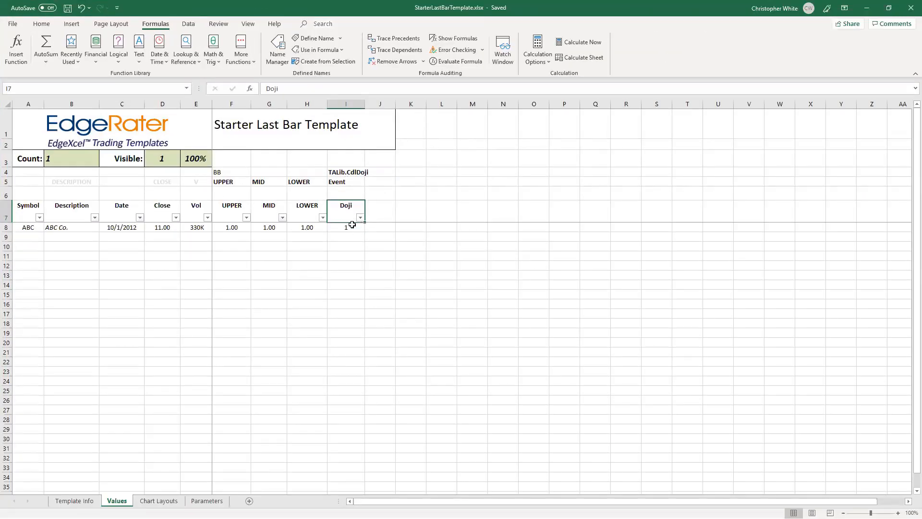
{"action": "left_click", "coordinate": [352, 226]}
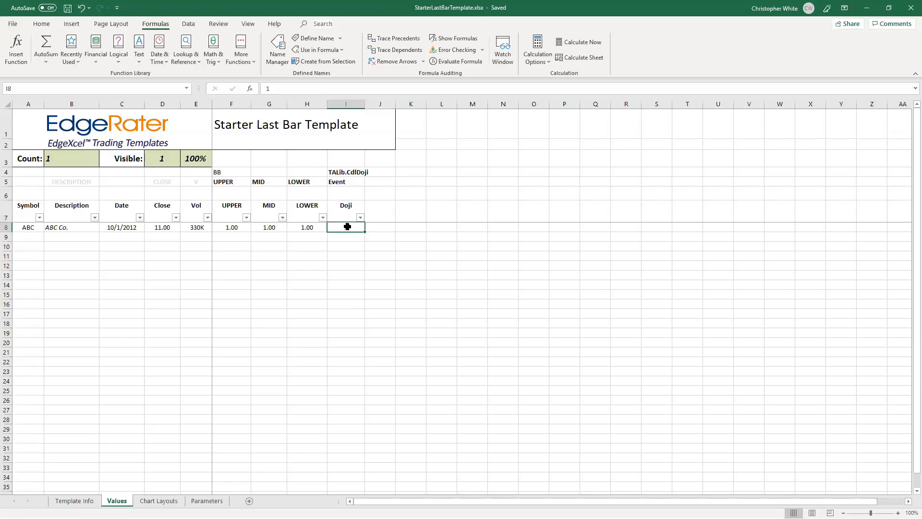
{"action": "left_click", "coordinate": [41, 24]}
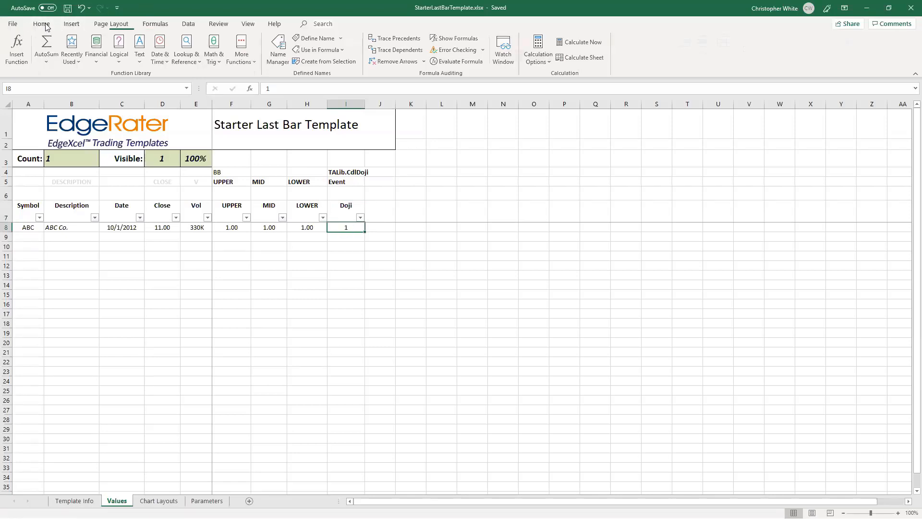
{"action": "left_click", "coordinate": [306, 230]}
{"action": "left_click", "coordinate": [344, 229]}
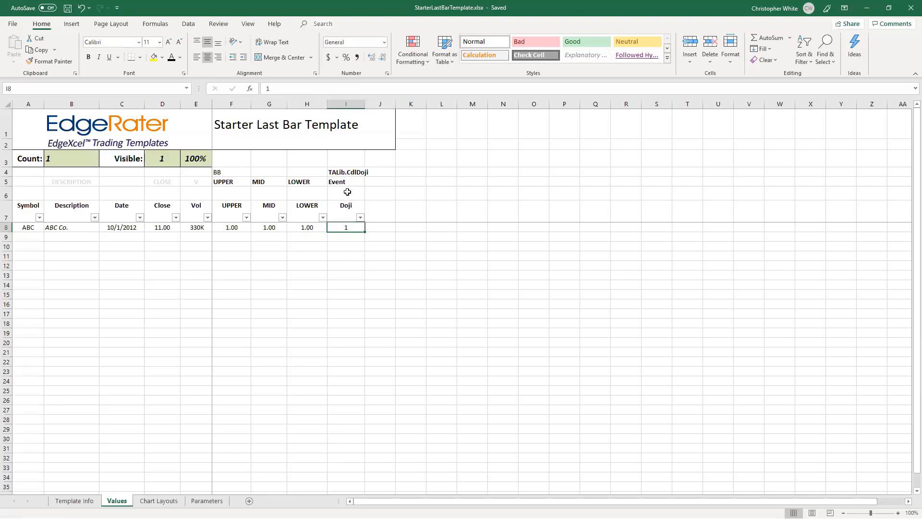
{"action": "left_click", "coordinate": [388, 74]}
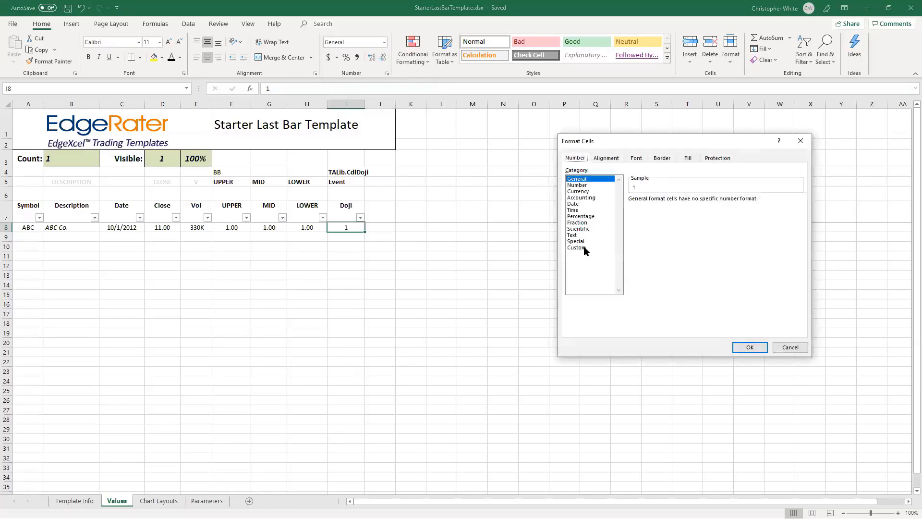
{"action": "left_click", "coordinate": [584, 248]}
{"action": "left_click_drag", "start_coordinate": [661, 145], "coordinate": [335, 240]}
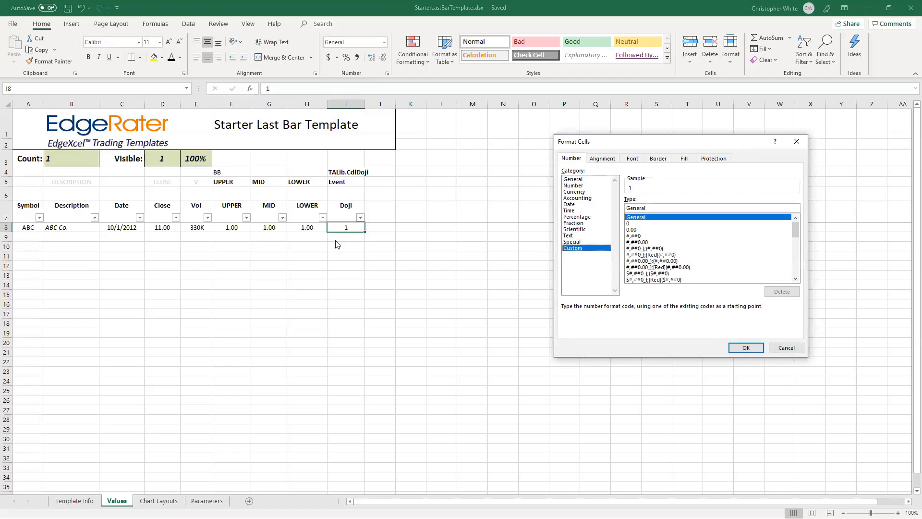
{"action": "left_click_drag", "start_coordinate": [462, 321], "coordinate": [468, 369]}
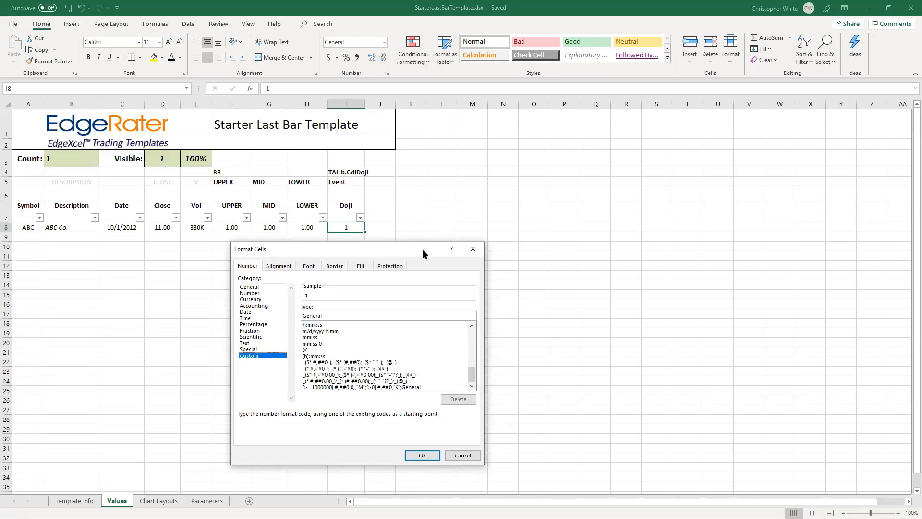
{"action": "left_click", "coordinate": [473, 249]}
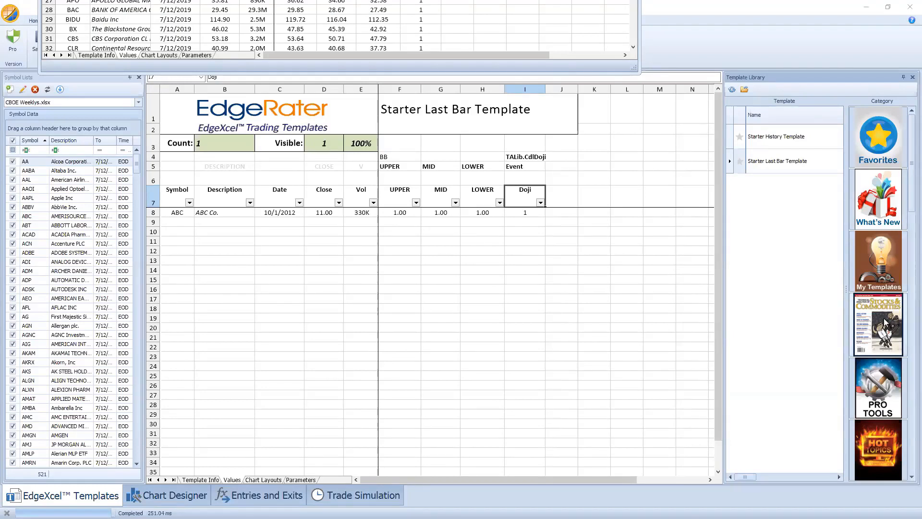
In EdgeRater's template library, load the Guppy MMA template from the Hot Topics category and show its Values sheet.
{"action": "scroll", "coordinate": [887, 317], "scroll_direction": "down", "scroll_amount": 3}
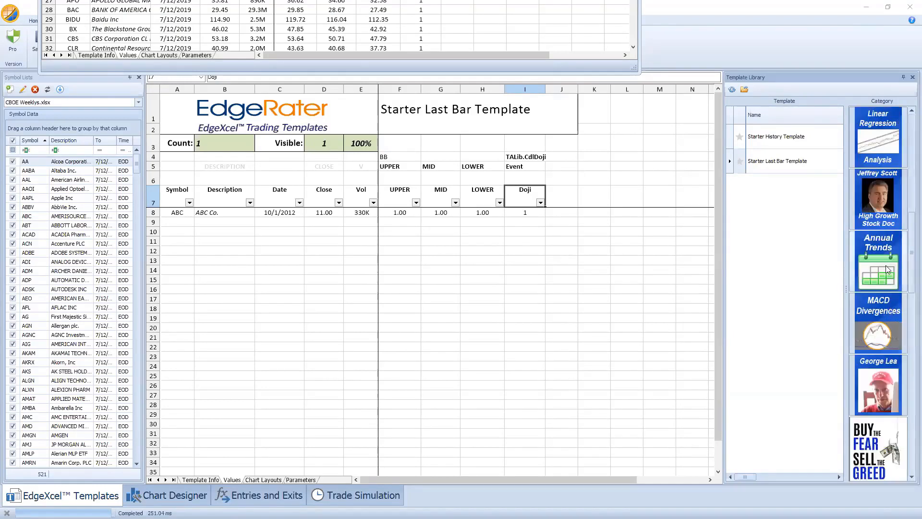
{"action": "scroll", "coordinate": [888, 259], "scroll_direction": "up", "scroll_amount": 1}
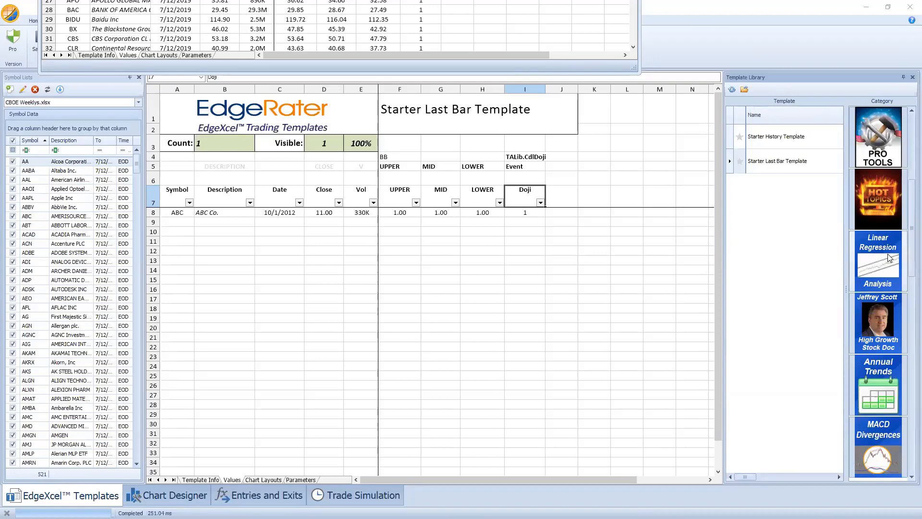
{"action": "scroll", "coordinate": [887, 254], "scroll_direction": "down", "scroll_amount": 5}
{"action": "scroll", "coordinate": [887, 254], "scroll_direction": "up", "scroll_amount": 2}
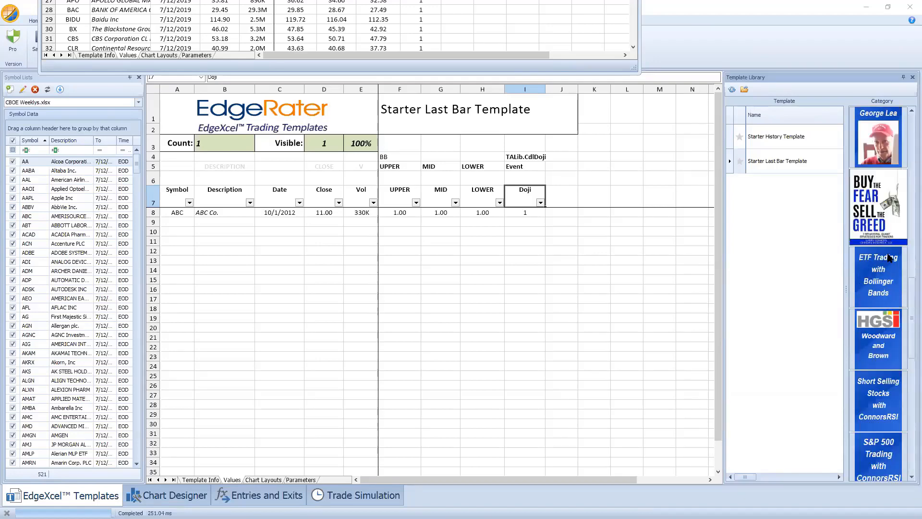
{"action": "scroll", "coordinate": [887, 255], "scroll_direction": "up", "scroll_amount": 4}
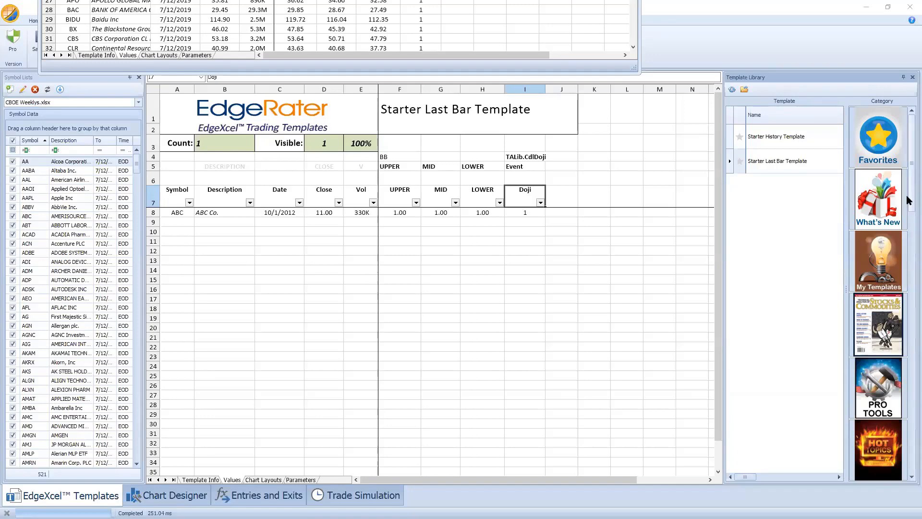
{"action": "left_click", "coordinate": [891, 439]}
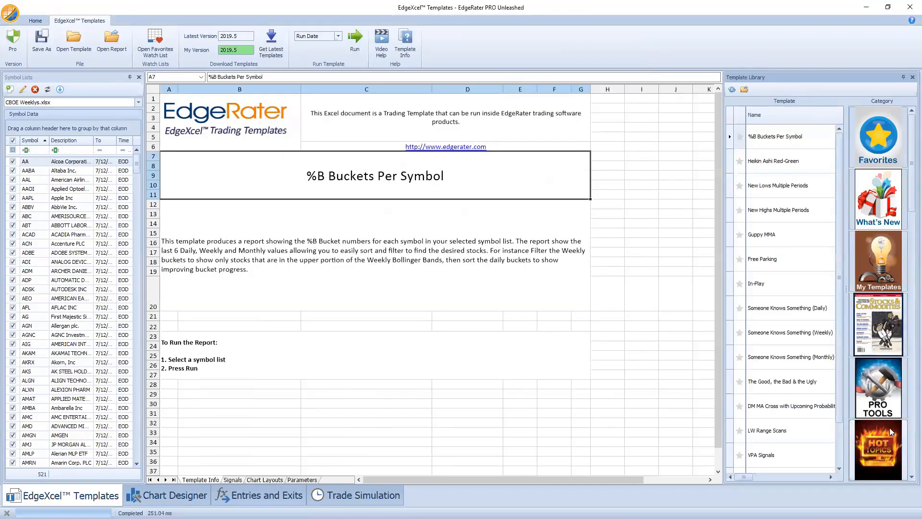
{"action": "left_click", "coordinate": [782, 240]}
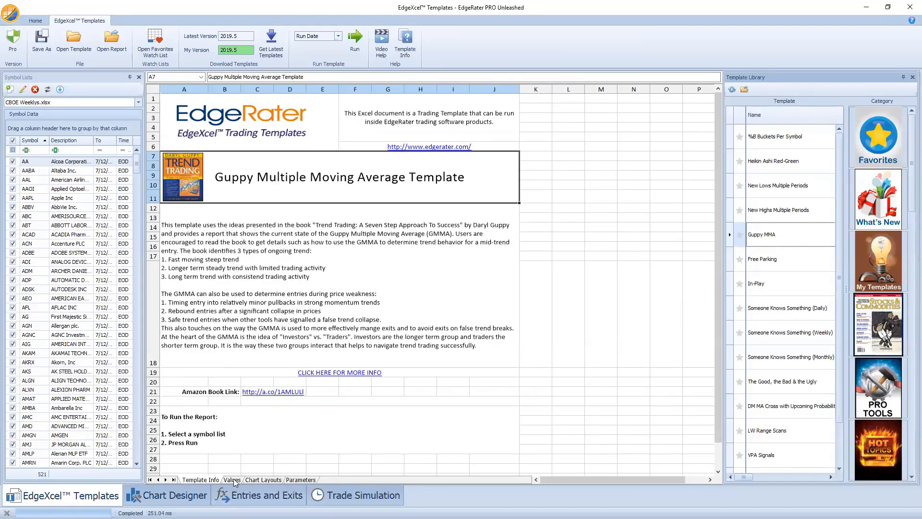
{"action": "left_click", "coordinate": [234, 480]}
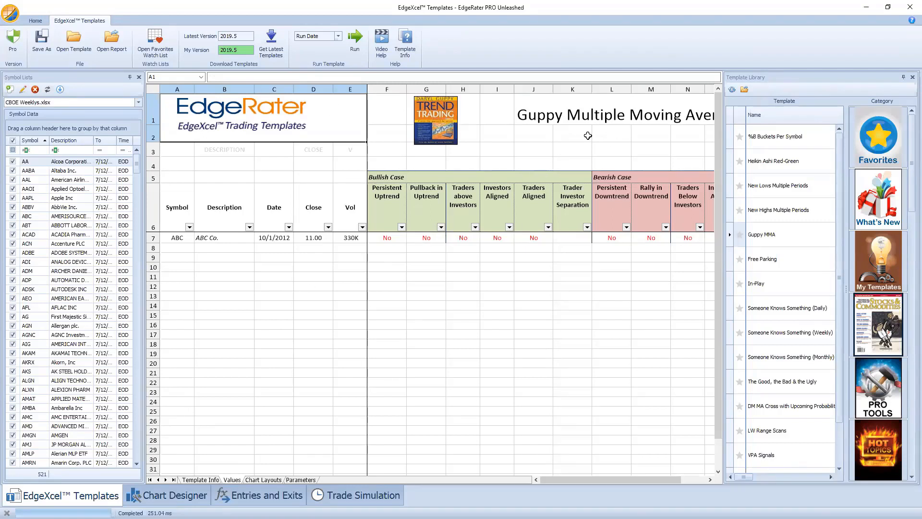
In File Explorer, search the EdgeClub System folder for "guppy" and open GuppyMMA.xlsx in Excel.
{"action": "double_click", "coordinate": [365, 9]}
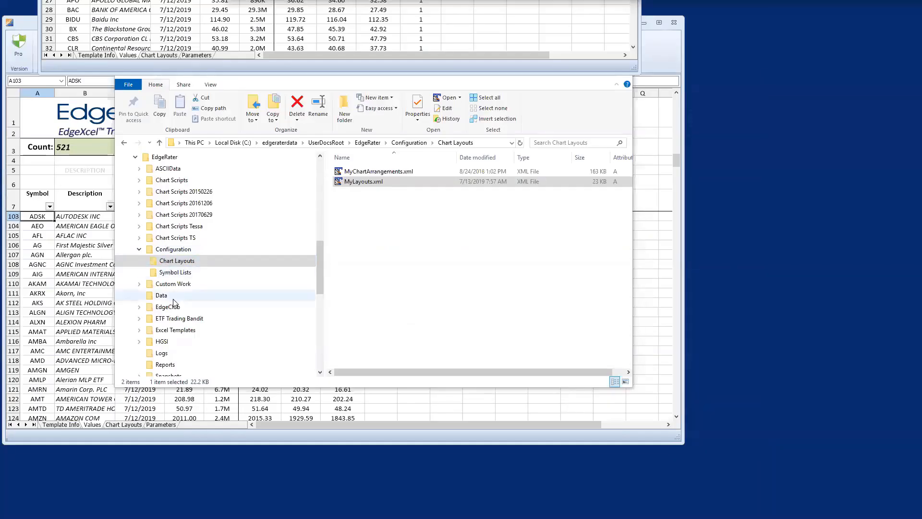
{"action": "left_click", "coordinate": [174, 306]}
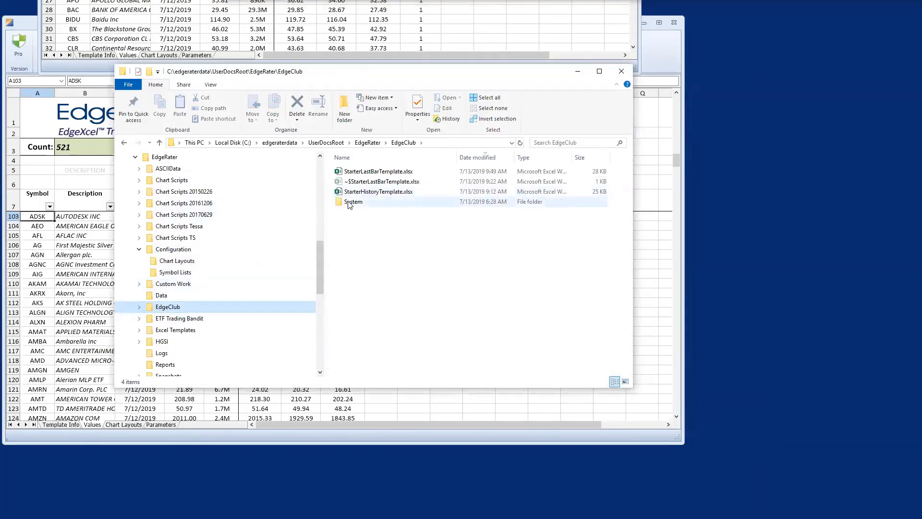
{"action": "double_click", "coordinate": [349, 202]}
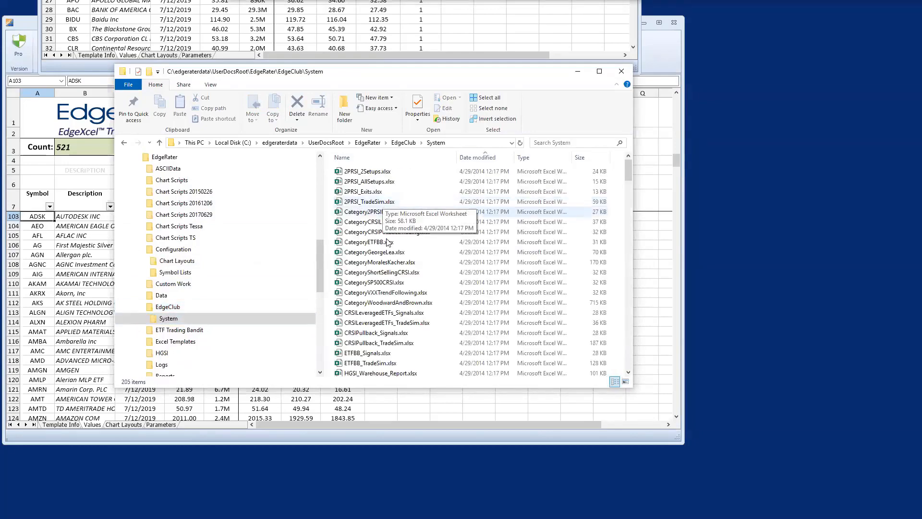
{"action": "left_click", "coordinate": [559, 144]}
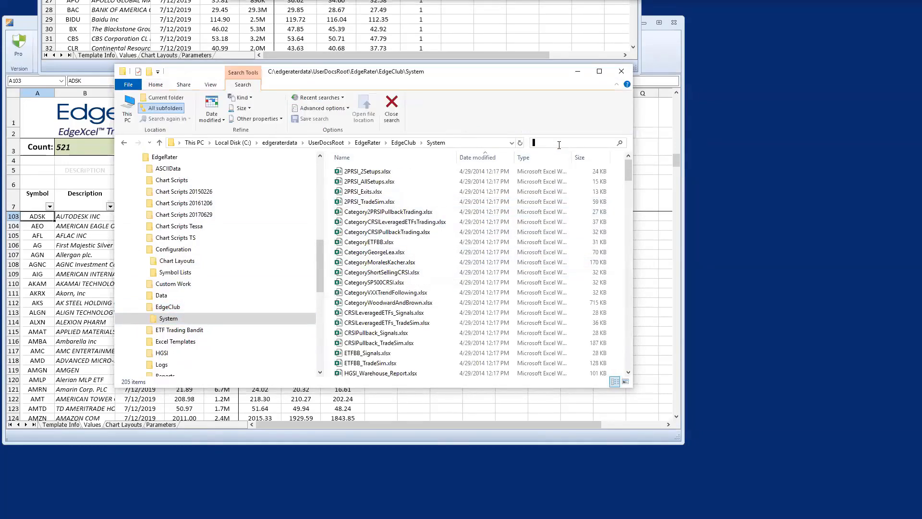
{"action": "type", "text": "guppy"}
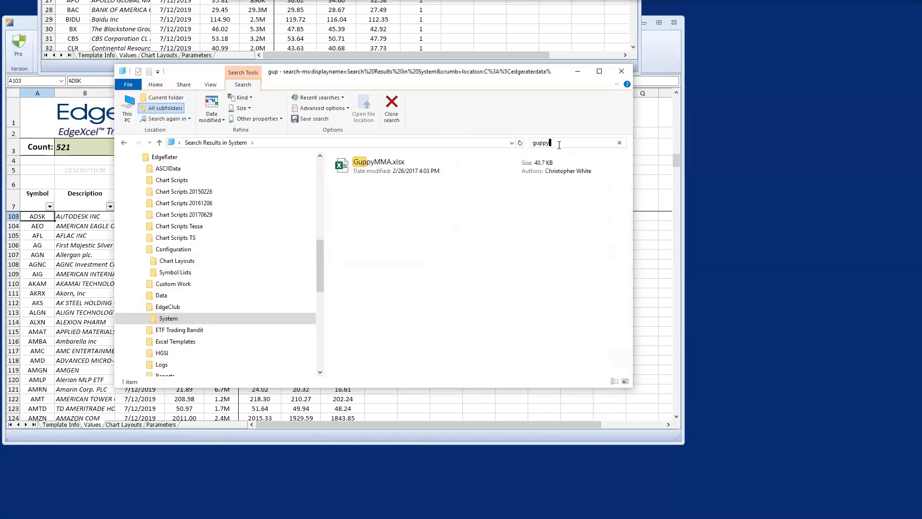
{"action": "double_click", "coordinate": [361, 164]}
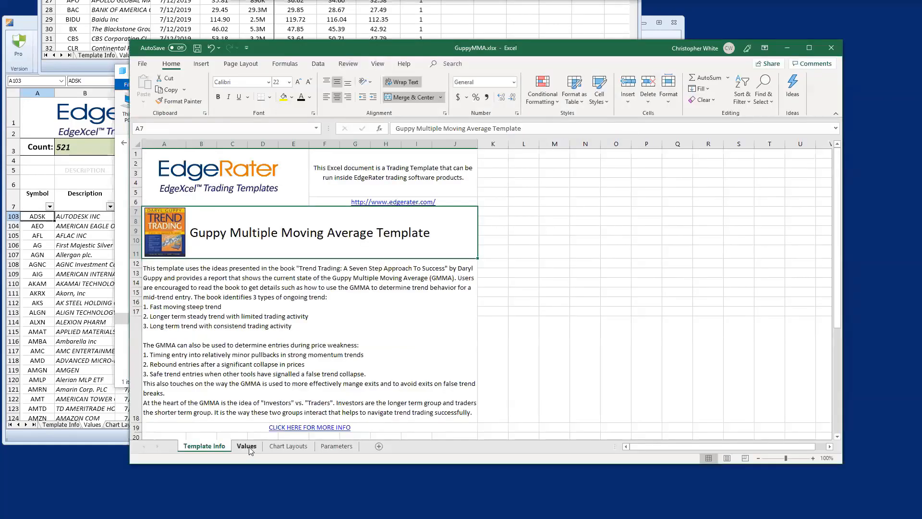
Copy the format of the Persistent Uptrend value on GuppyMMA's Values sheet onto the Doji value I8 in StarterLastBarTemplate.
{"action": "left_click", "coordinate": [249, 448]}
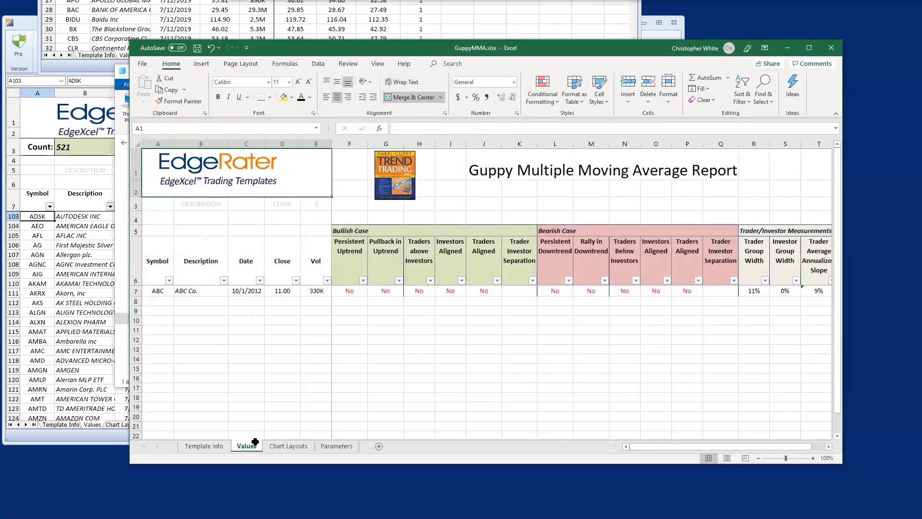
{"action": "left_click", "coordinate": [354, 291]}
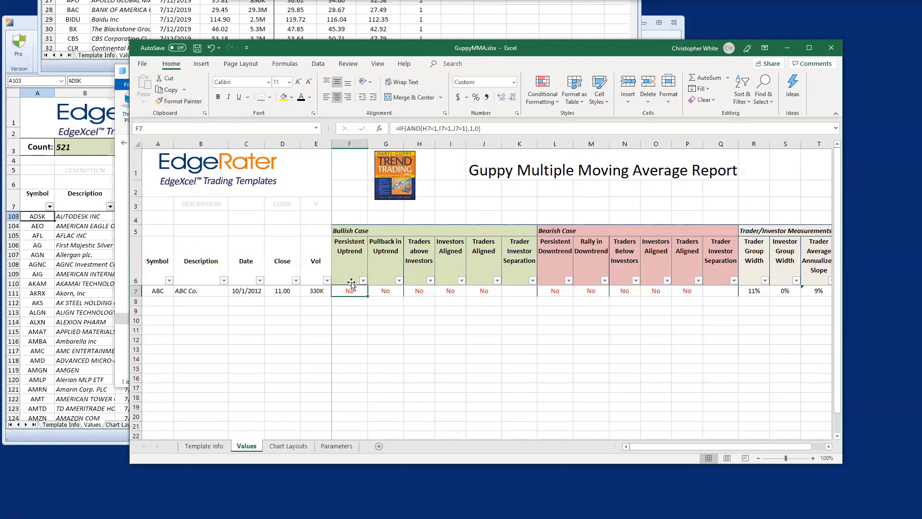
{"action": "left_click", "coordinate": [188, 101]}
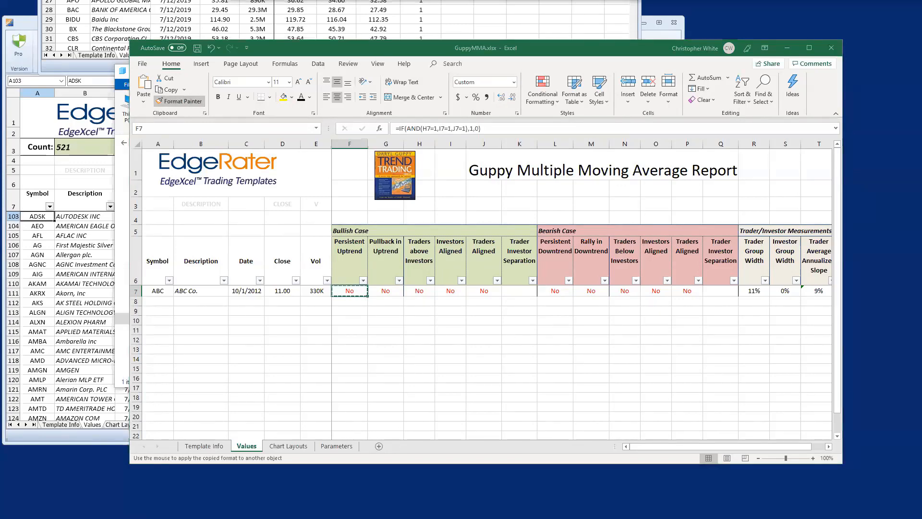
{"action": "key", "text": "alt+Tab"}
{"action": "left_click", "coordinate": [459, 260]}
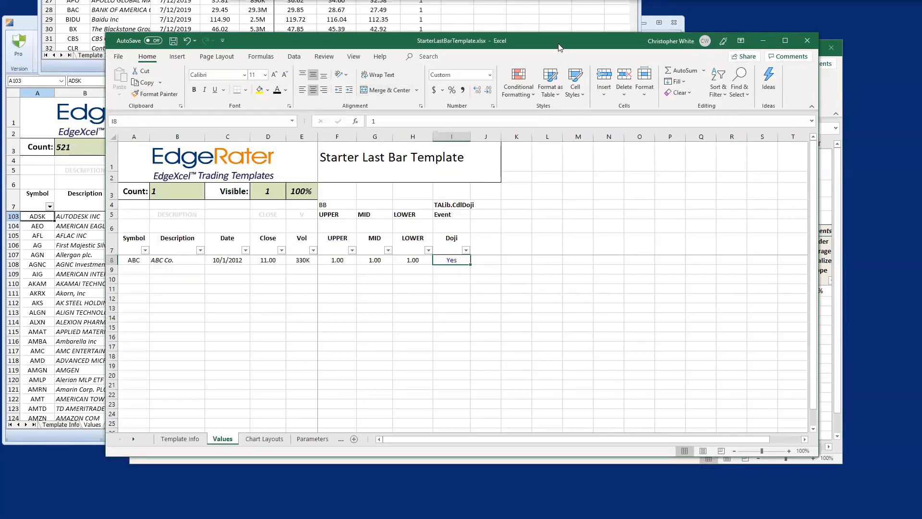
Edit the Doji cell's custom number format, removing the "No" text from its red zero section so zeros show blank.
{"action": "left_click", "coordinate": [494, 106]}
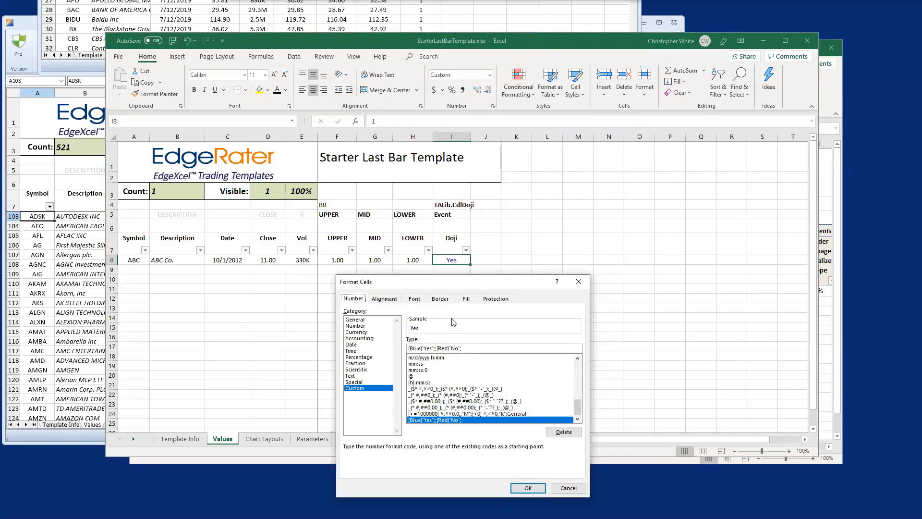
{"action": "left_click_drag", "start_coordinate": [530, 283], "coordinate": [523, 162]}
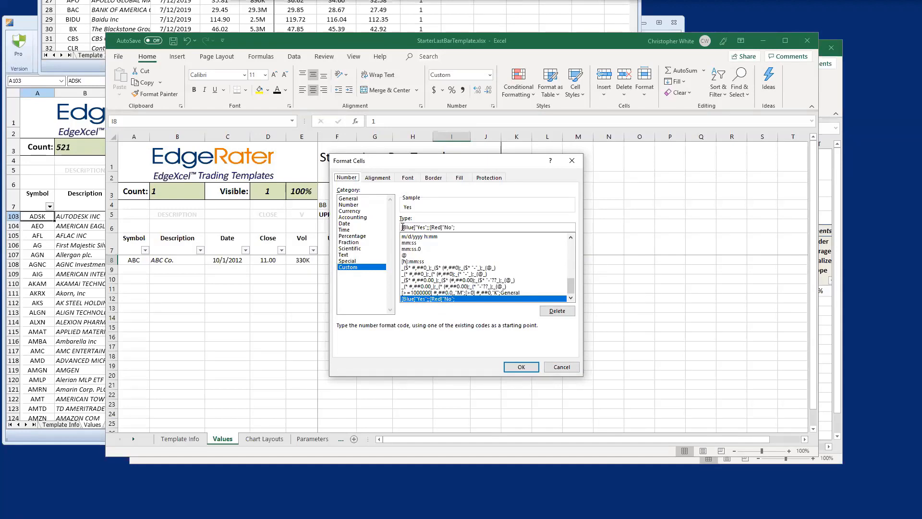
{"action": "left_click", "coordinate": [454, 227]}
{"action": "key", "text": "BackSpace"}
{"action": "key", "text": "BackSpace"}
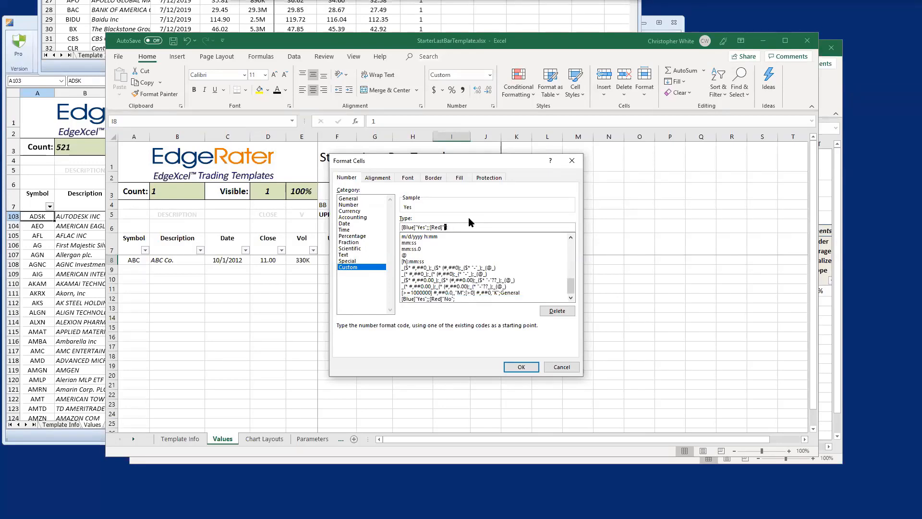
{"action": "left_click", "coordinate": [524, 367]}
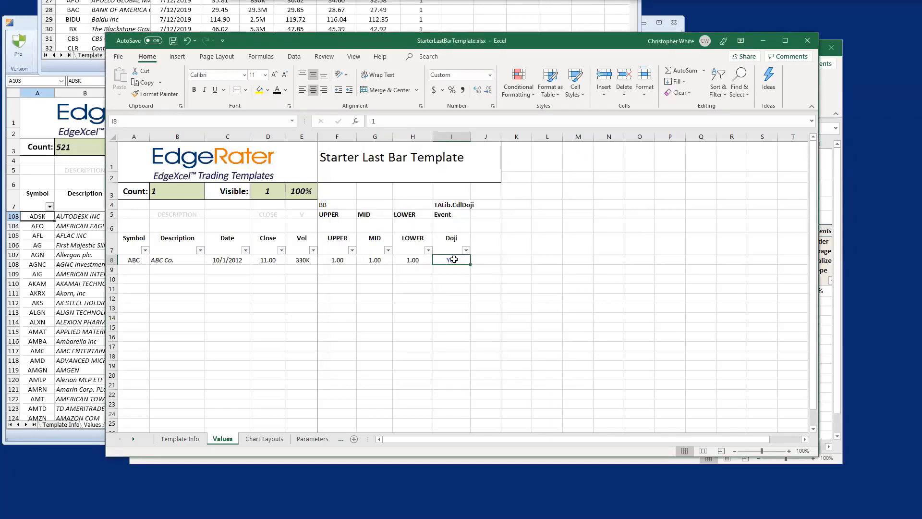
Test the Doji format by entering 0 in I8, set the cell back to 1, and save the workbook.
{"action": "type", "text": "0"}
{"action": "key", "text": "Return"}
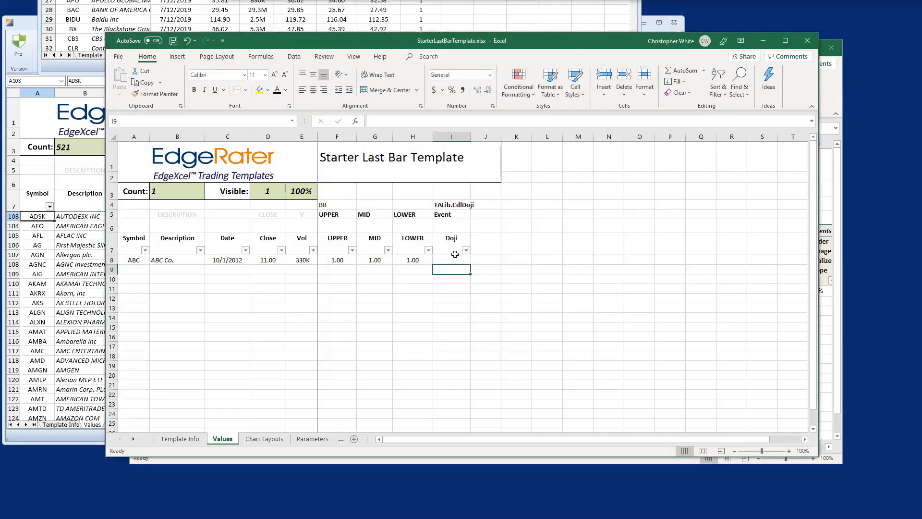
{"action": "left_click", "coordinate": [455, 261]}
{"action": "type", "text": "1"}
{"action": "key", "text": "Return"}
{"action": "left_click", "coordinate": [461, 260]}
{"action": "left_click", "coordinate": [173, 41]}
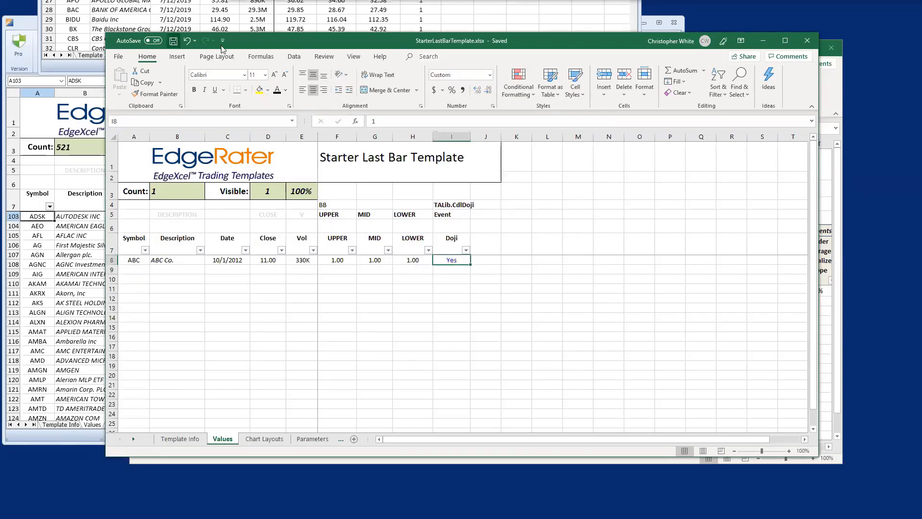
Clear away the template workbook, and close GuppyMMA.xlsx, File Explorer and both old report windows, discarding the report changes.
{"action": "left_click_drag", "start_coordinate": [288, 39], "coordinate": [307, 0]}
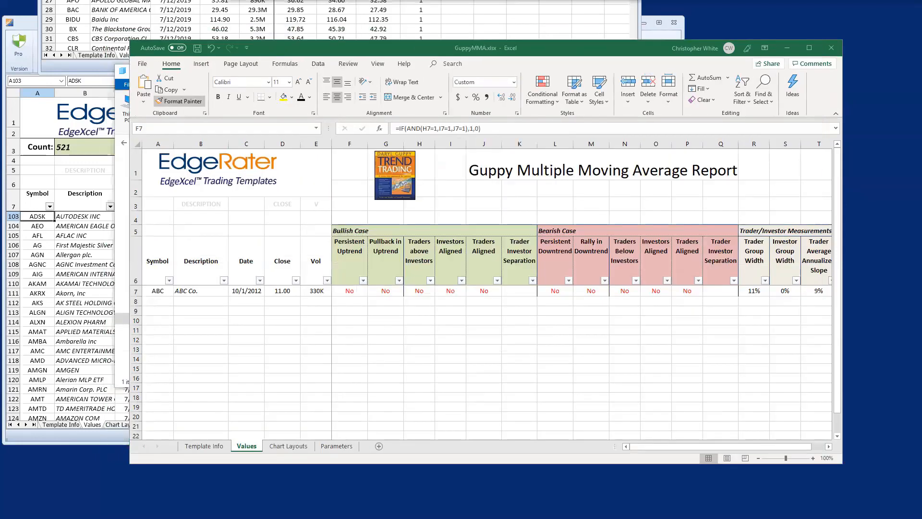
{"action": "left_click", "coordinate": [832, 48]}
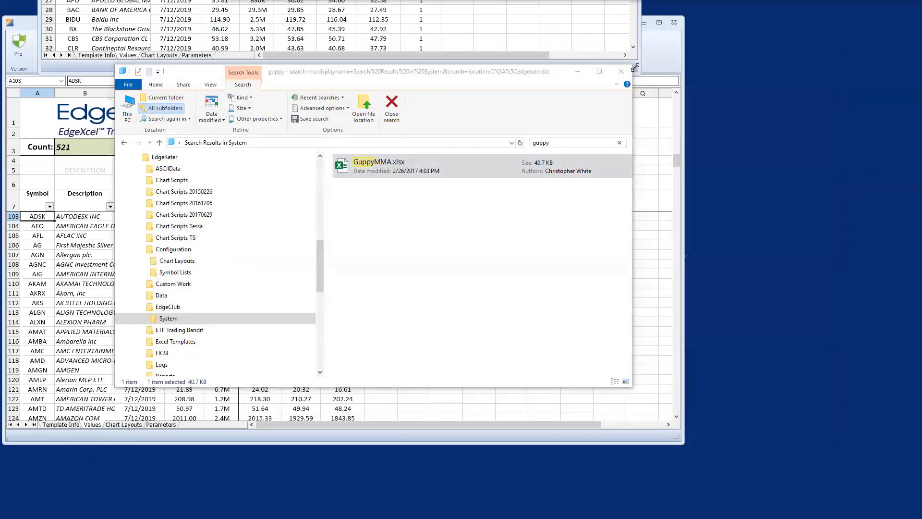
{"action": "left_click", "coordinate": [621, 72]}
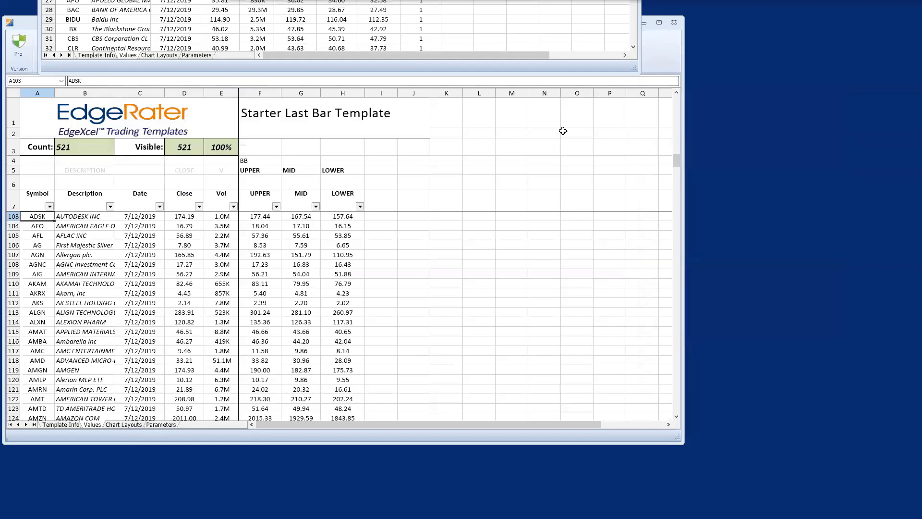
{"action": "left_click", "coordinate": [655, 51]}
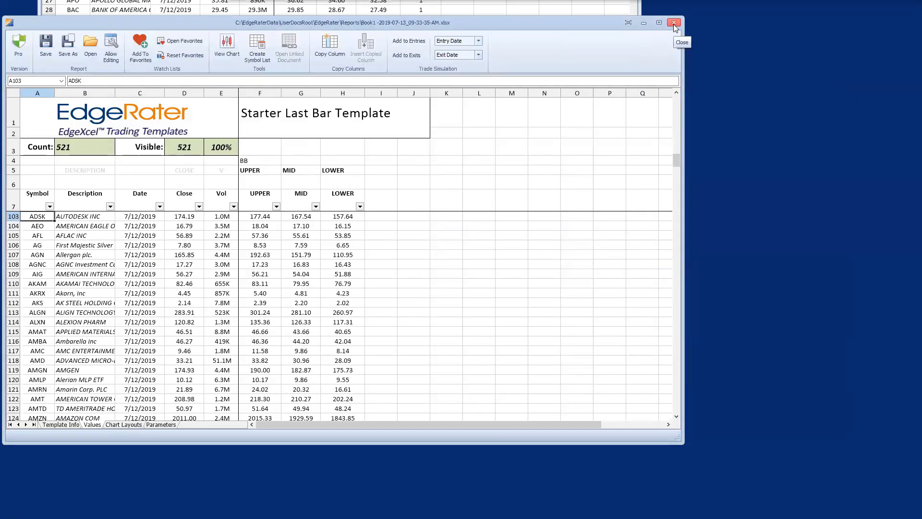
{"action": "left_click", "coordinate": [673, 23]}
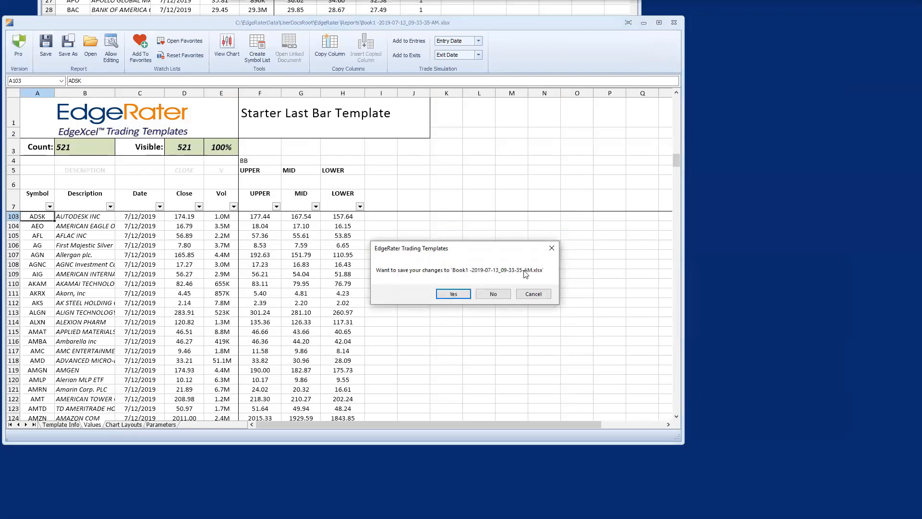
{"action": "left_click", "coordinate": [501, 294]}
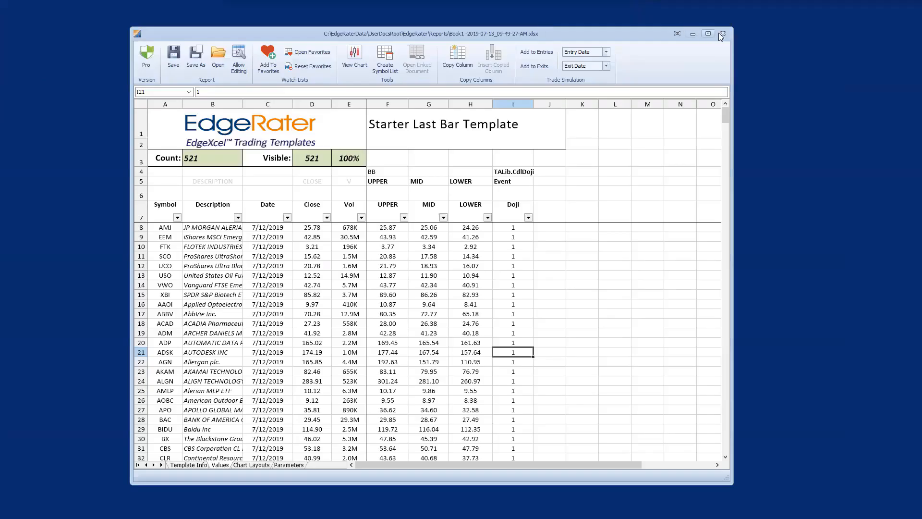
{"action": "left_click", "coordinate": [722, 33]}
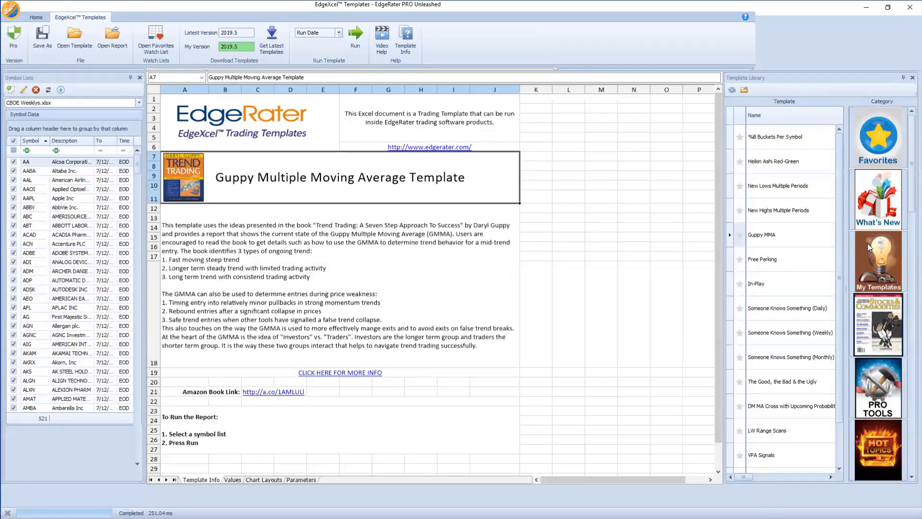
Run the Starter Last Bar Template from My Templates and sort the new report so the Doji Yes rows come first.
{"action": "left_click", "coordinate": [867, 243]}
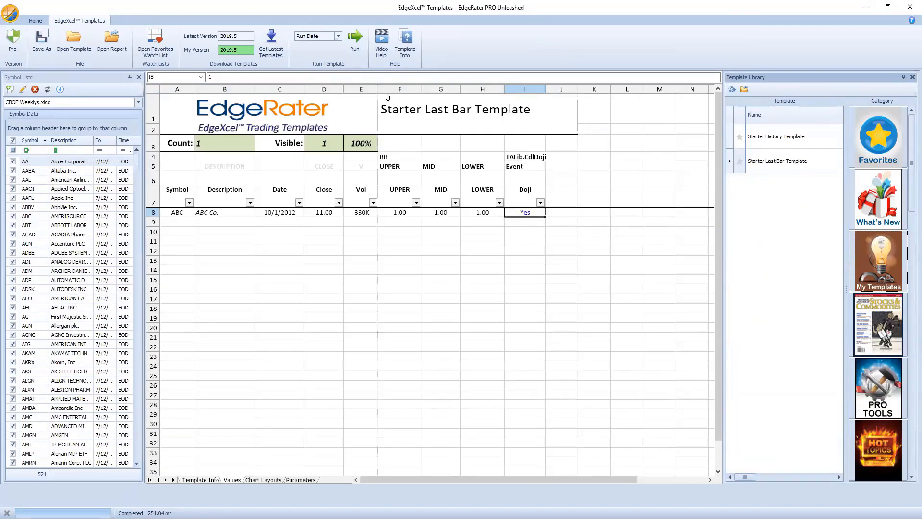
{"action": "left_click", "coordinate": [352, 37]}
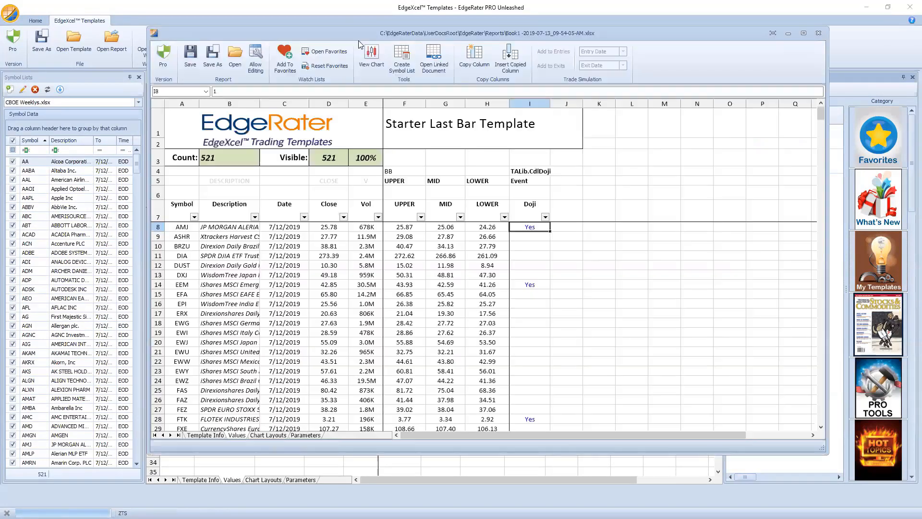
{"action": "left_click", "coordinate": [534, 214]}
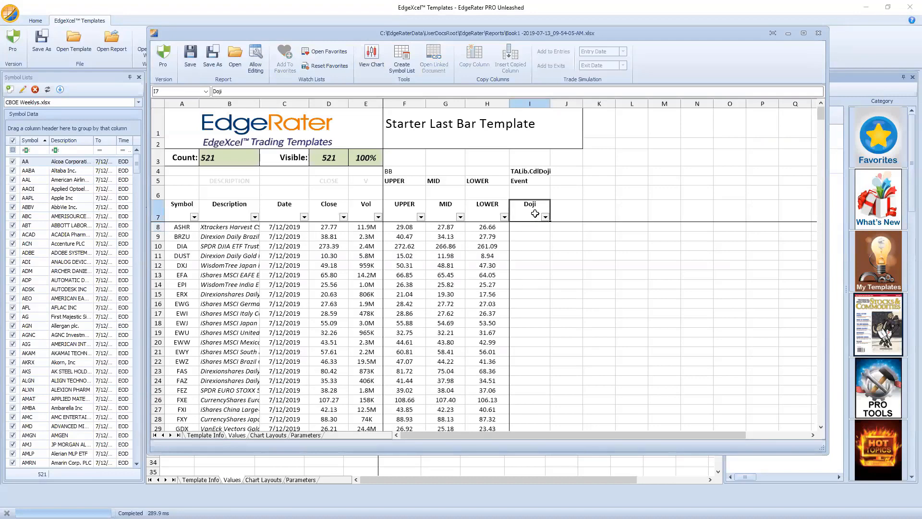
{"action": "left_click", "coordinate": [534, 214]}
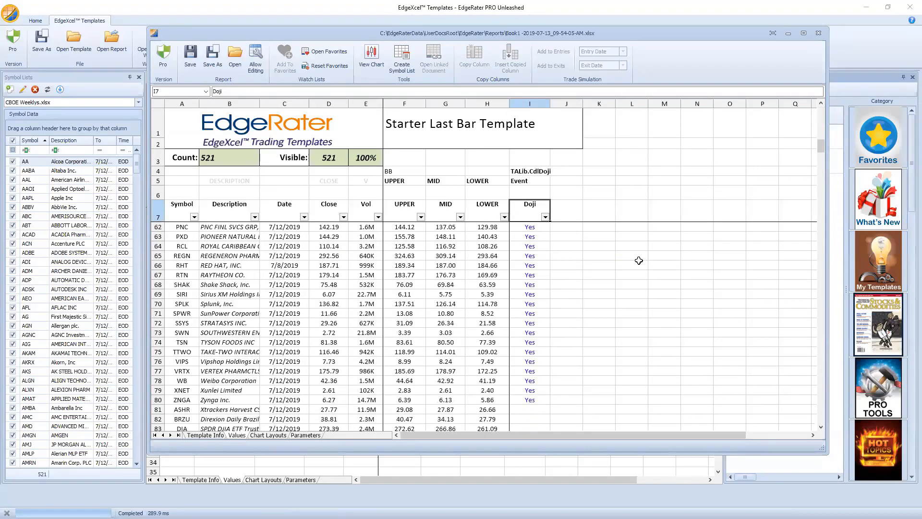
{"action": "left_click", "coordinate": [823, 162]}
{"action": "scroll", "coordinate": [586, 244], "scroll_direction": "up", "scroll_amount": 19}
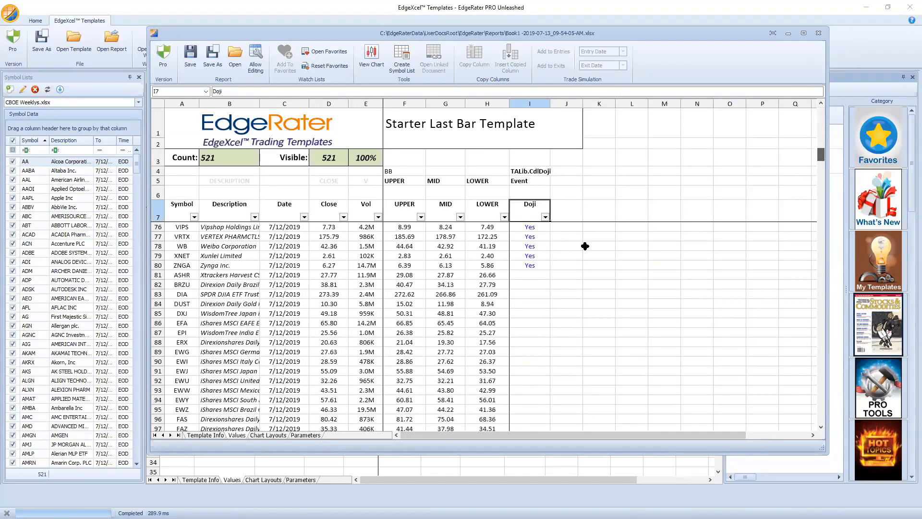
{"action": "scroll", "coordinate": [607, 249], "scroll_direction": "up", "scroll_amount": 7}
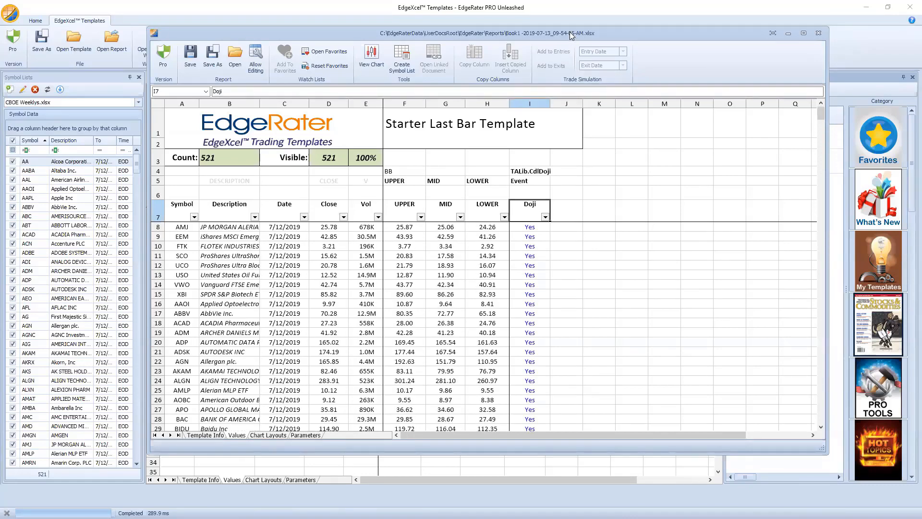
Filter the report's Doji column to exclude blanks and look through the remaining Yes rows.
{"action": "left_click_drag", "start_coordinate": [570, 32], "coordinate": [426, 24]}
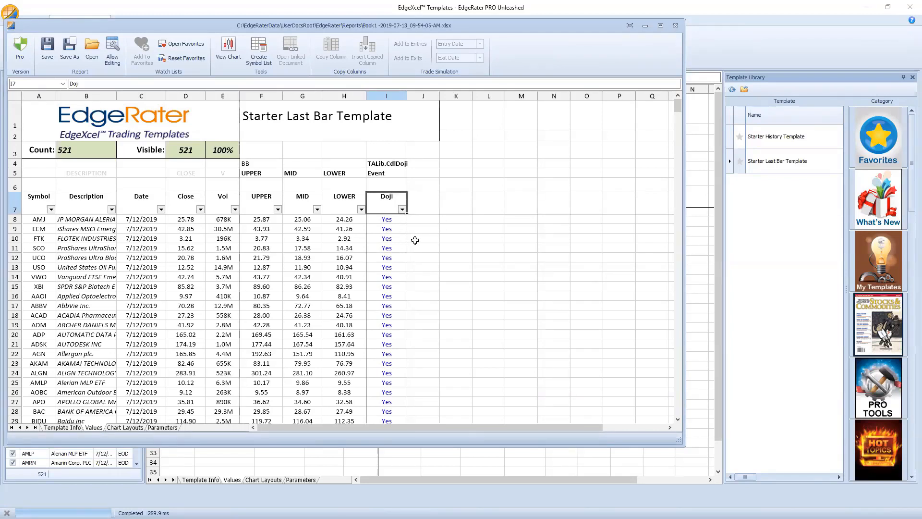
{"action": "scroll", "coordinate": [429, 246], "scroll_direction": "down", "scroll_amount": 5}
{"action": "scroll", "coordinate": [429, 245], "scroll_direction": "up", "scroll_amount": 5}
{"action": "left_click", "coordinate": [402, 211]}
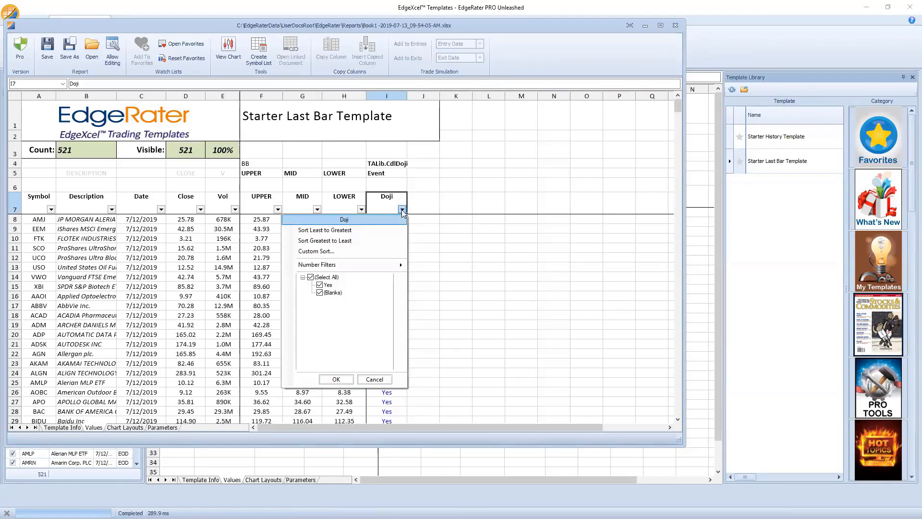
{"action": "left_click", "coordinate": [320, 292]}
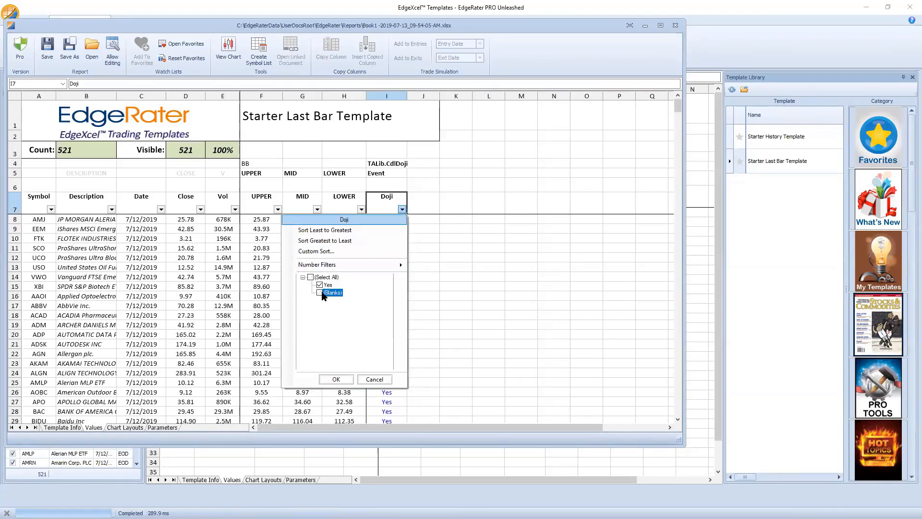
{"action": "left_click", "coordinate": [336, 379]}
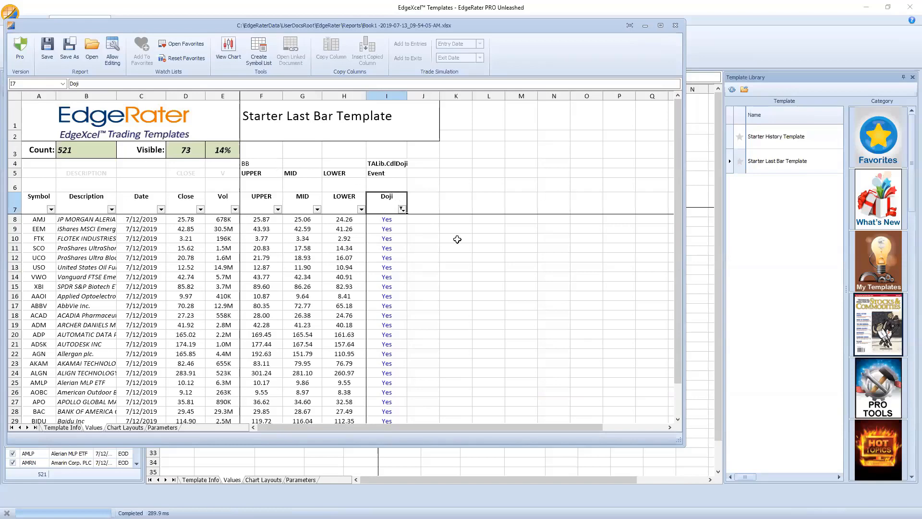
{"action": "scroll", "coordinate": [425, 240], "scroll_direction": "down", "scroll_amount": 13}
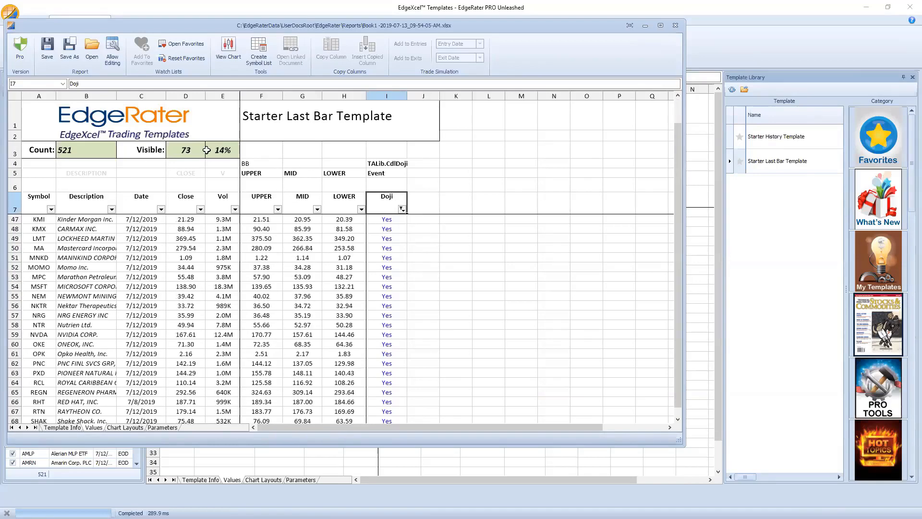
{"action": "scroll", "coordinate": [273, 220], "scroll_direction": "up", "scroll_amount": 13}
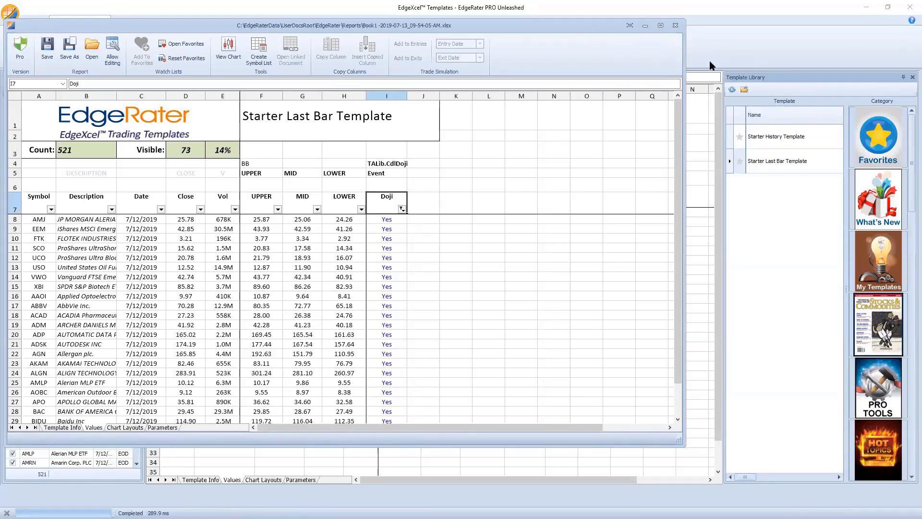
Switch to the web browser and open the Webinar Schedule from the EdgeRater site's Support page.
{"action": "left_click_drag", "start_coordinate": [709, 61], "coordinate": [712, 58]}
{"action": "left_click", "coordinate": [722, 47]}
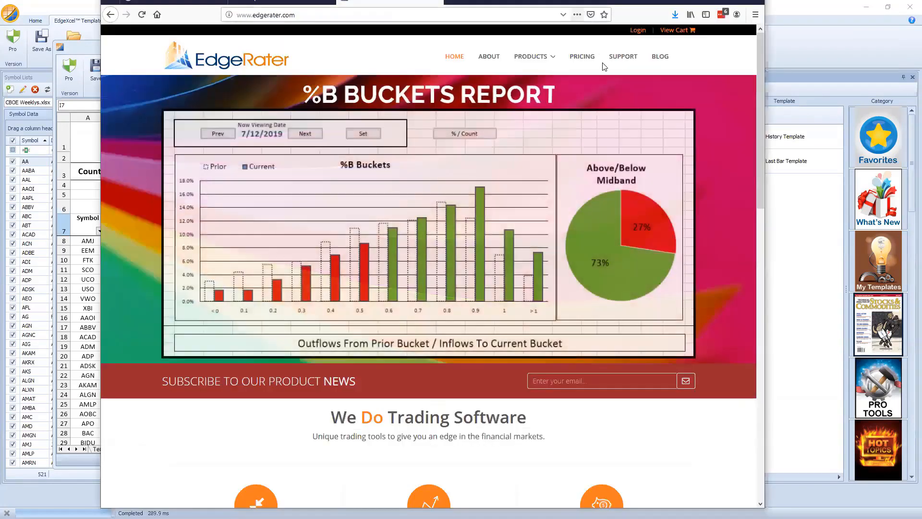
{"action": "left_click", "coordinate": [623, 56]}
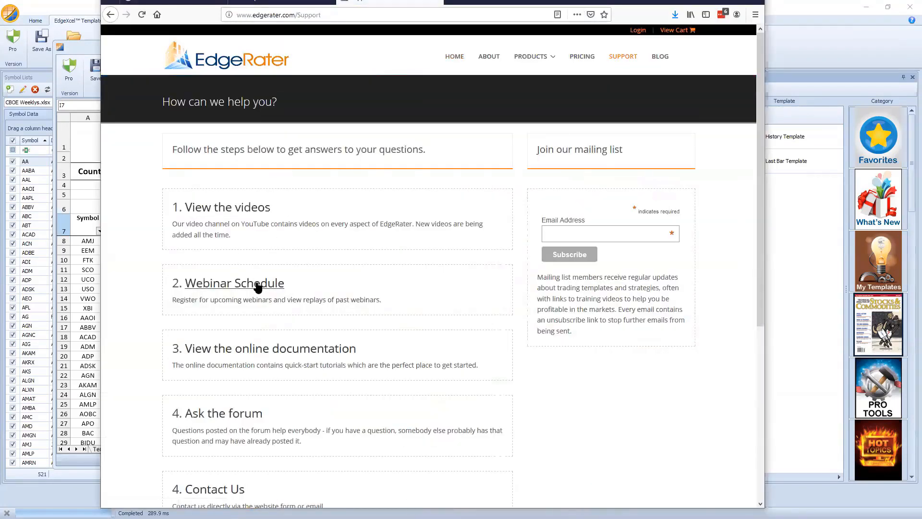
{"action": "left_click", "coordinate": [258, 287]}
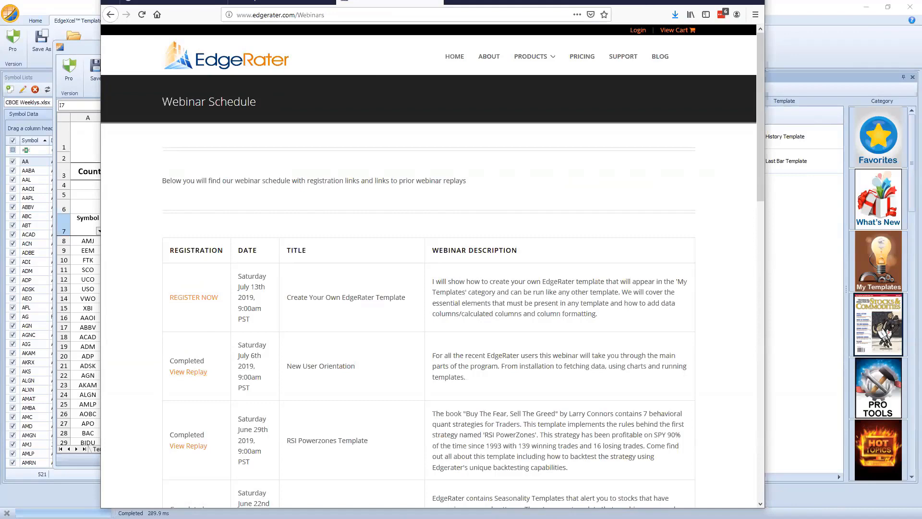
Return to EdgeRater, close the report without saving, and show the Starter Last Bar Template's Chart Layouts sheet.
{"action": "key", "text": "alt+Tab"}
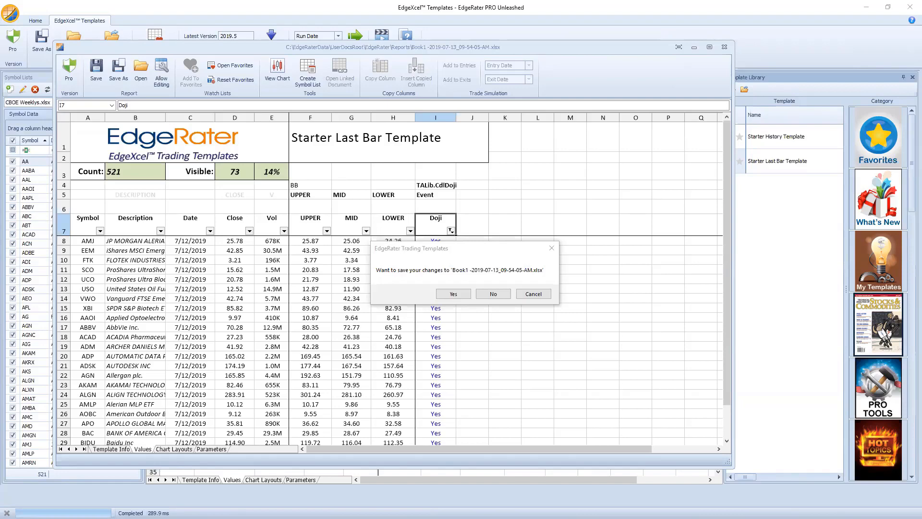
{"action": "left_click", "coordinate": [492, 294]}
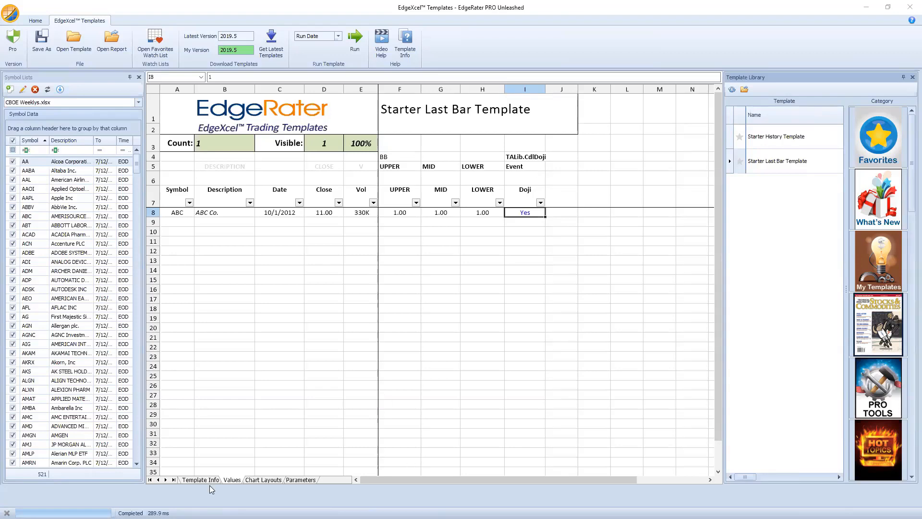
{"action": "left_click", "coordinate": [261, 479]}
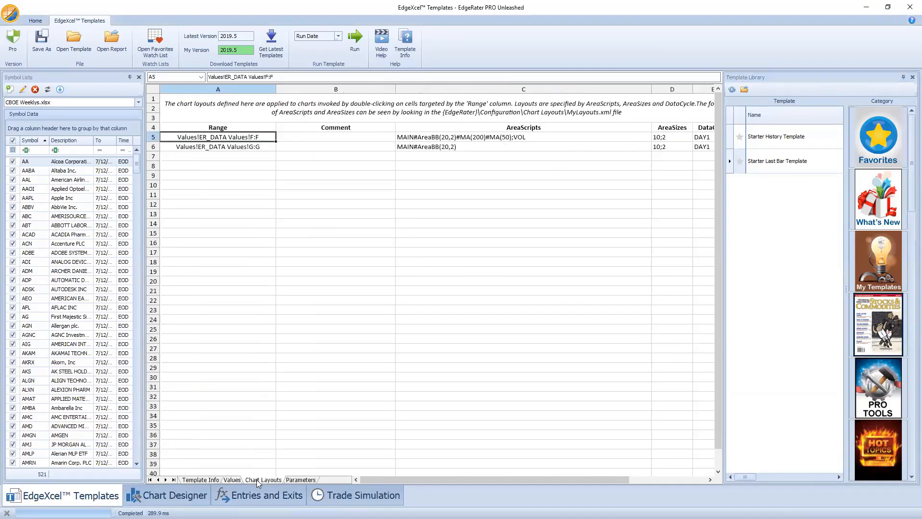
Show the Chart Designer and browse its chart scripts to the Hull Moving Average indicator.
{"action": "left_click", "coordinate": [173, 496]}
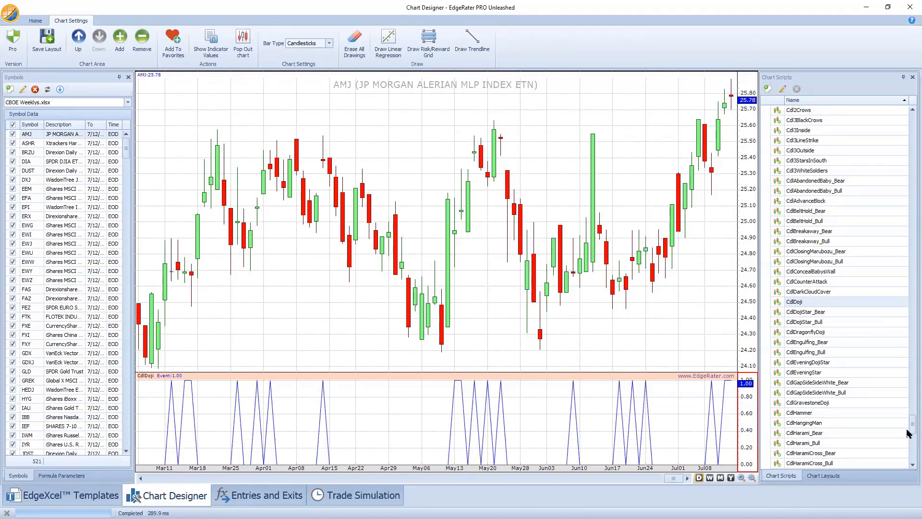
{"action": "left_click_drag", "start_coordinate": [909, 433], "coordinate": [909, 176]}
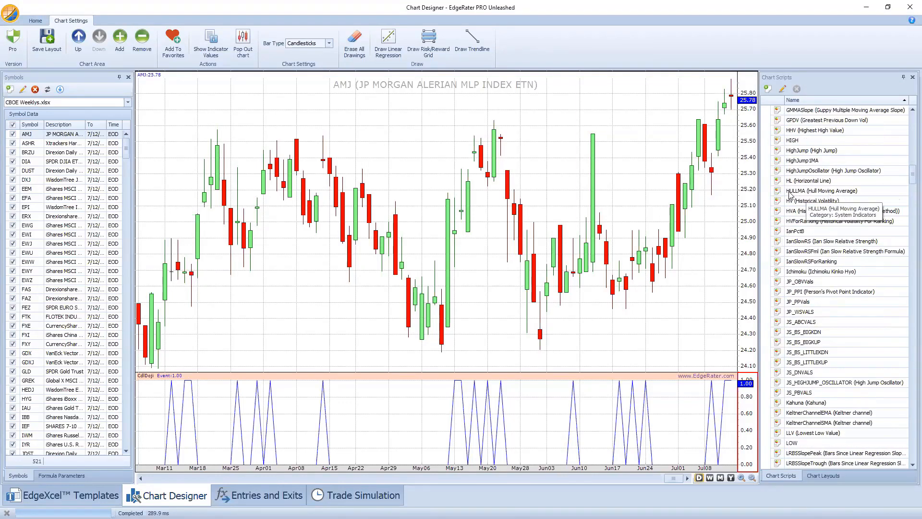
{"action": "left_click_drag", "start_coordinate": [789, 193], "coordinate": [672, 173]}
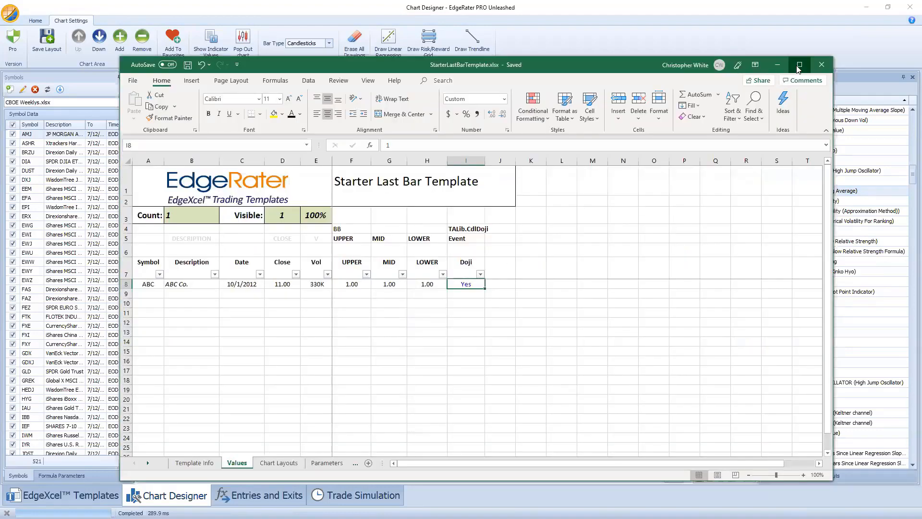
Maximize the StarterLastBarTemplate workbook in Excel and review the Template Type and Name settings on the Parameters sheet.
{"action": "left_click", "coordinate": [798, 66]}
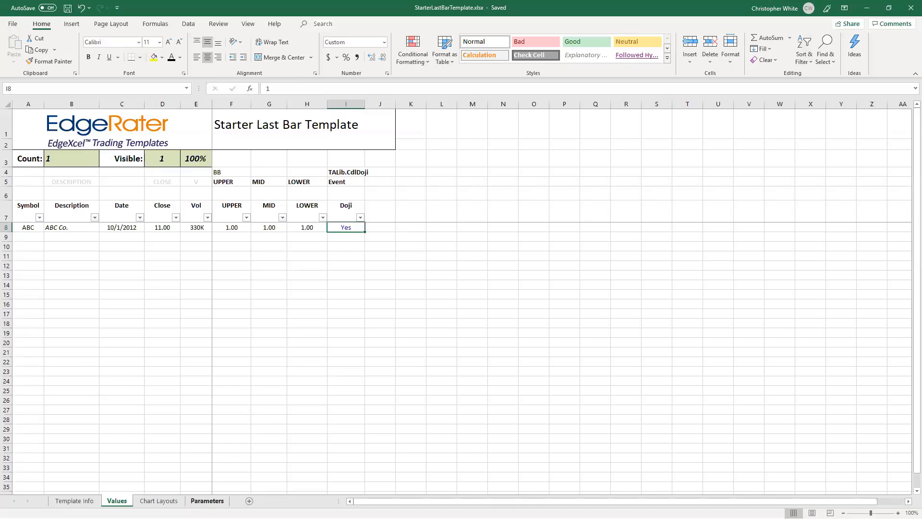
{"action": "left_click", "coordinate": [207, 500]}
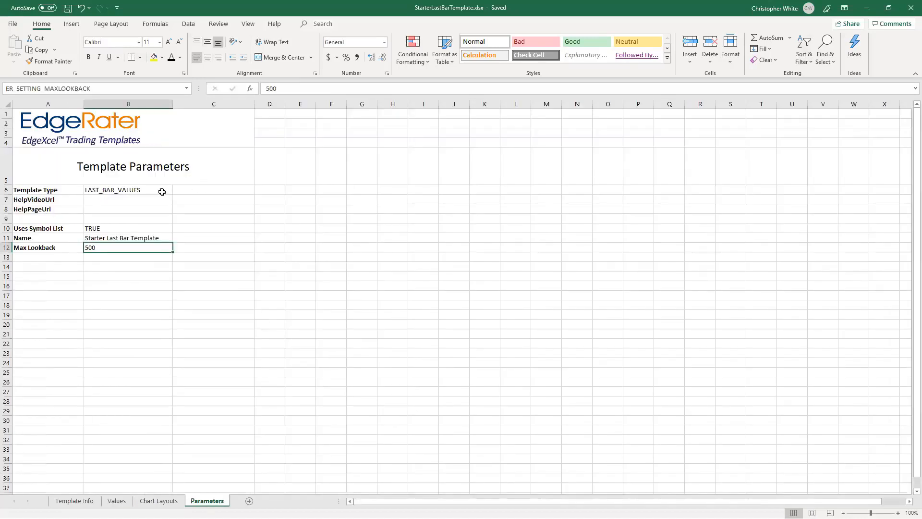
{"action": "left_click", "coordinate": [79, 190]}
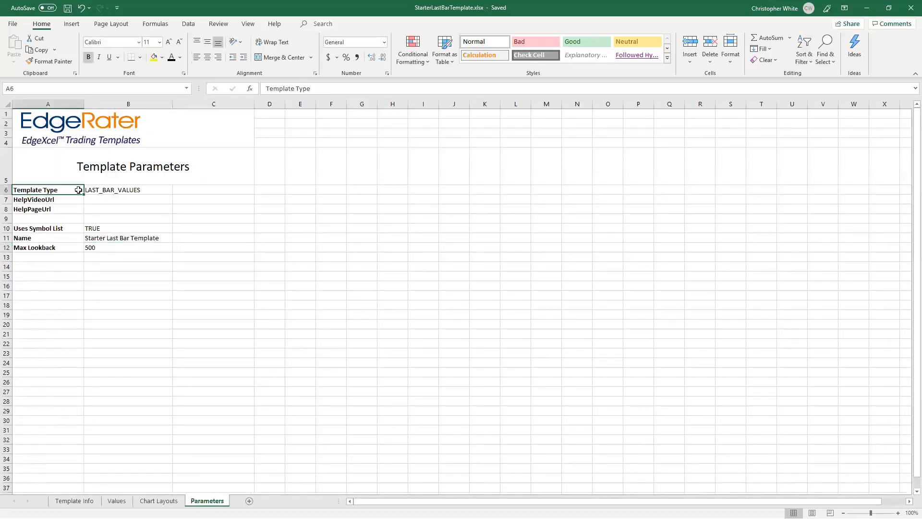
{"action": "left_click", "coordinate": [118, 190]}
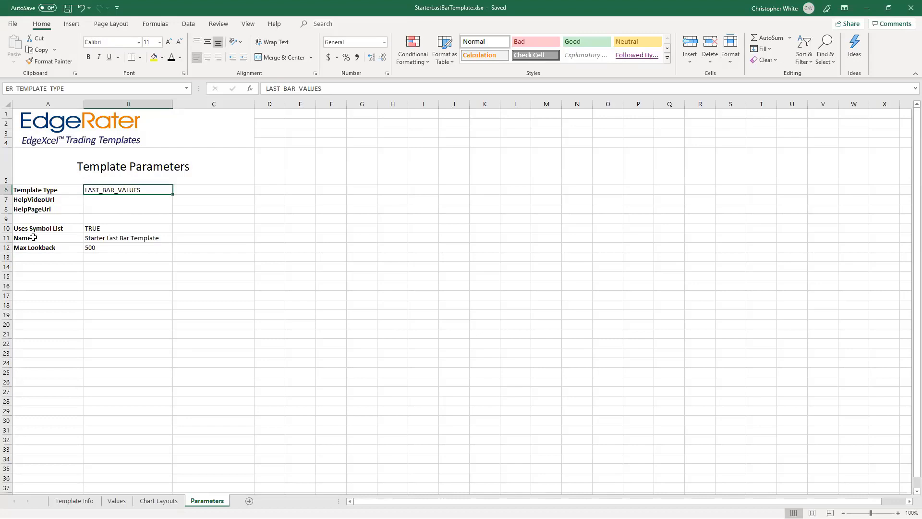
{"action": "left_click", "coordinate": [143, 237]}
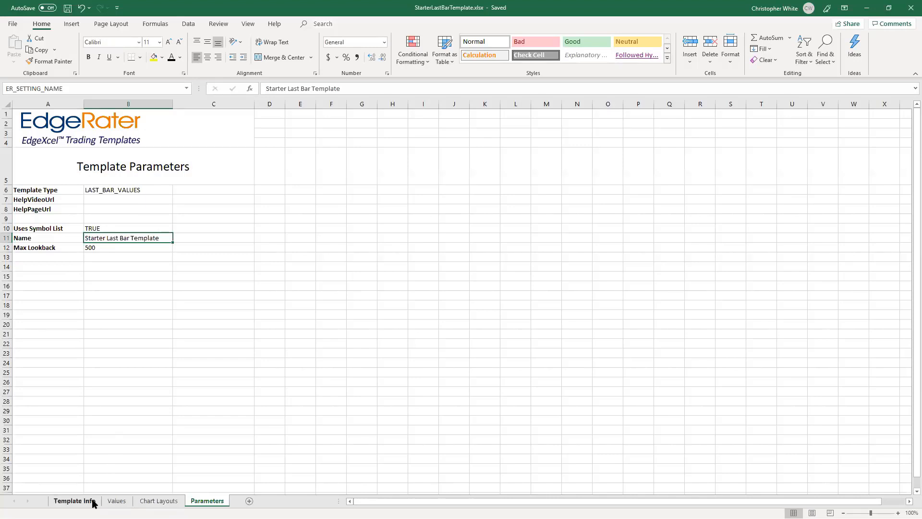
Select the sample data row A8:I8 on the Values sheet to check its range name.
{"action": "left_click", "coordinate": [117, 500]}
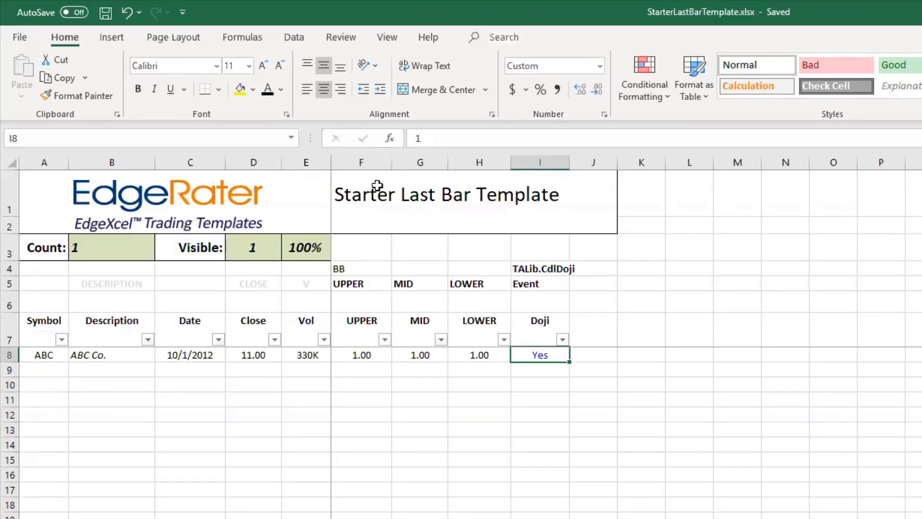
{"action": "left_click_drag", "start_coordinate": [29, 355], "coordinate": [540, 356]}
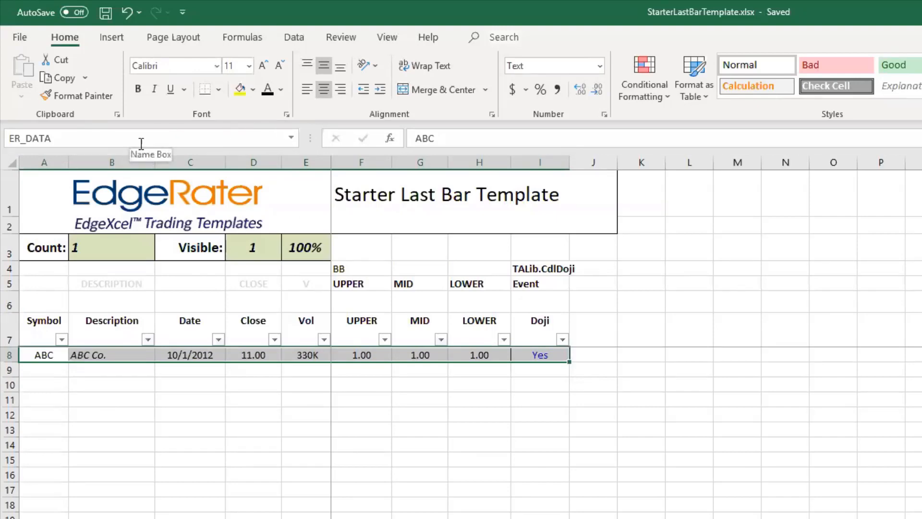
{"action": "left_click_drag", "start_coordinate": [45, 354], "coordinate": [541, 356]}
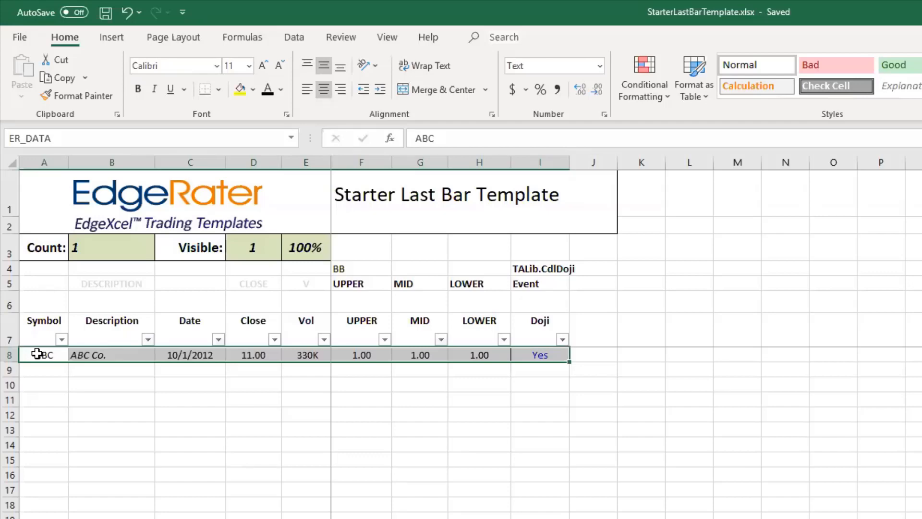
{"action": "left_click_drag", "start_coordinate": [37, 354], "coordinate": [538, 354]}
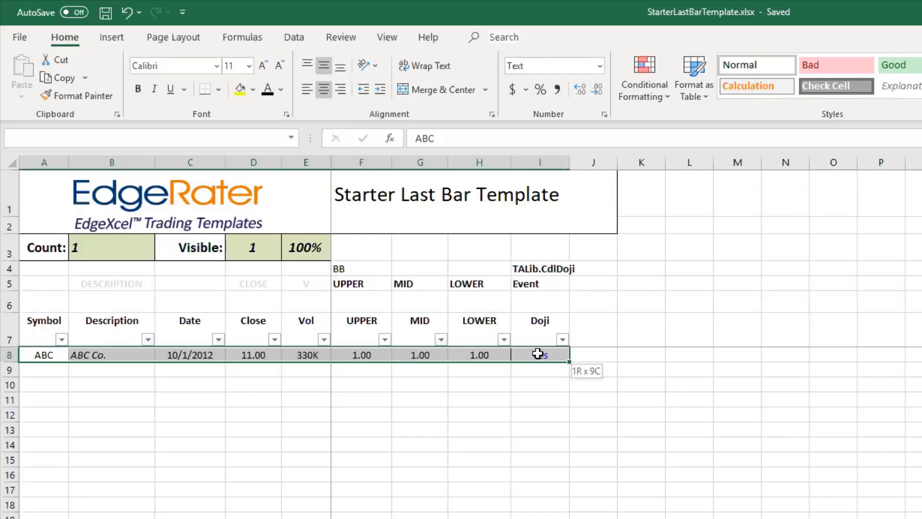
{"action": "left_click_drag", "start_coordinate": [538, 353], "coordinate": [538, 353]}
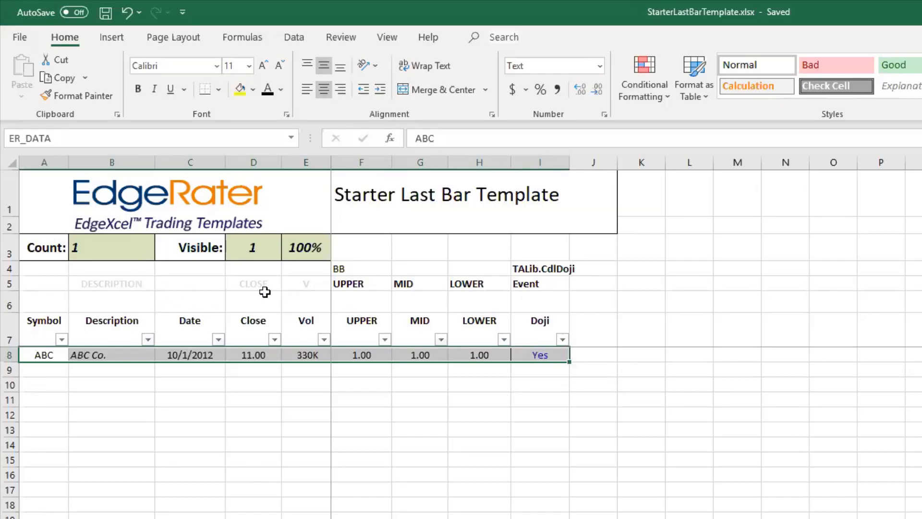
Check the range names of the function cells F4:I4, output cells F5:I5, header row 7, and the Symbol and Date columns.
{"action": "left_click_drag", "start_coordinate": [351, 268], "coordinate": [541, 267]}
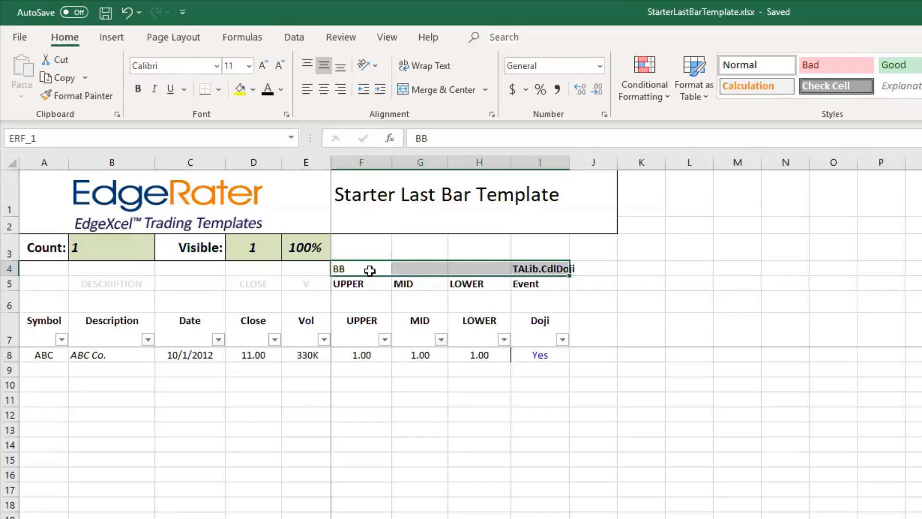
{"action": "left_click_drag", "start_coordinate": [364, 283], "coordinate": [528, 284]}
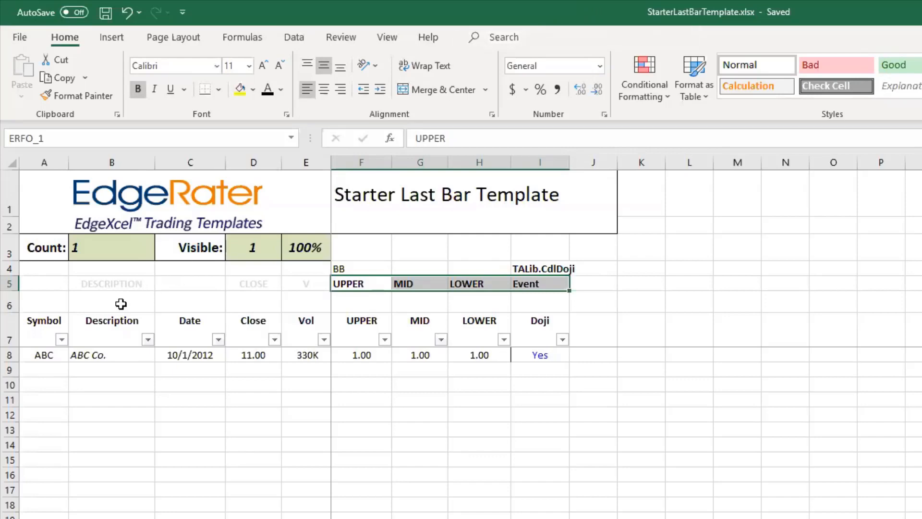
{"action": "left_click", "coordinate": [12, 323]}
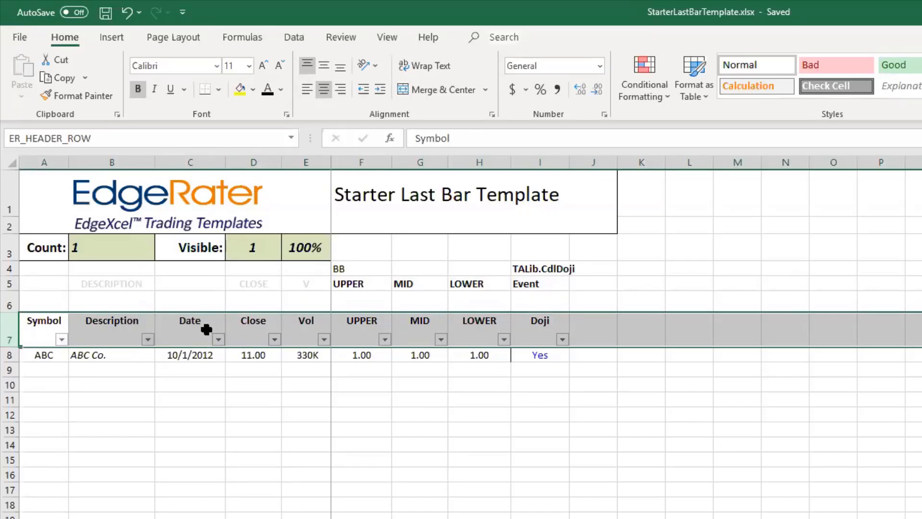
{"action": "left_click", "coordinate": [44, 158]}
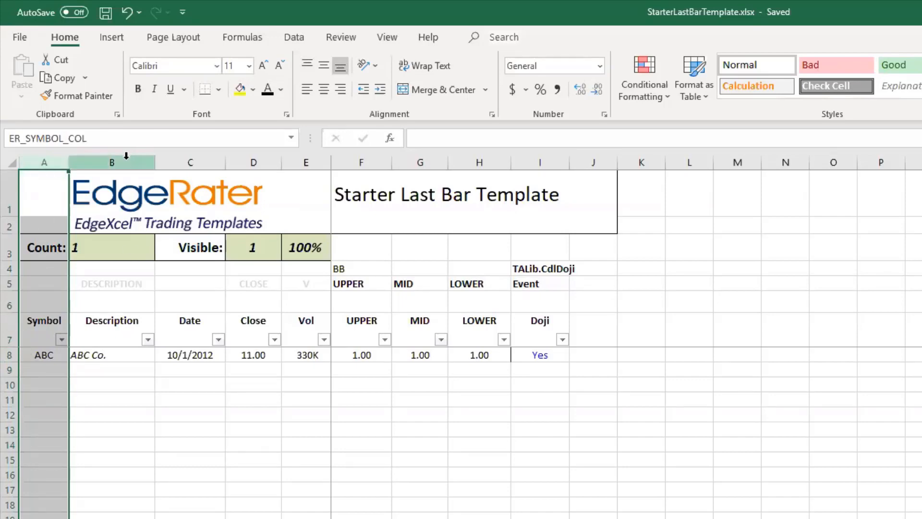
{"action": "left_click", "coordinate": [206, 161]}
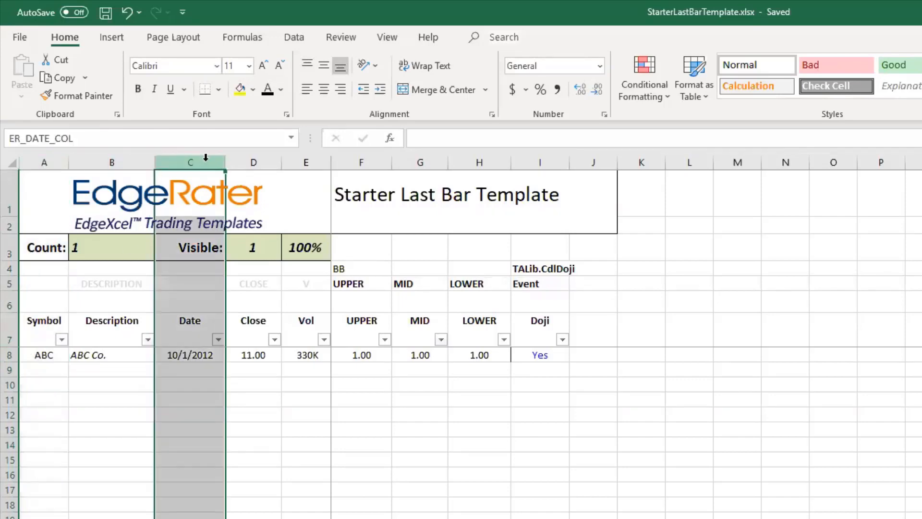
{"action": "left_click", "coordinate": [100, 135]}
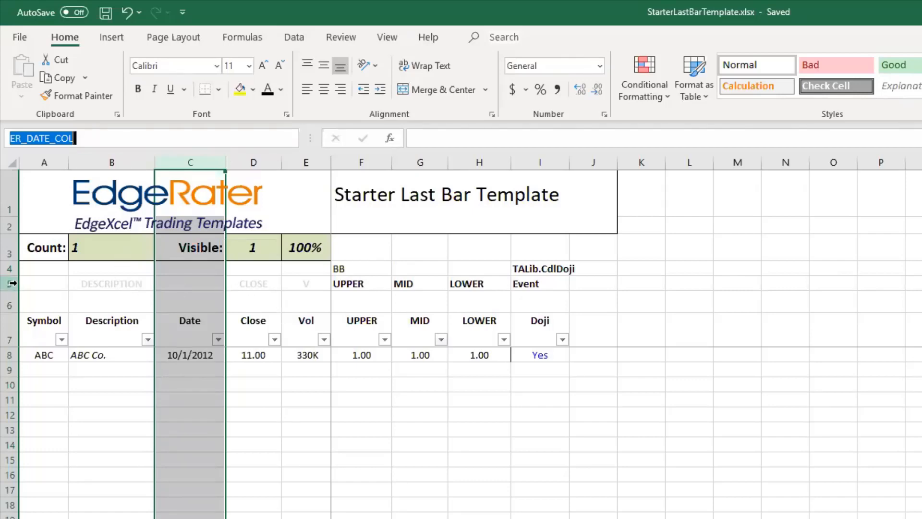
Inspect the row 5 field entries in A5:E5, including those for the Close and Vol columns.
{"action": "left_click_drag", "start_coordinate": [47, 285], "coordinate": [301, 289]}
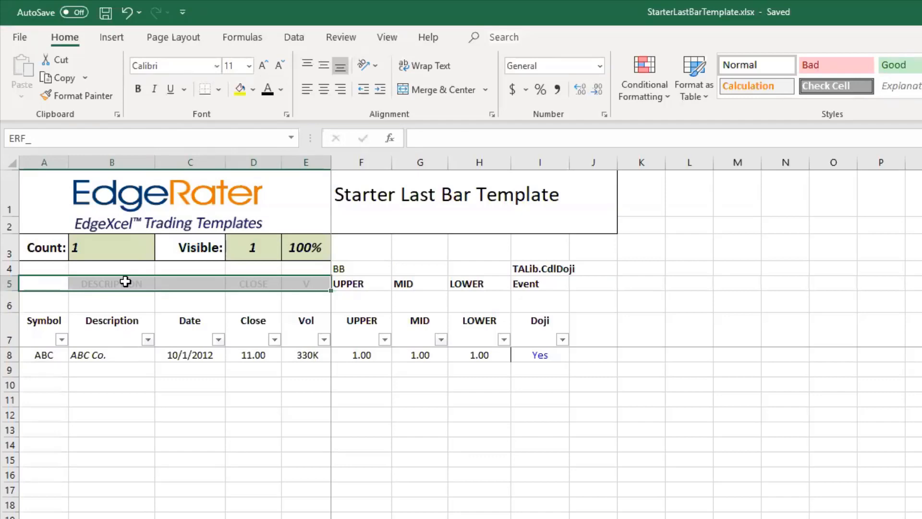
{"action": "left_click", "coordinate": [270, 281]}
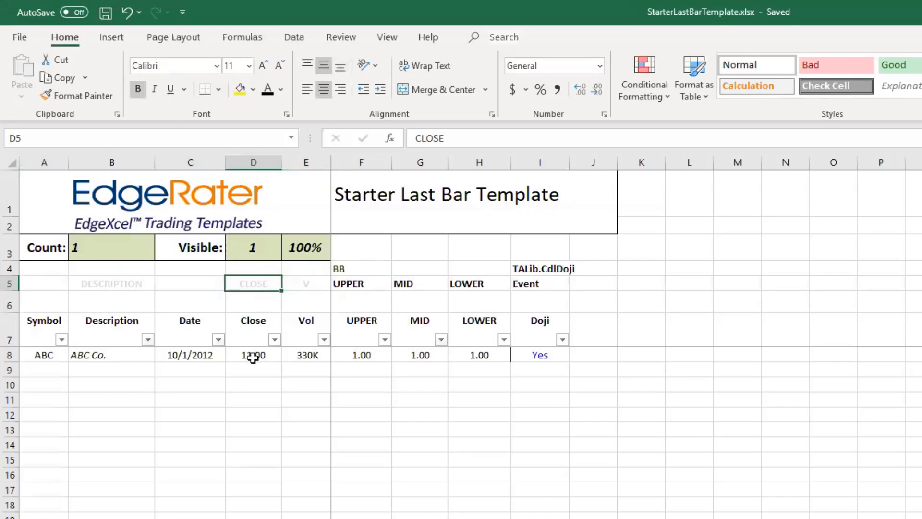
{"action": "left_click", "coordinate": [313, 286]}
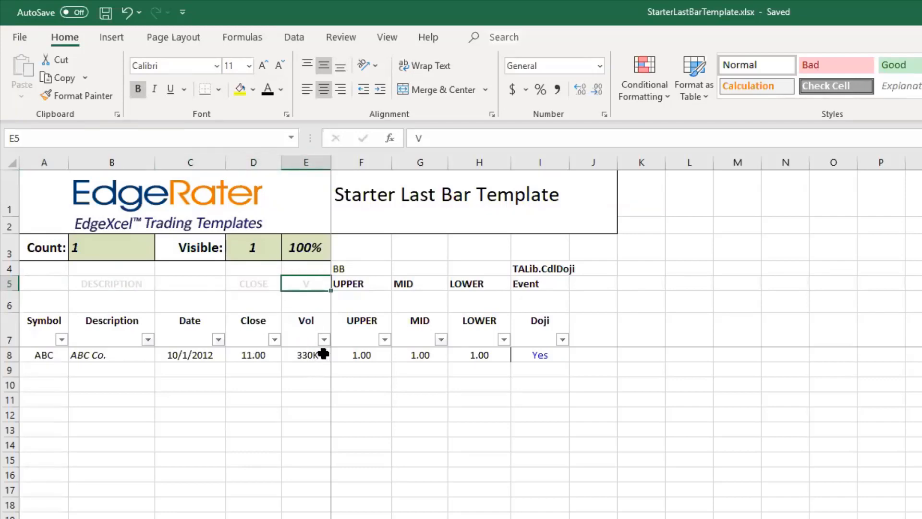
Examine the custom number format code of the Vol cell E8 and leave it unaltered.
{"action": "left_click", "coordinate": [323, 354]}
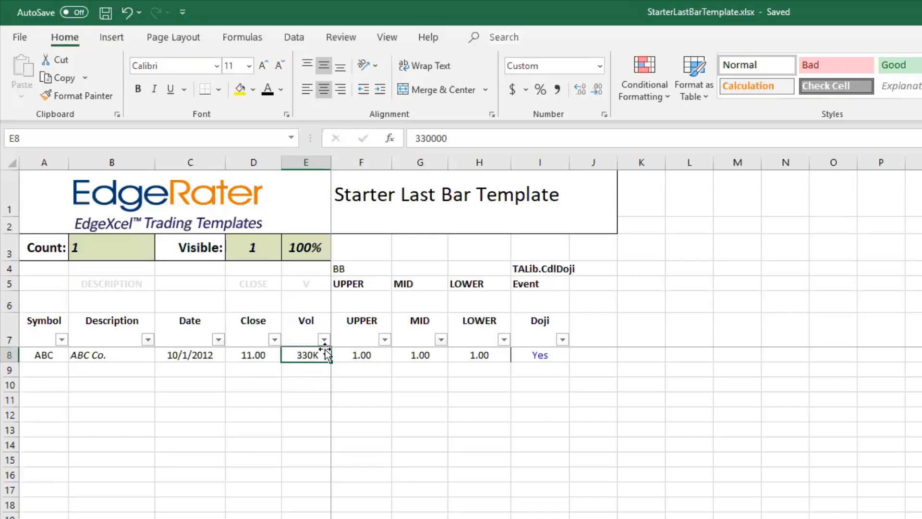
{"action": "left_click", "coordinate": [604, 115]}
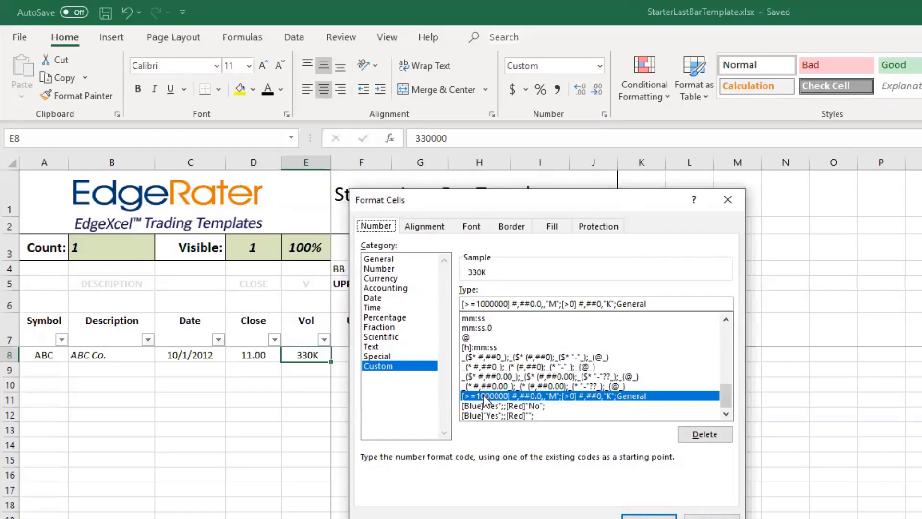
{"action": "left_click", "coordinate": [667, 302]}
{"action": "left_click_drag", "start_coordinate": [667, 303], "coordinate": [456, 307]}
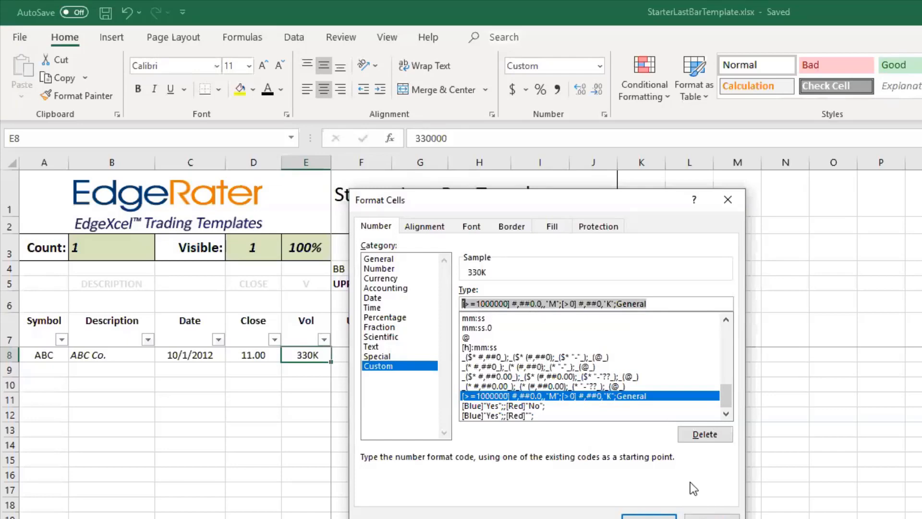
{"action": "left_click", "coordinate": [711, 513]}
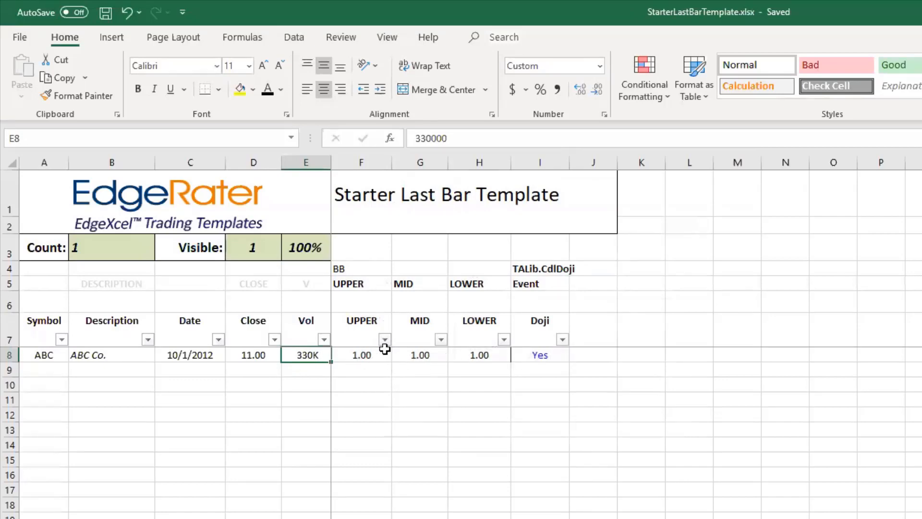
Add a Greater Than conditional formatting rule with Light Red Fill with Dark Red Text to the UPPER cell F8.
{"action": "left_click_drag", "start_coordinate": [385, 349], "coordinate": [538, 354]}
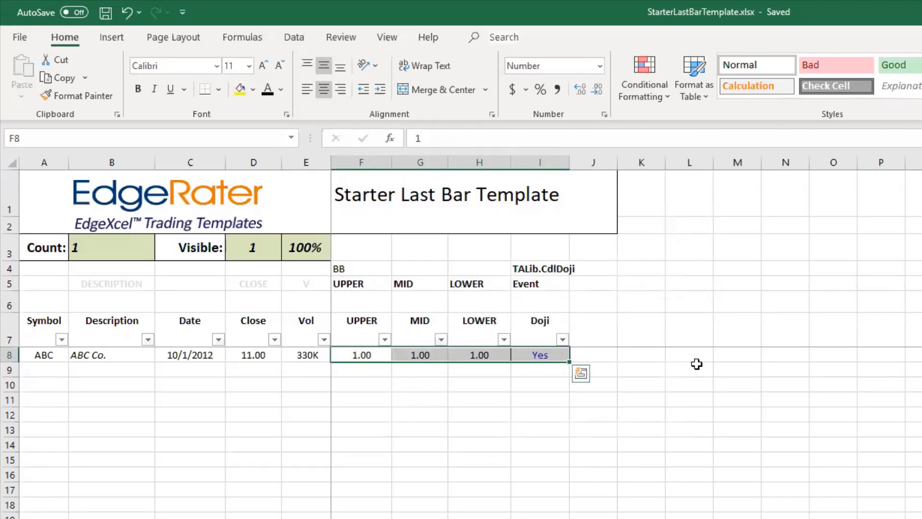
{"action": "left_click", "coordinate": [672, 369]}
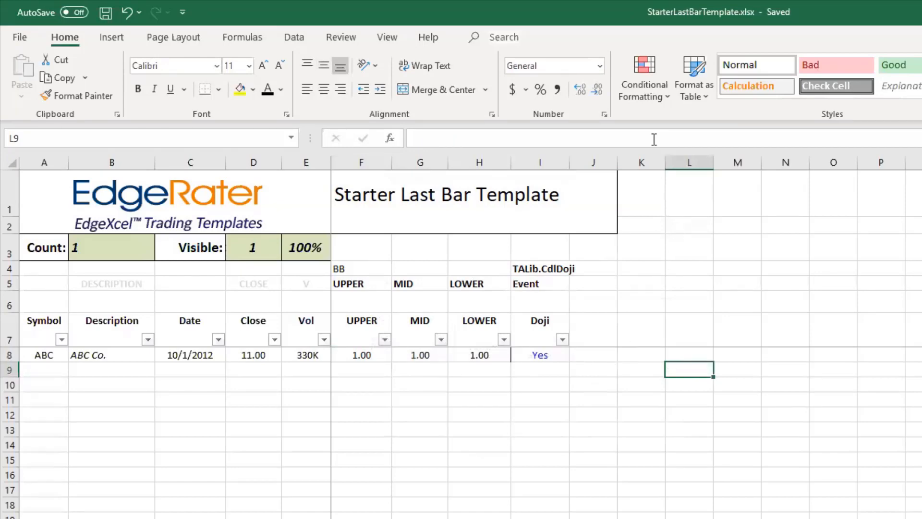
{"action": "left_click", "coordinate": [369, 355]}
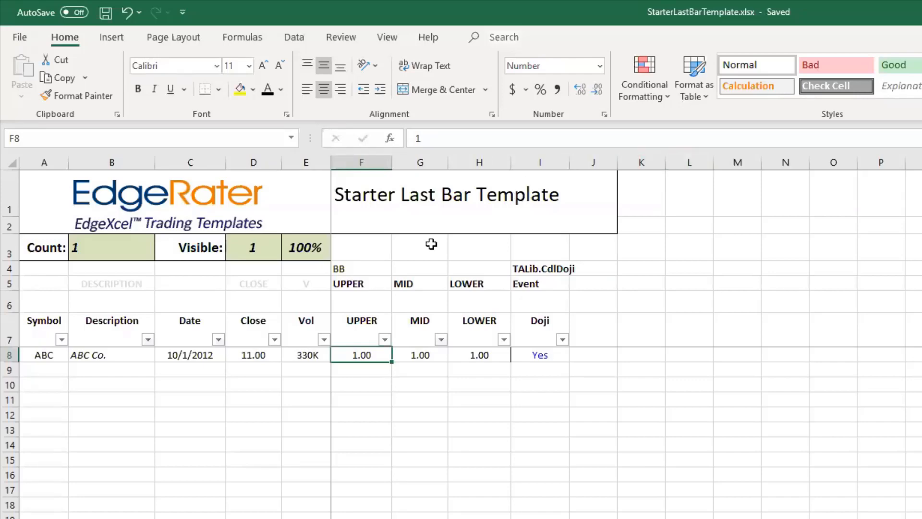
{"action": "left_click", "coordinate": [665, 98]}
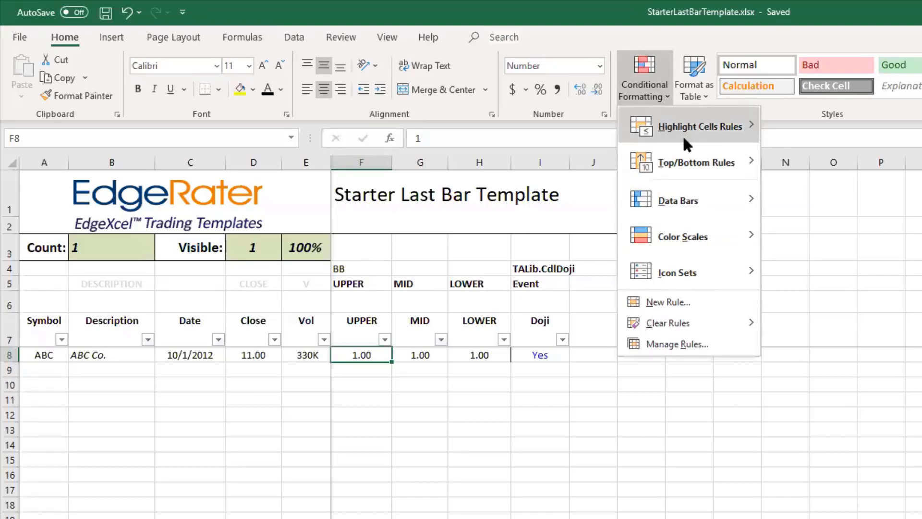
{"action": "mouse_move", "coordinate": [695, 128]}
{"action": "left_click", "coordinate": [812, 131]}
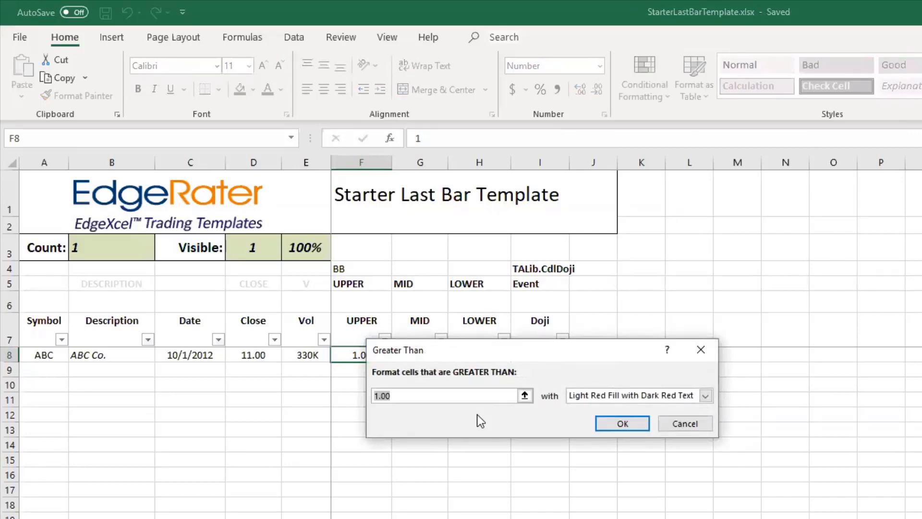
{"action": "type", "text": "1"}
{"action": "key", "text": "Return"}
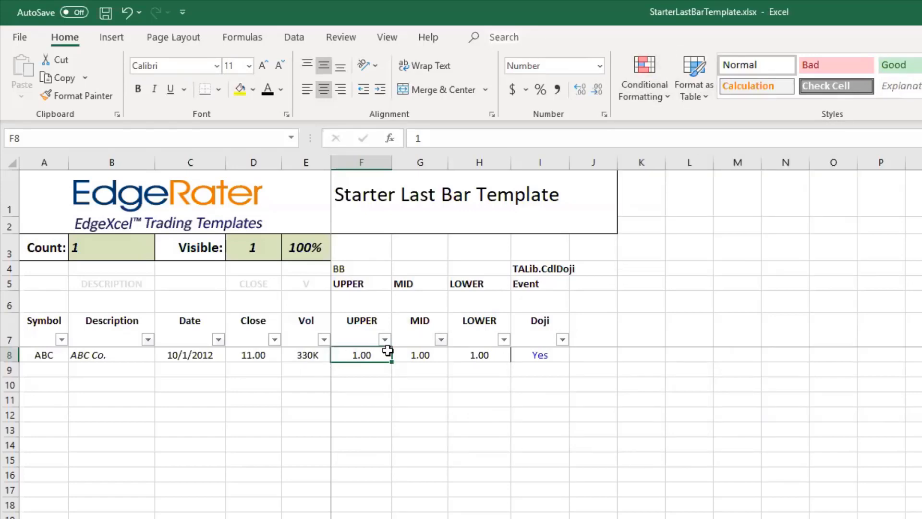
Test the highlight rule by entering 60 and then 40 in the UPPER cell F8, and save the template.
{"action": "type", "text": "60"}
{"action": "key", "text": "Return"}
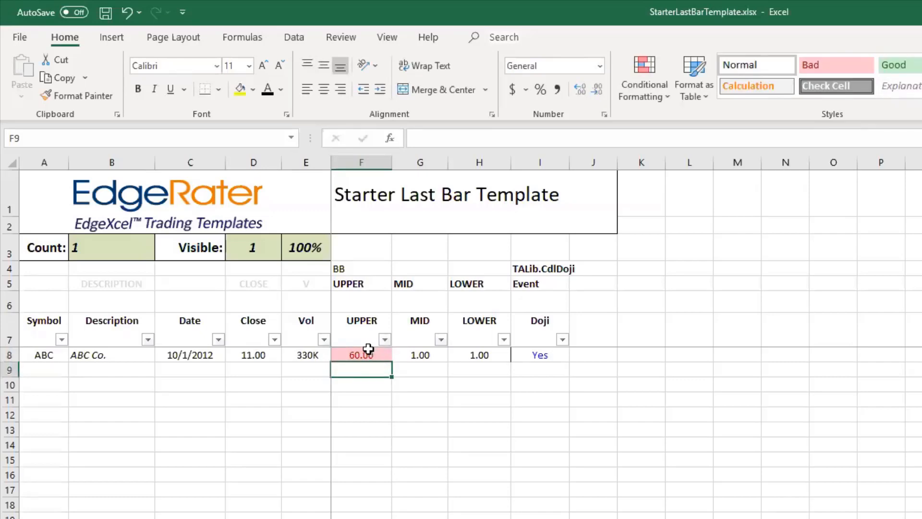
{"action": "left_click", "coordinate": [369, 353]}
{"action": "type", "text": "40"}
{"action": "key", "text": "Return"}
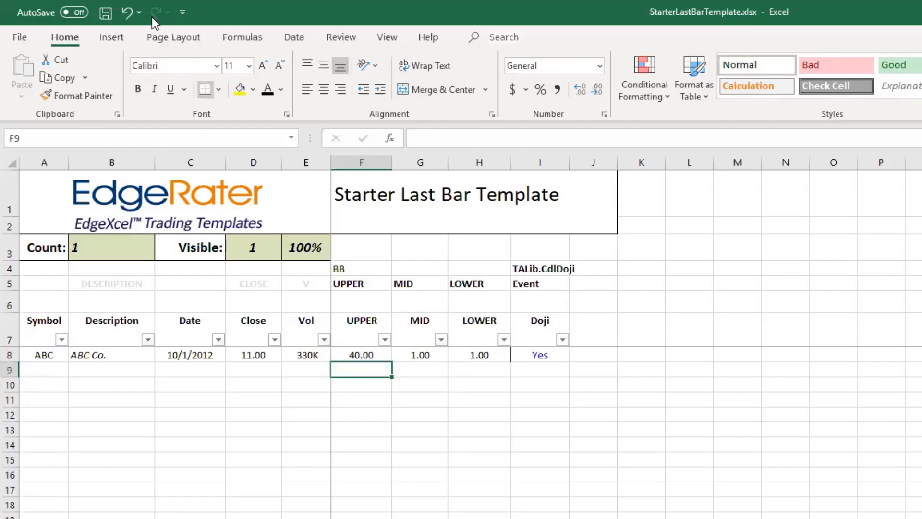
{"action": "left_click", "coordinate": [106, 13]}
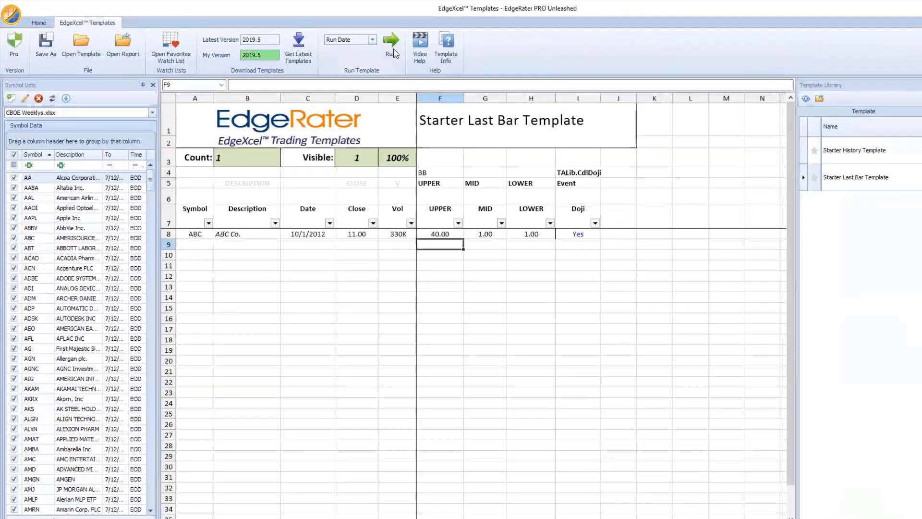
Run the template on the CBOE Weeklys list and sort the report by UPPER in descending order to check the column's highlighting.
{"action": "left_click", "coordinate": [543, 68]}
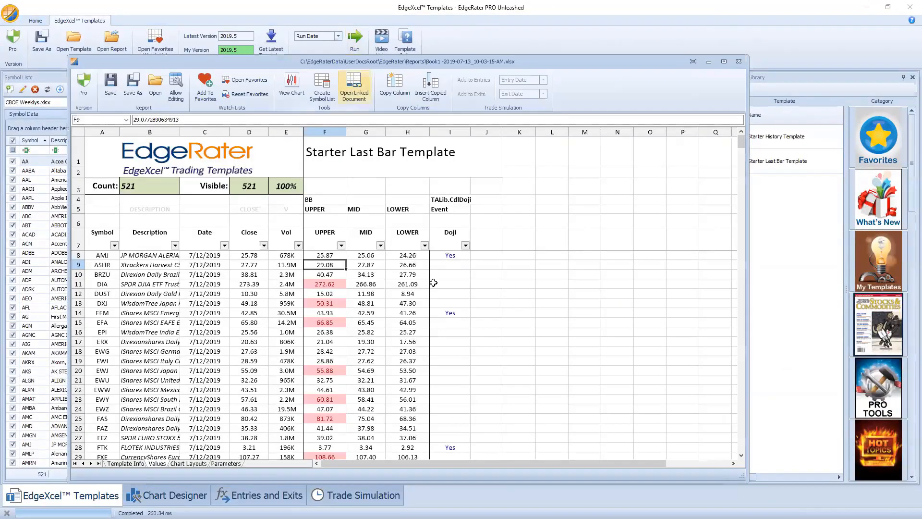
{"action": "double_click", "coordinate": [333, 240]}
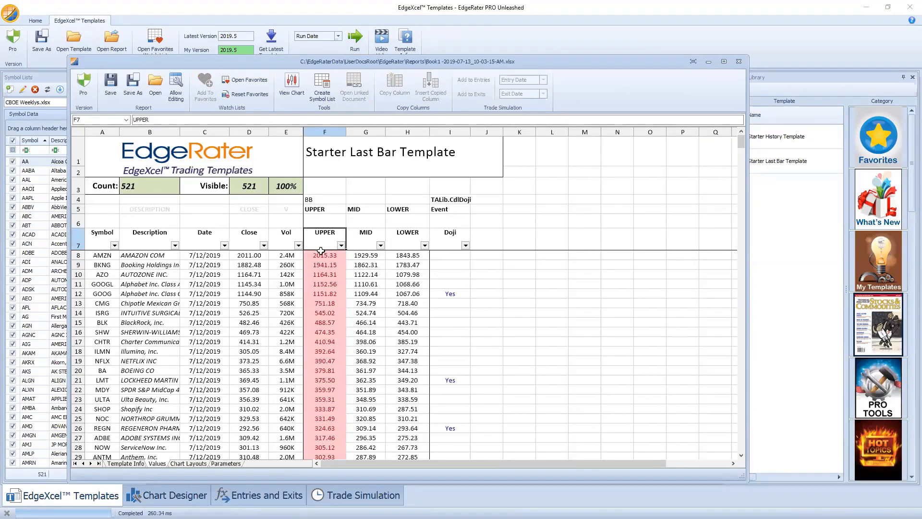
{"action": "scroll", "coordinate": [327, 323], "scroll_direction": "down", "scroll_amount": 20}
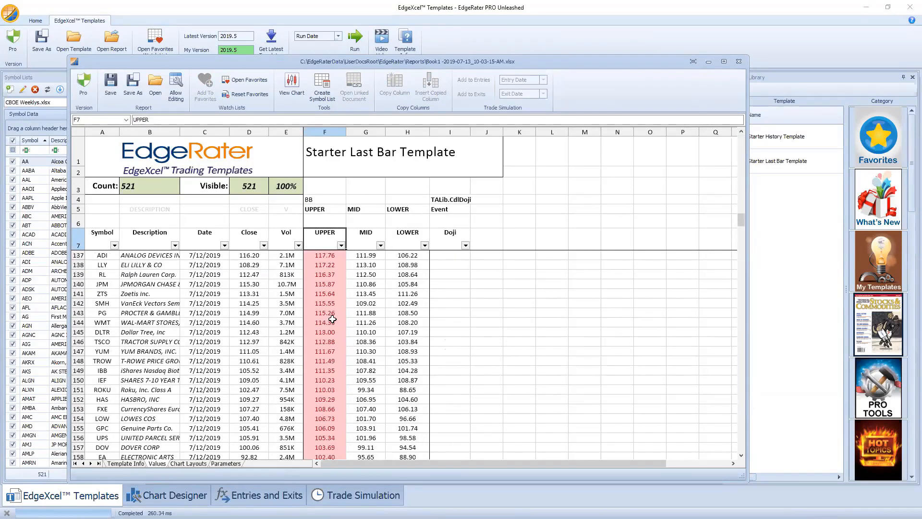
{"action": "scroll", "coordinate": [331, 321], "scroll_direction": "down", "scroll_amount": 20}
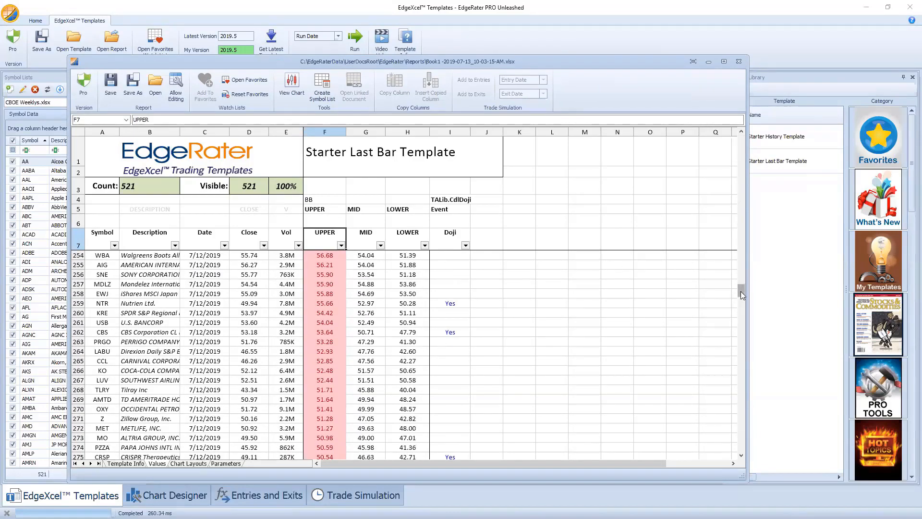
{"action": "left_click_drag", "start_coordinate": [741, 290], "coordinate": [629, 144]}
Put the report window away, restore the main EdgeRater window from maximized, and enlarge it to nearly fill the screen.
{"action": "mouse_move", "coordinate": [482, 63]}
{"action": "left_mouse_down"}
{"action": "mouse_move", "coordinate": [510, 93]}
{"action": "mouse_move", "coordinate": [476, 69]}
{"action": "left_mouse_up"}
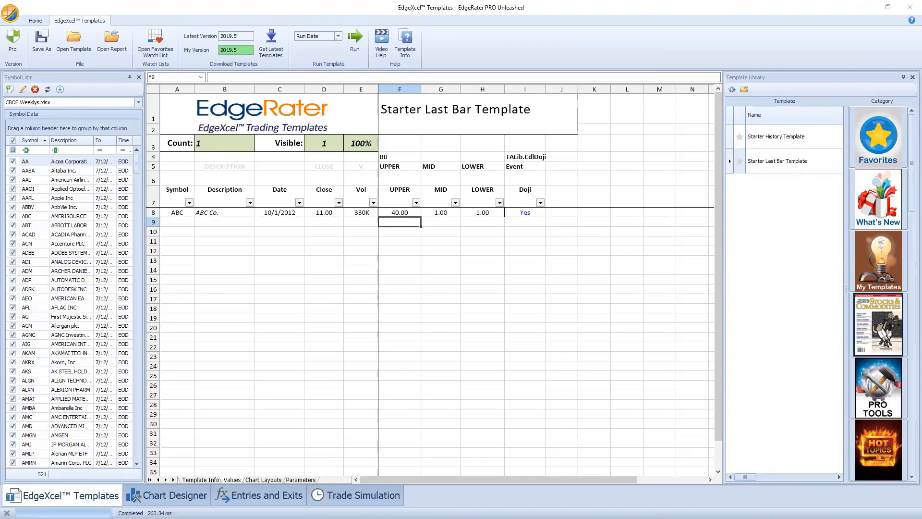
{"action": "double_click", "coordinate": [458, 16]}
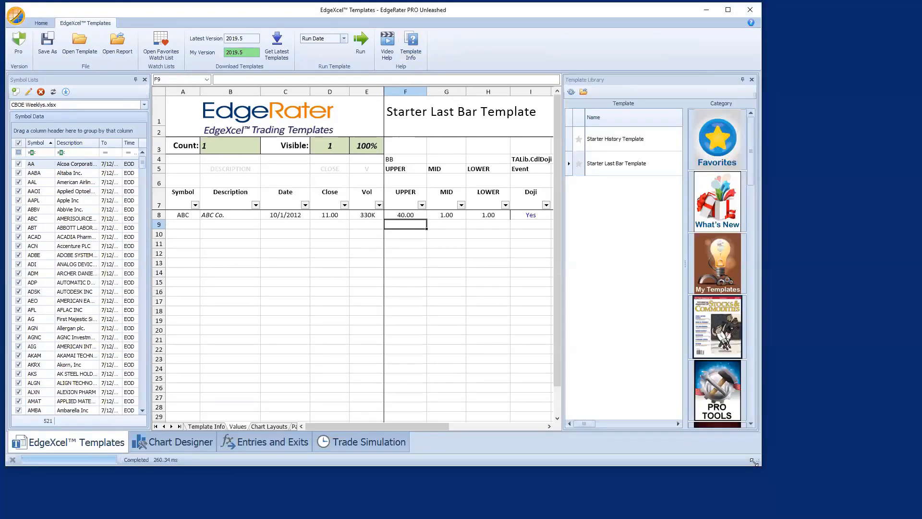
{"action": "left_click_drag", "start_coordinate": [753, 462], "coordinate": [897, 505]}
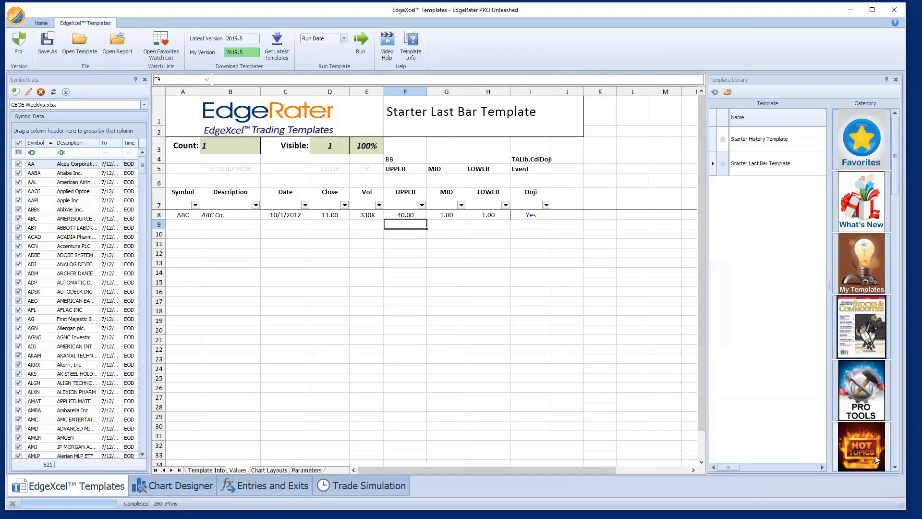